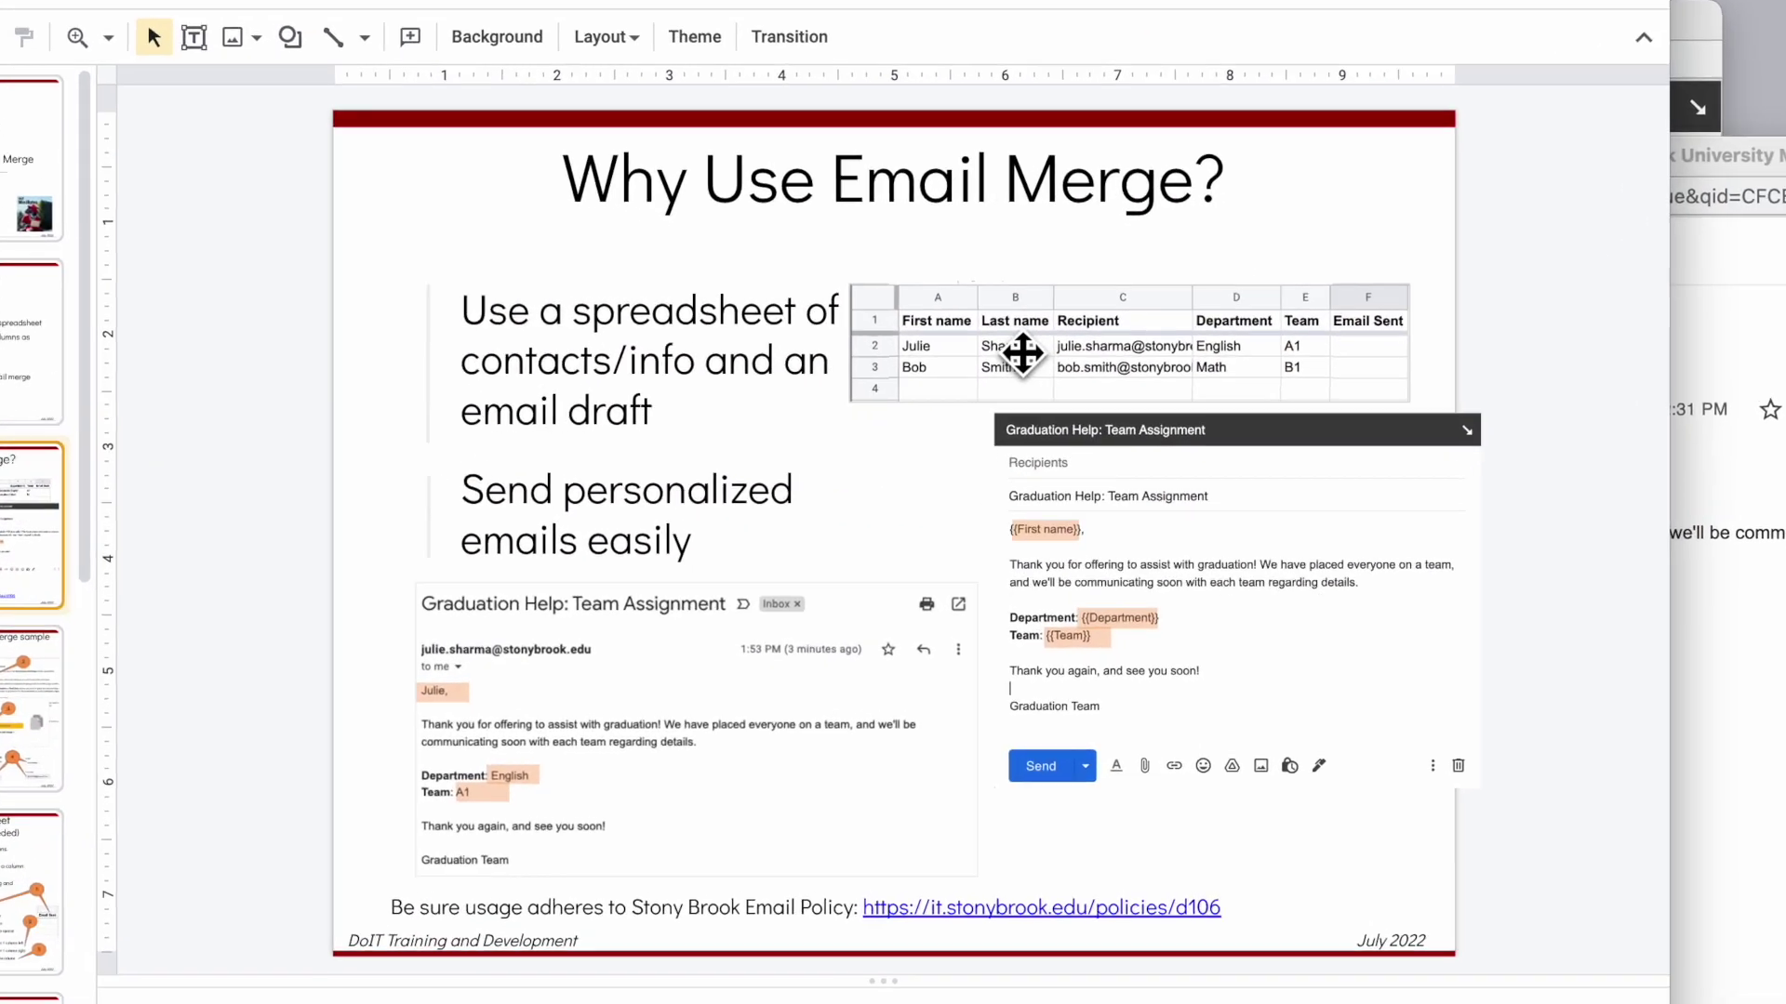
Point out the spreadsheet, draft template and received email screenshots, then return to the Objectives slide 2
click(1023, 354)
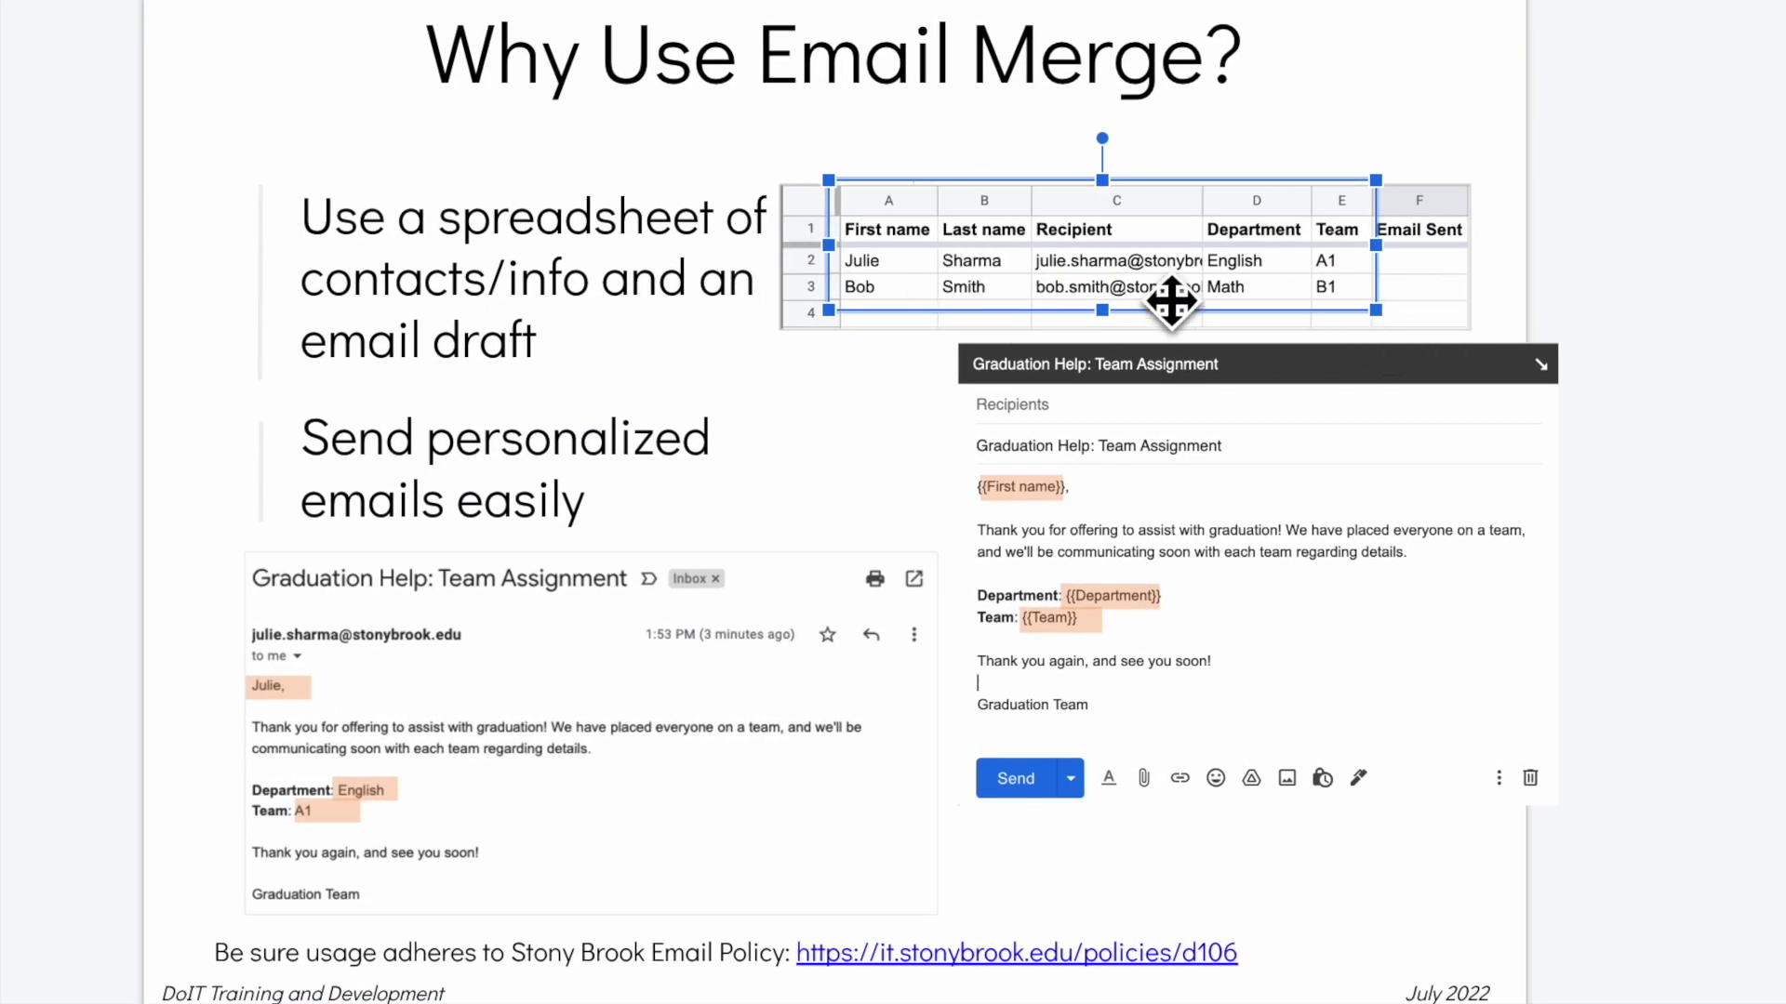
click(1176, 522)
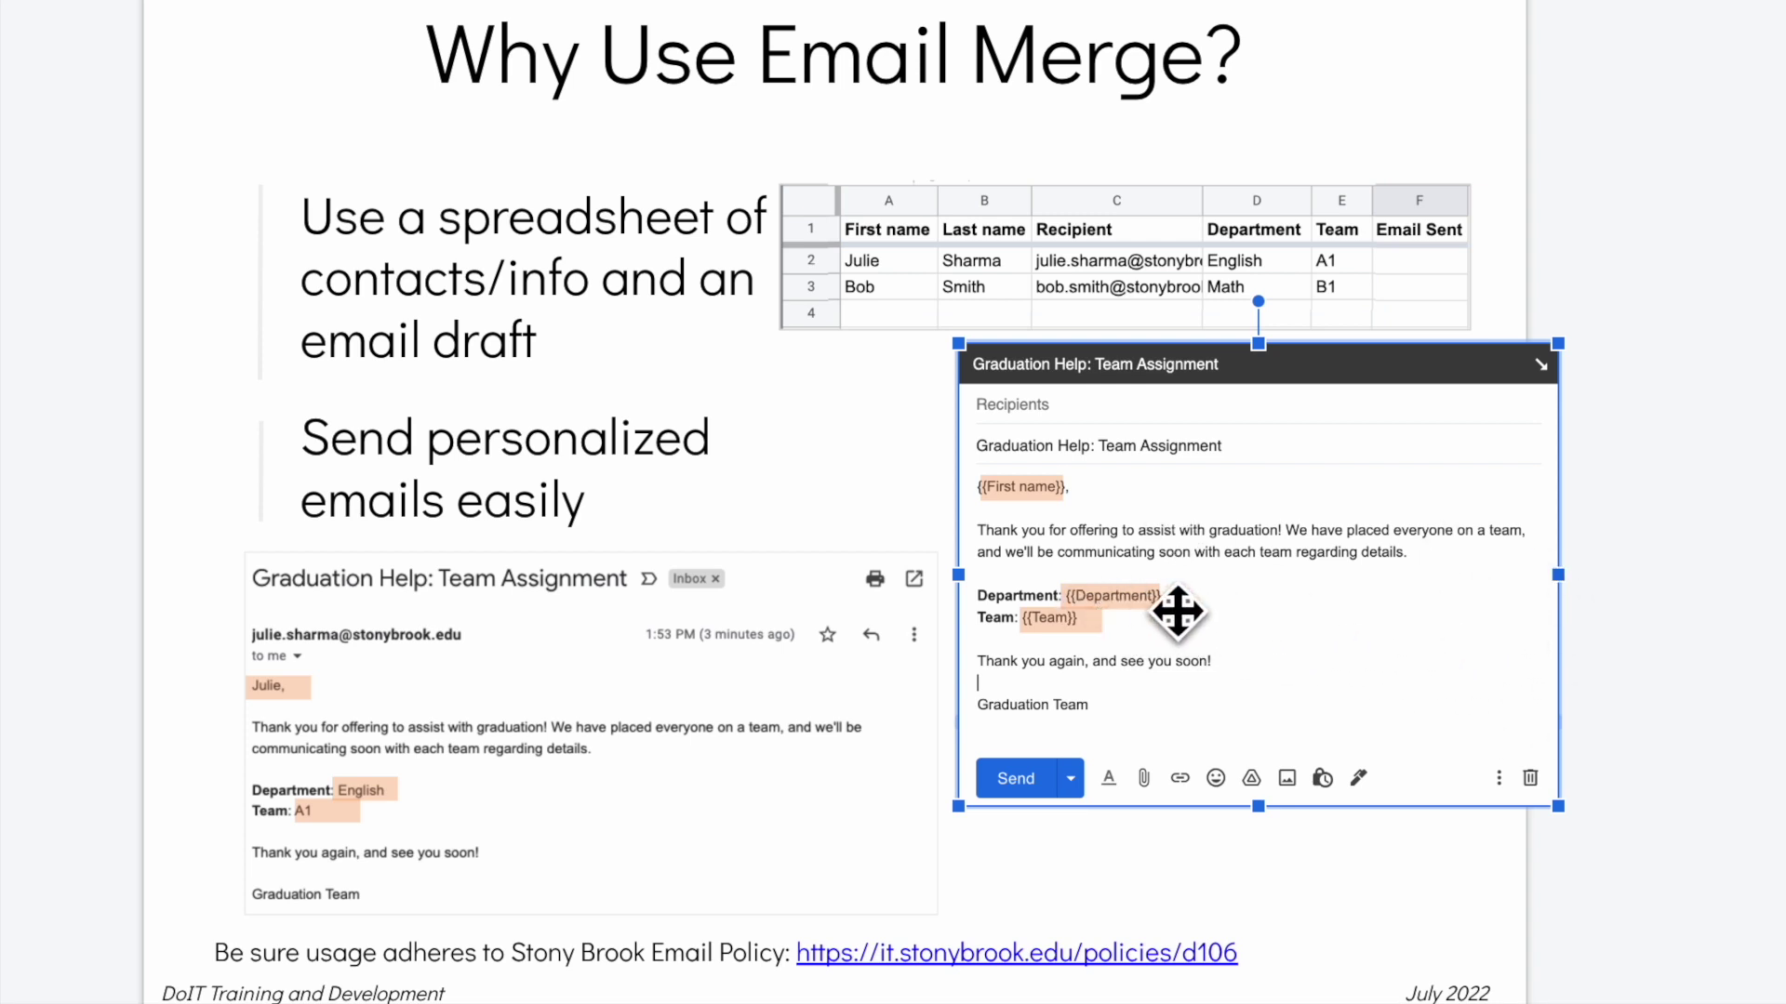
click(327, 682)
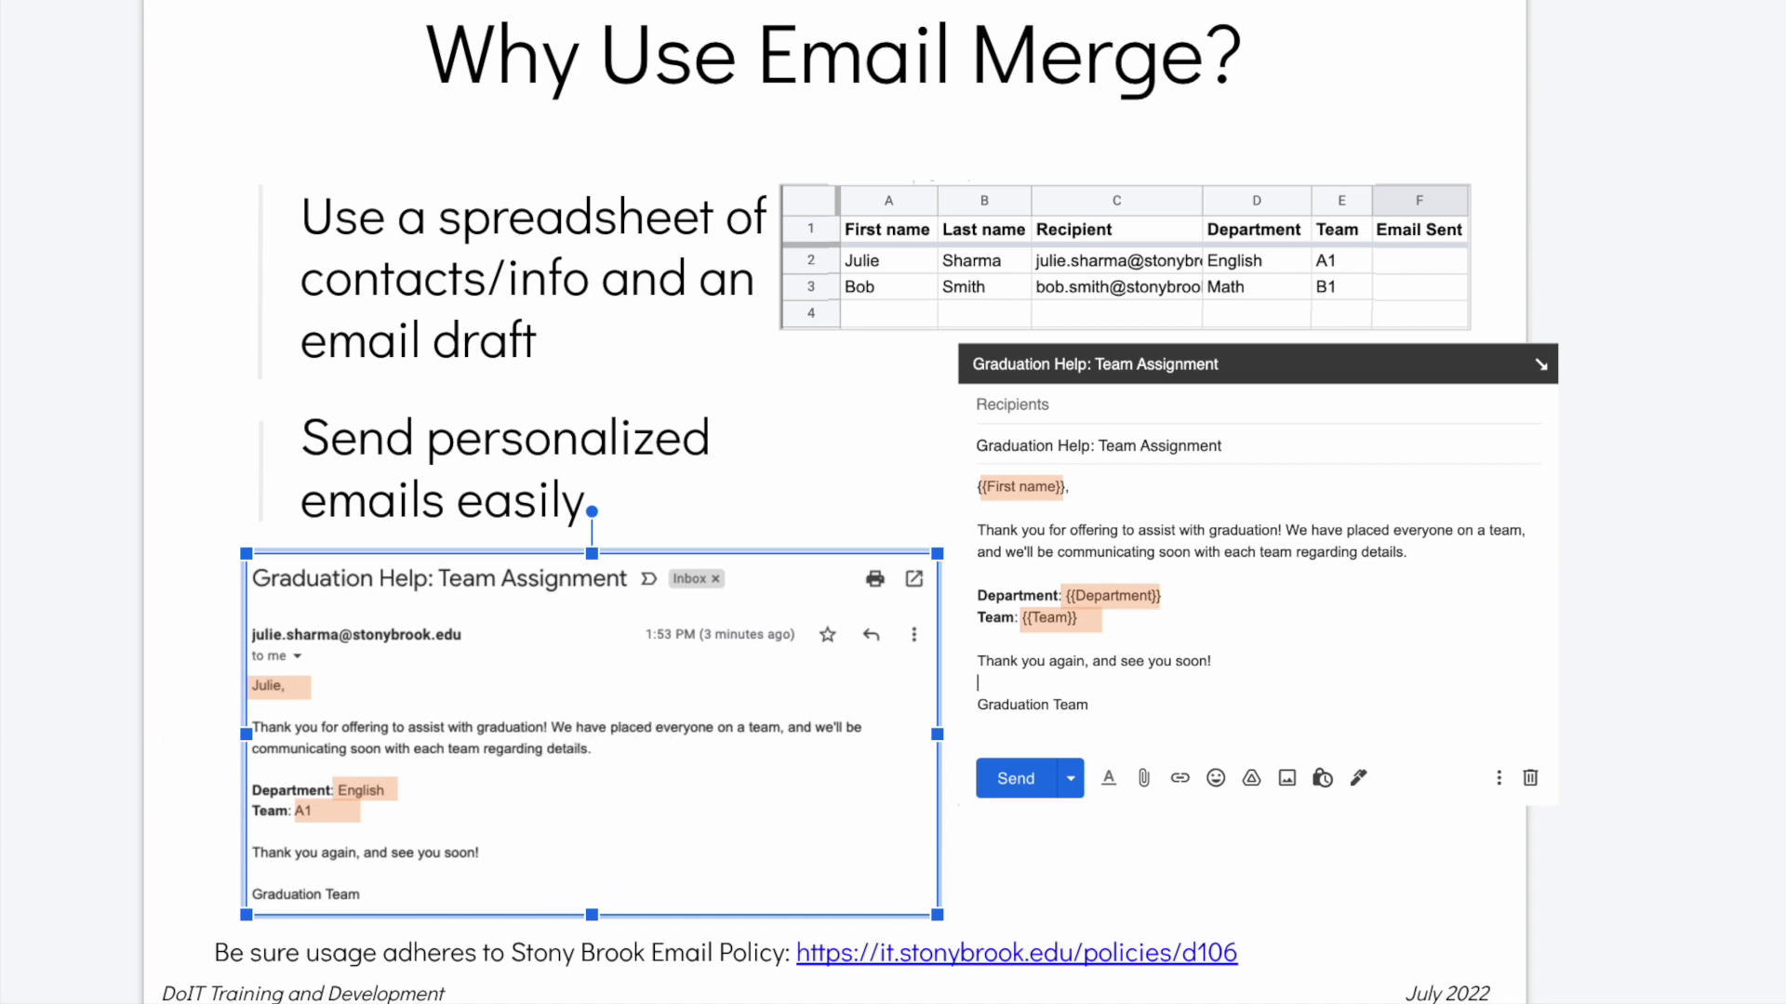
click(247, 460)
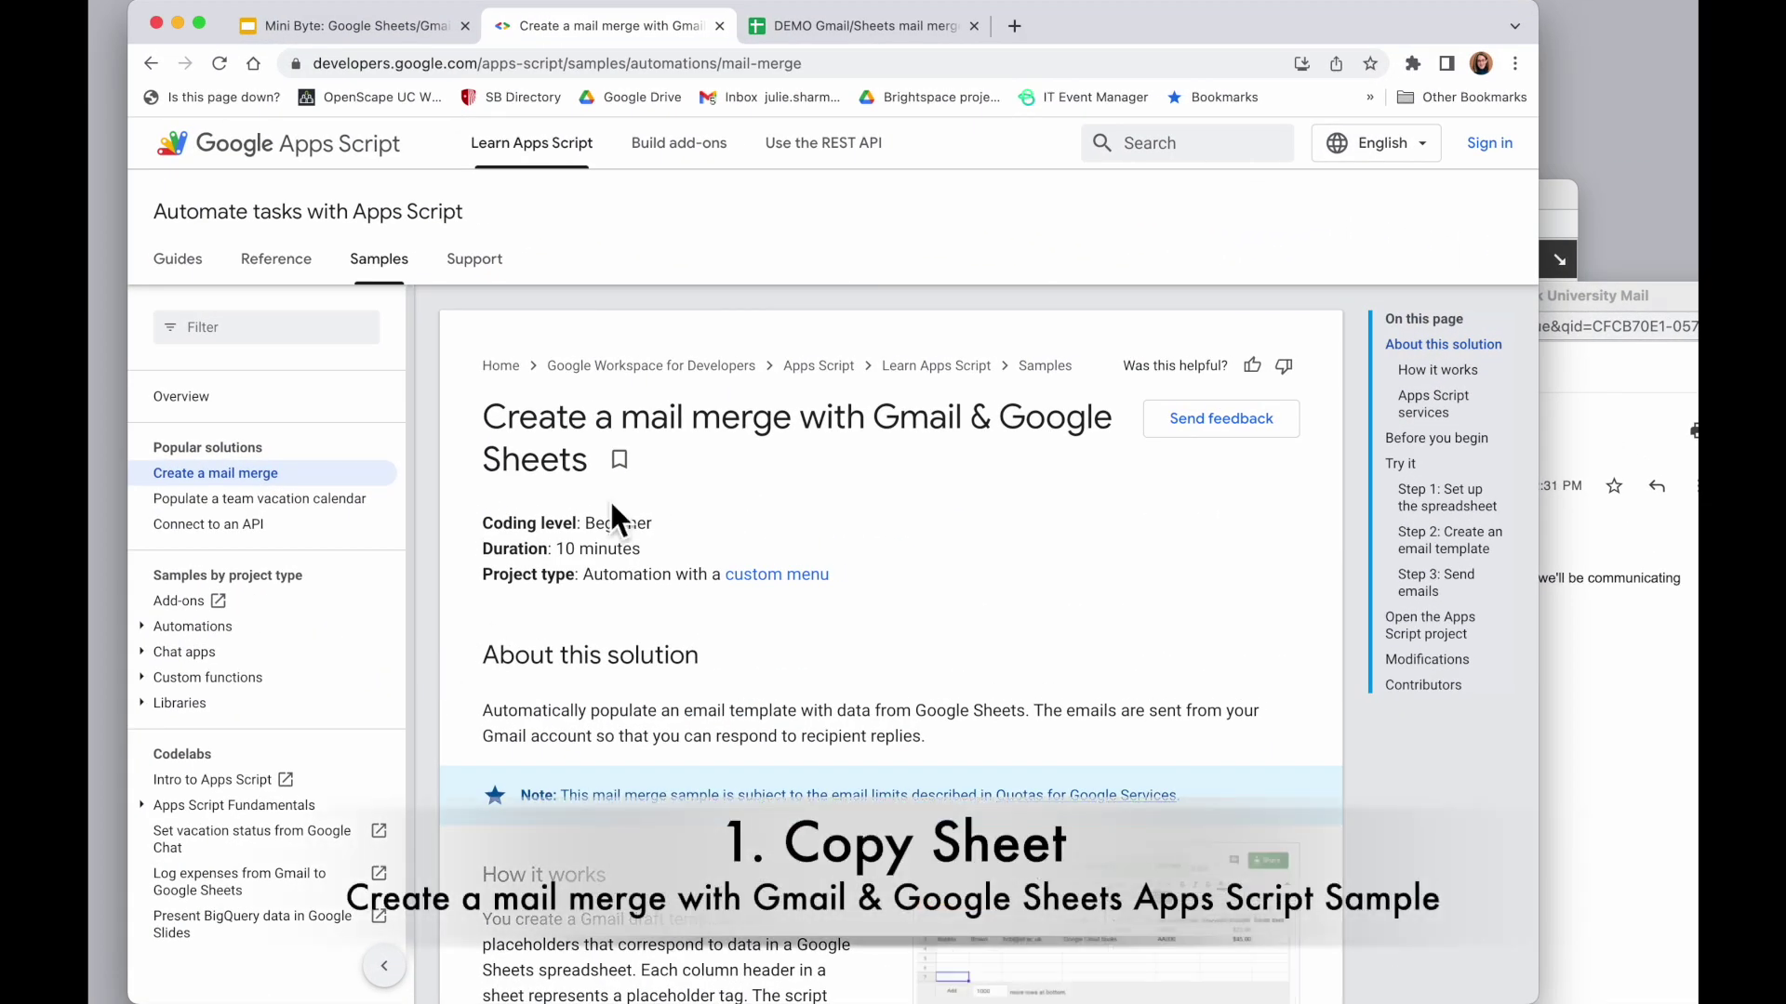
Scroll to 'Try it' and copy the Gmail/Sheets mail merge sample spreadsheet to your Drive
drag(651, 475, 455, 409)
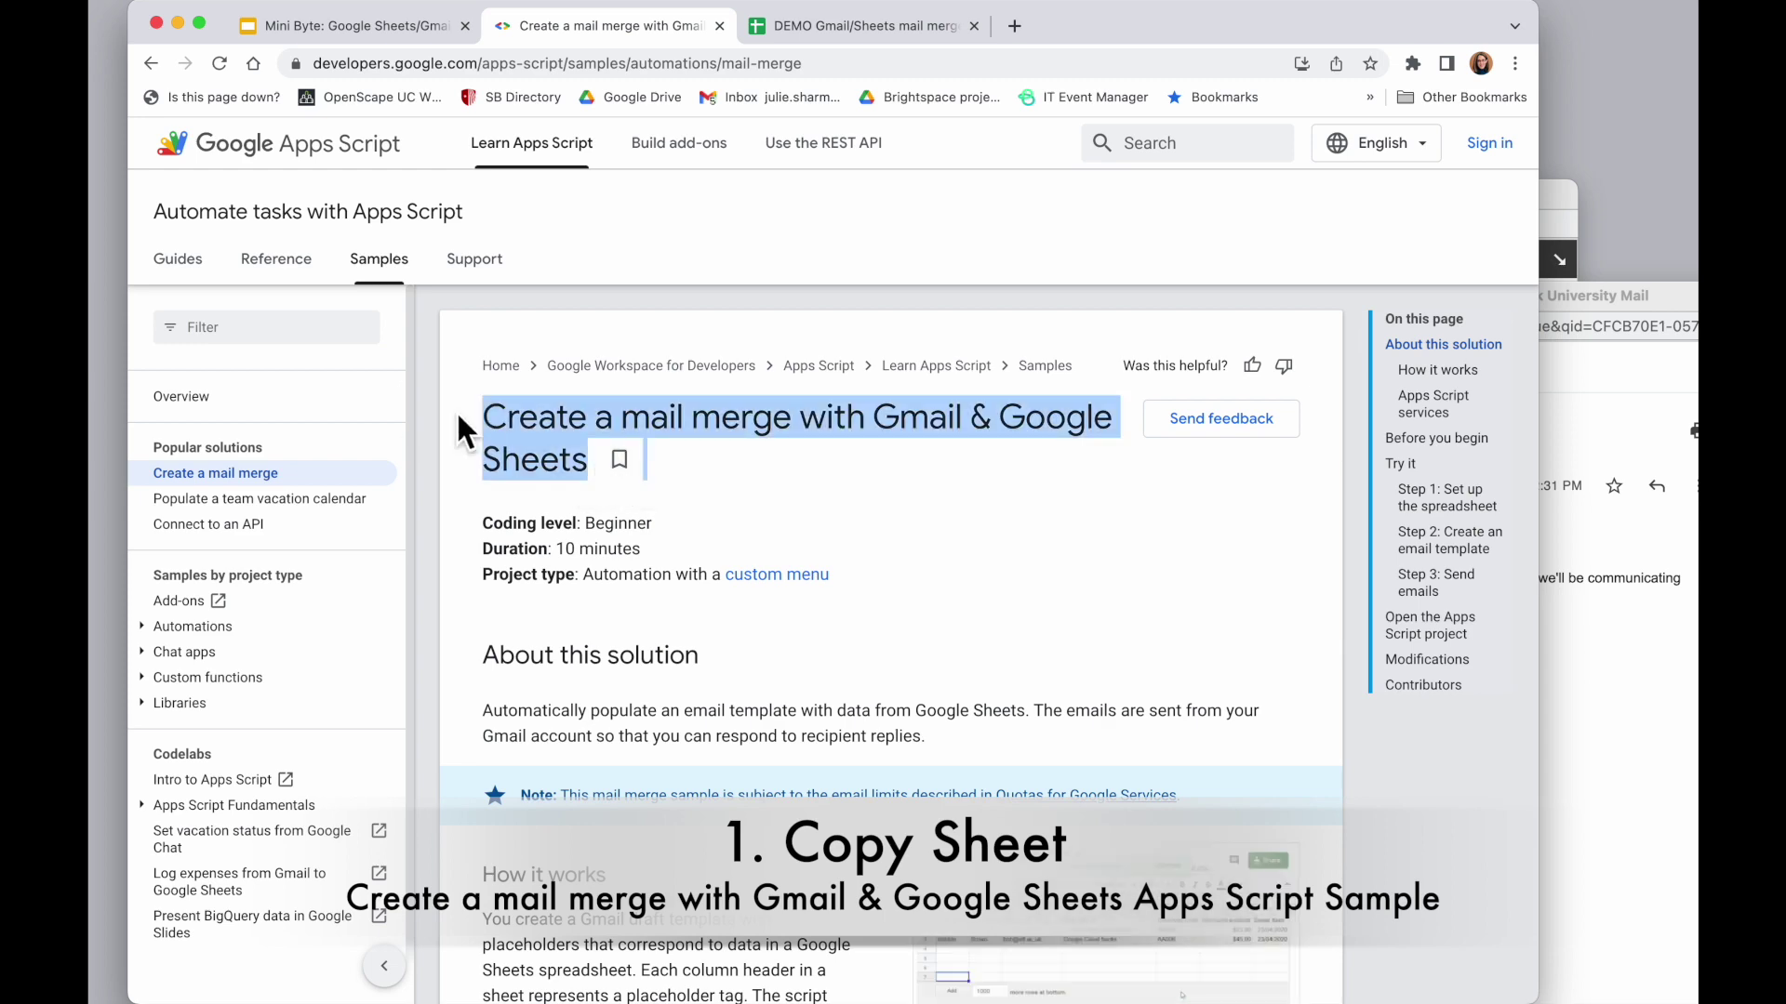
click(499, 587)
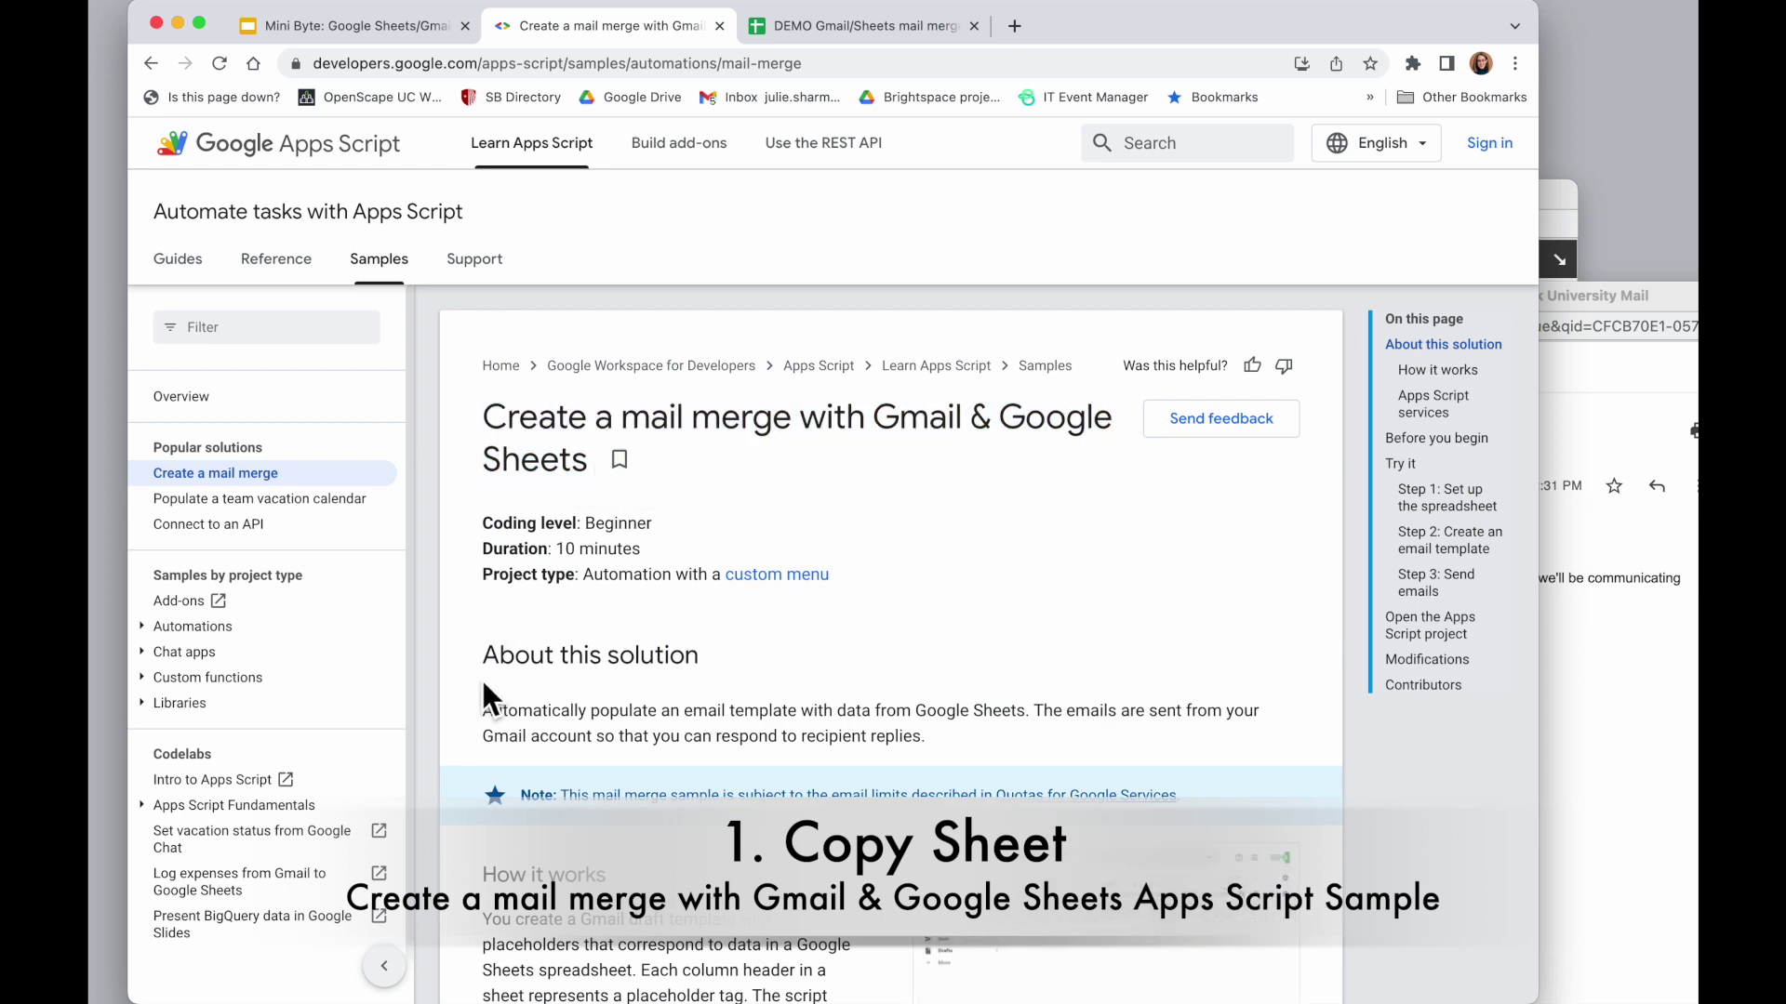
scroll(482, 677, down, 5)
scroll(482, 677, down, 10)
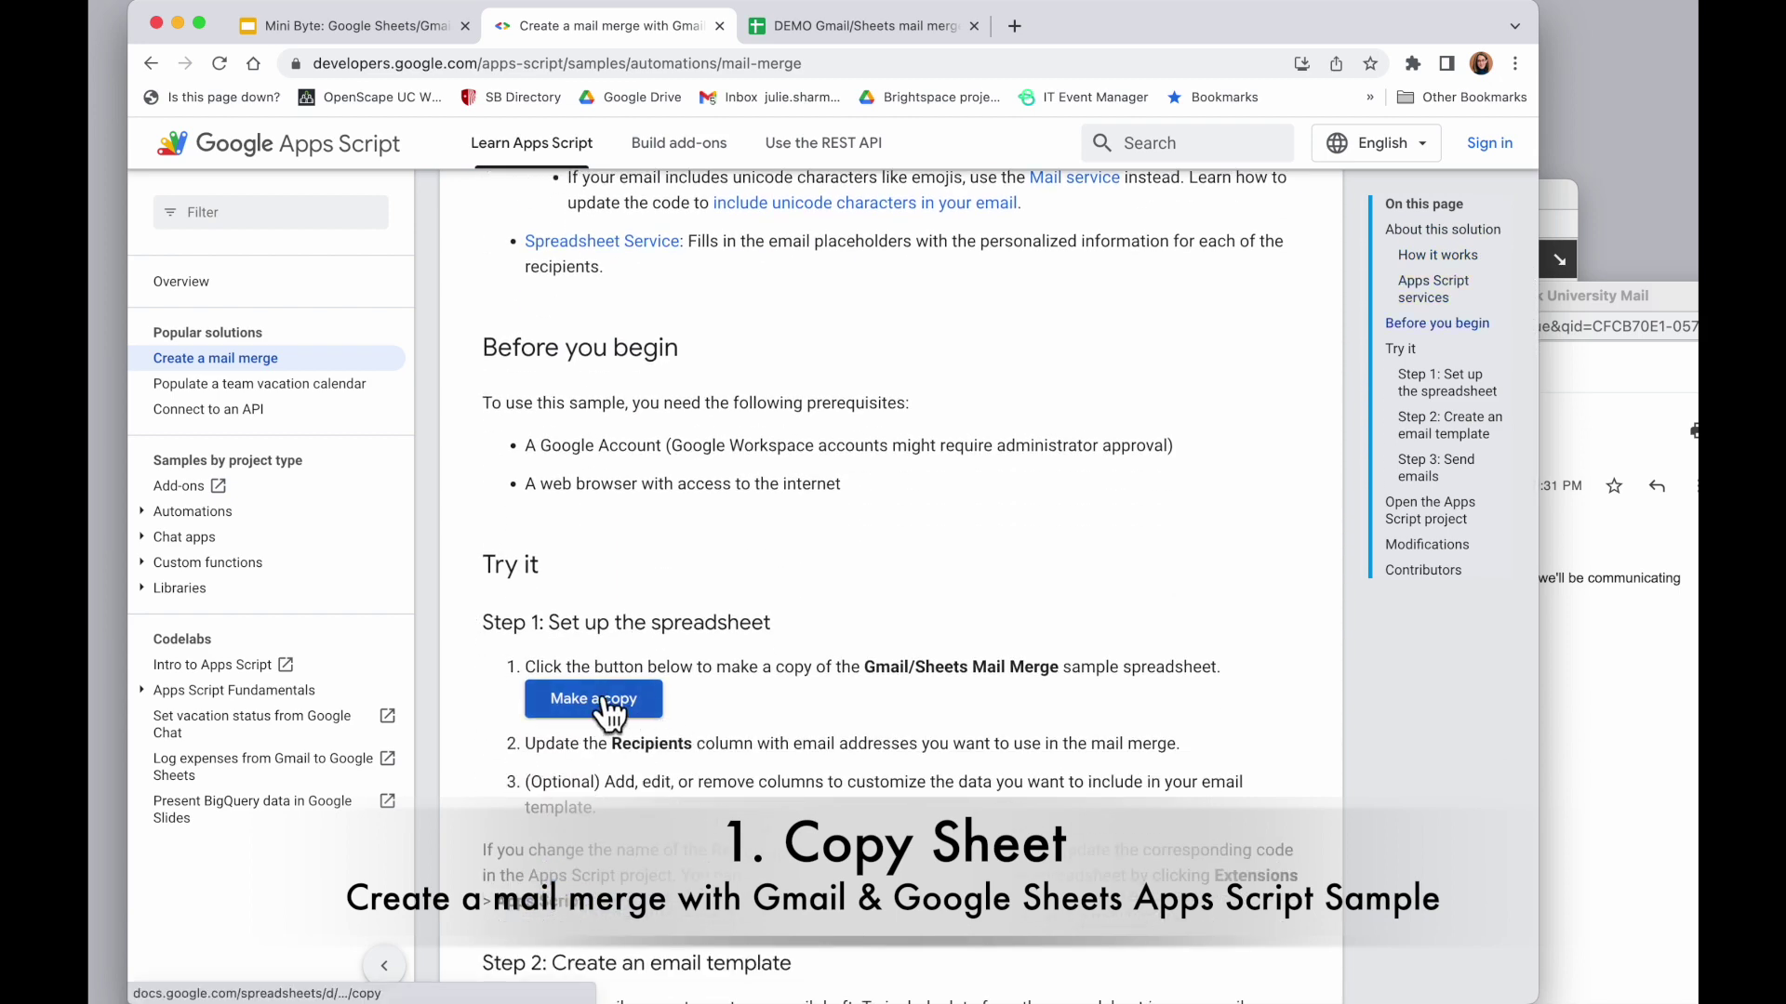
scroll(609, 712, down, 4)
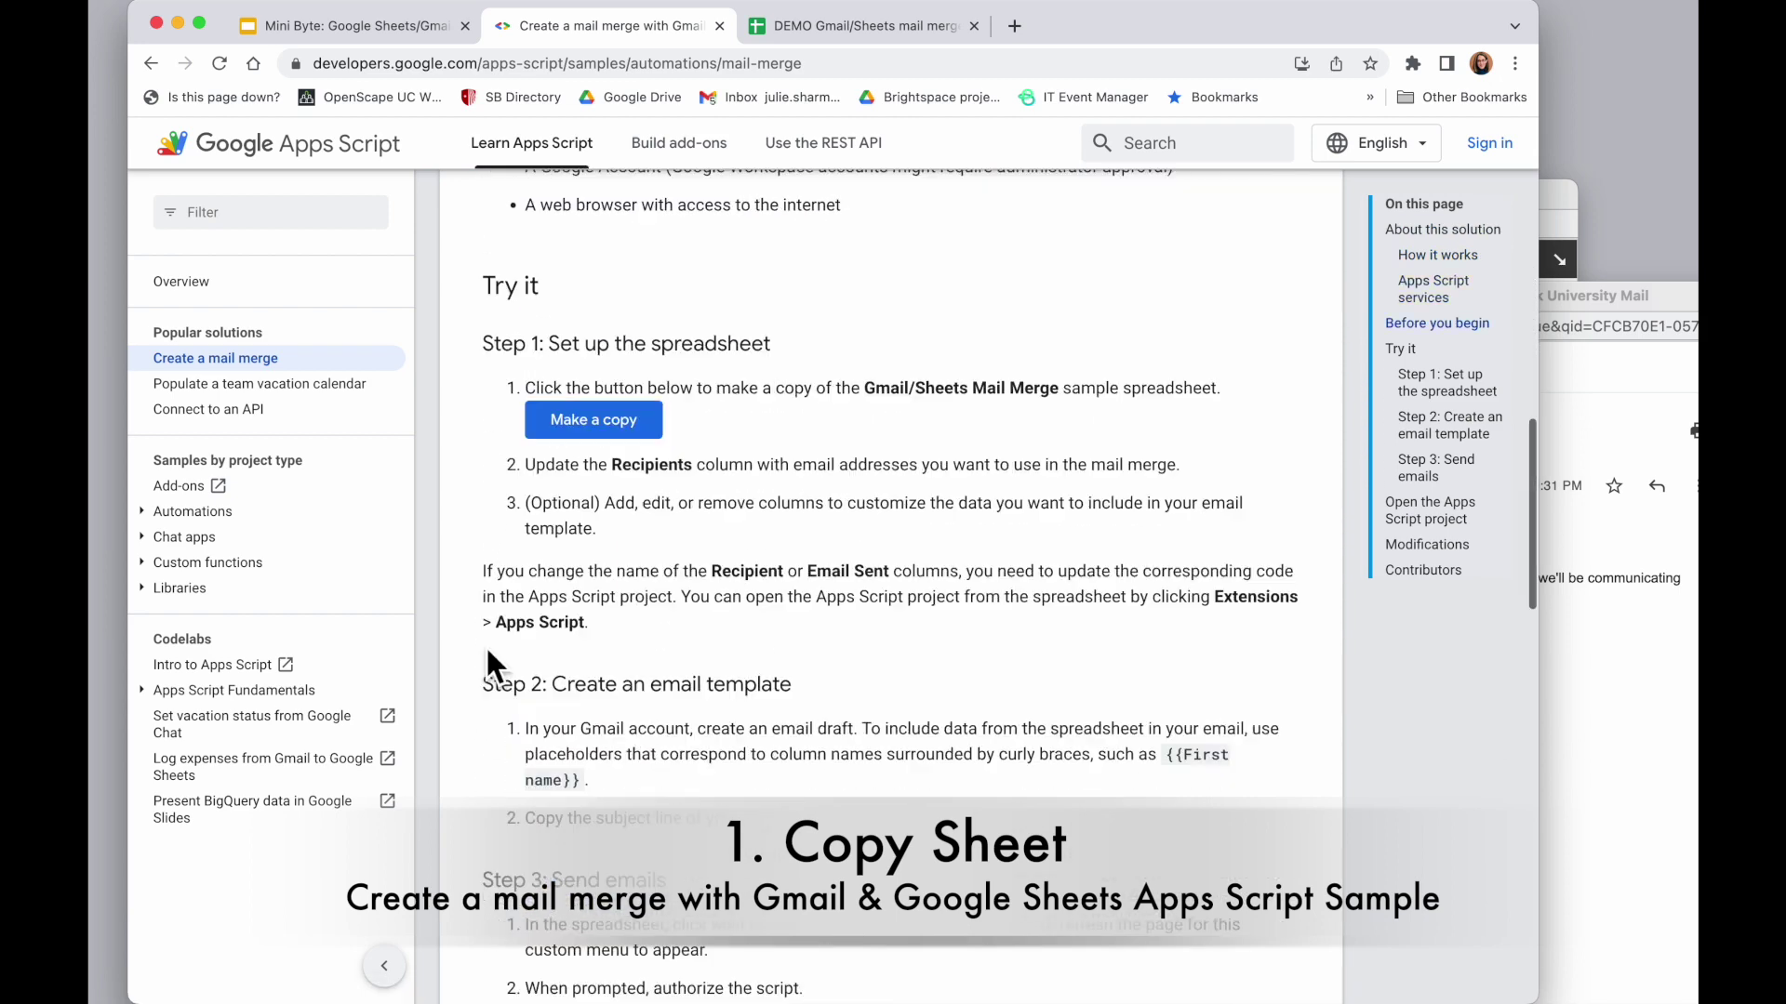
scroll(485, 644, up, 2)
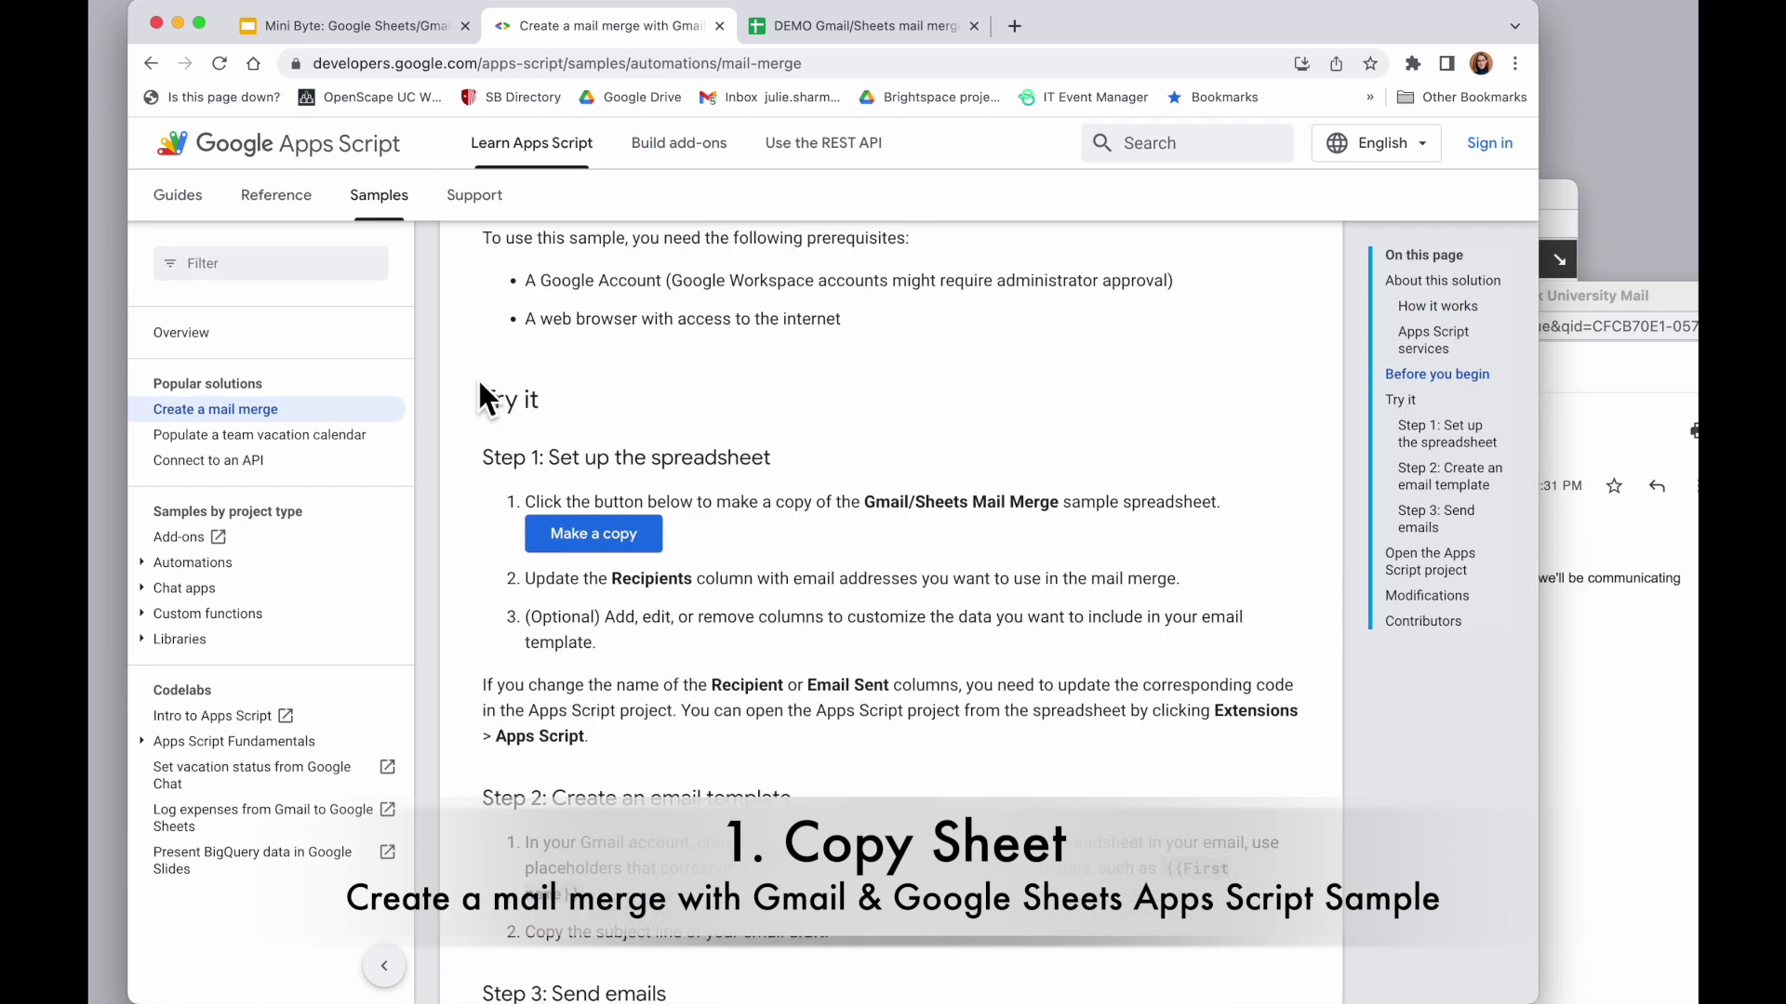
click(596, 535)
click(517, 542)
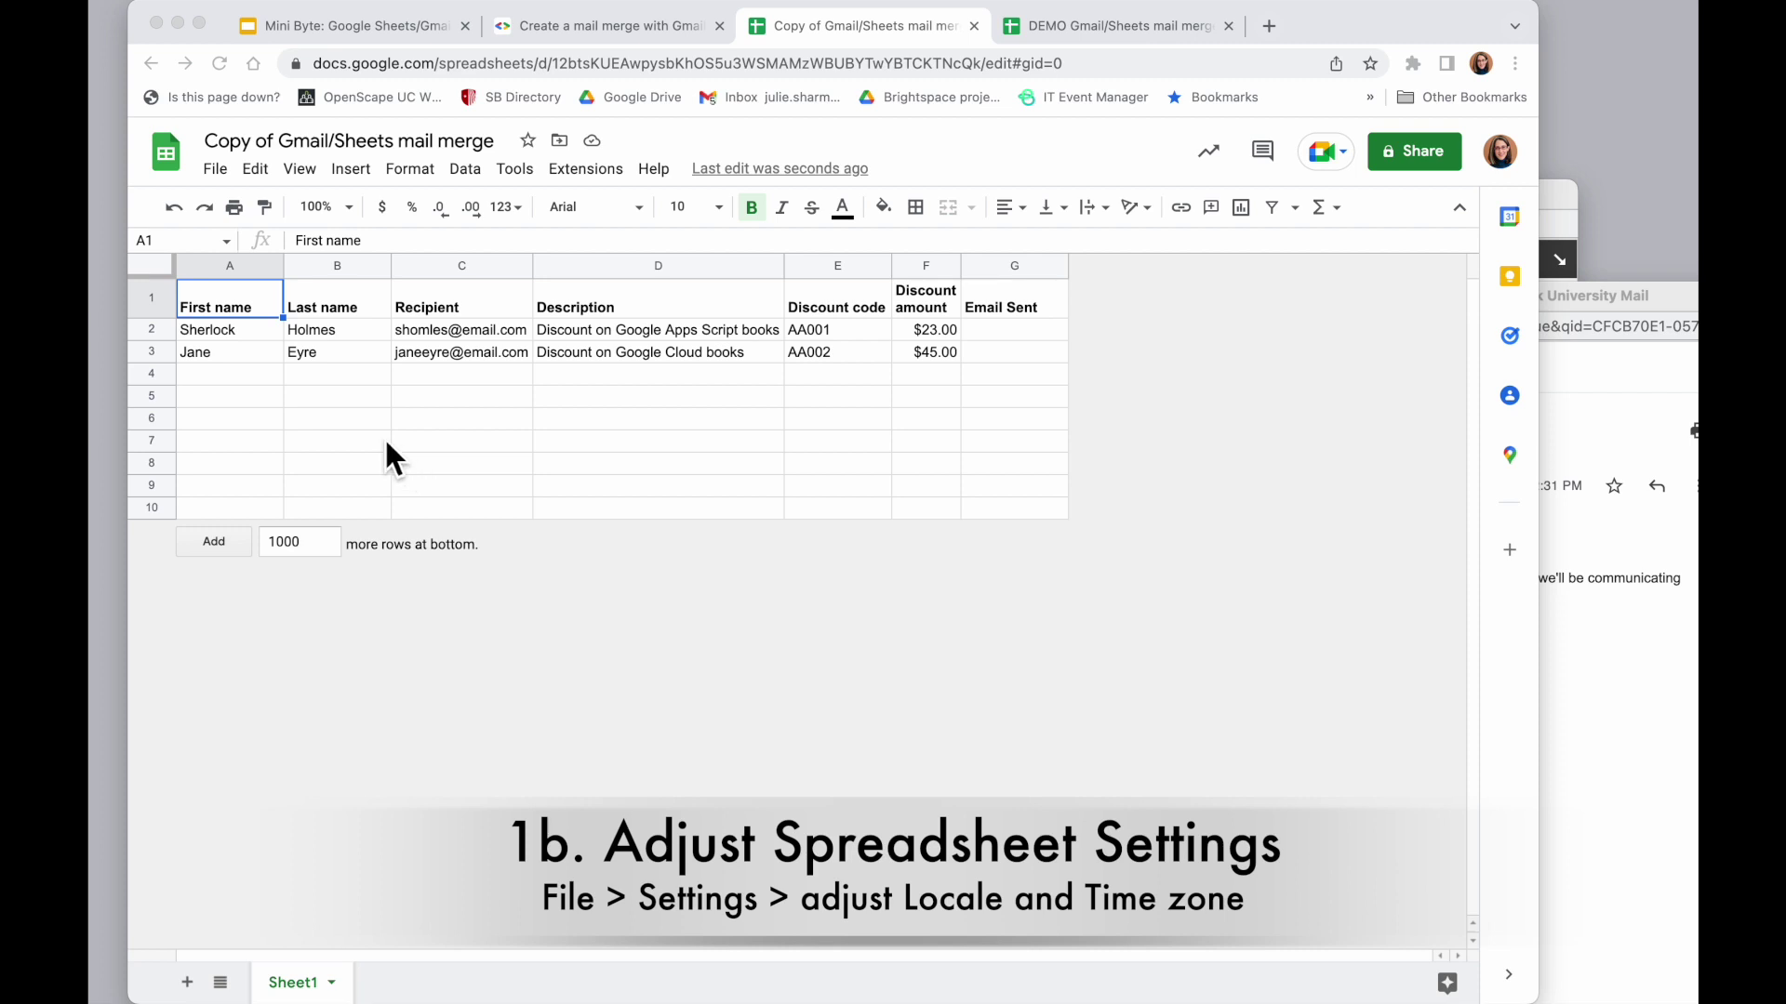
In spreadsheet settings, set locale to United States and time zone to (GMT-05:00) Eastern Time
click(220, 171)
click(291, 764)
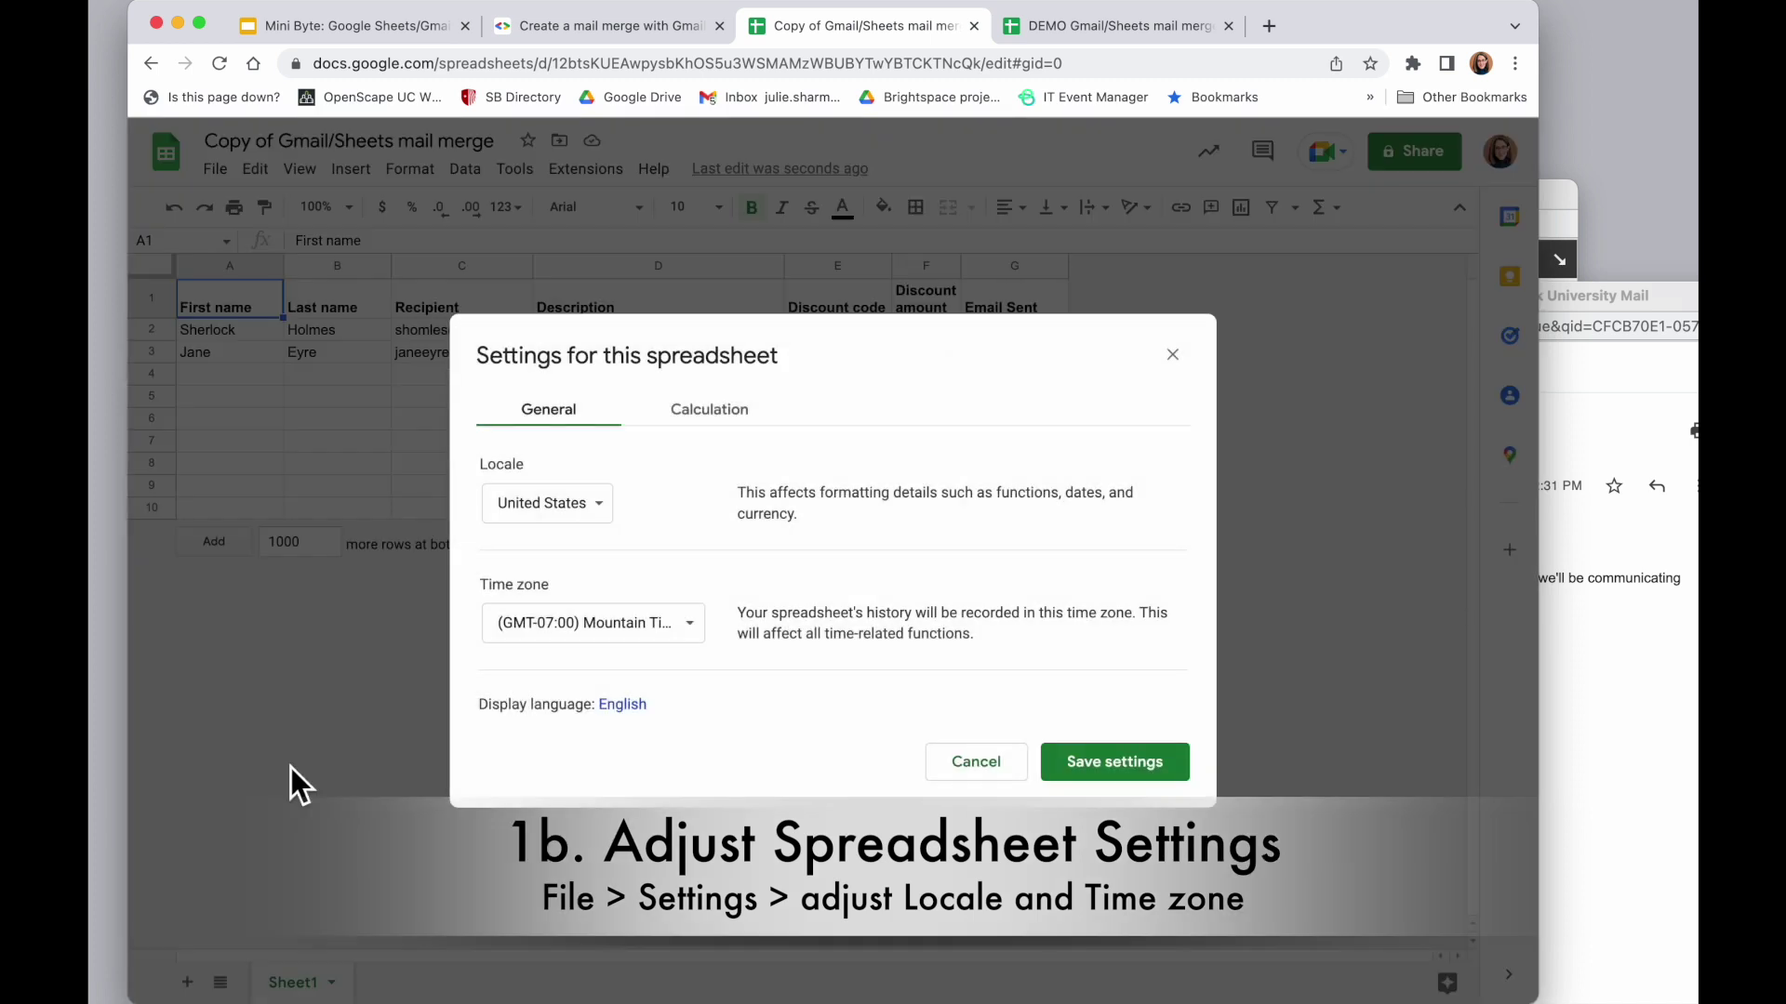
click(595, 507)
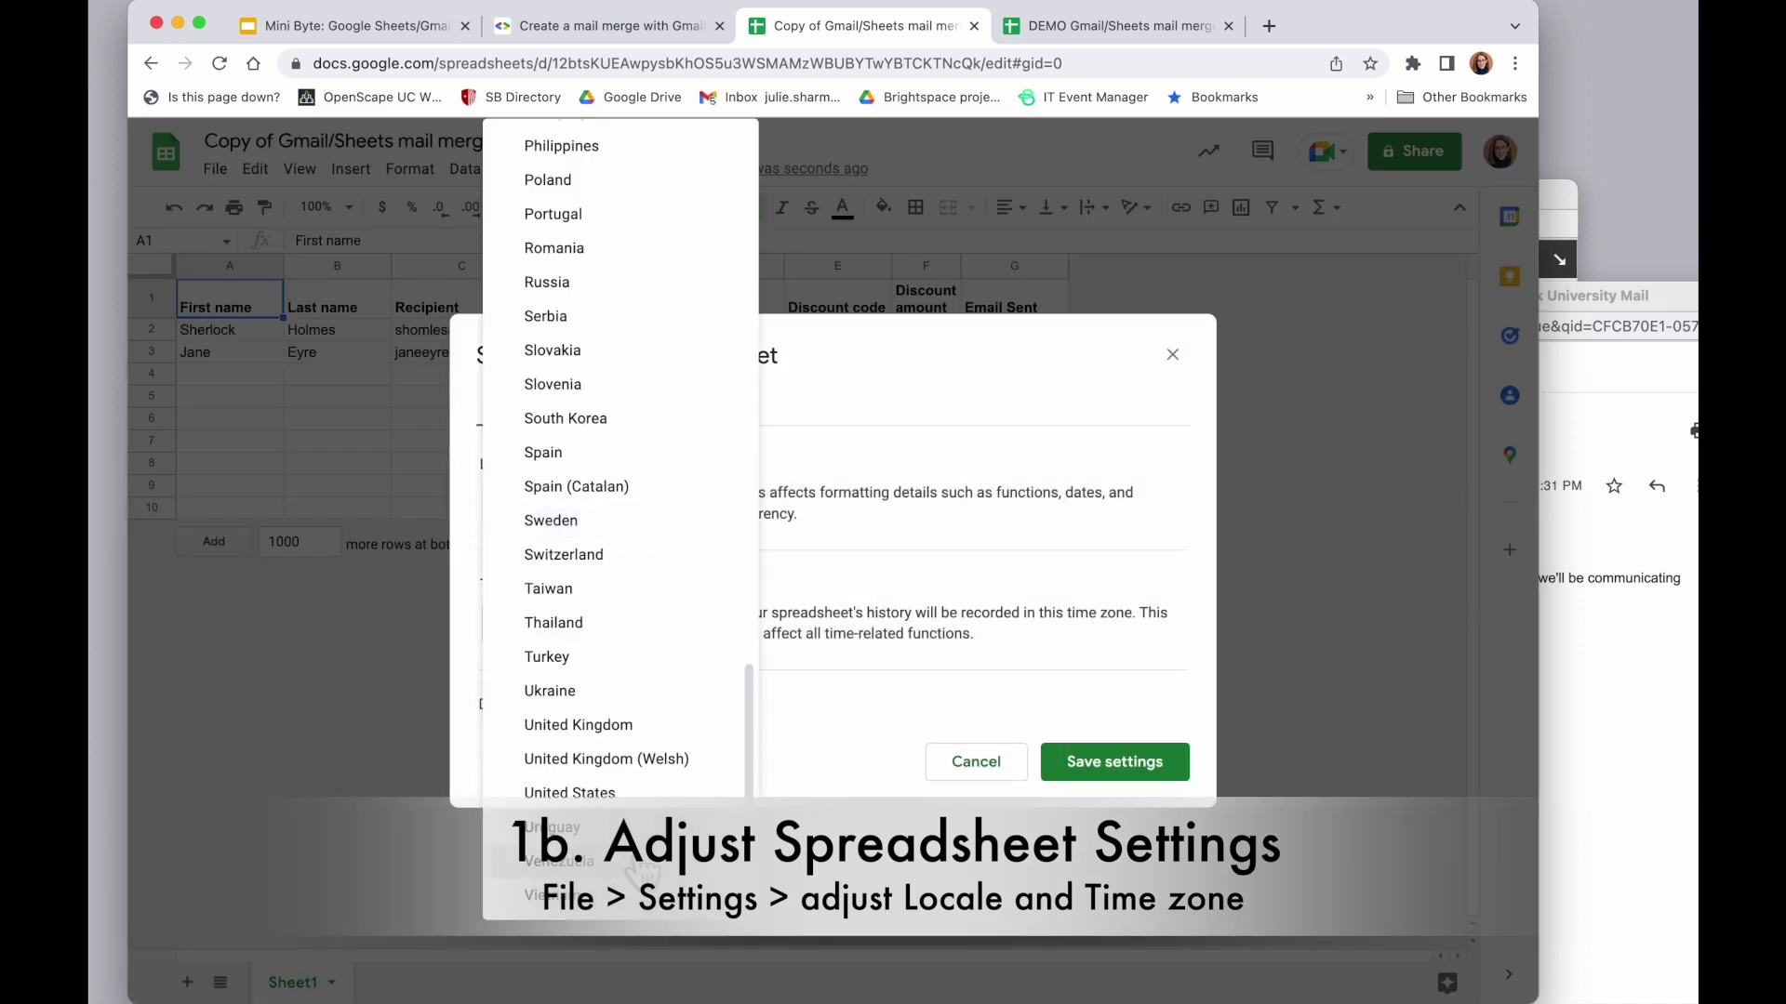
click(651, 797)
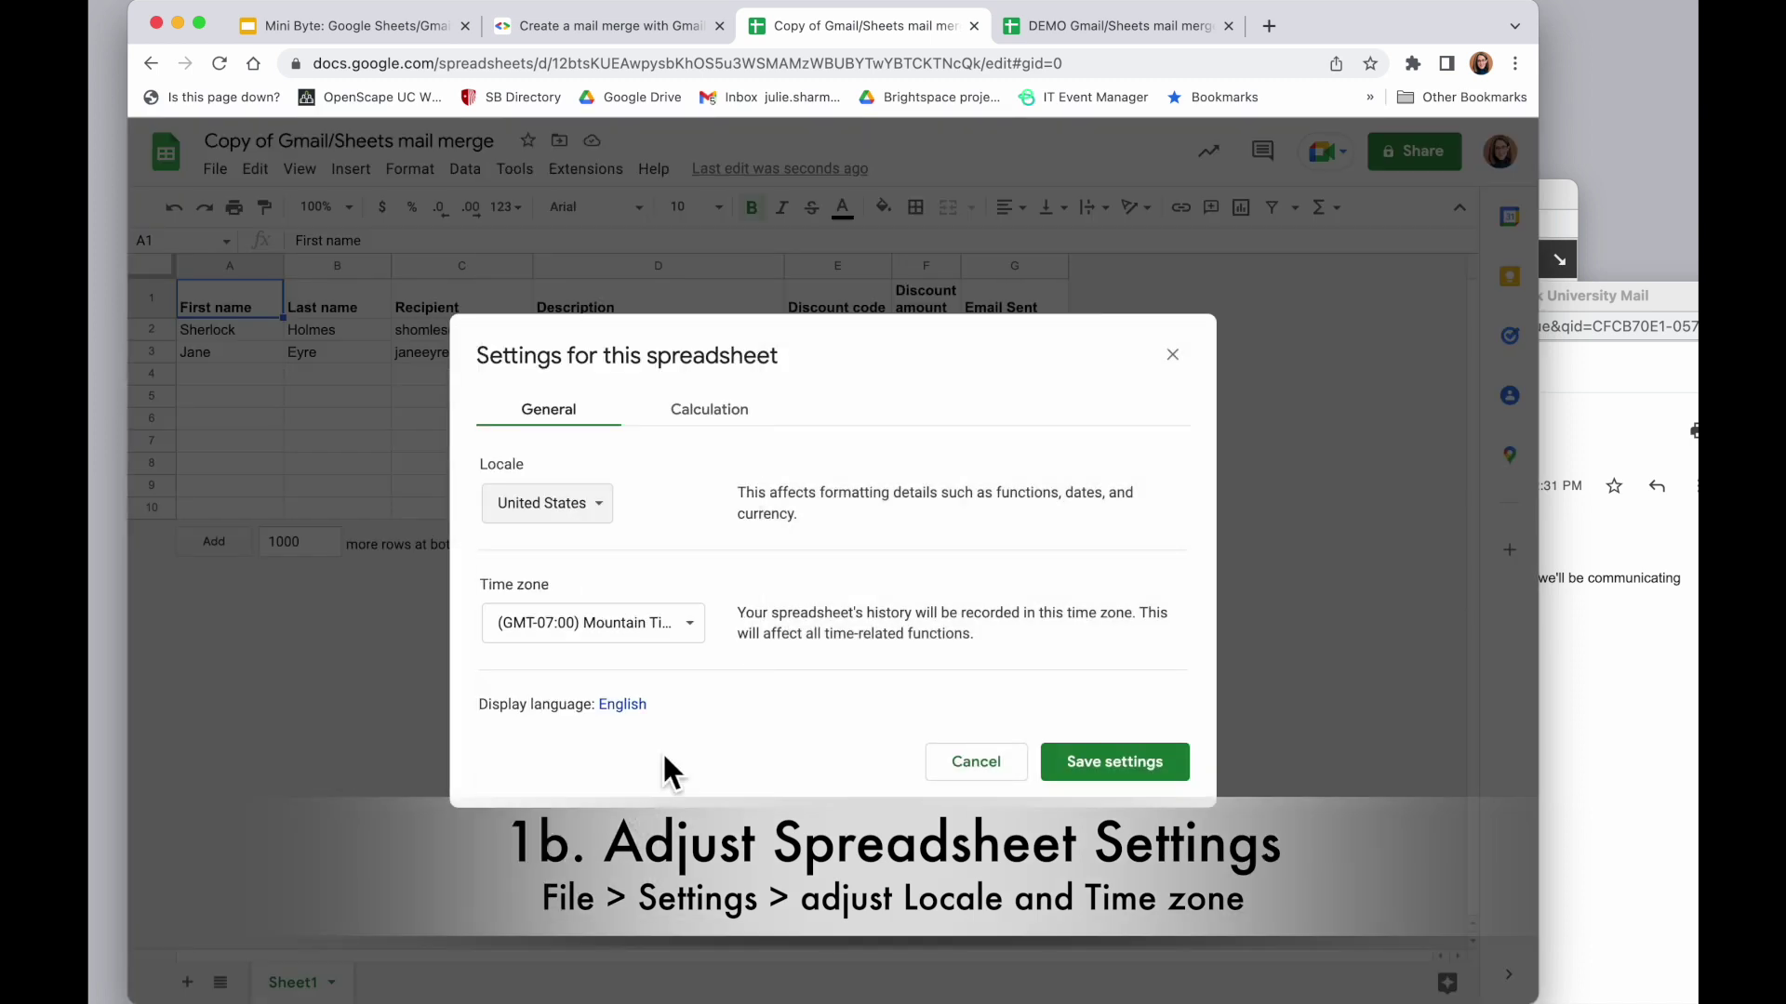
click(659, 627)
scroll(682, 651, down, 5)
scroll(682, 651, down, 3)
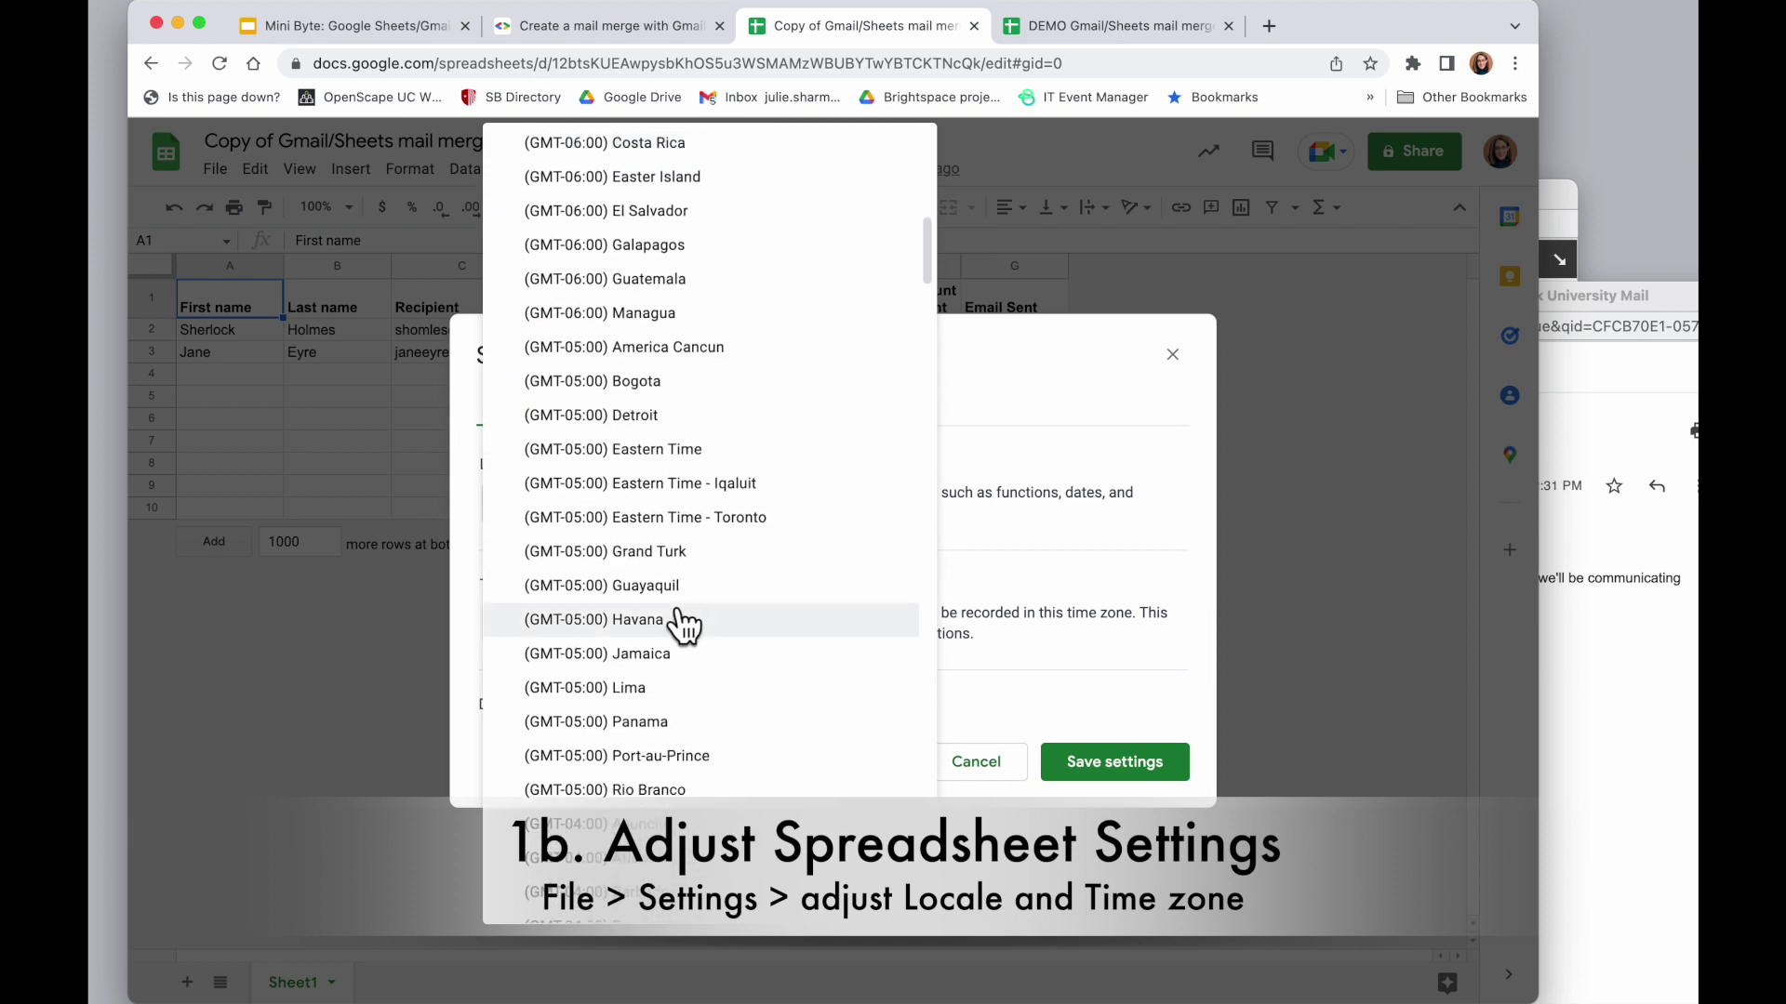
click(729, 455)
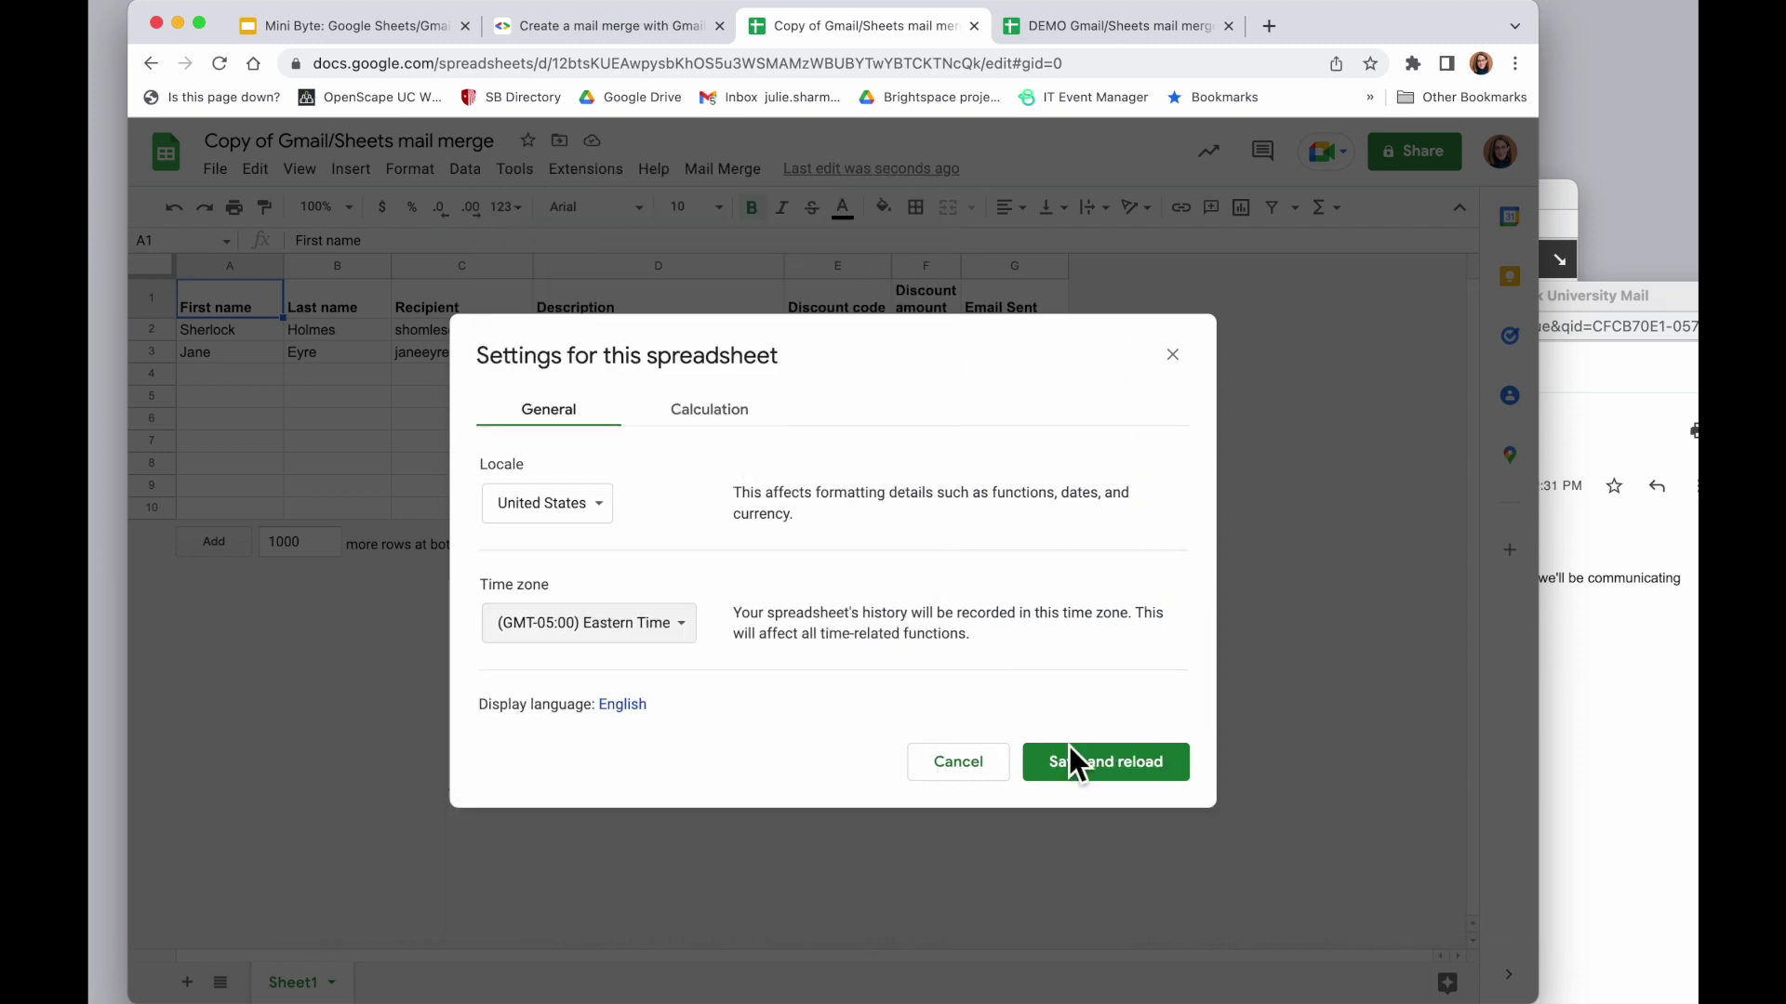
Save and reload the settings, review setup Step 1 items 2 and 3, then return to the spreadsheet
click(1112, 780)
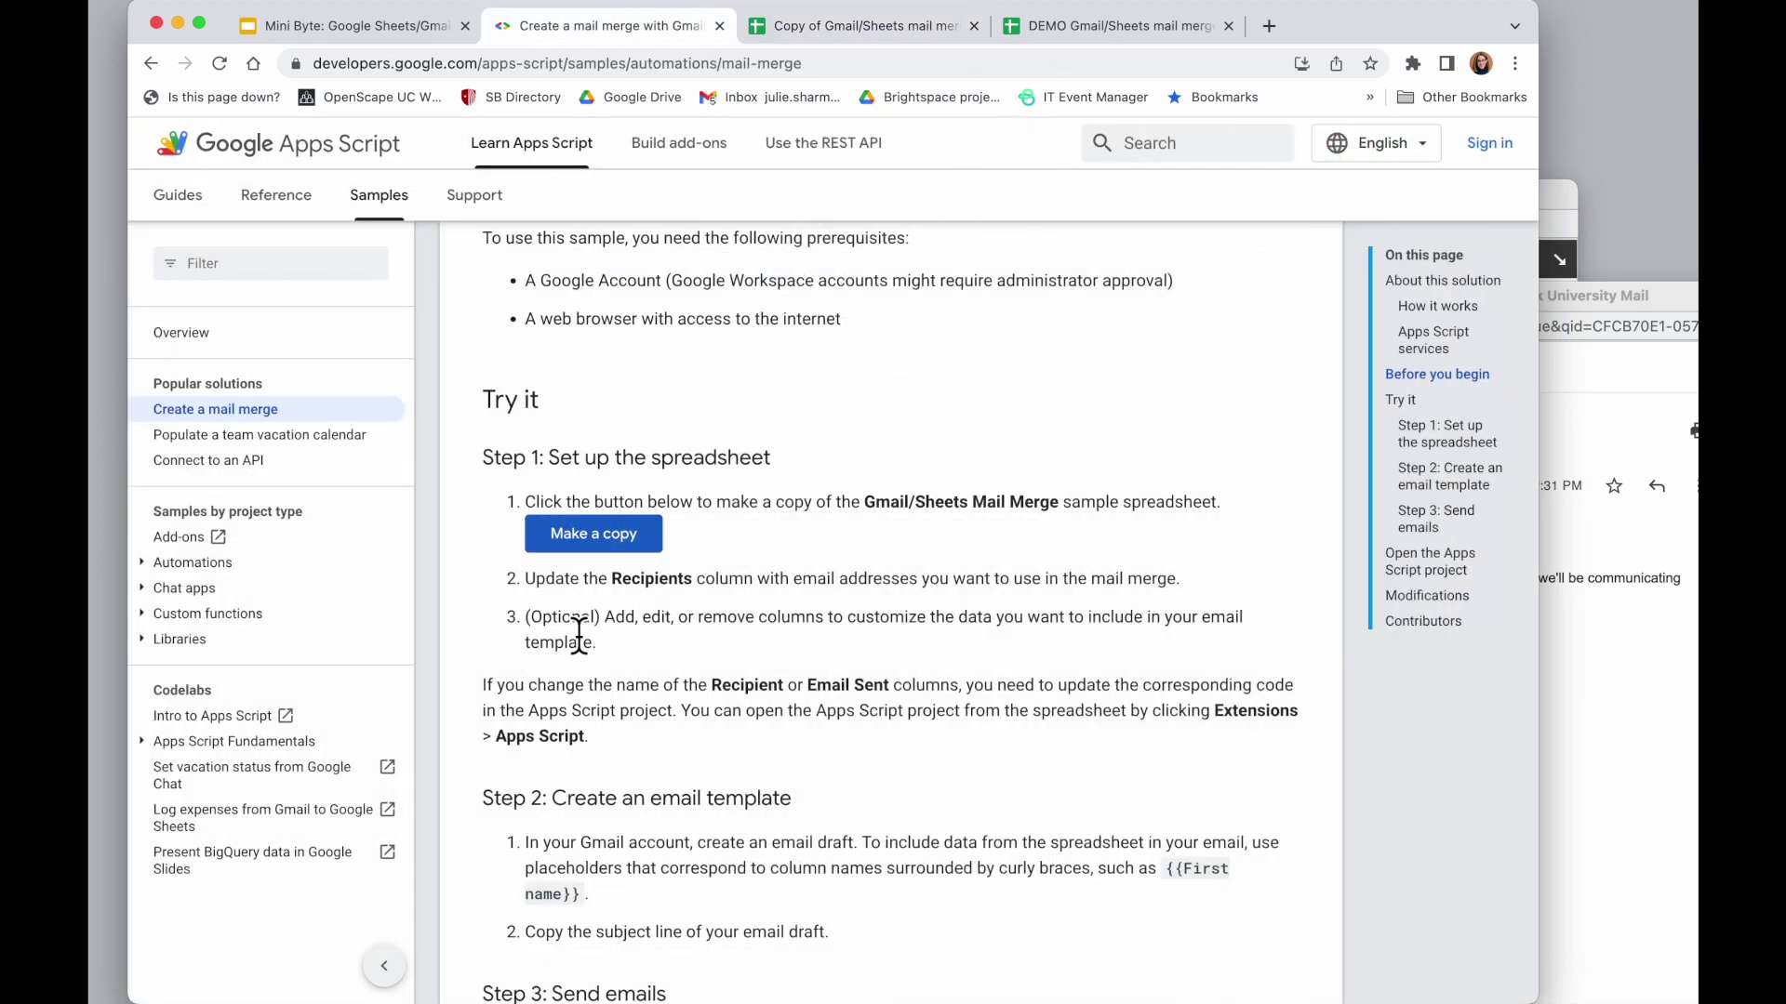
scroll(558, 626, down, 3)
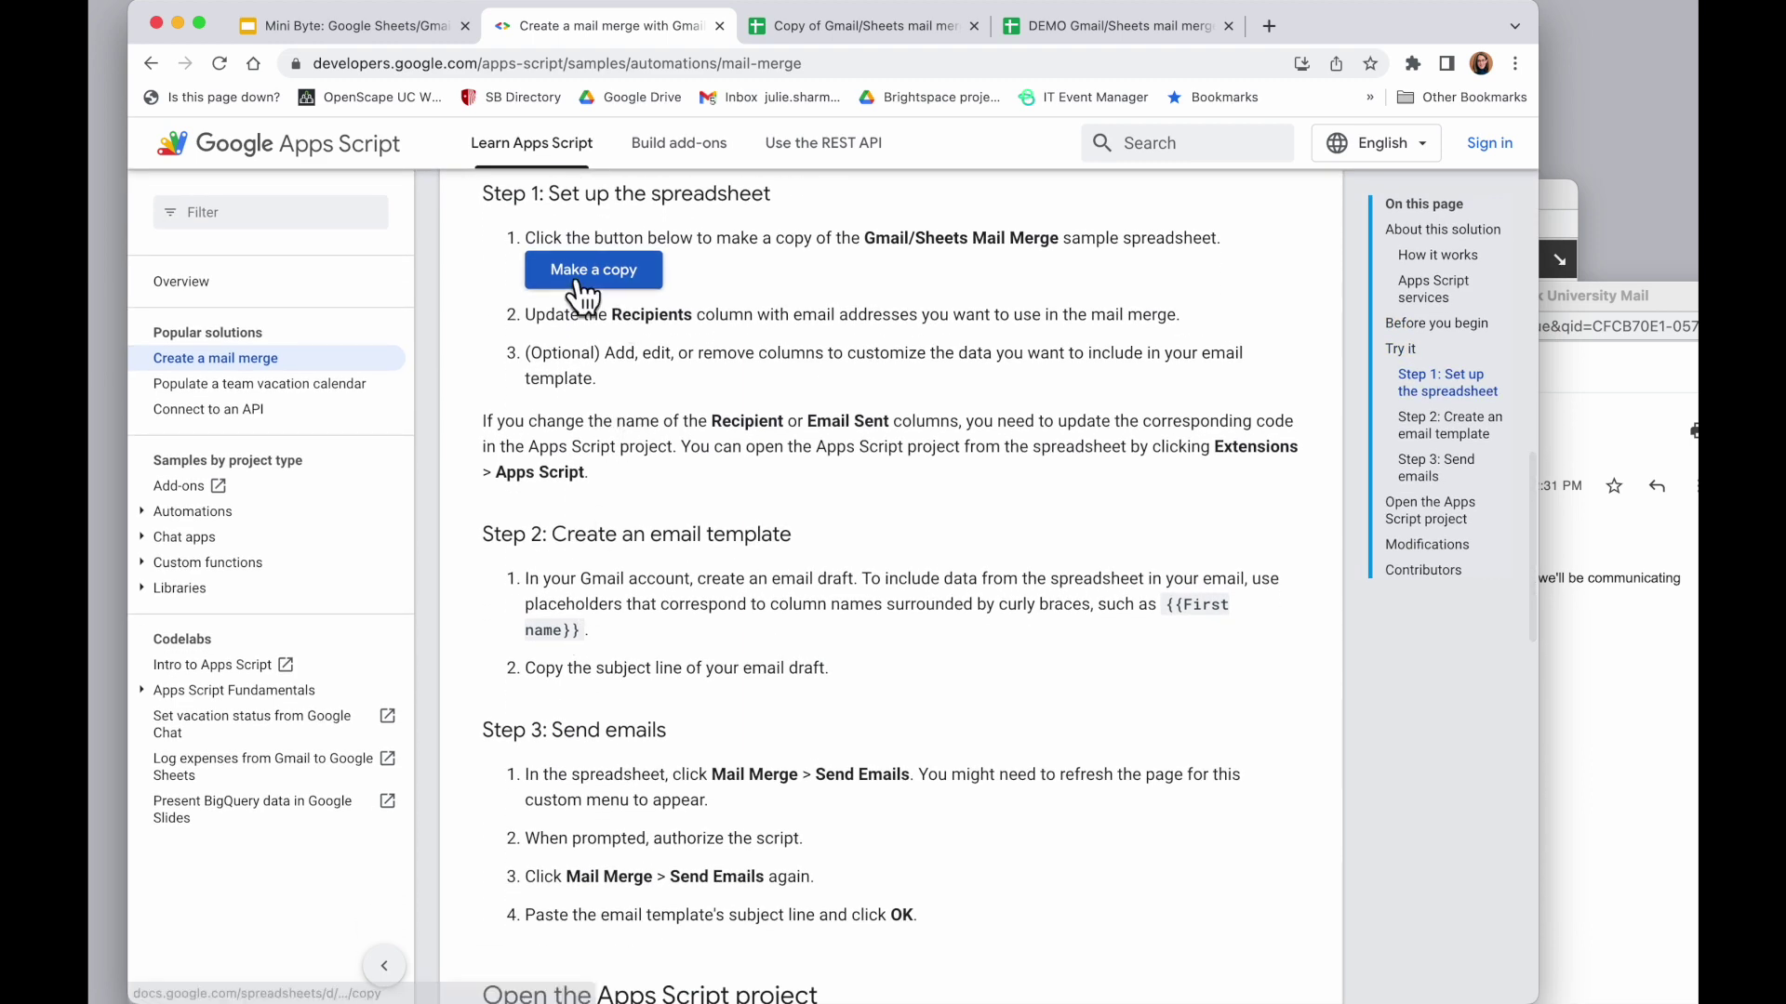
drag(523, 316, 628, 398)
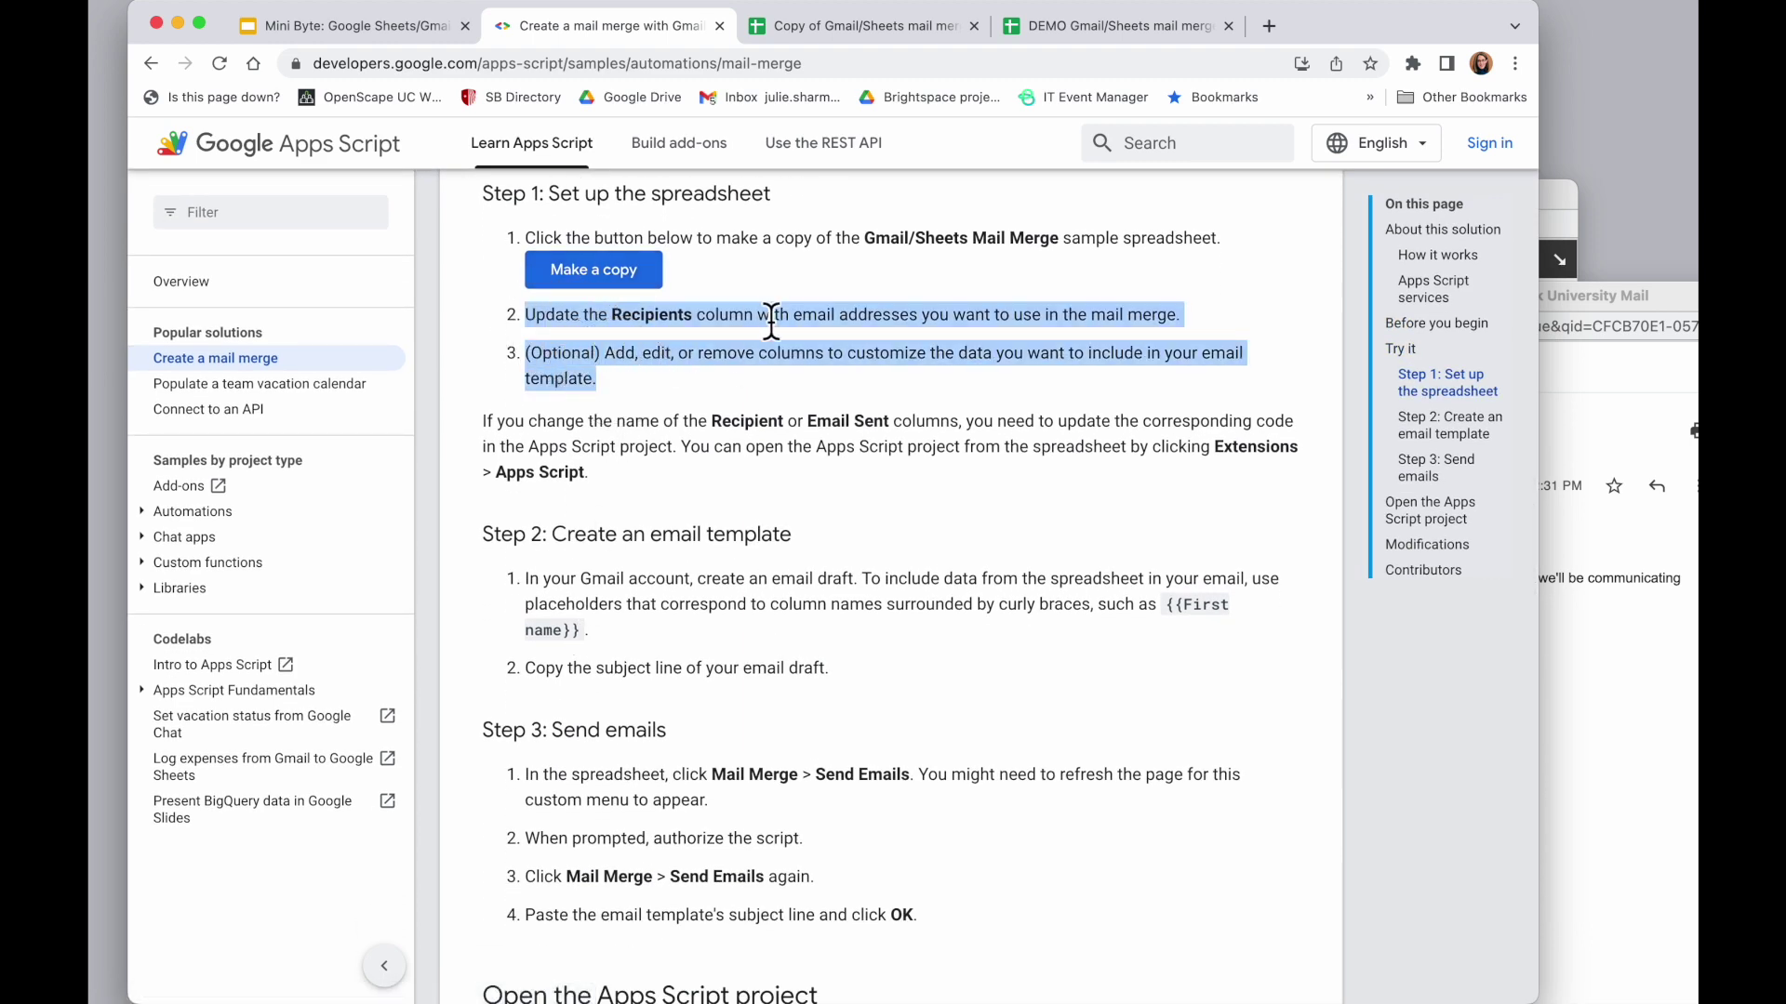
click(722, 324)
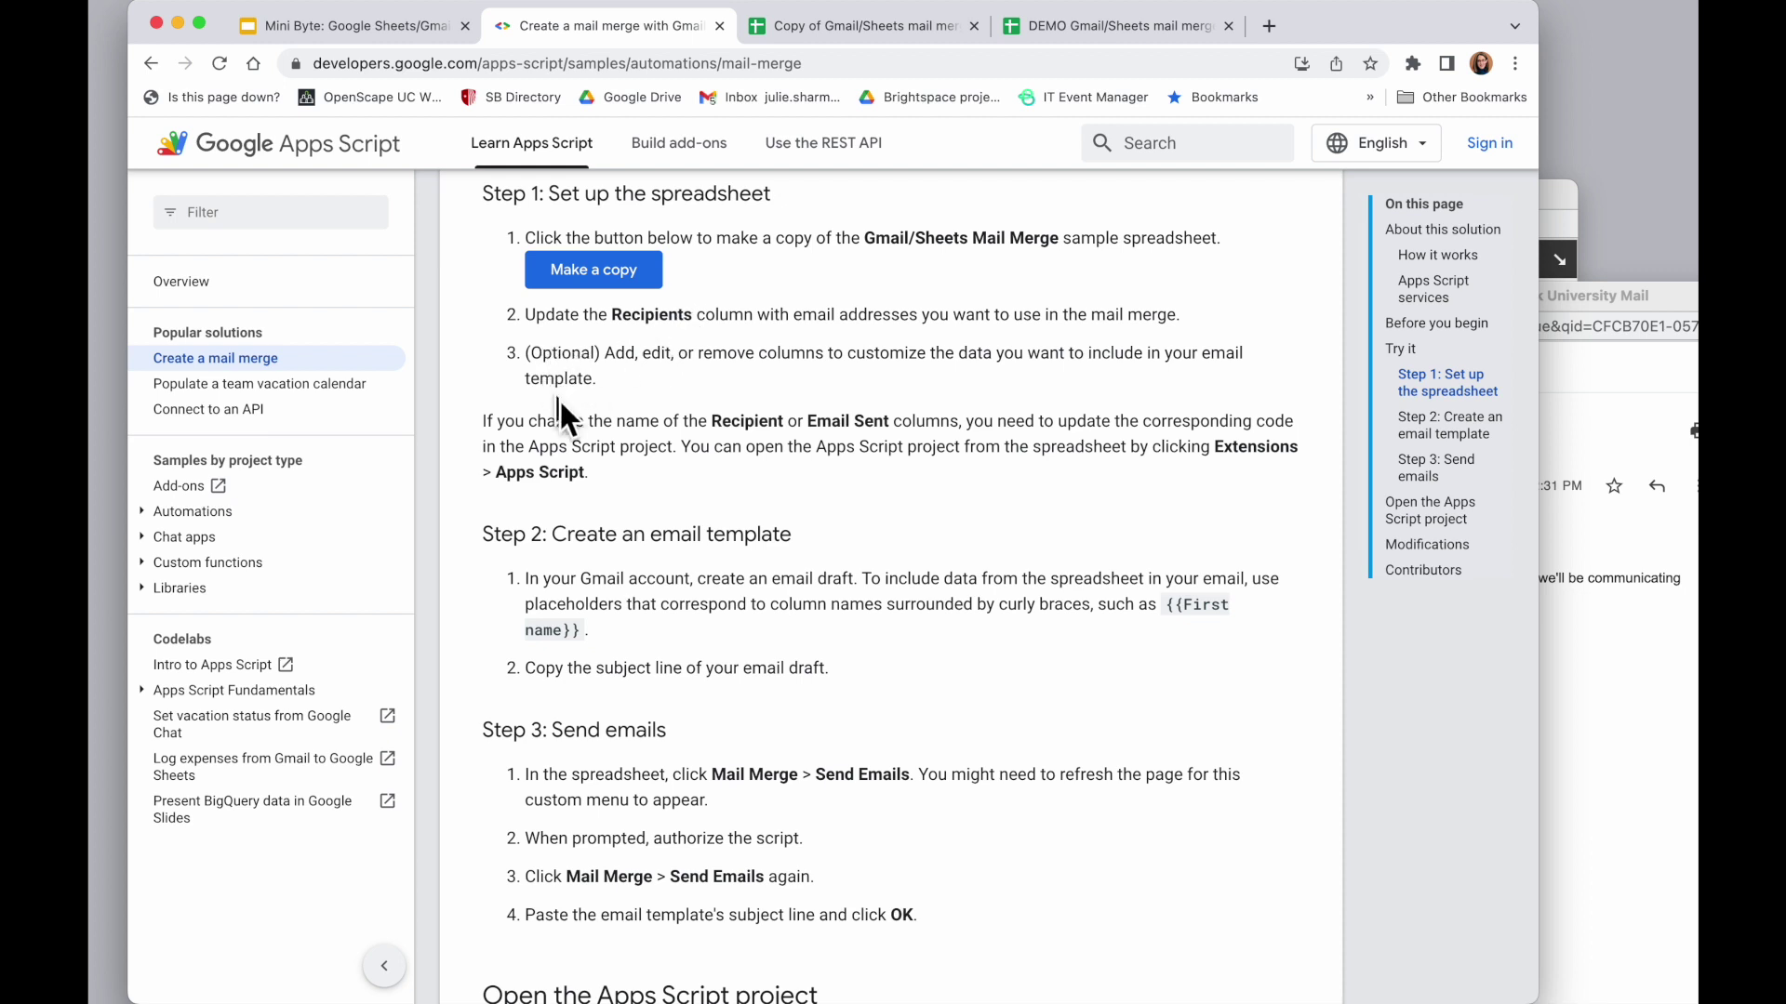
key(ctrl+Tab)
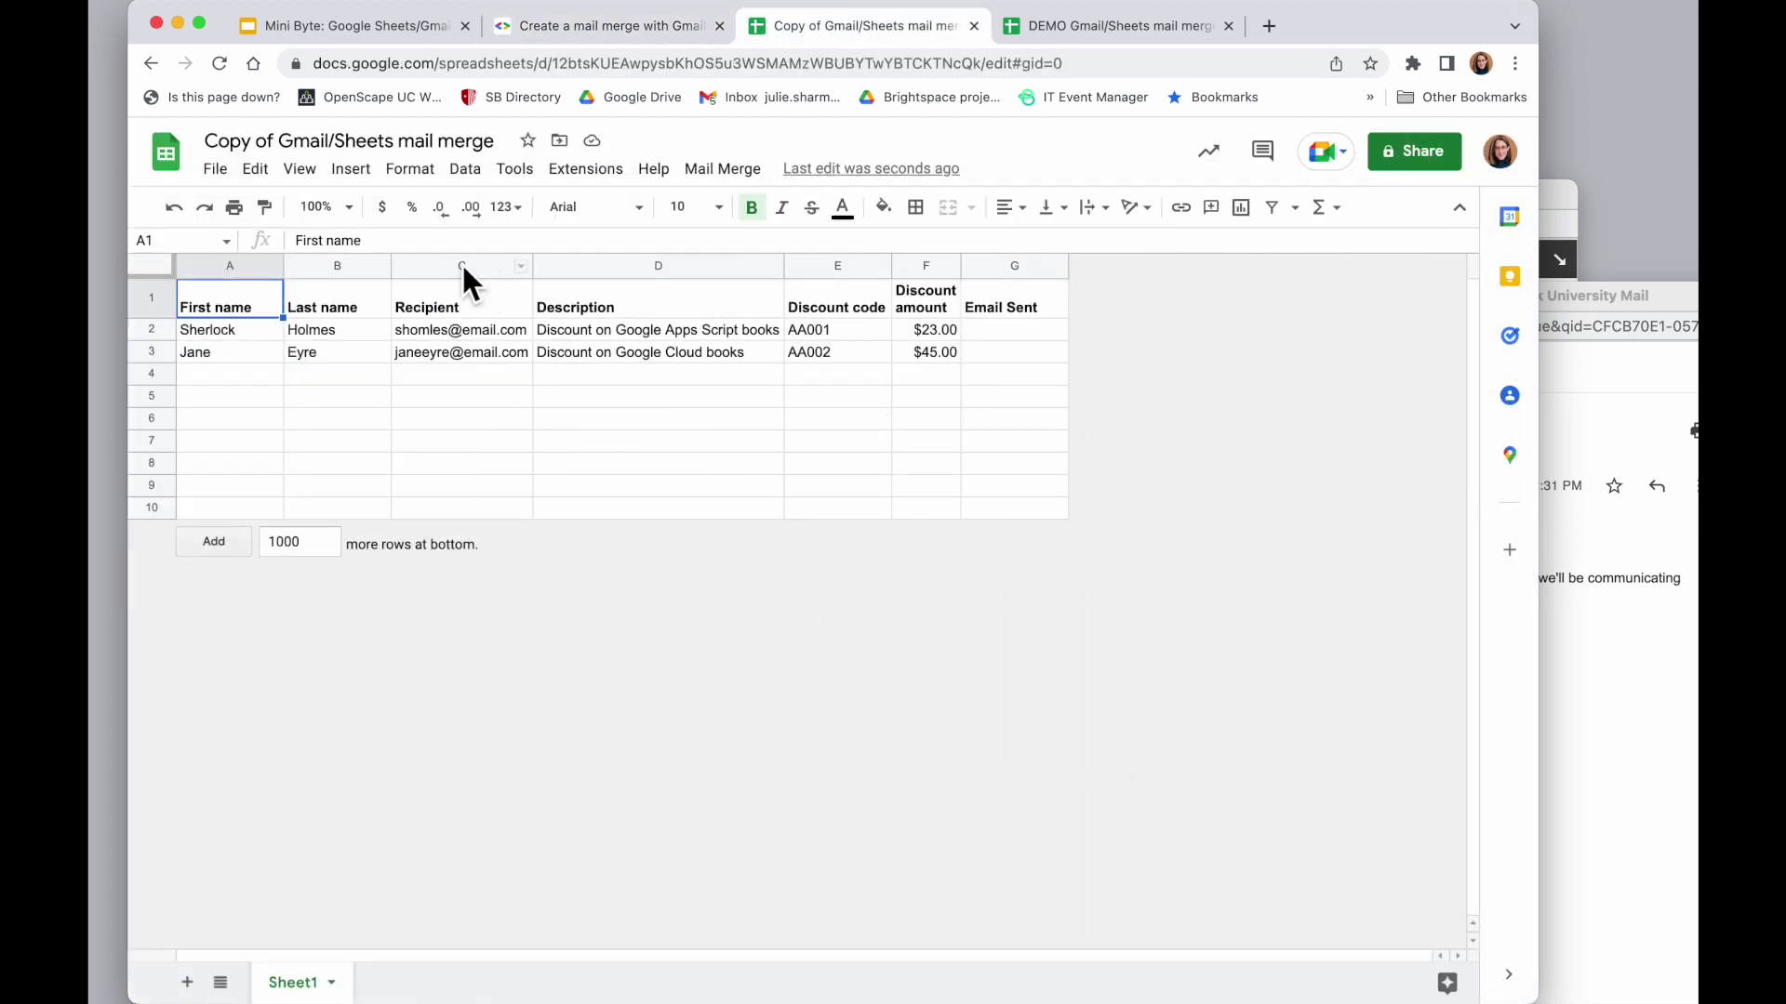
Point out the Recipient and Email Sent columns and the First name header cell
click(461, 263)
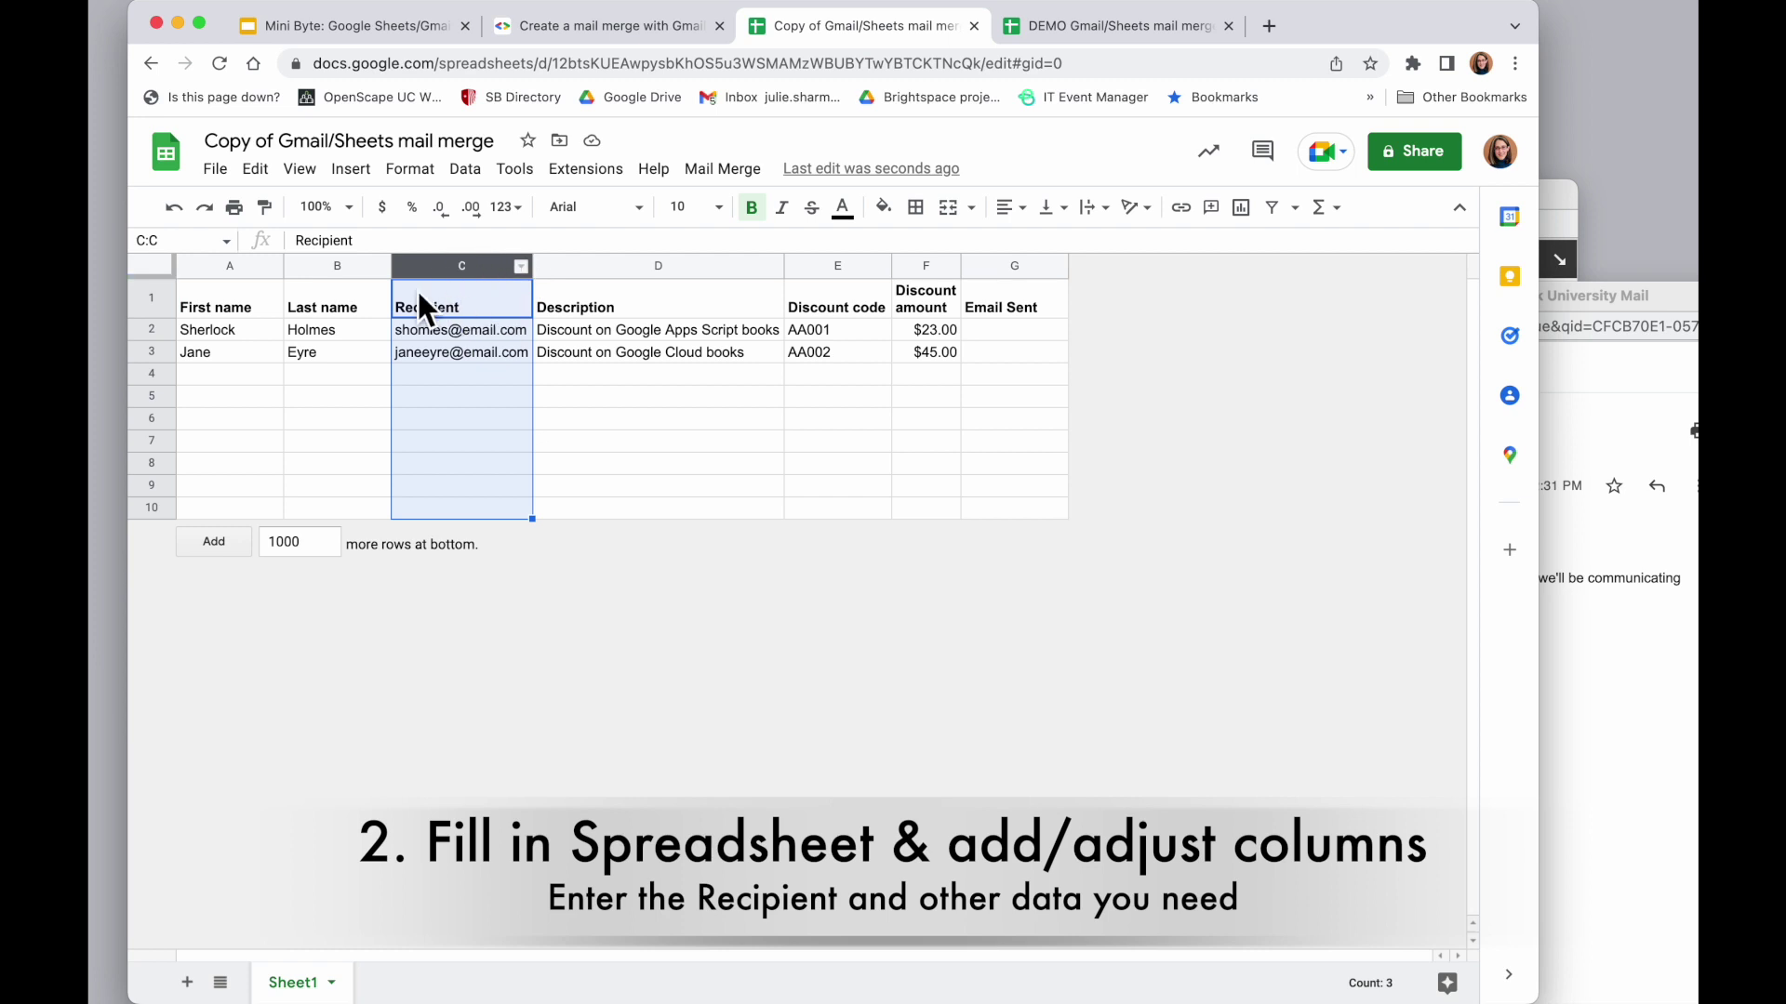
super+click(1012, 265)
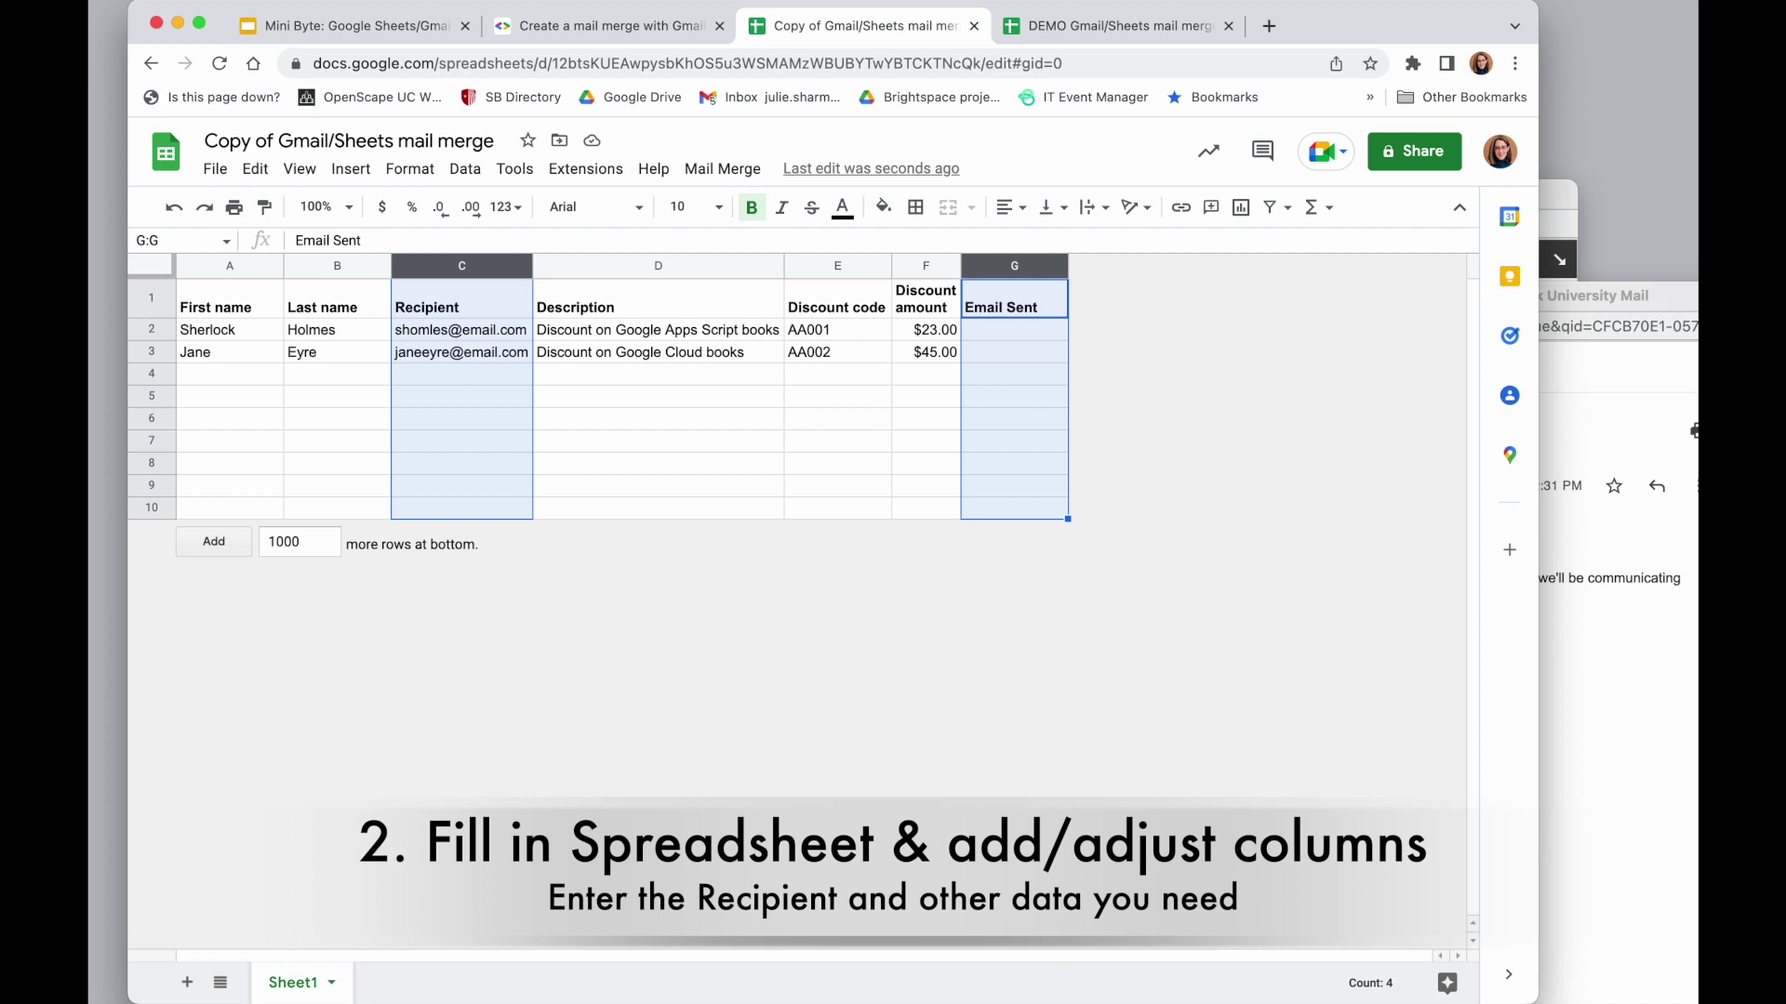
click(712, 403)
click(222, 289)
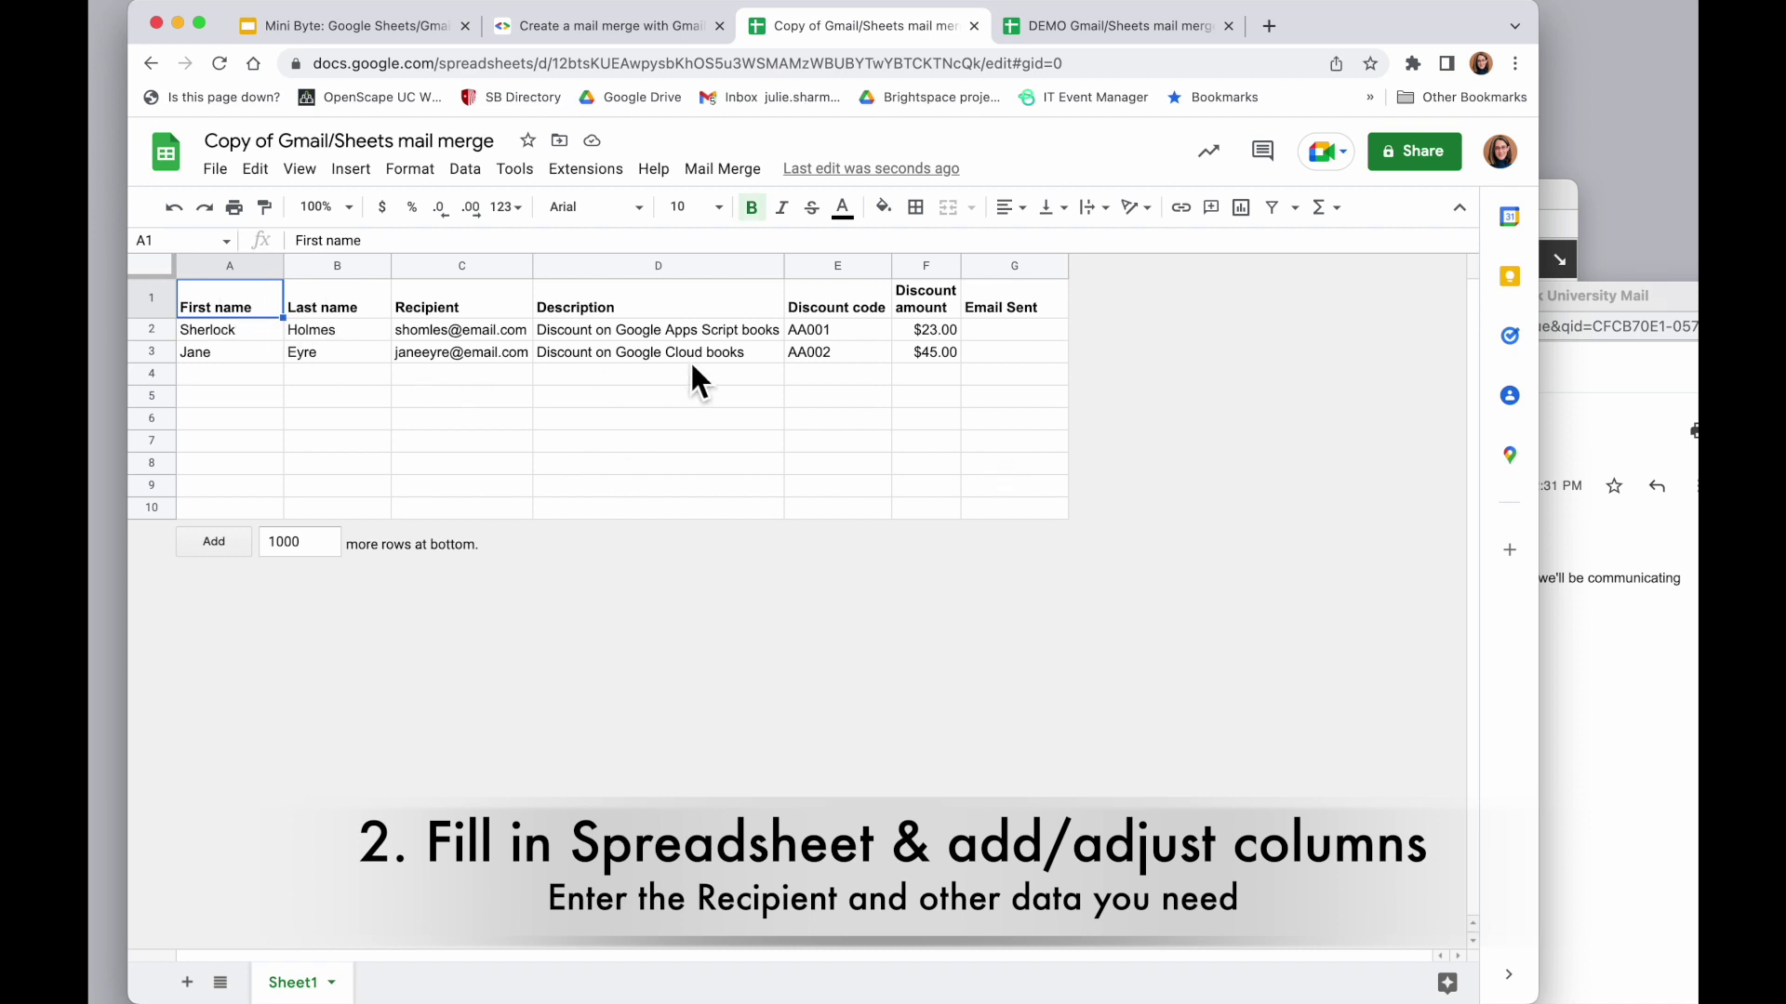
Rename the Description header in D1 to Department and Discount code in E1 to Team
click(655, 307)
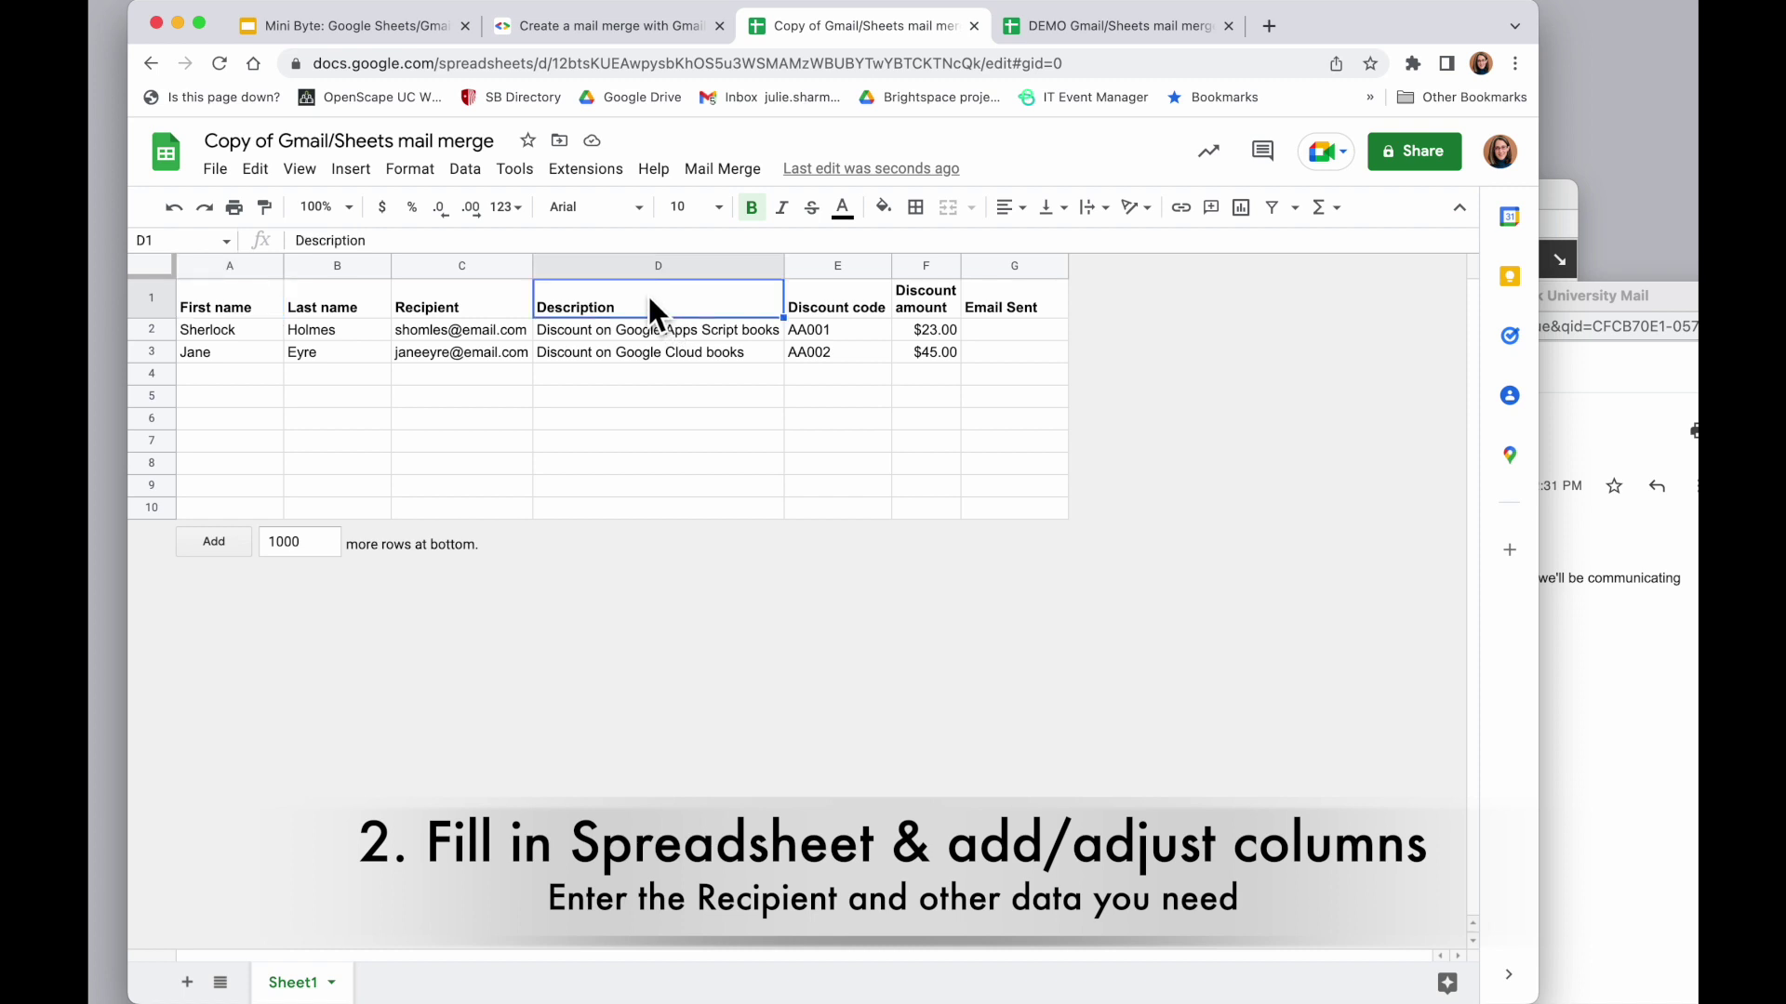
text(Deparm)
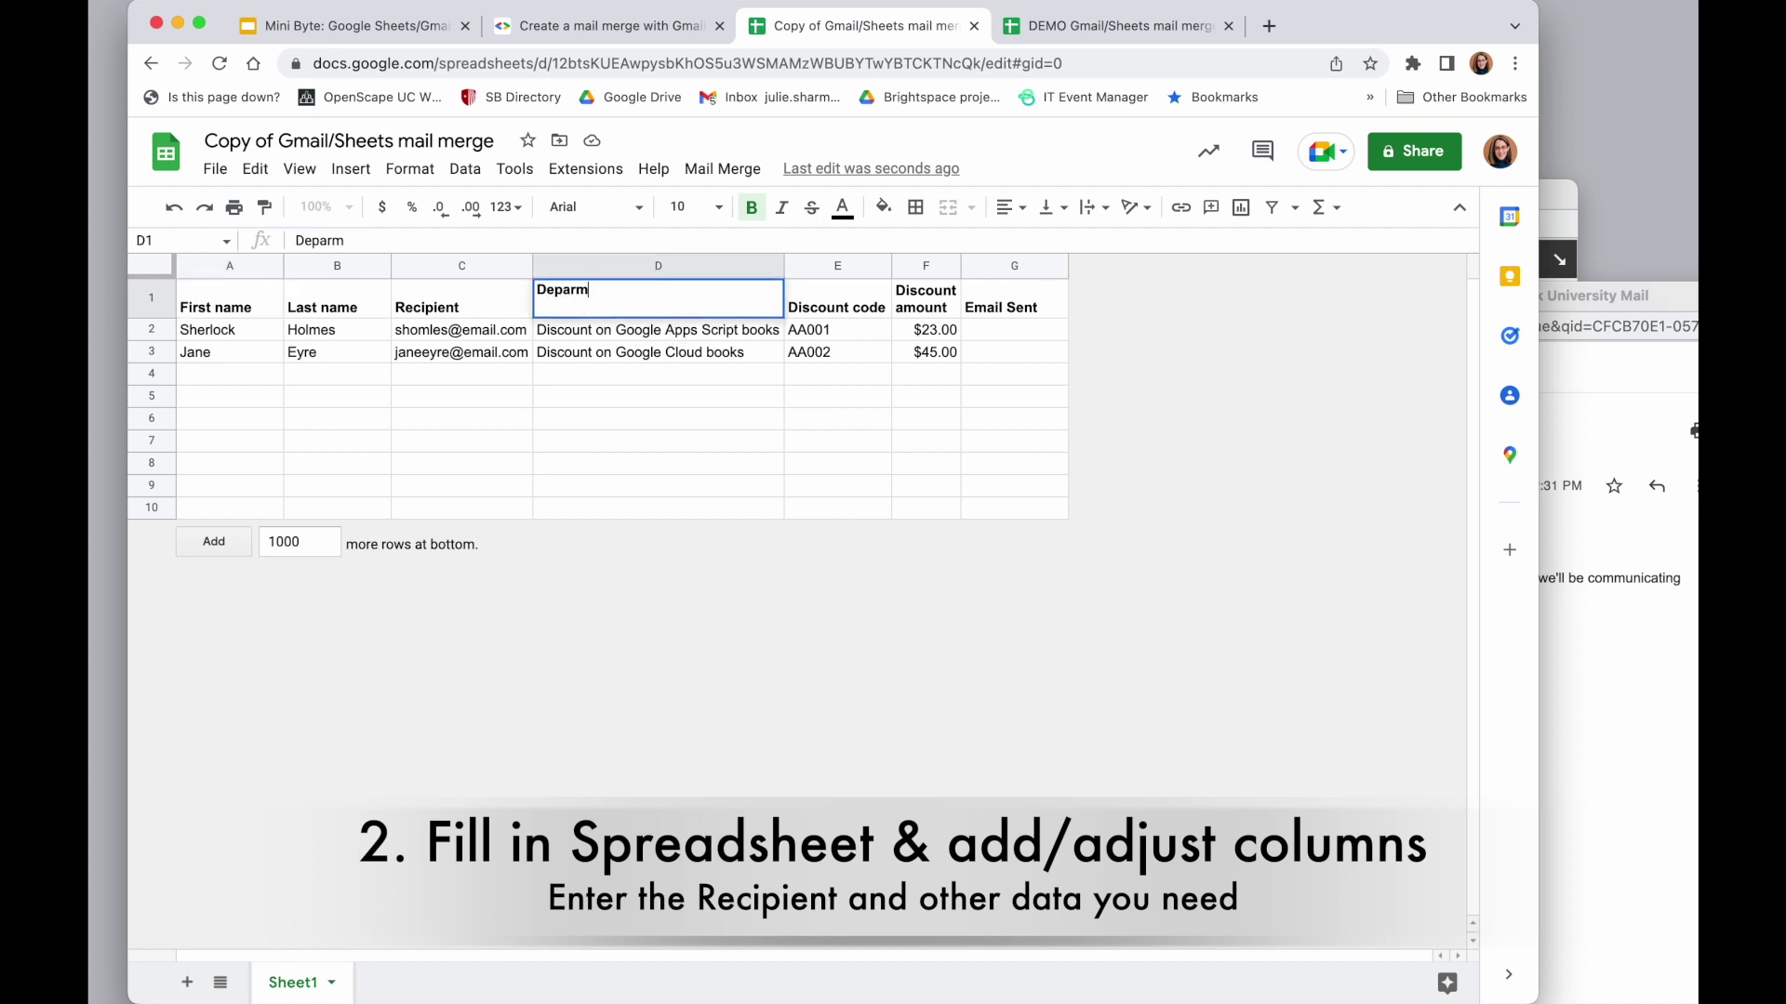
key(BackSpace)
text(tment)
click(824, 307)
text(Team)
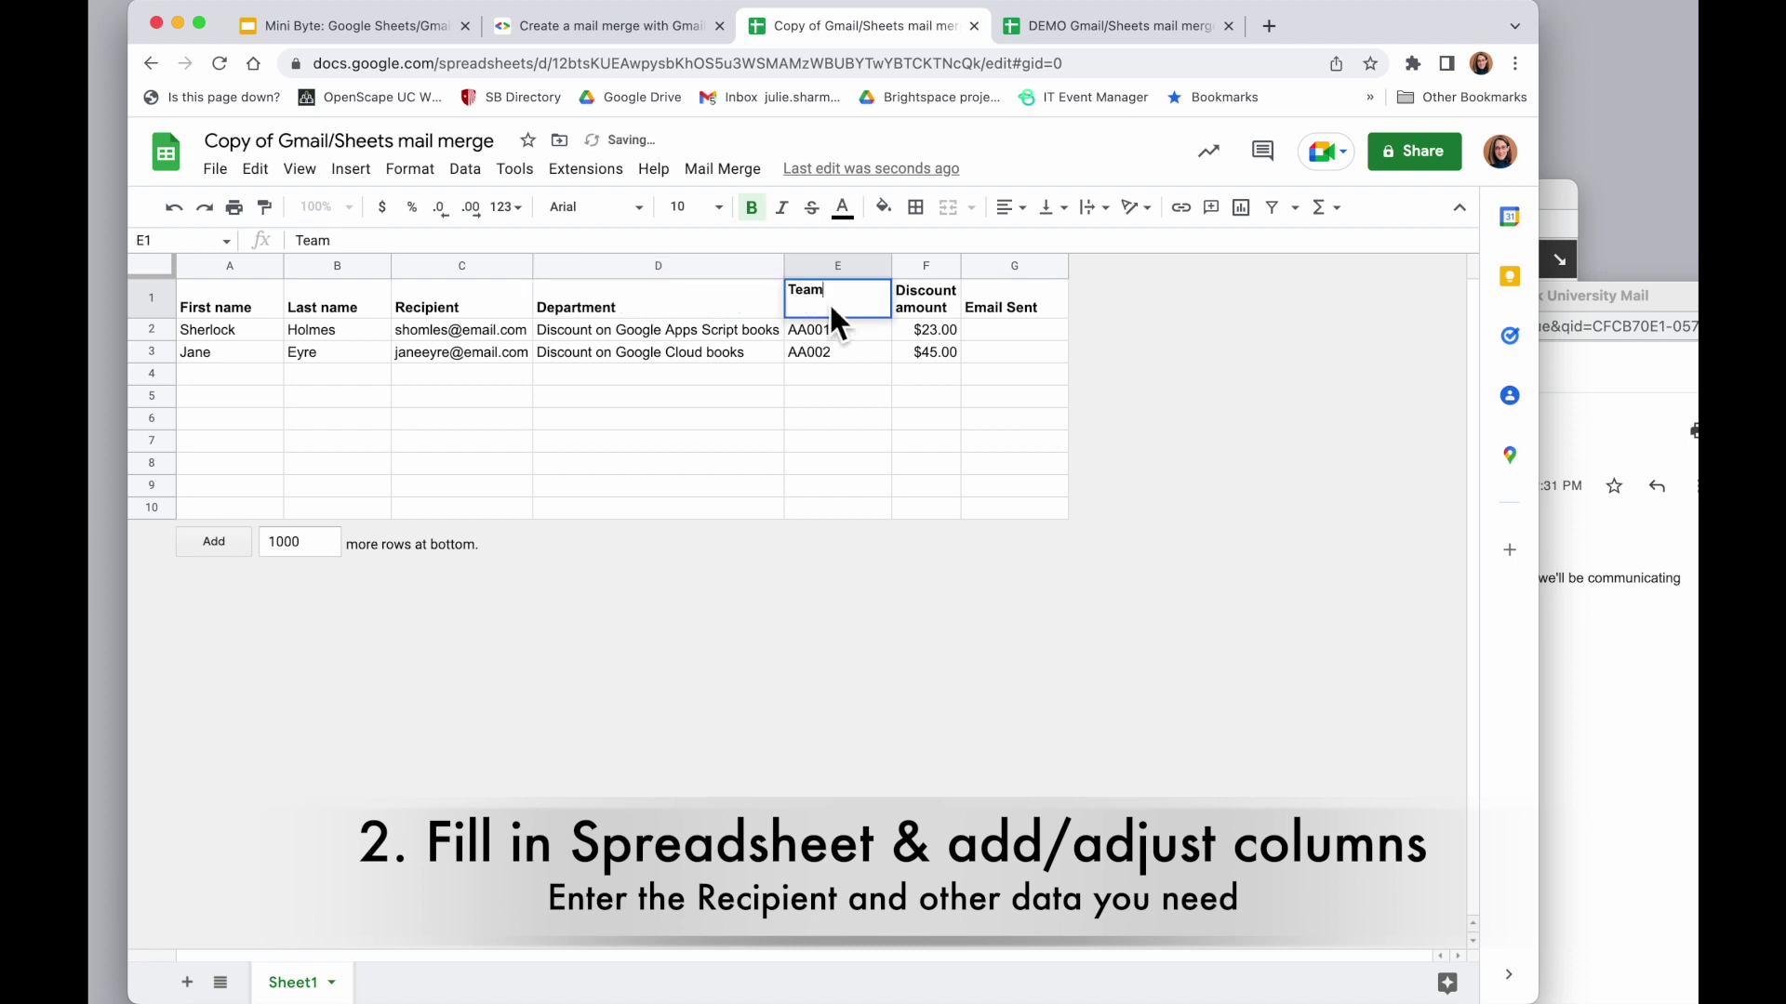
click(856, 400)
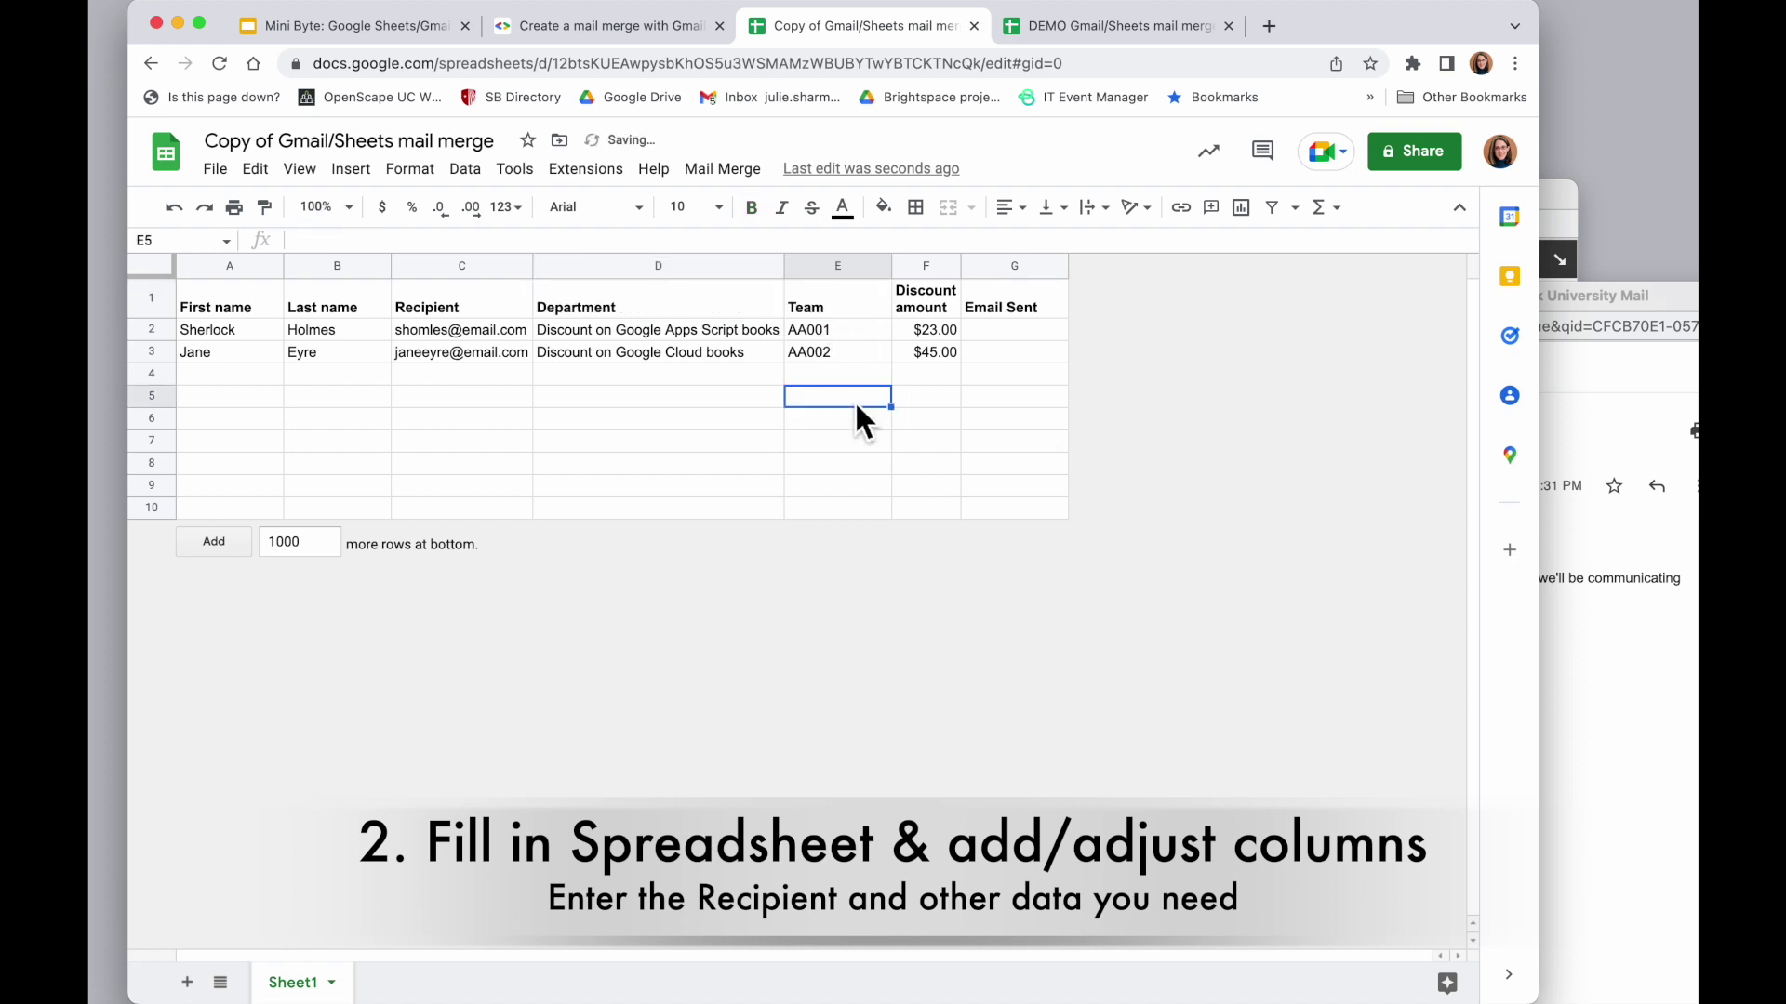
Insert a new column right of Team and give it the header TeamB
right_click(819, 271)
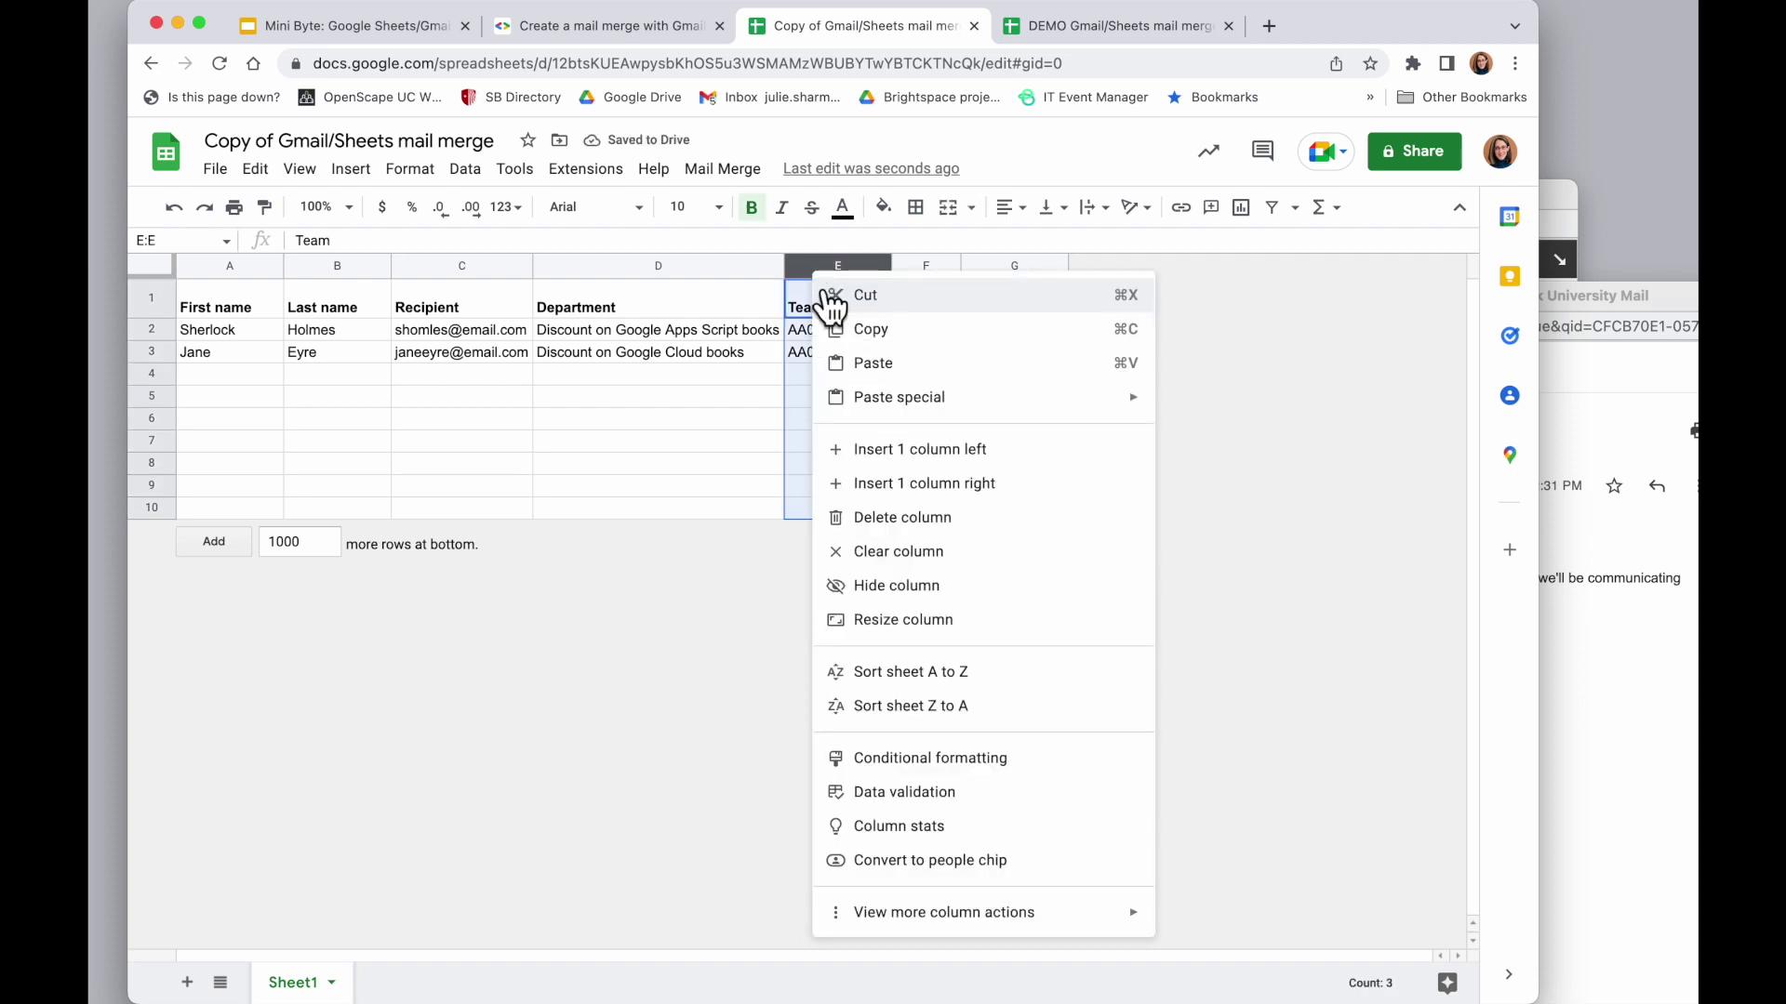
click(967, 485)
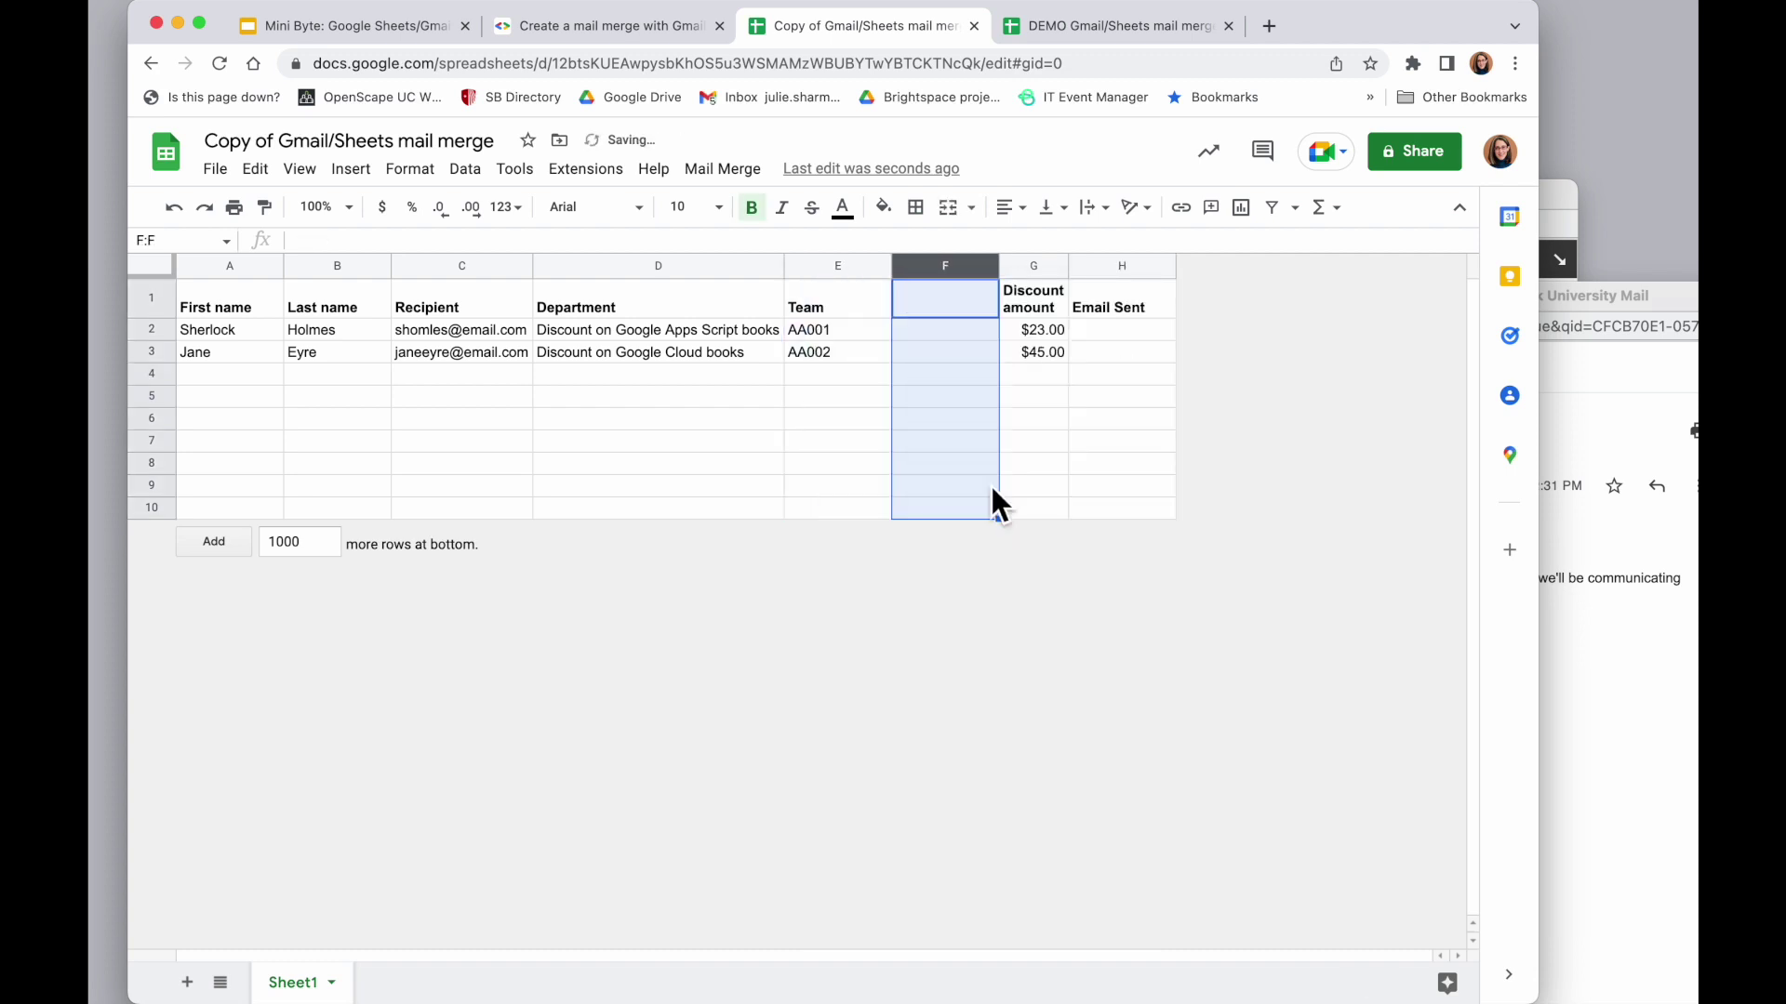
click(959, 311)
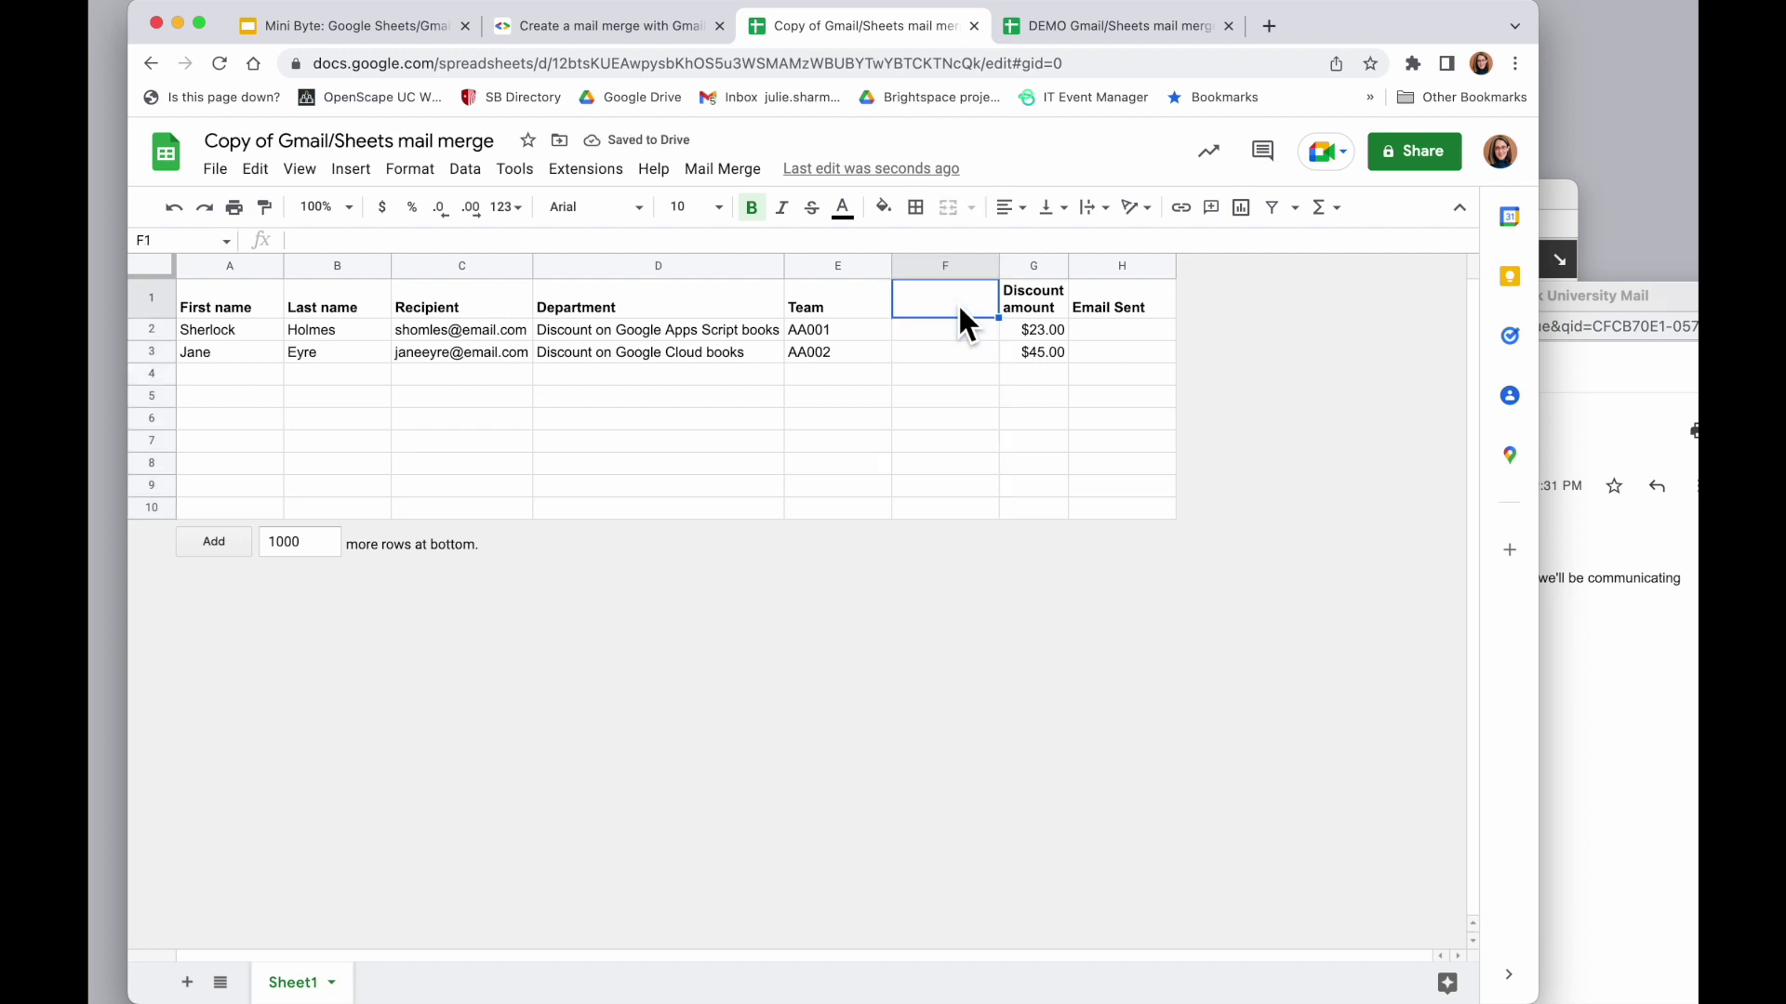
text(TEam)
key(BackSpace)
key(BackSpace)
key(BackSpace)
key(BackSpace)
text(eamB)
click(936, 437)
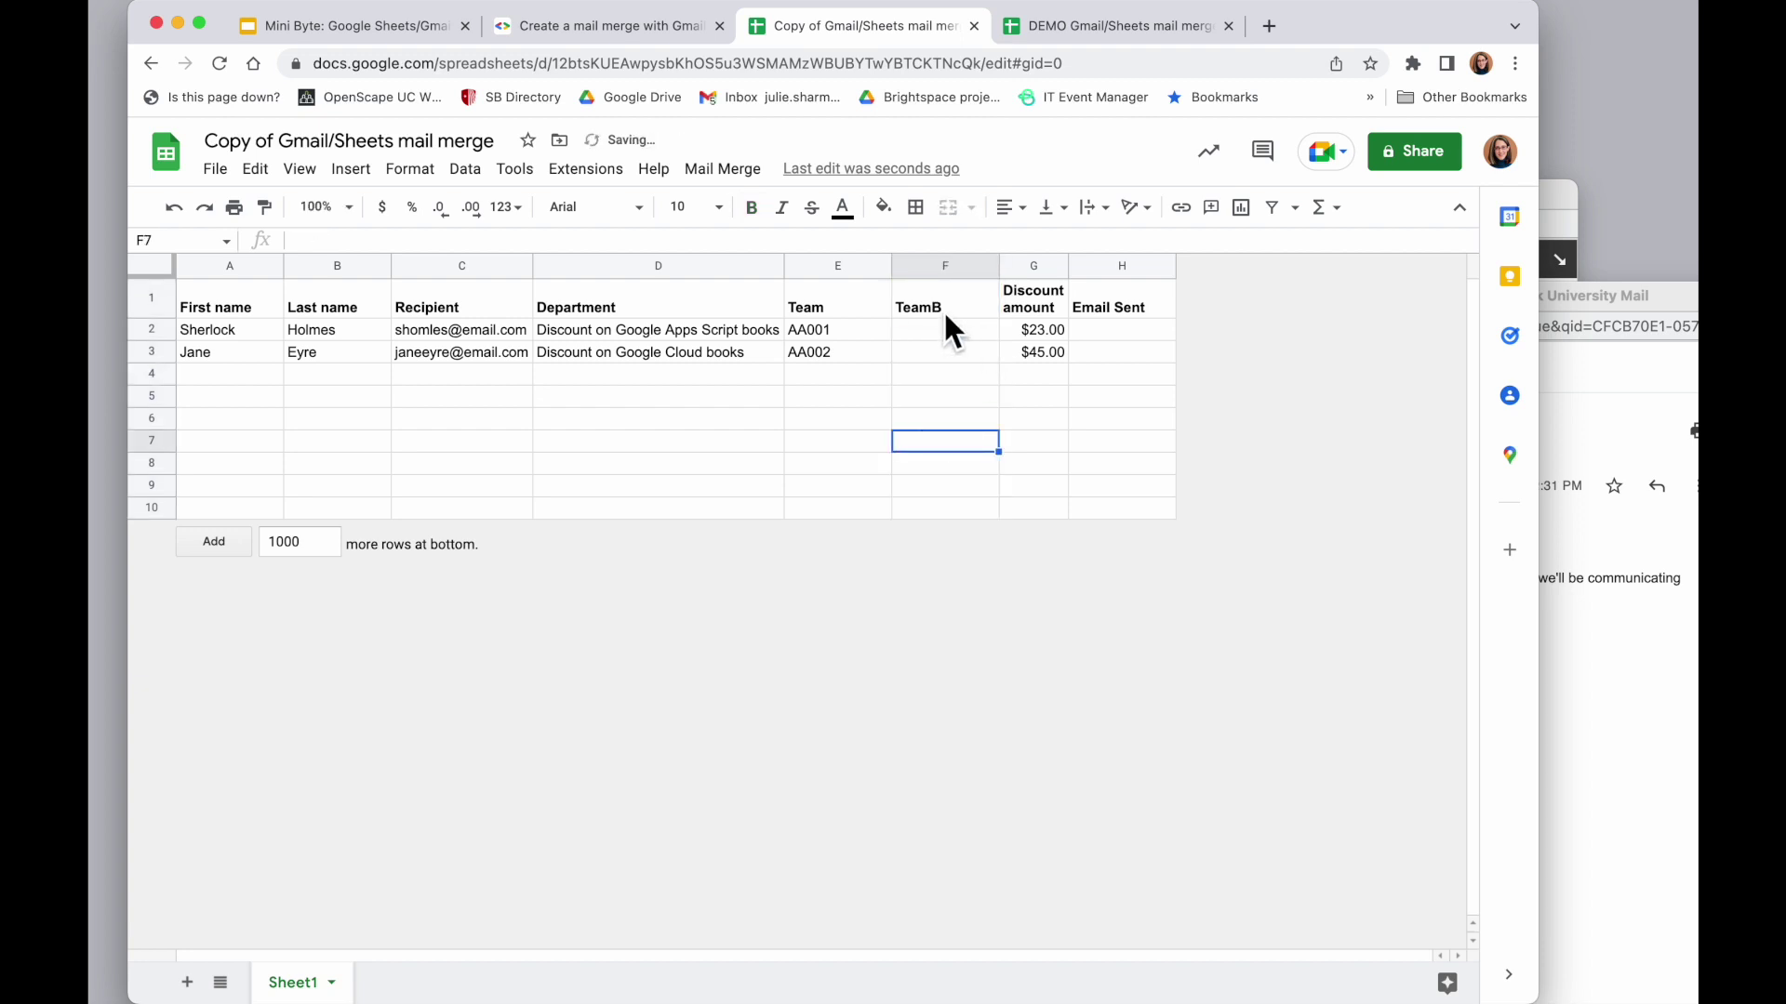
Delete the TeamB and Discount amount columns so Email Sent becomes column F
click(1033, 266)
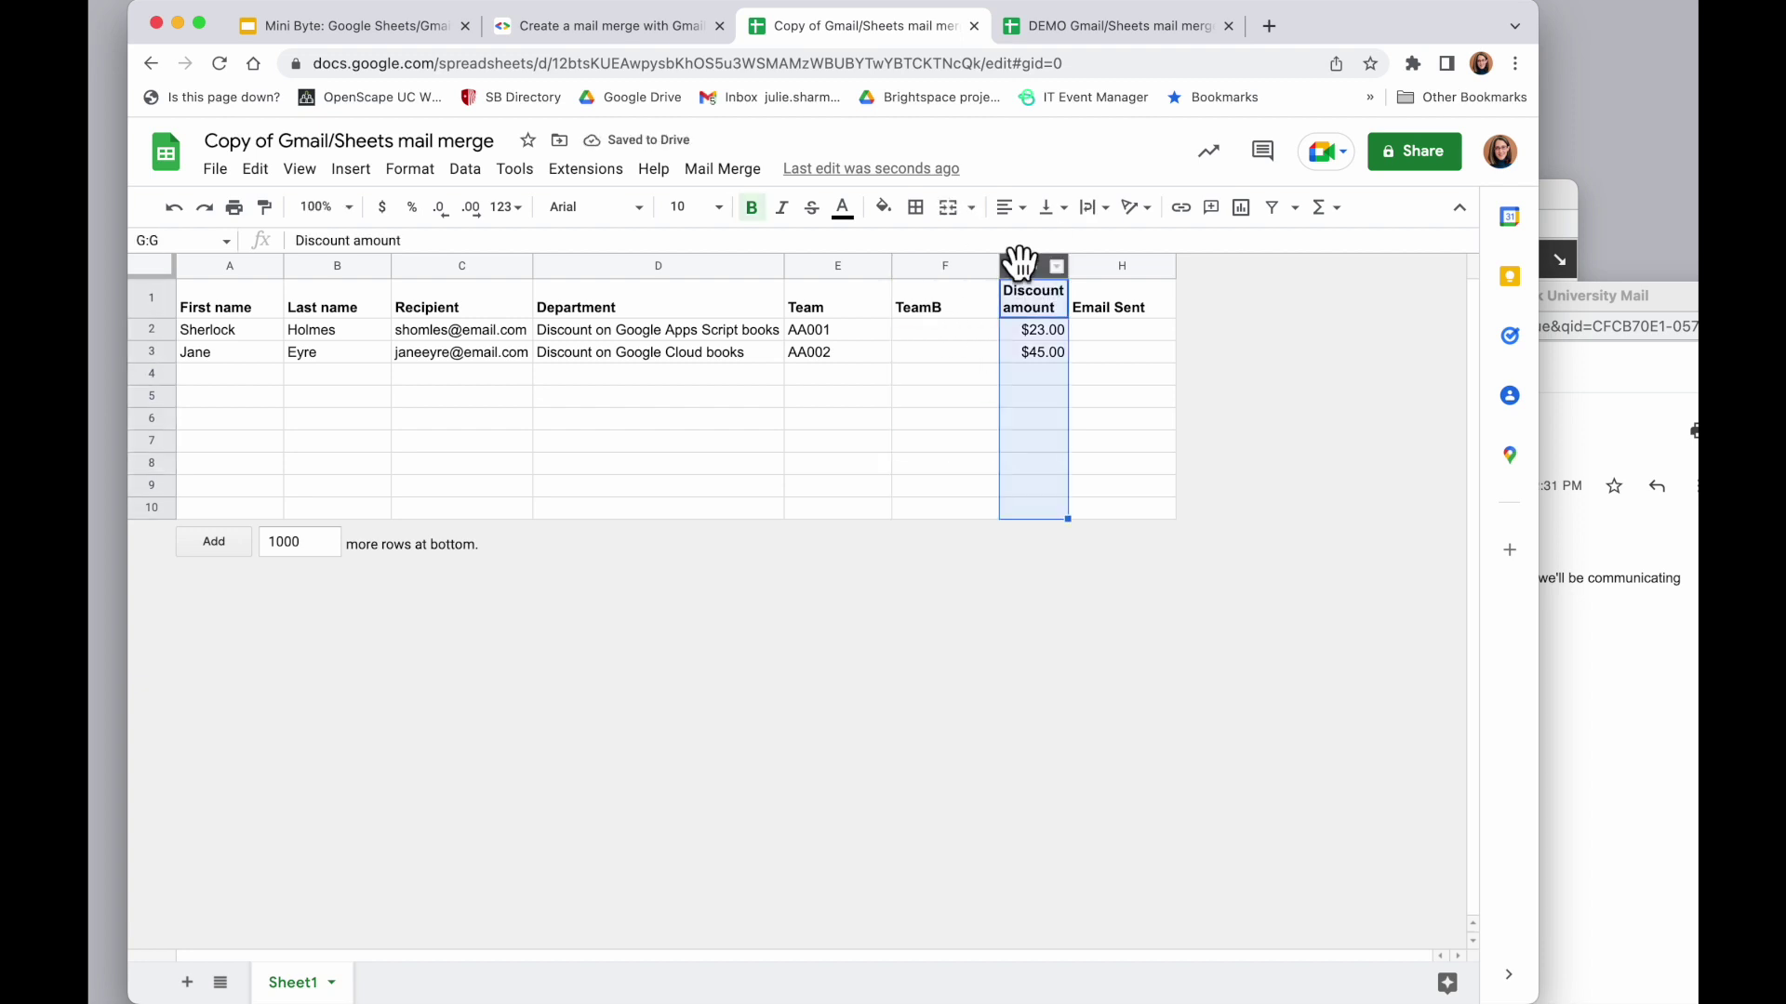
super+click(930, 263)
click(1116, 266)
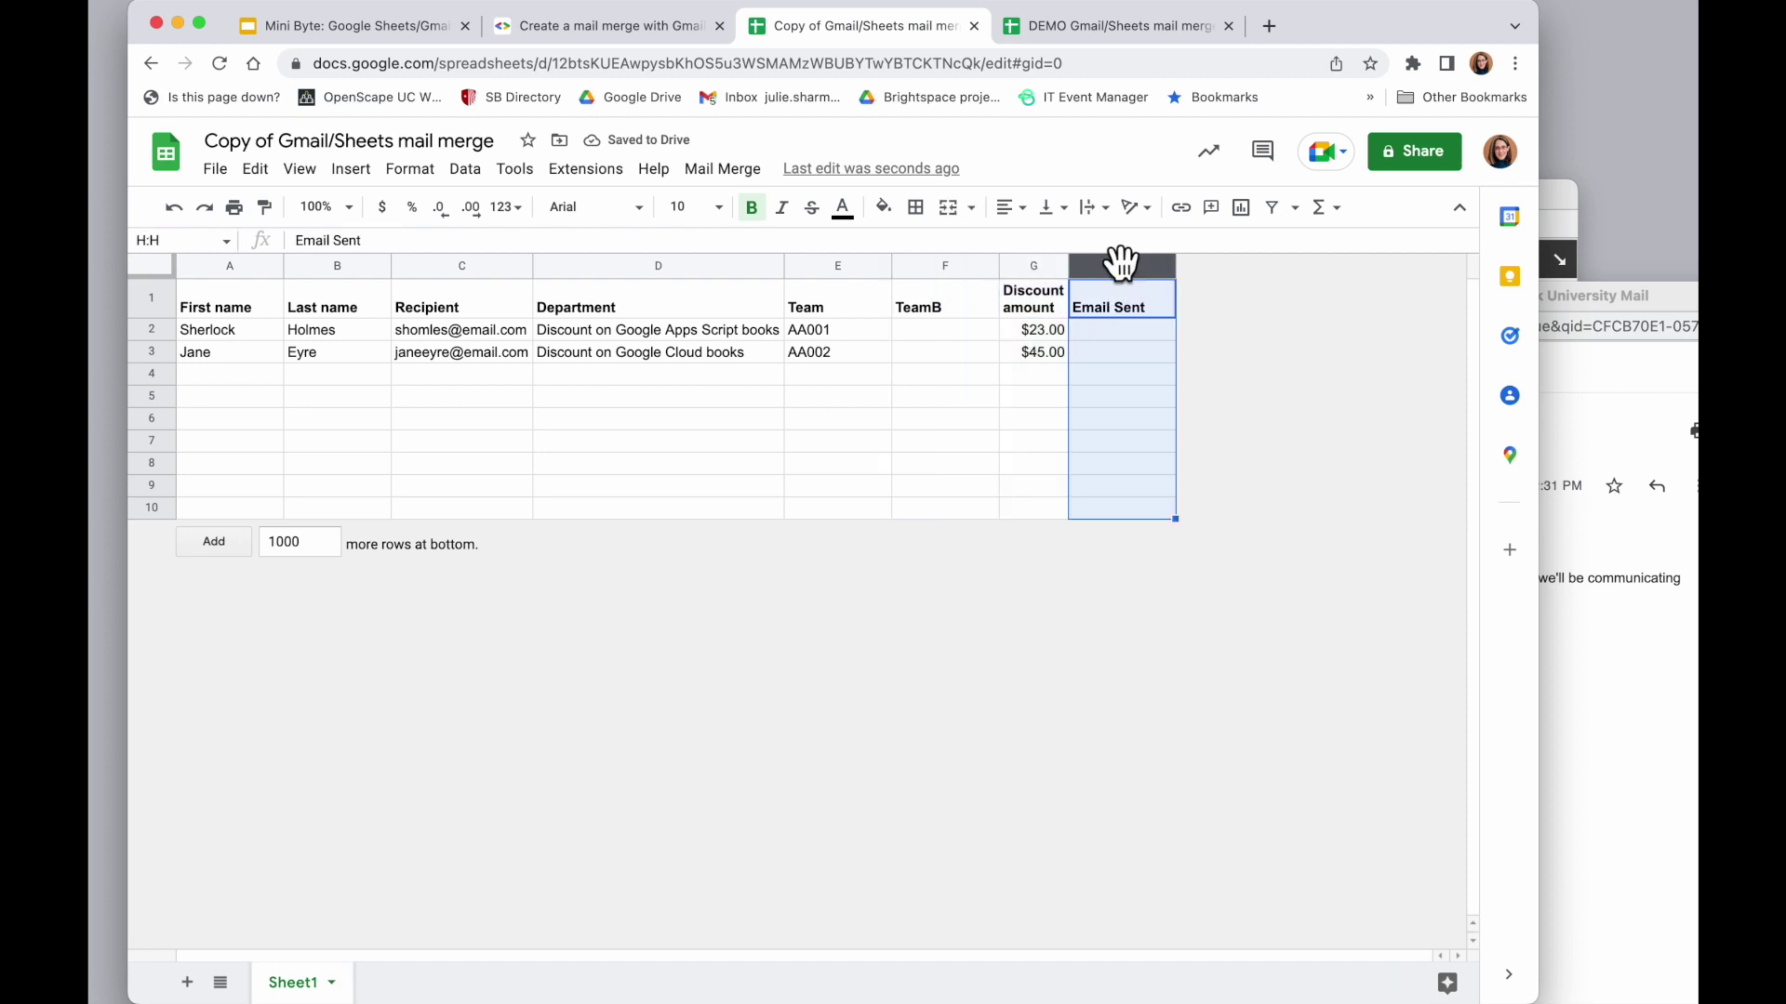
super+click(468, 260)
click(1034, 266)
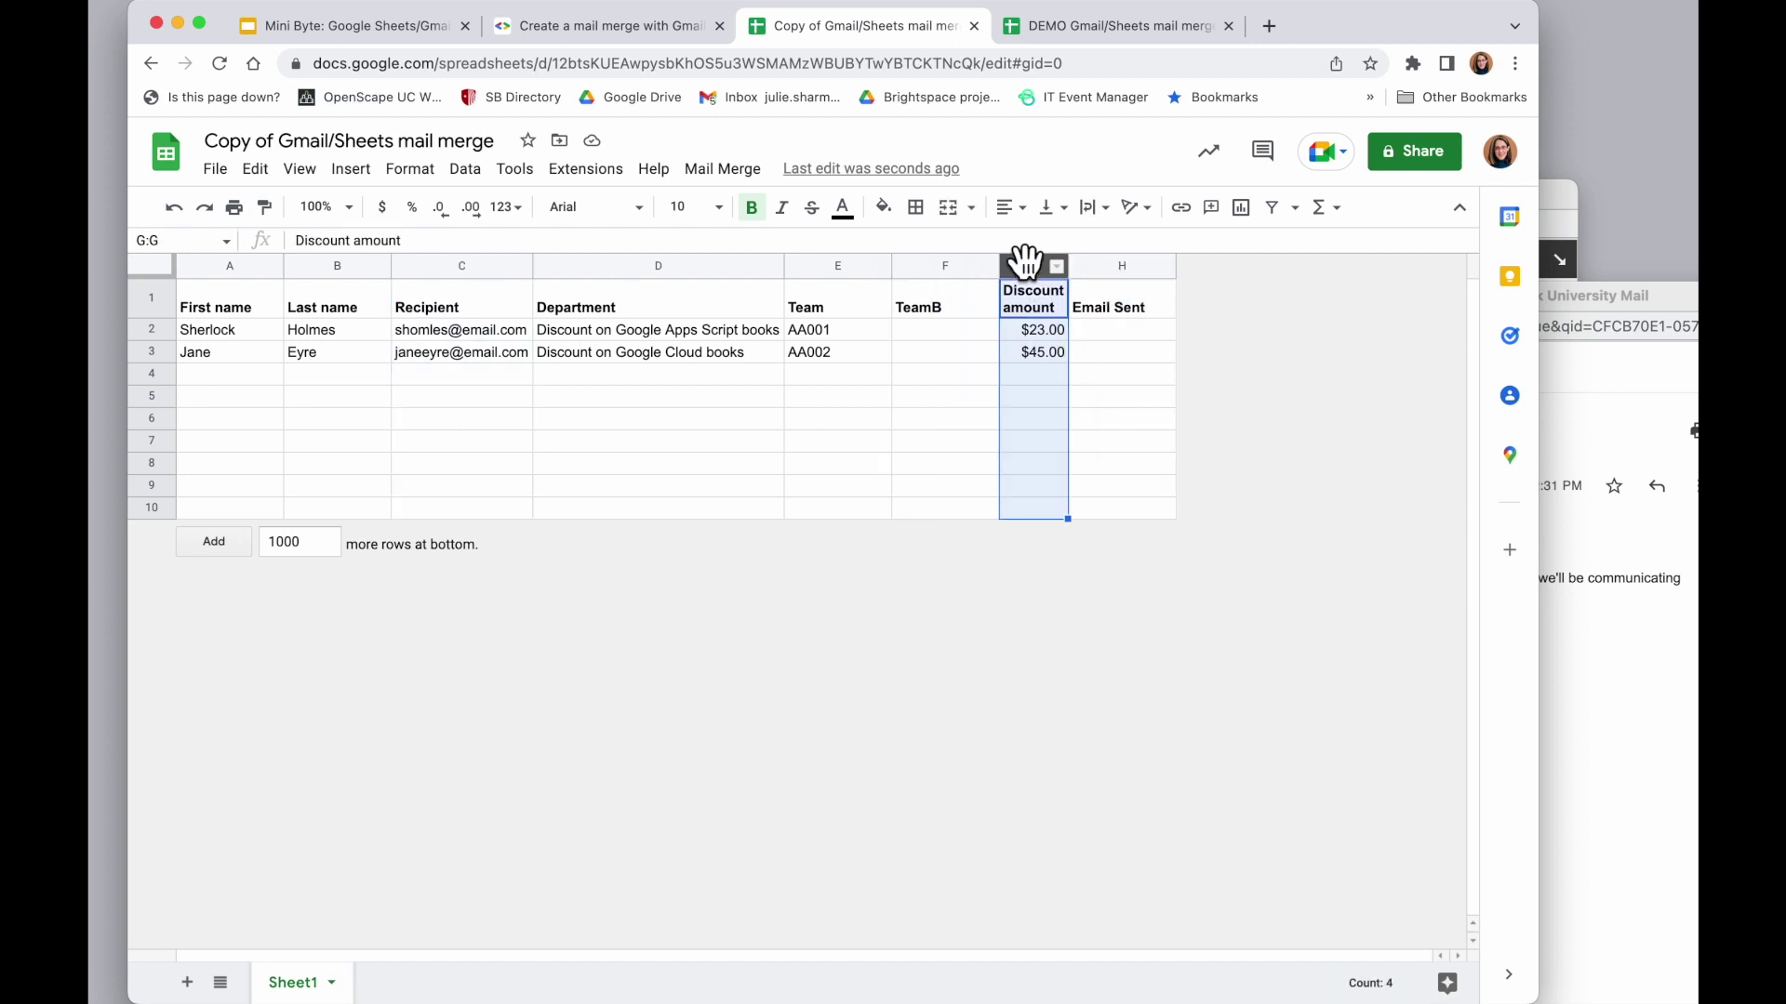
super+click(928, 265)
right_click(924, 258)
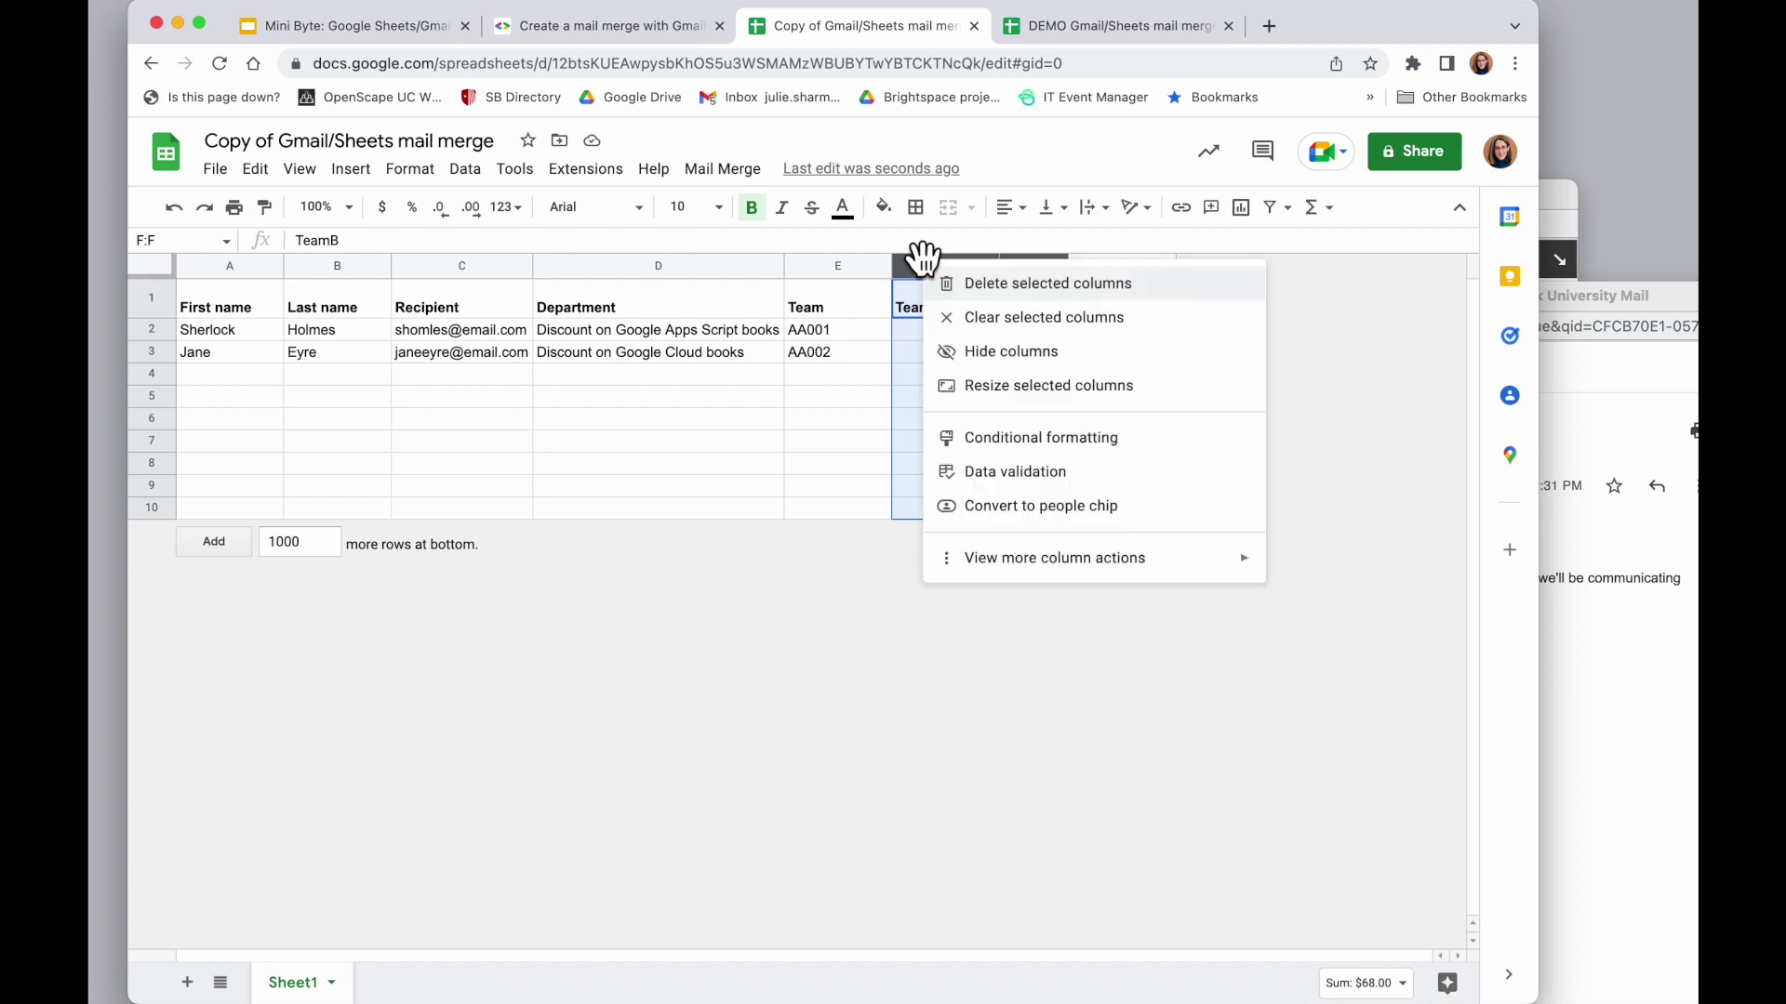
click(1031, 284)
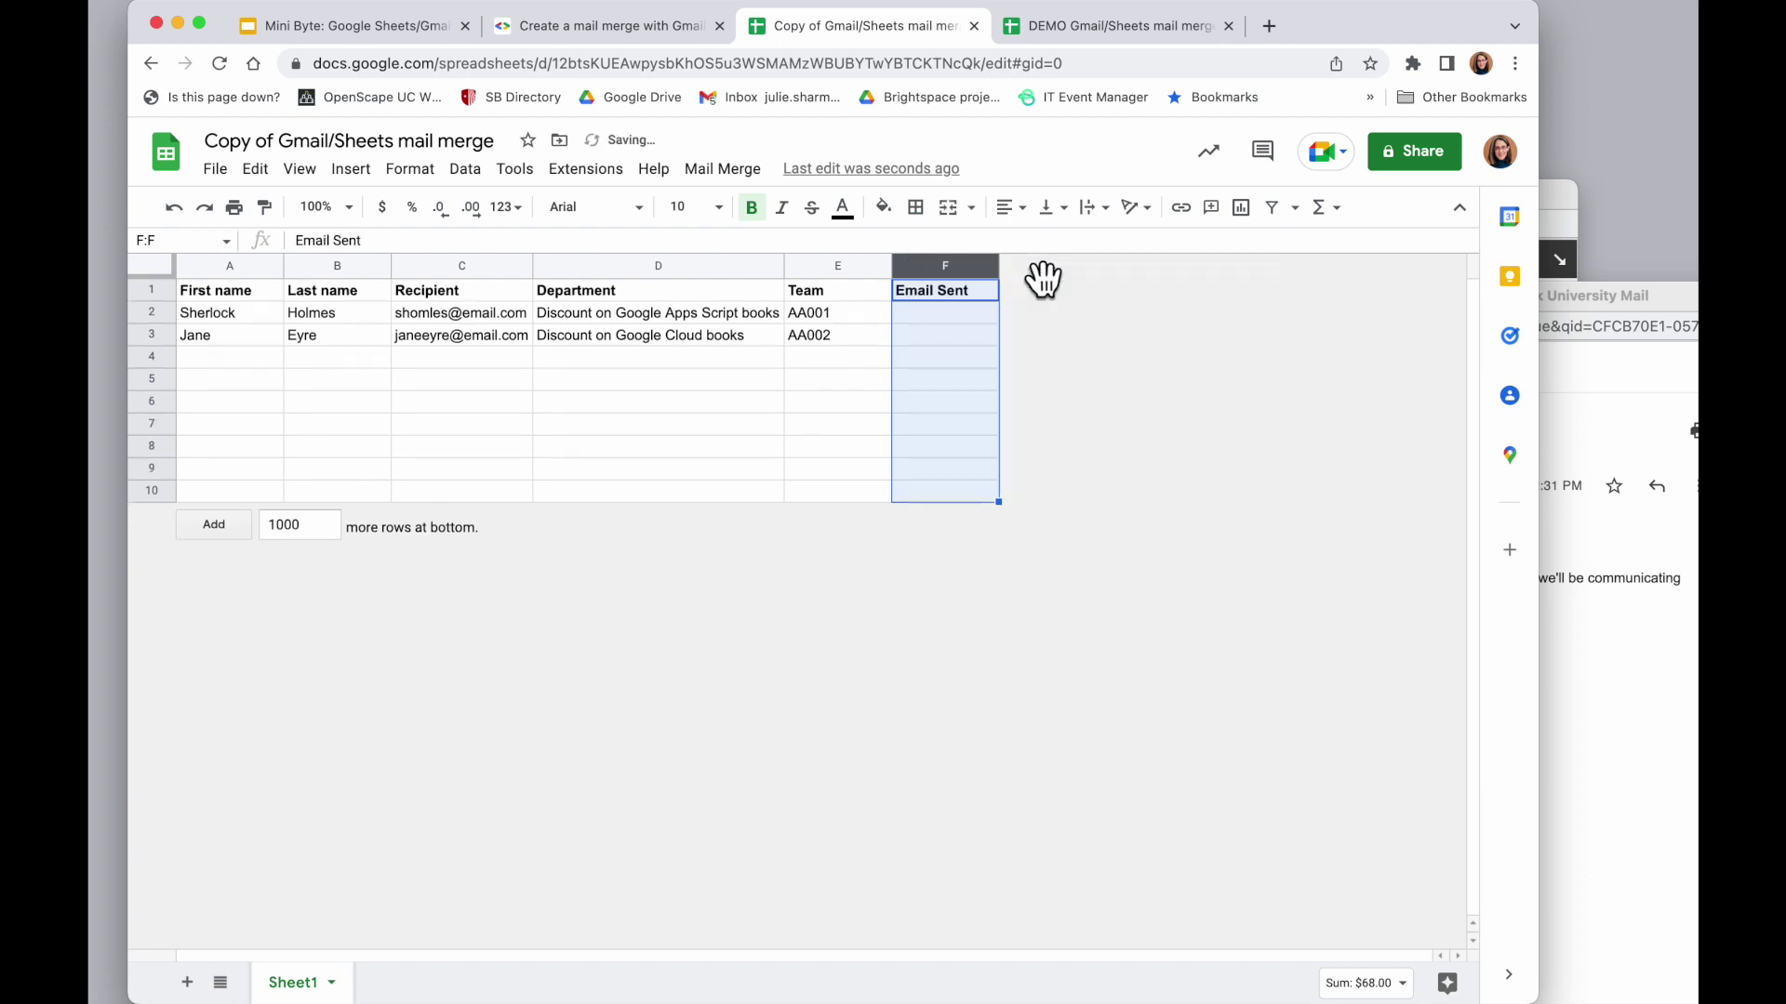
click(485, 313)
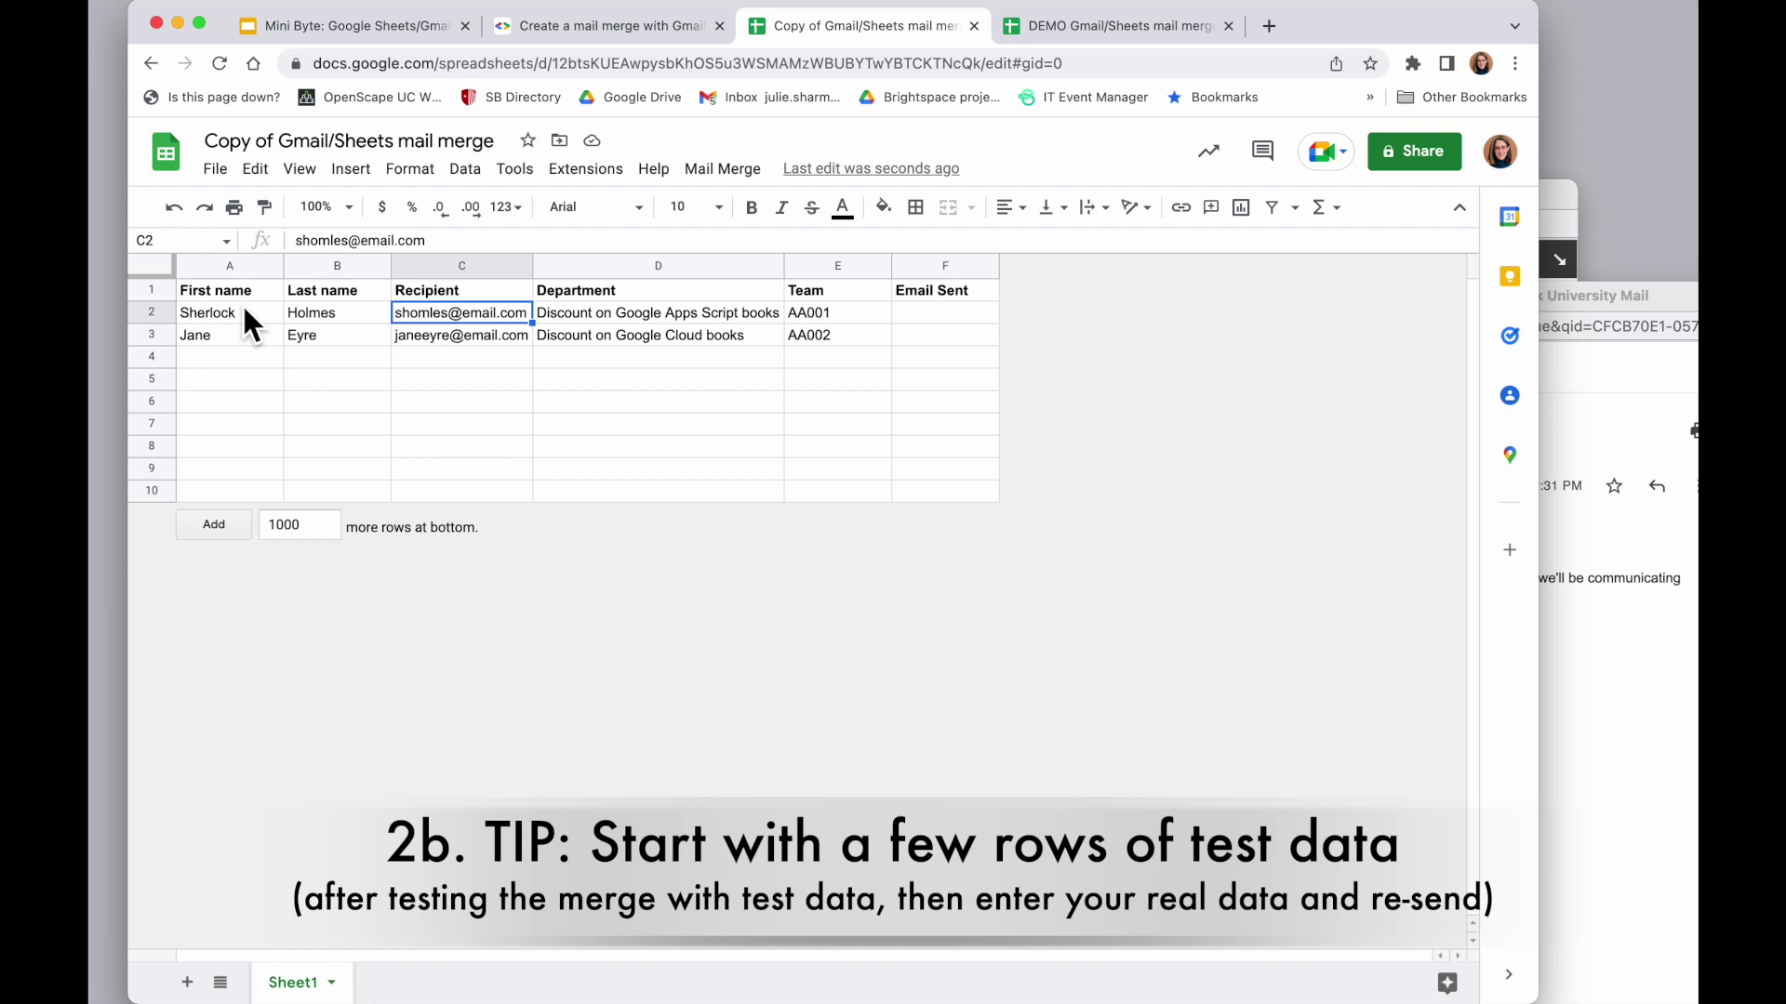
Fill row 2 with the first test recipient's name, email address, department DoIT and team A1
click(240, 309)
text(Julietest)
key(Tab)
text(Sharmatest)
key(Tab)
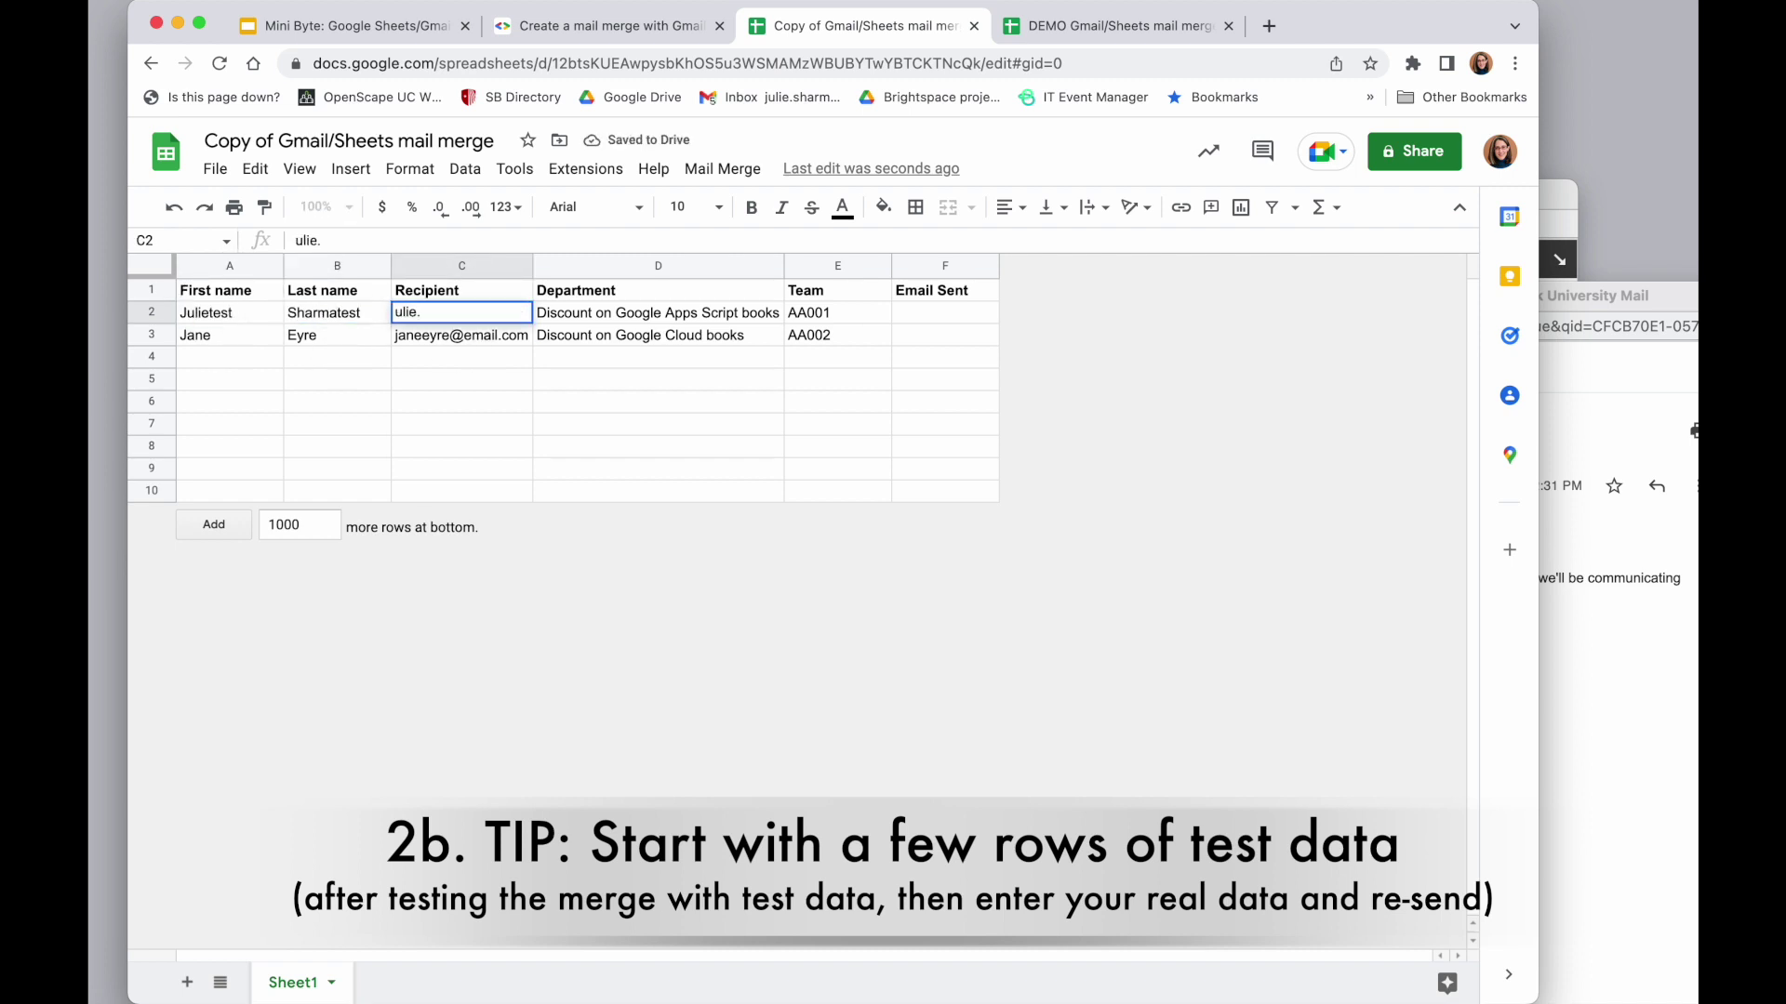
key(Tab)
text(DoIT)
key(Tab)
text(A1)
key(Return)
Fill row 3 with the second test recipient's name, email address, department English and team B1
text(Bob)
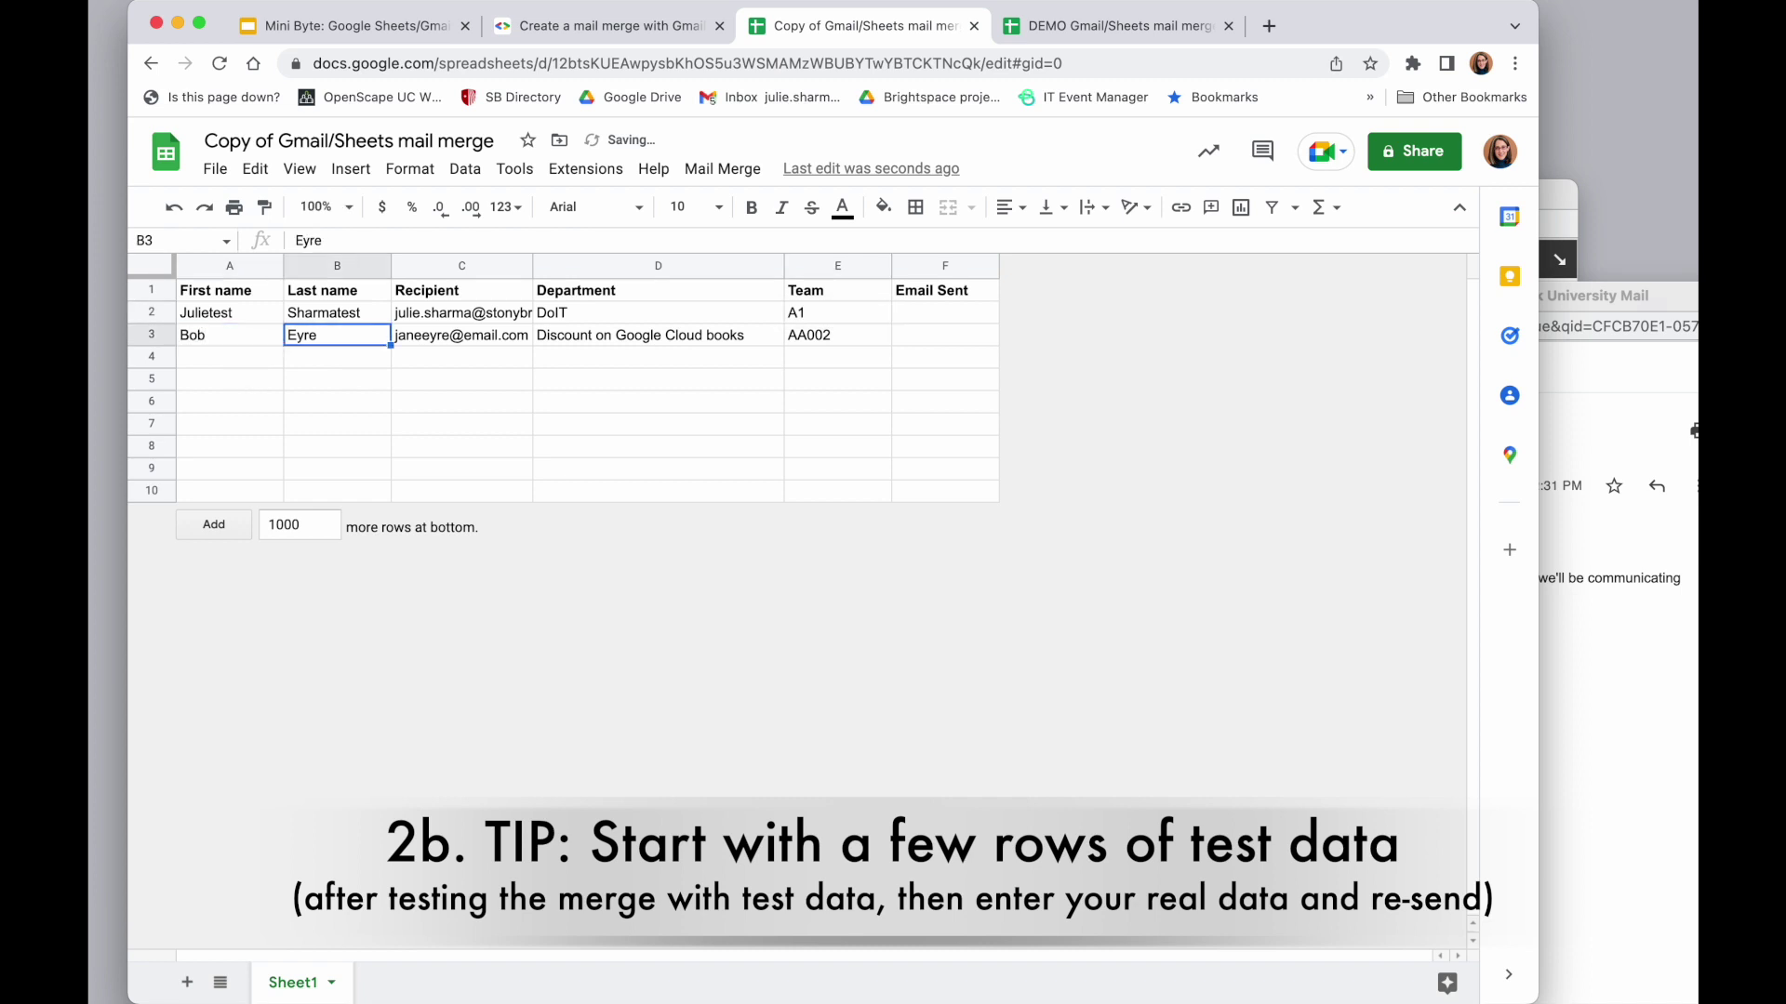
key(Tab)
text(Smith)
key(Tab)
key(Tab)
text(English	B1)
click(846, 429)
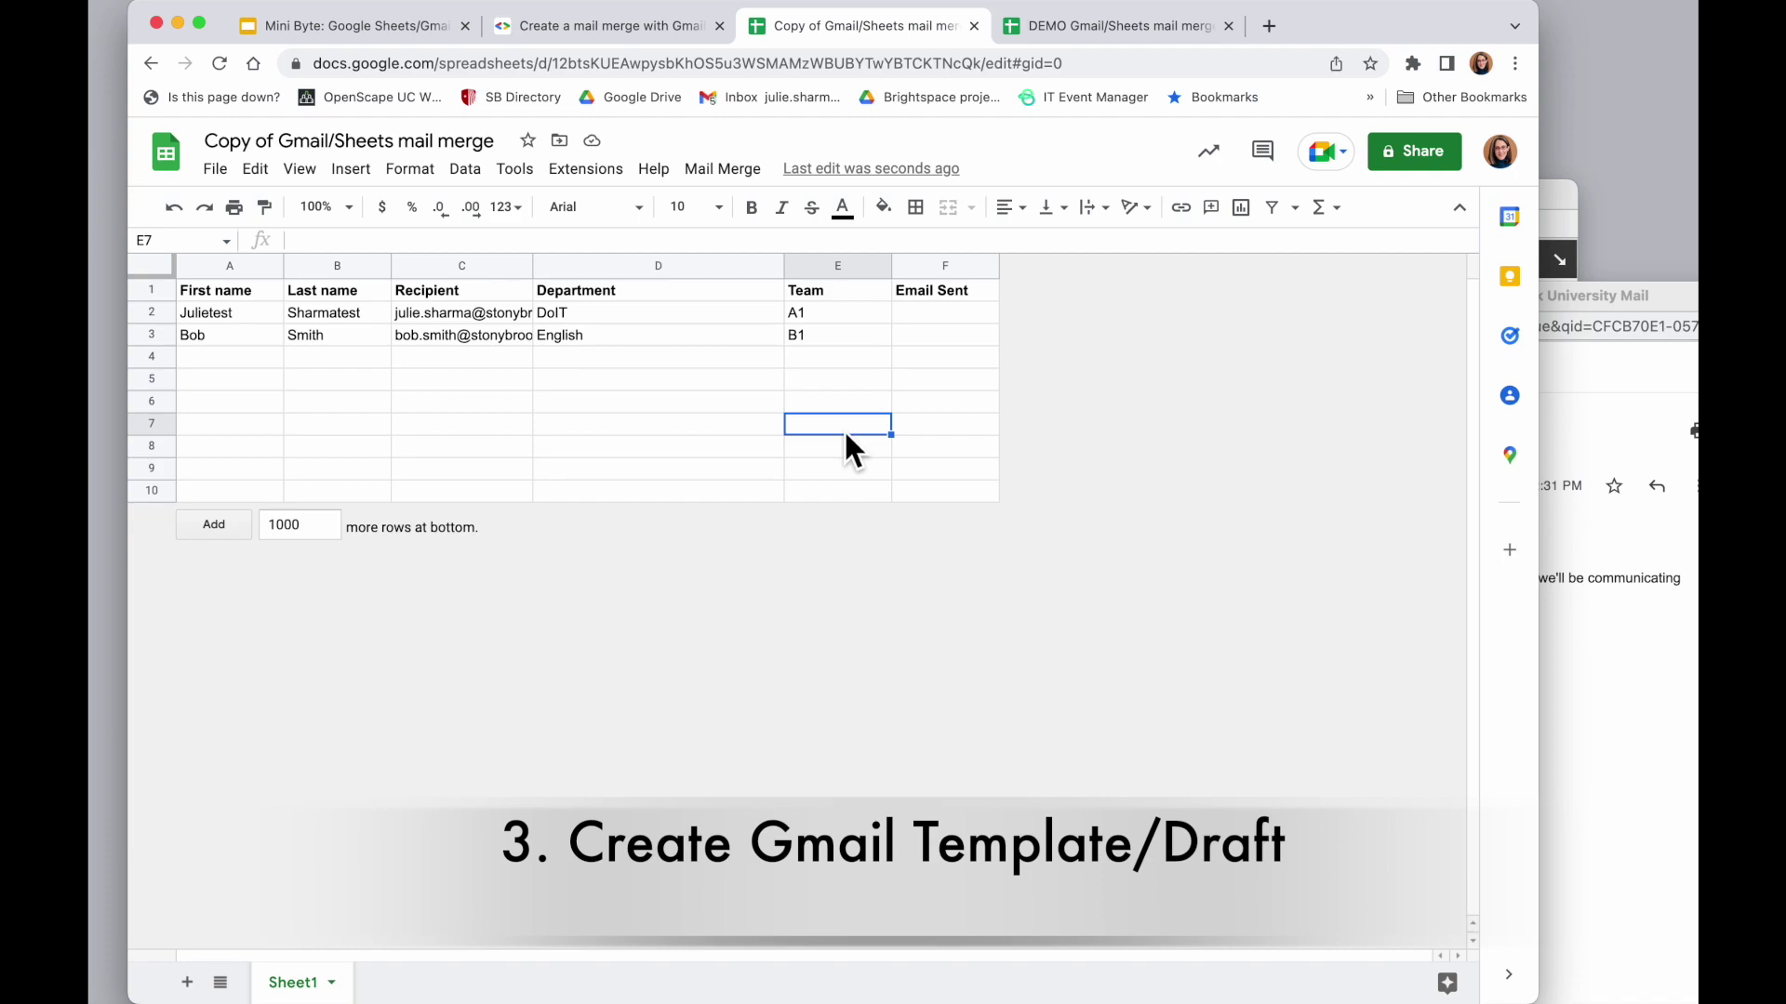
Check the mail-merge guide, select the Department header D1, and return to the guide's Step 2
click(512, 28)
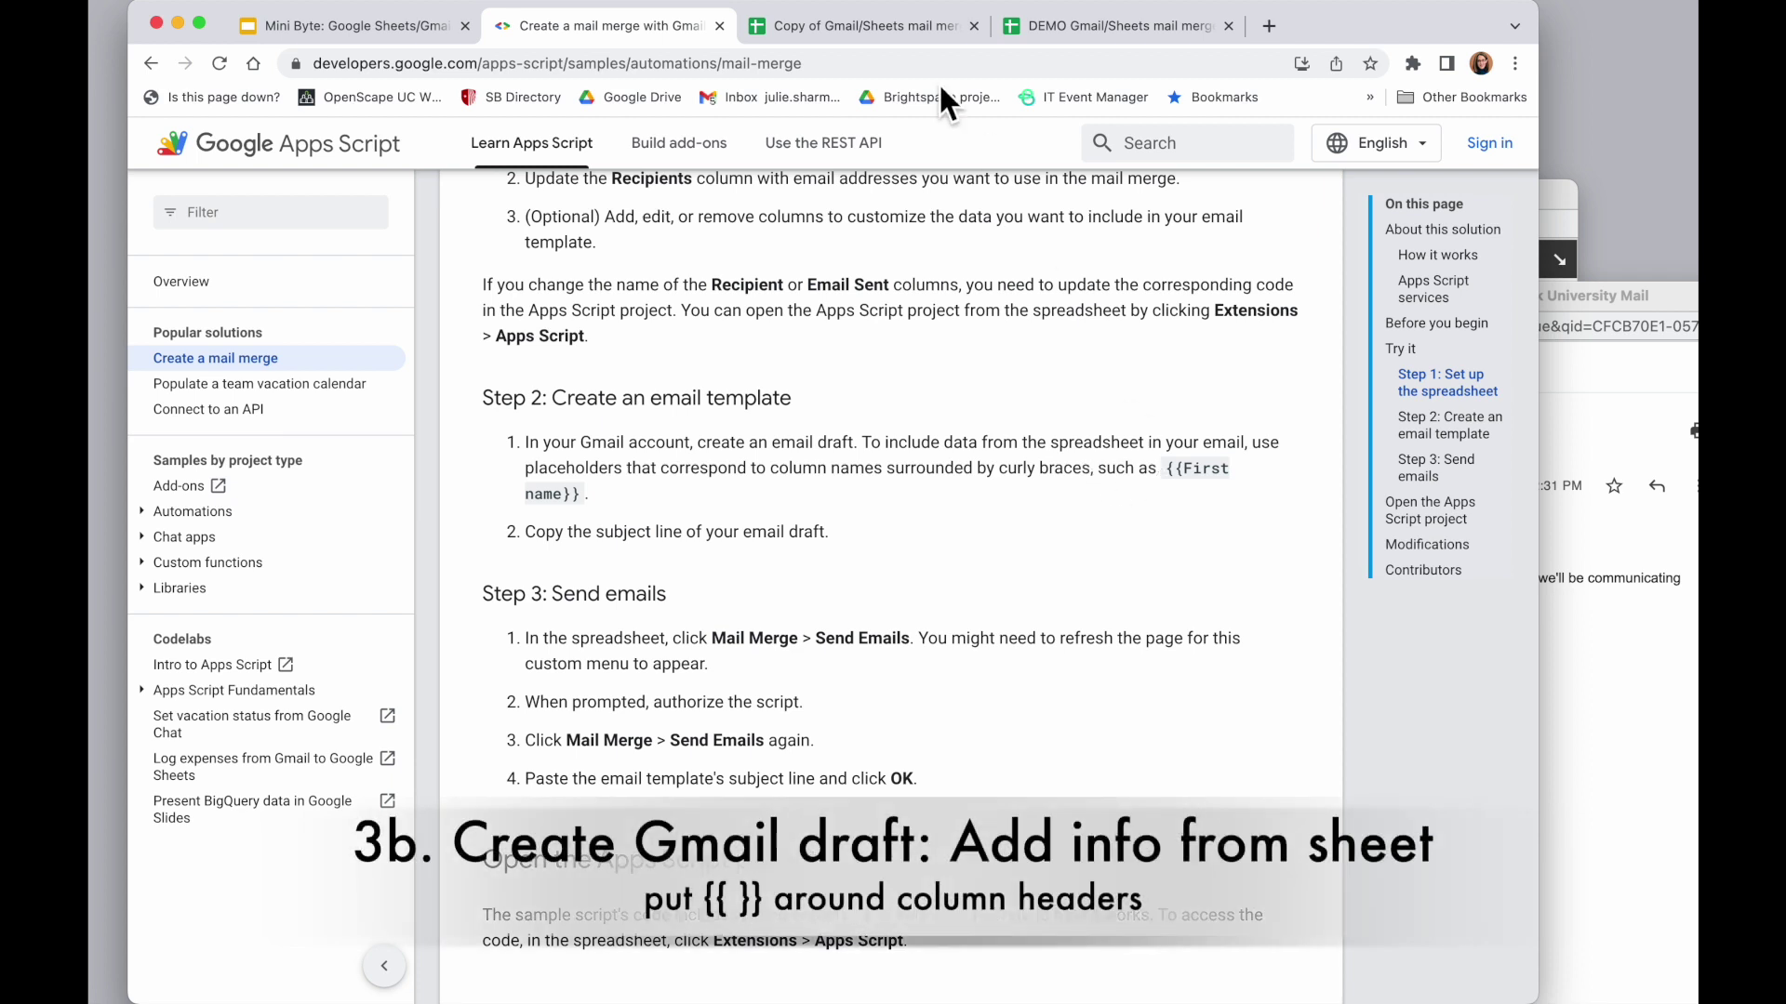
click(873, 27)
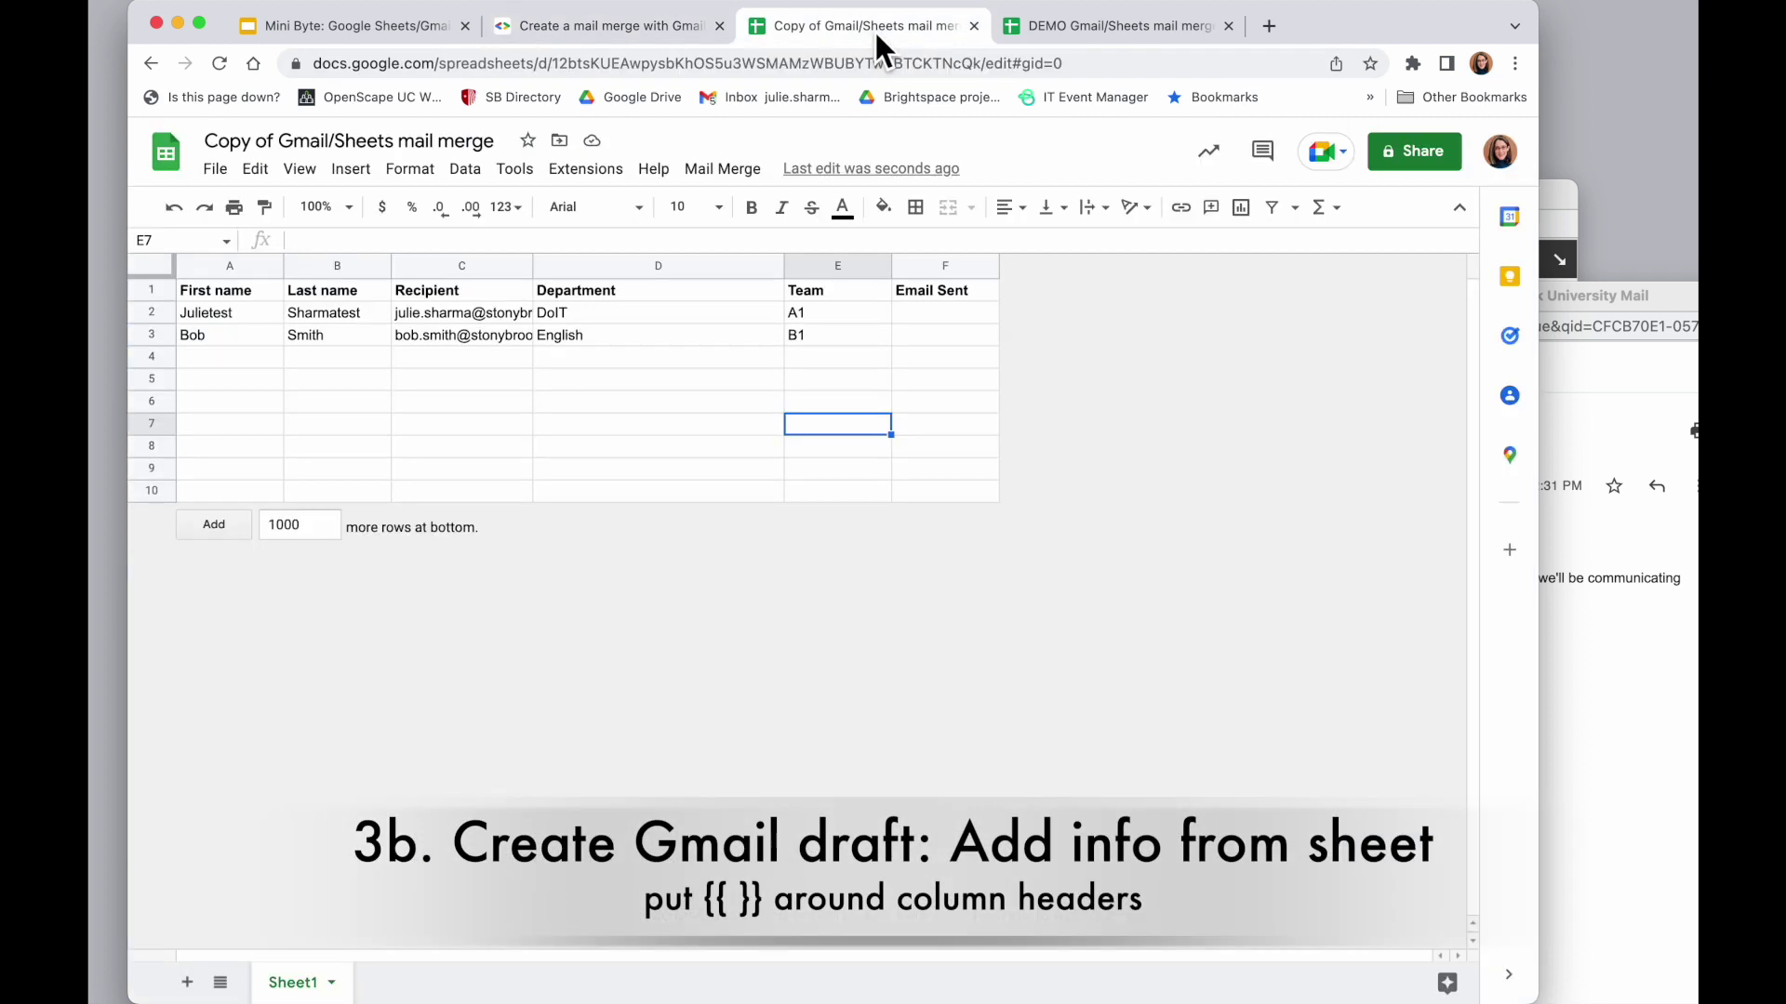
click(593, 293)
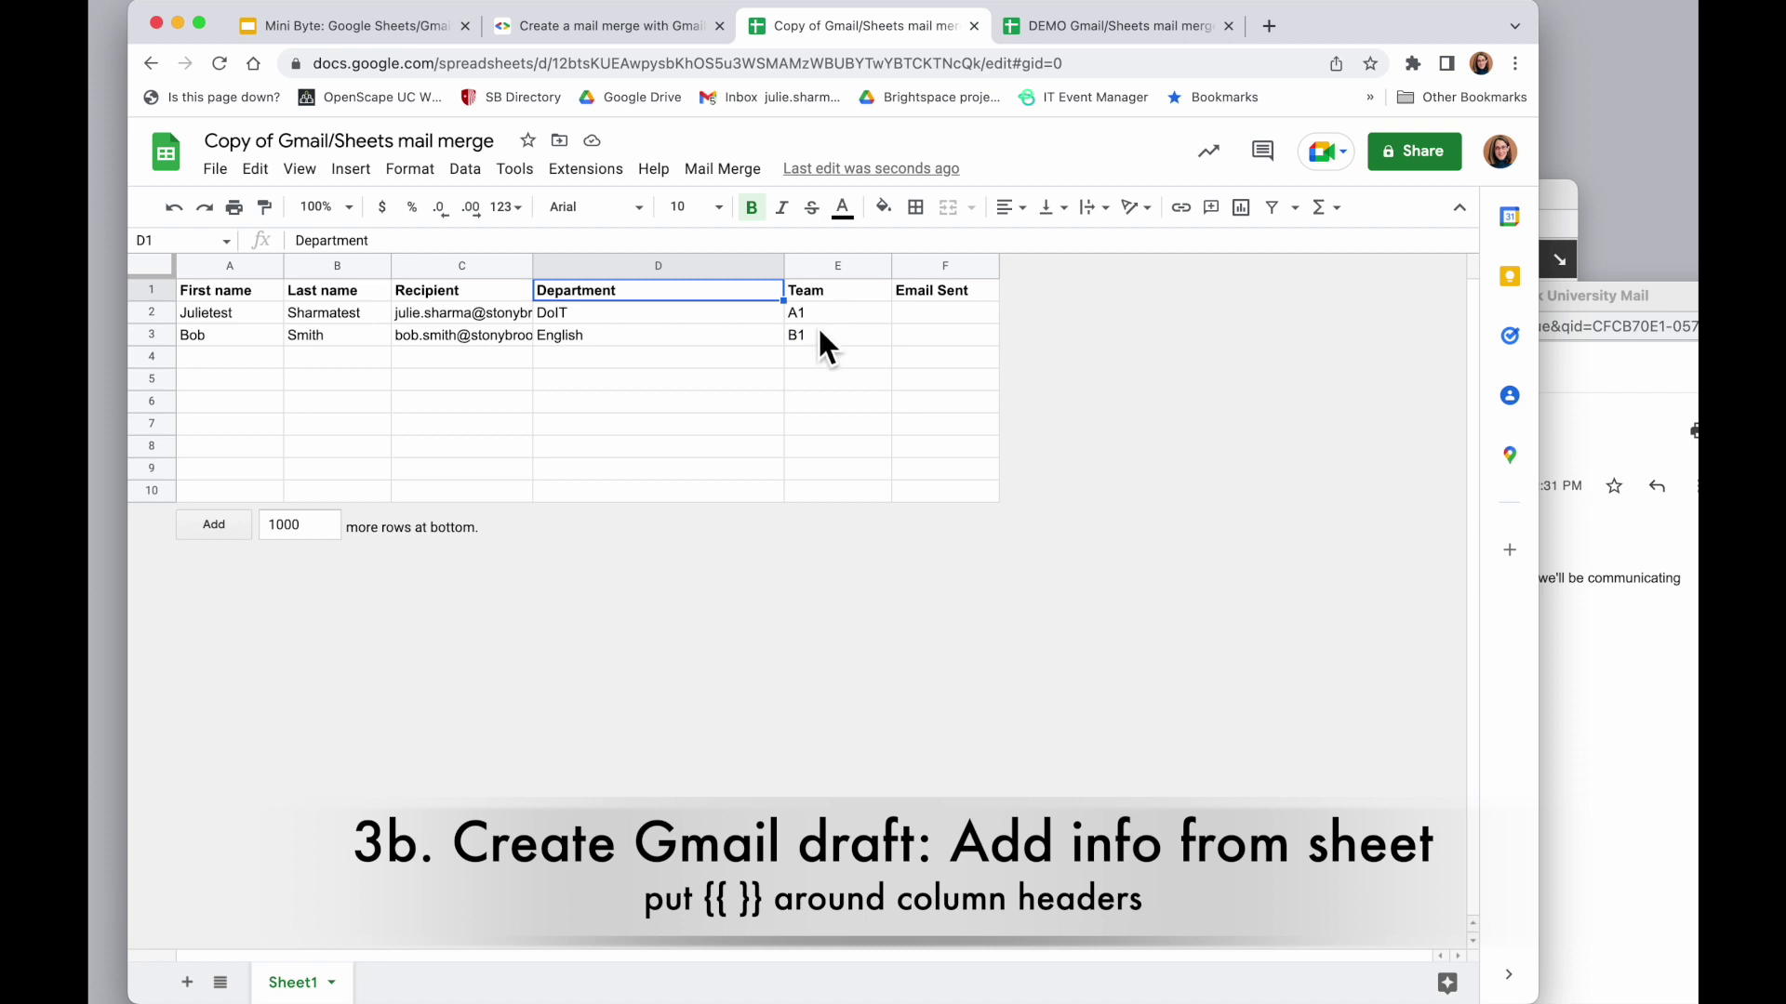
click(586, 28)
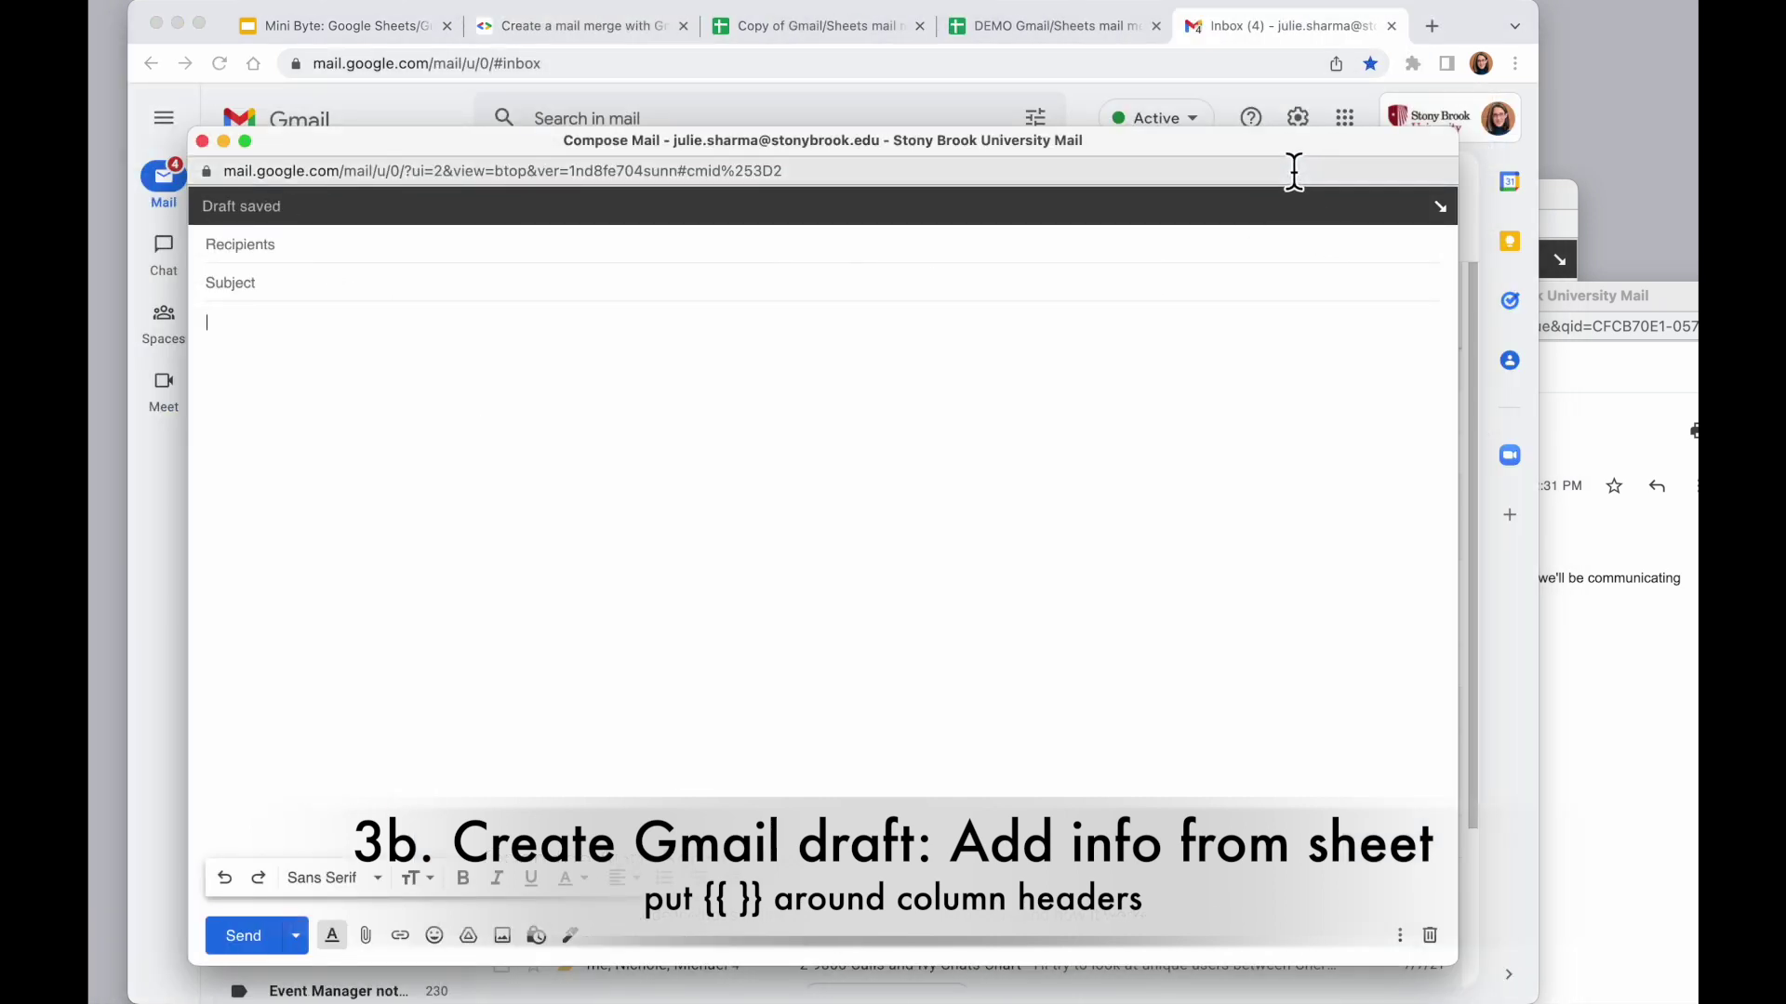
Copy the First name header into the draft body as the greeting '{{First name}},'
drag(1294, 155, 1209, 166)
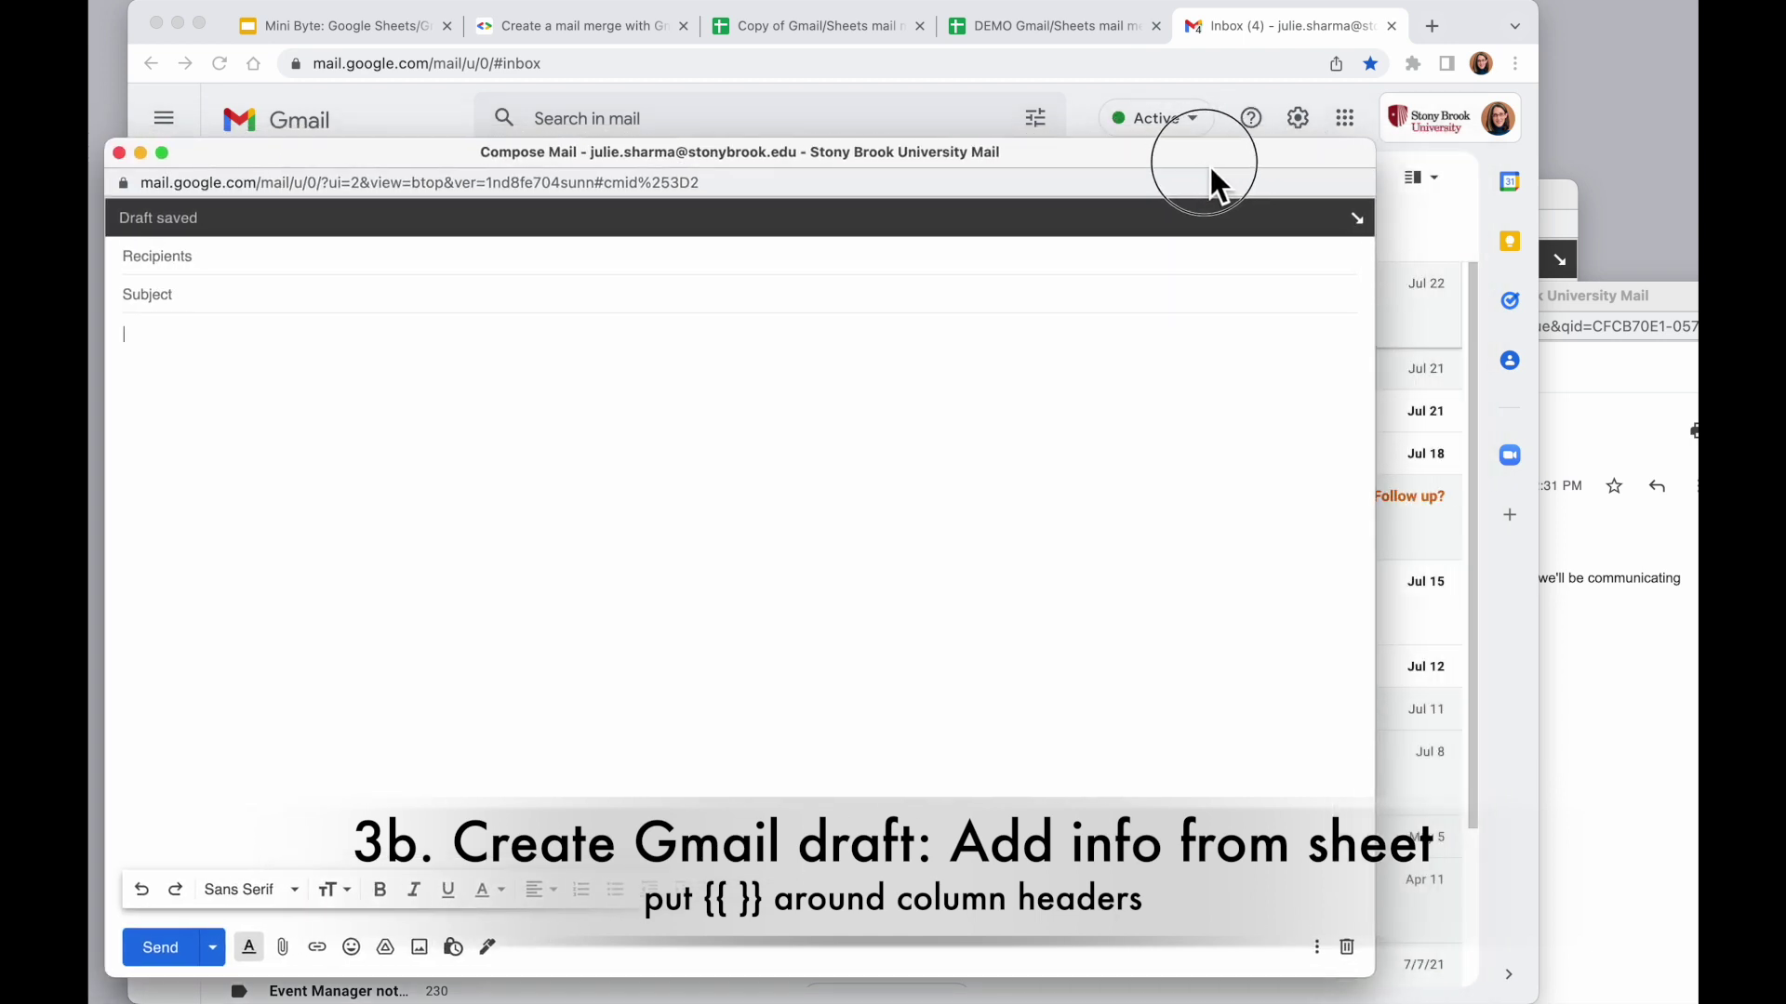
click(862, 28)
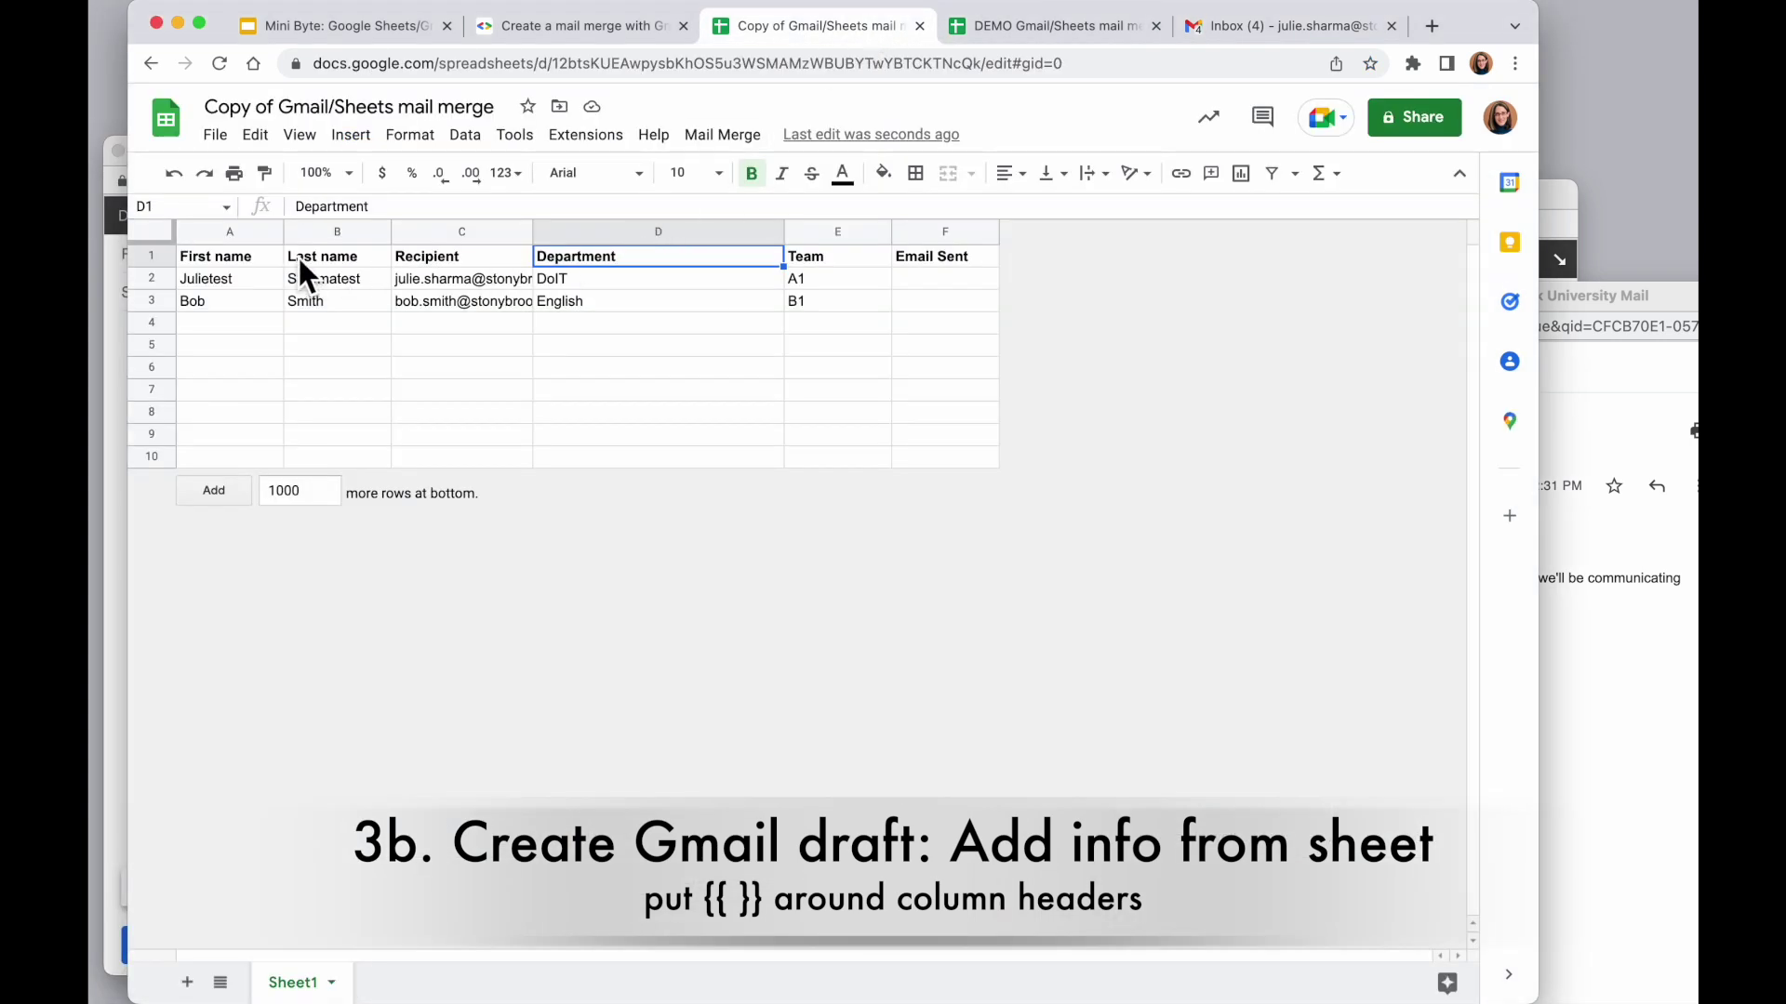
click(227, 254)
key(super+grave)
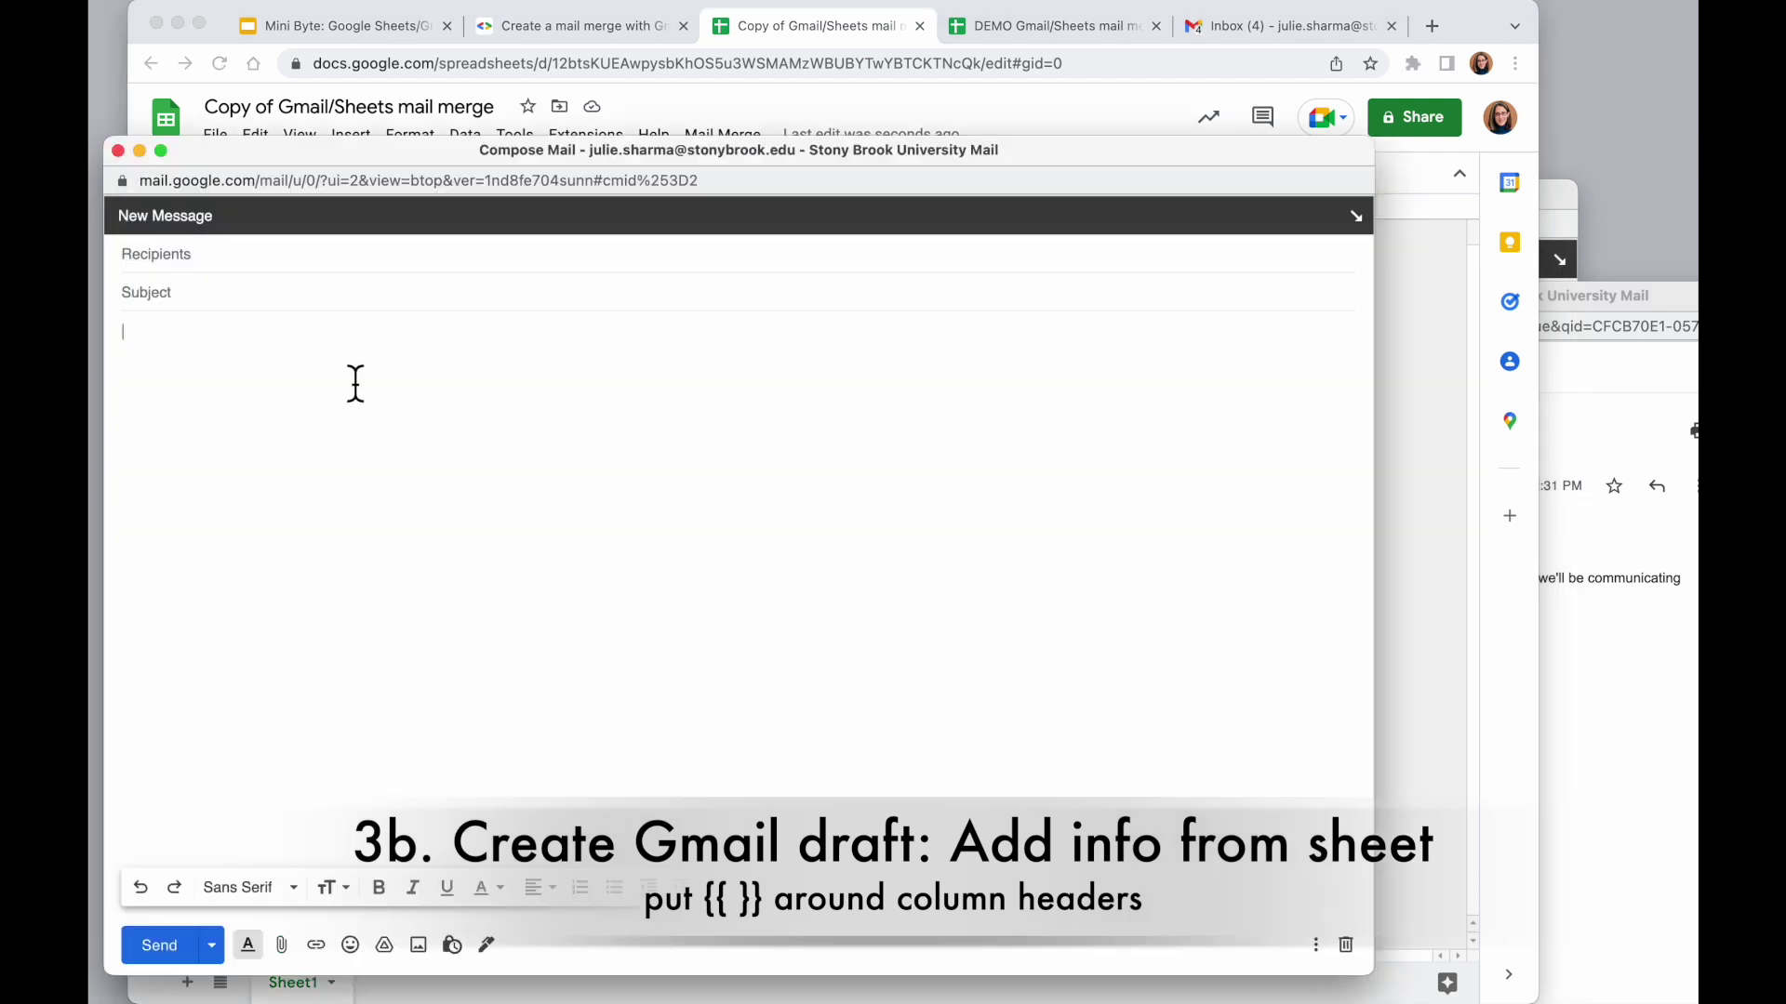
text(First name)
text({{)
text(}},)
Add the 'Thank you for joining us!' paragraph, Department: and Team: lines, and the Thanks! sign-off
key(Return)
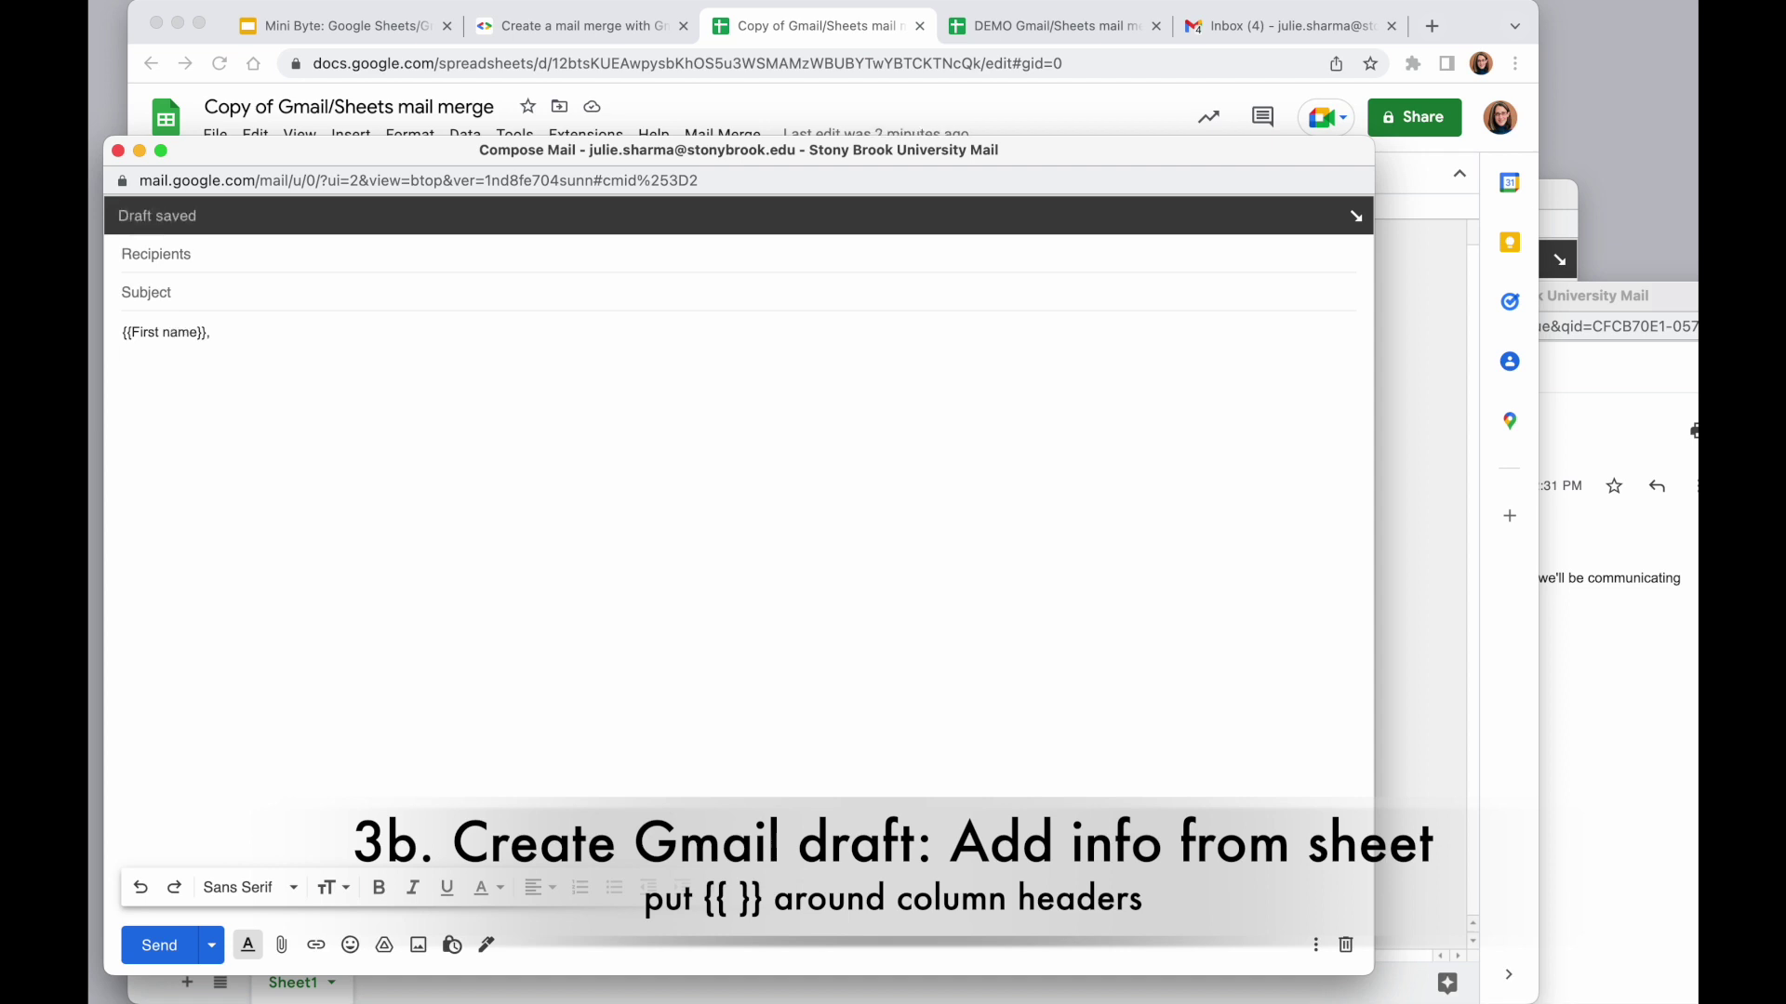
text(Thank you for joining us! Below is the de)
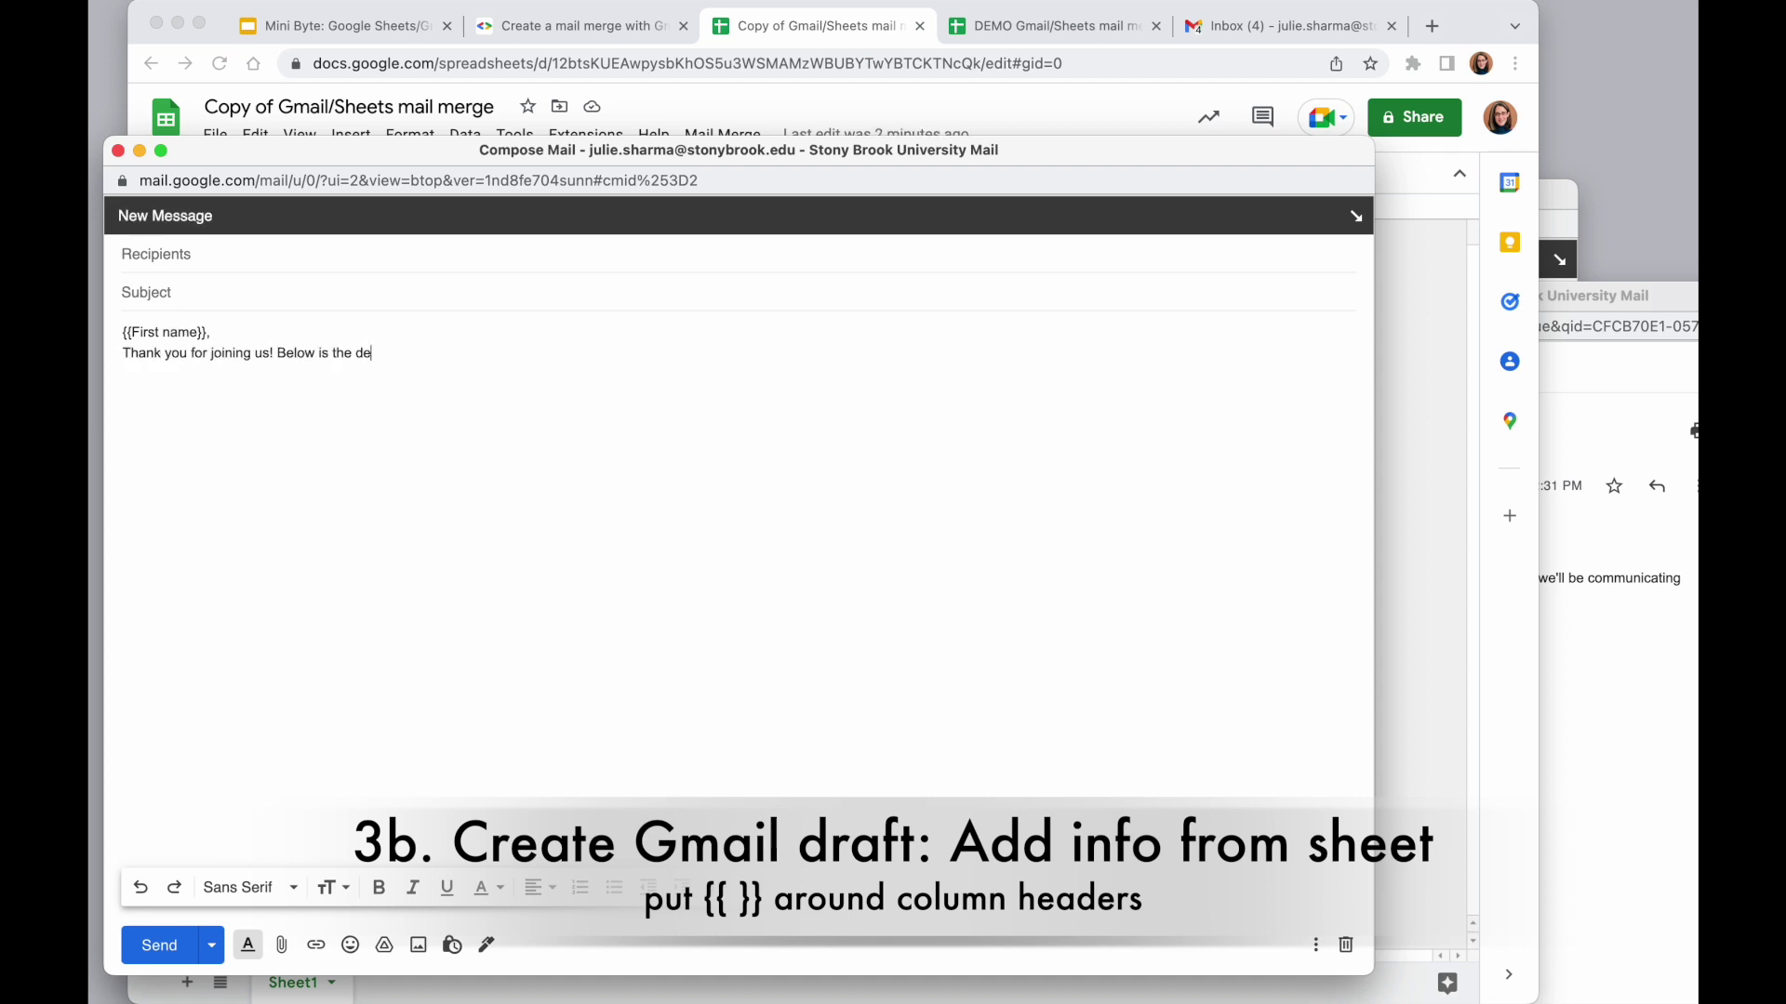
text(tails we have for you. Look these over and if anything is missing/incorrect, reply back to let us know.)
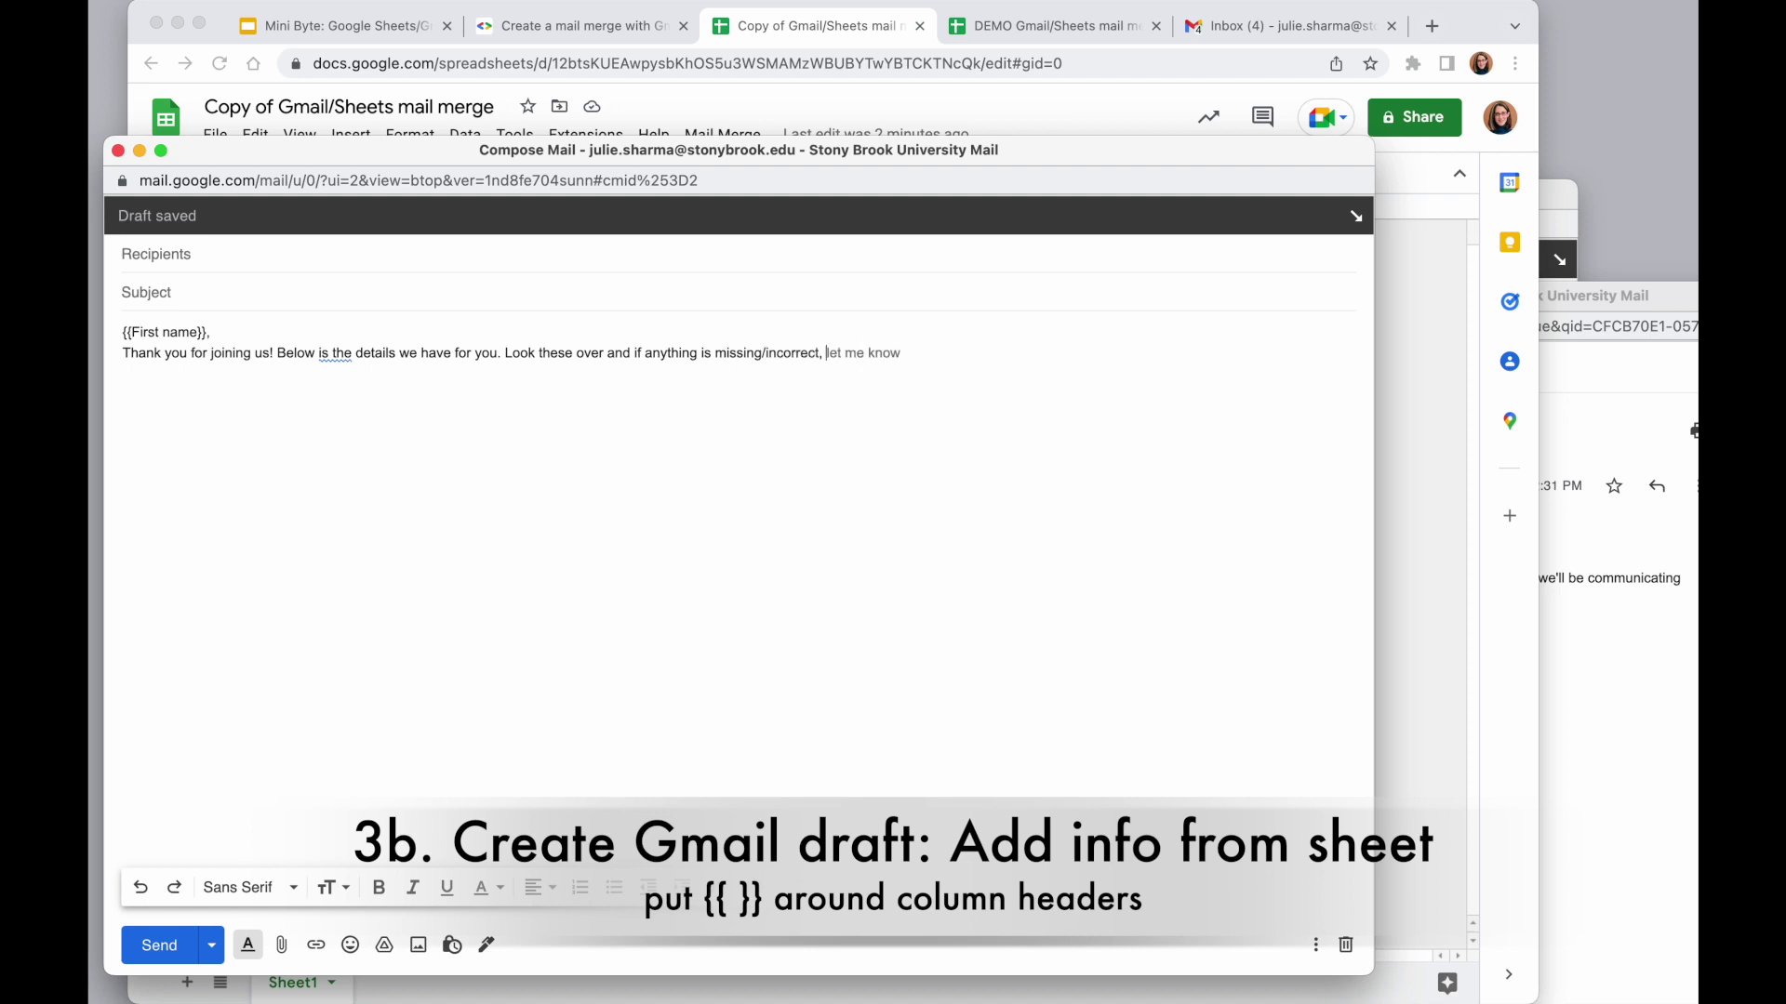
key(Return)
text(Department:)
key(Return)
text(Team:)
key(Return)
key(Return)
text(Thanks!)
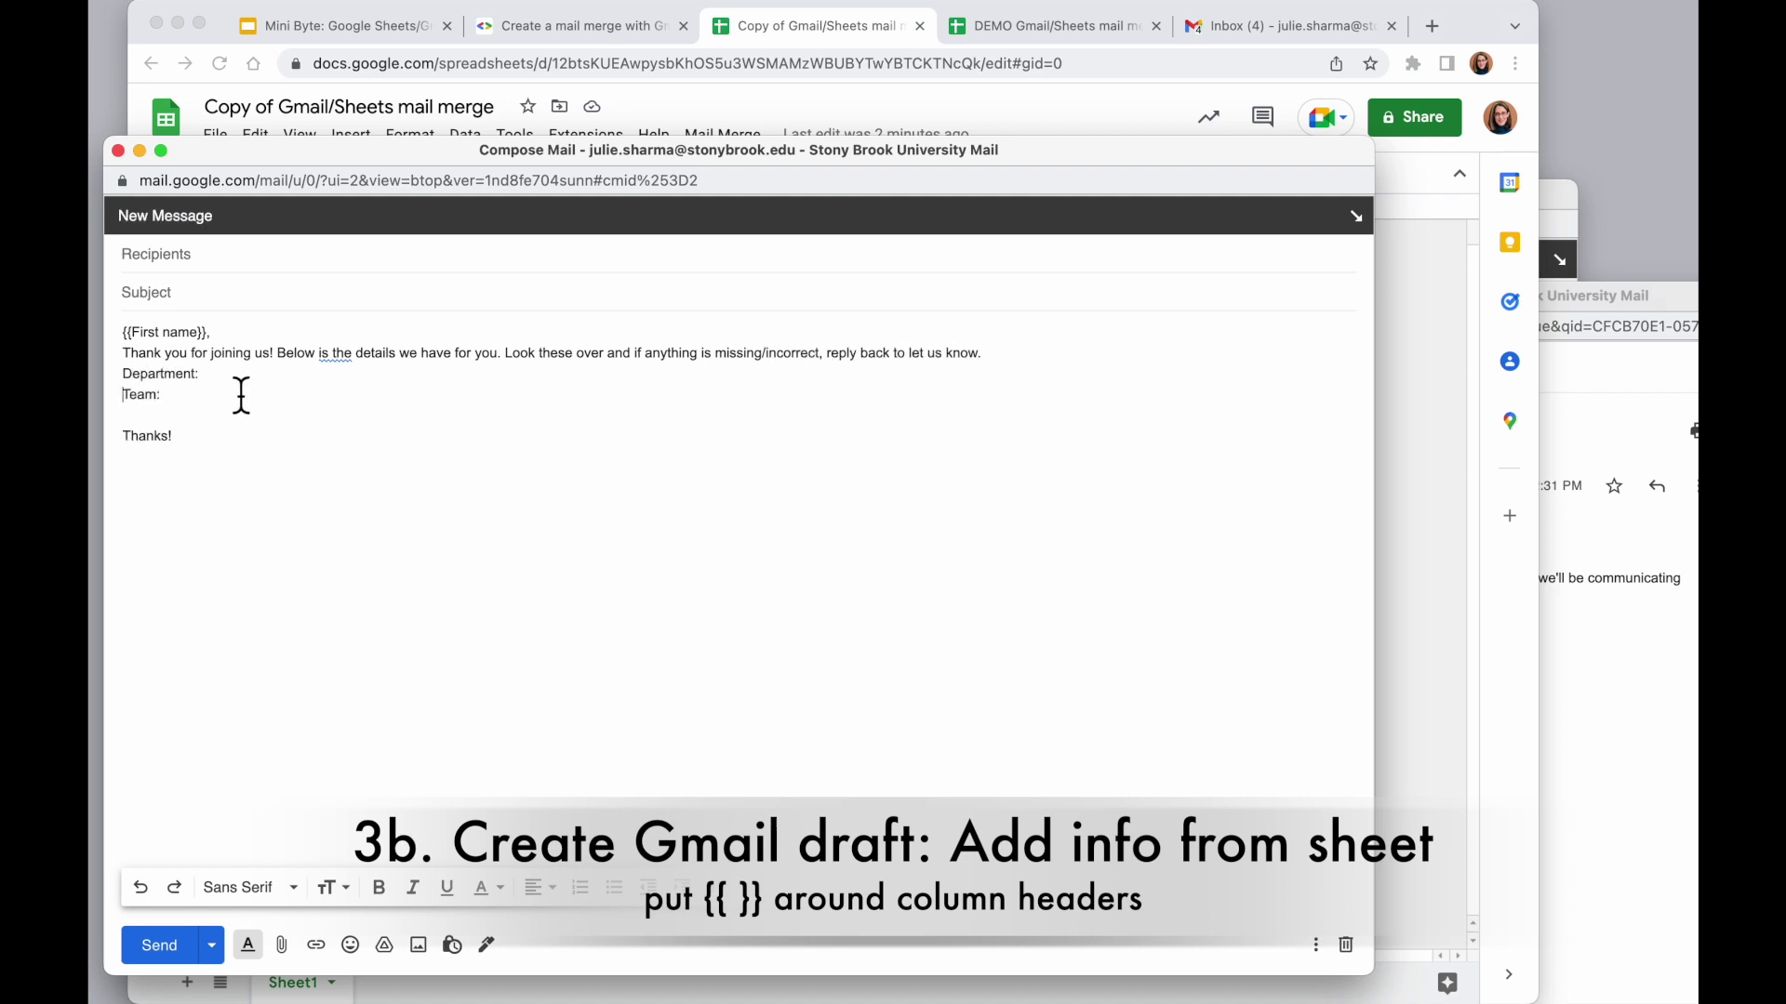
click(240, 373)
click(826, 19)
Paste the Department header after 'Department:' and wrap it as {{Department}}
click(627, 264)
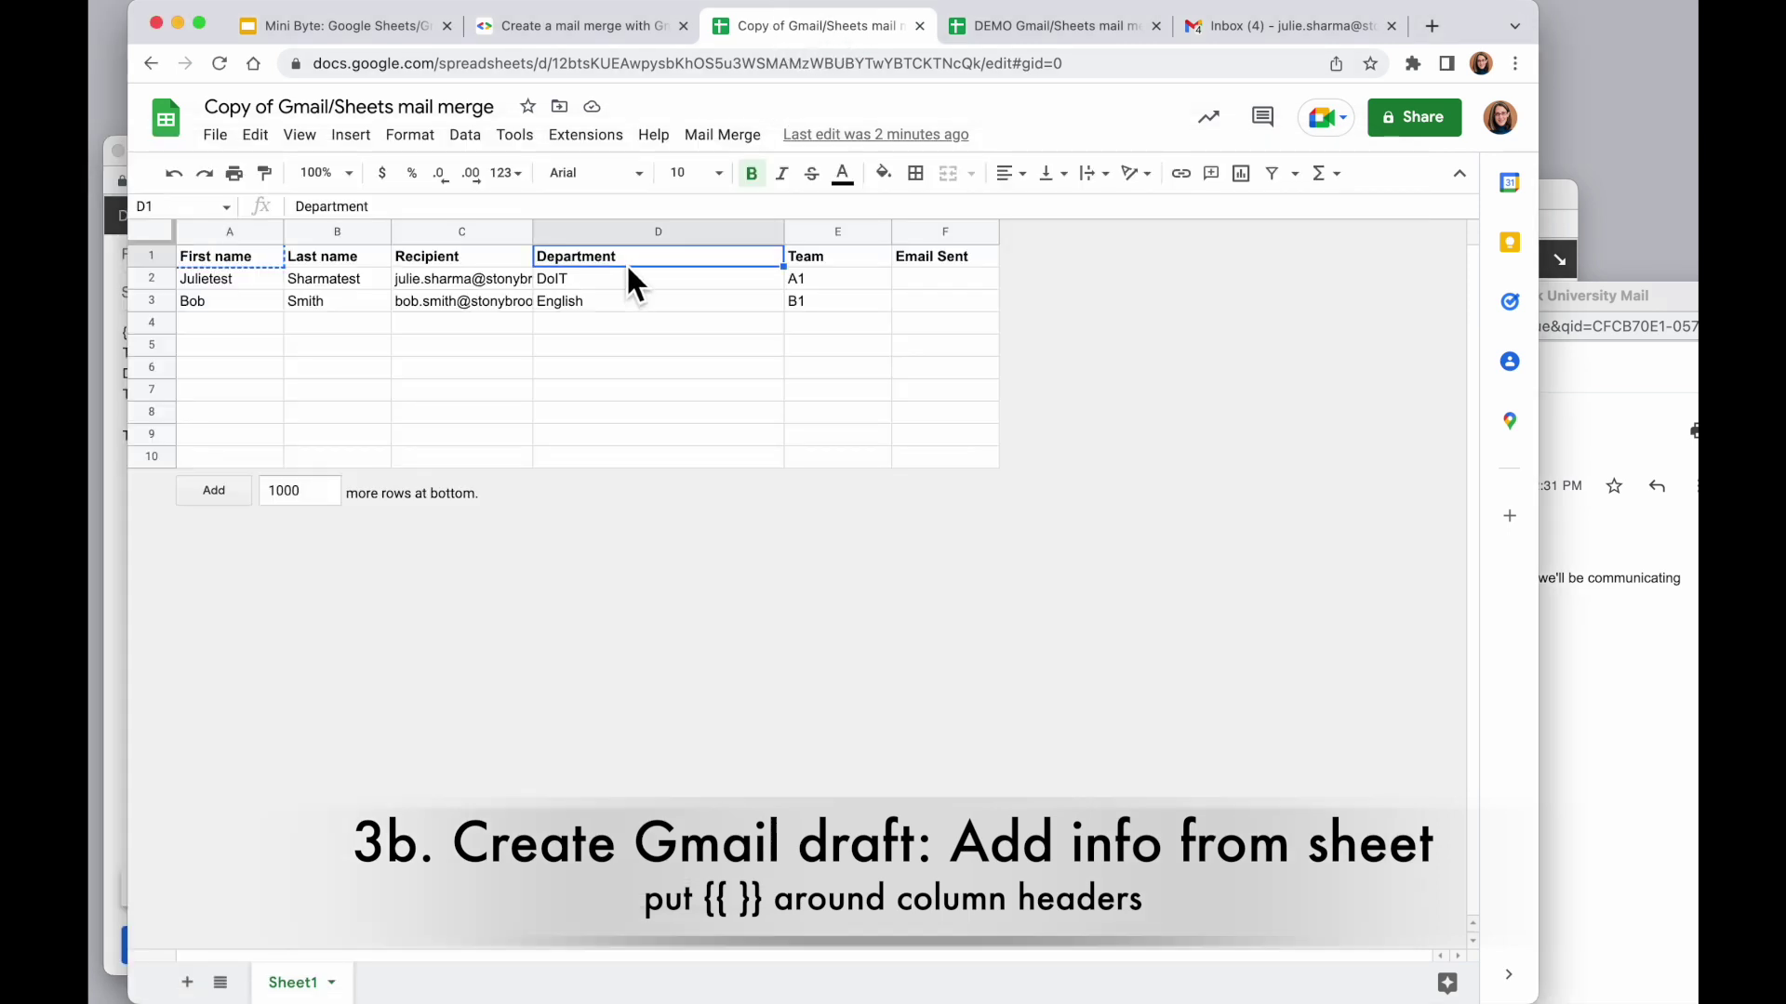
right_click(625, 264)
click(675, 320)
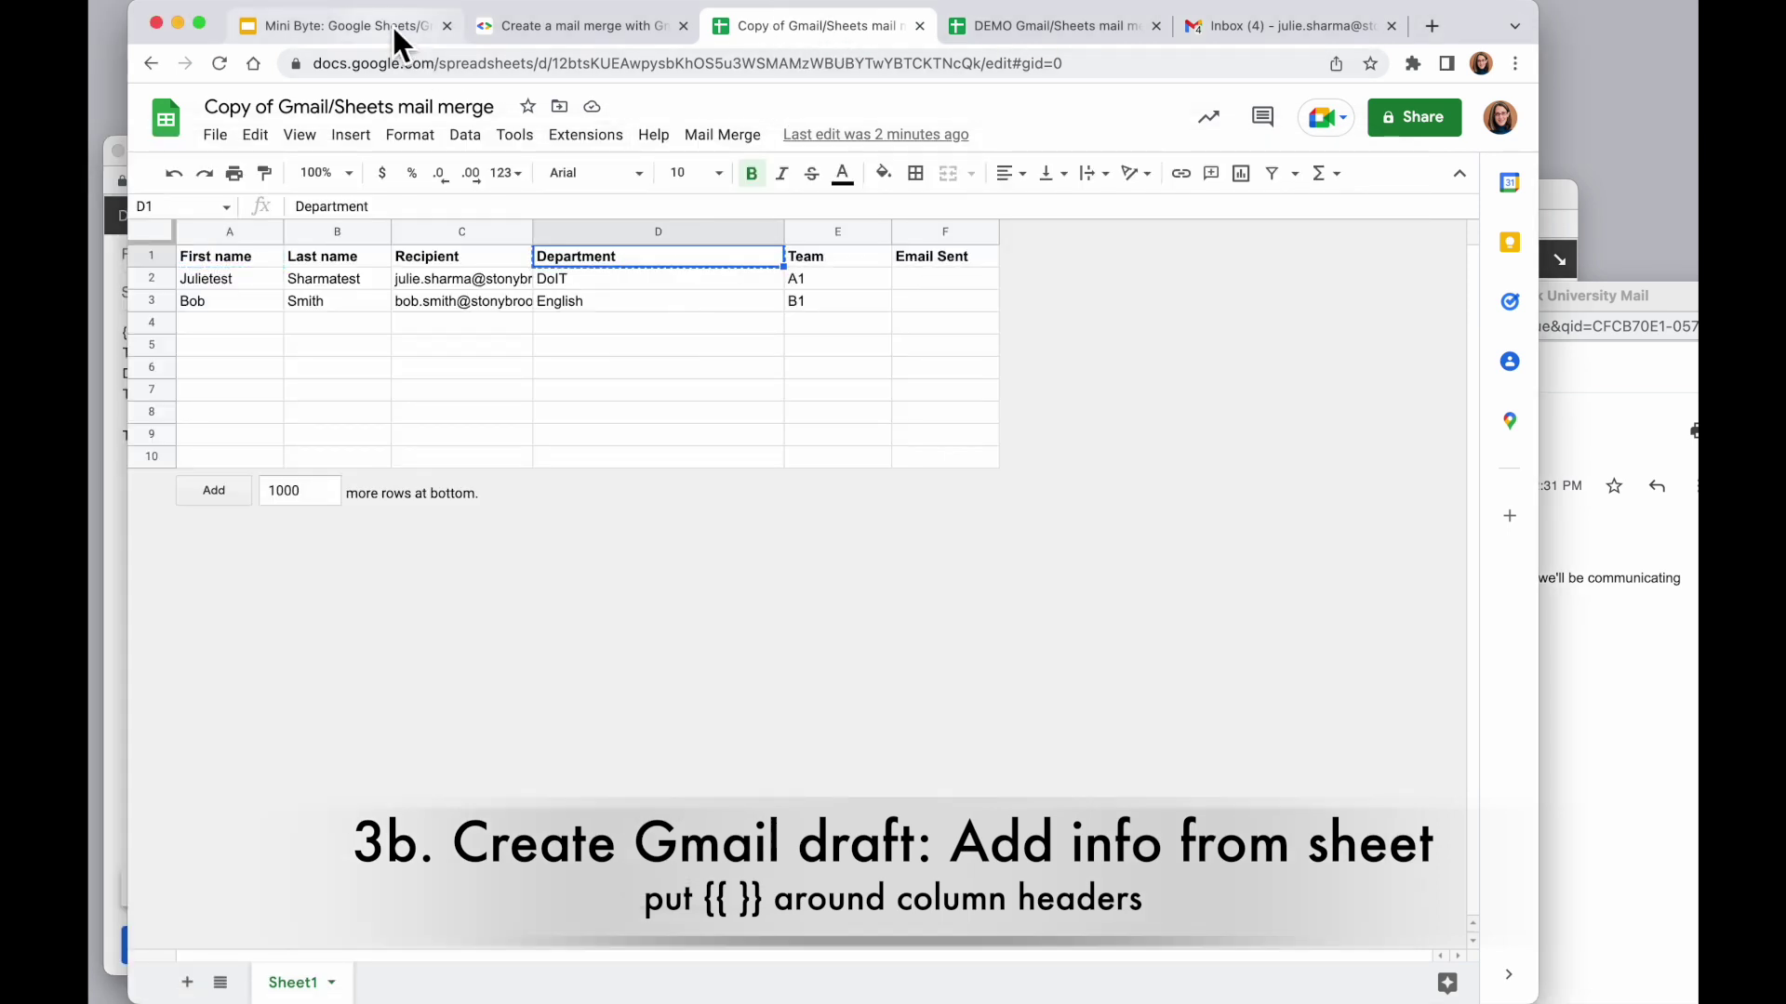
click(119, 342)
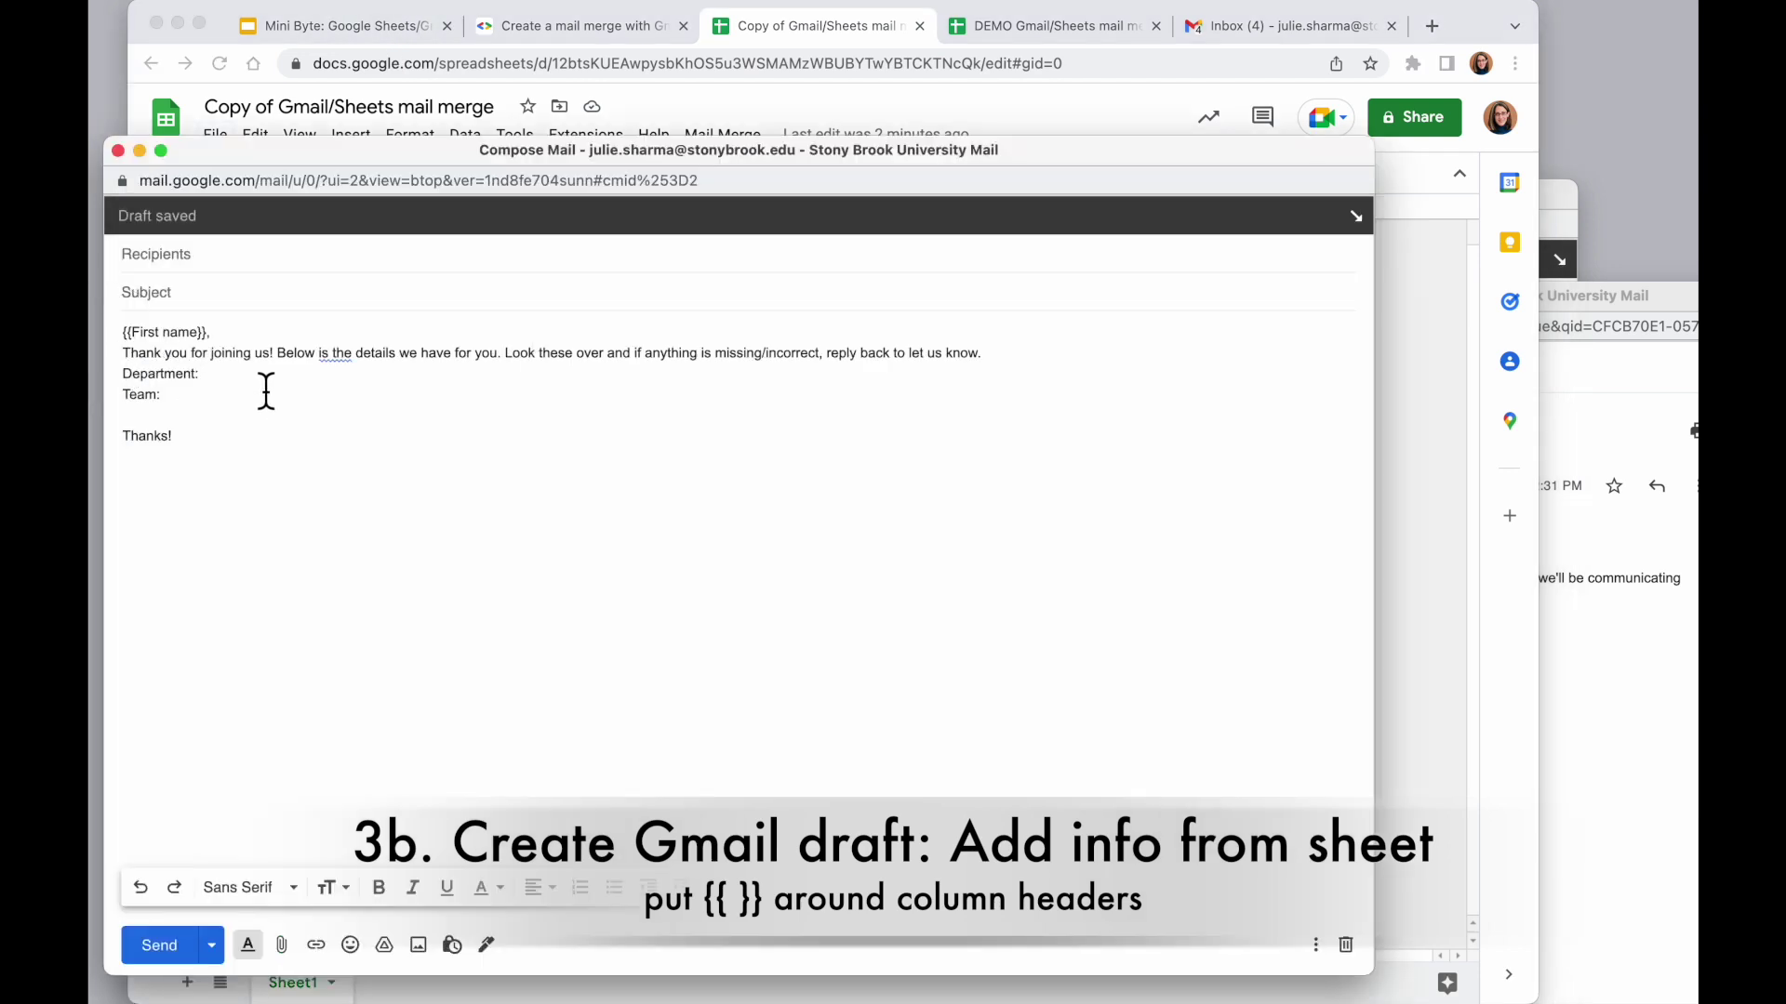
right_click(238, 373)
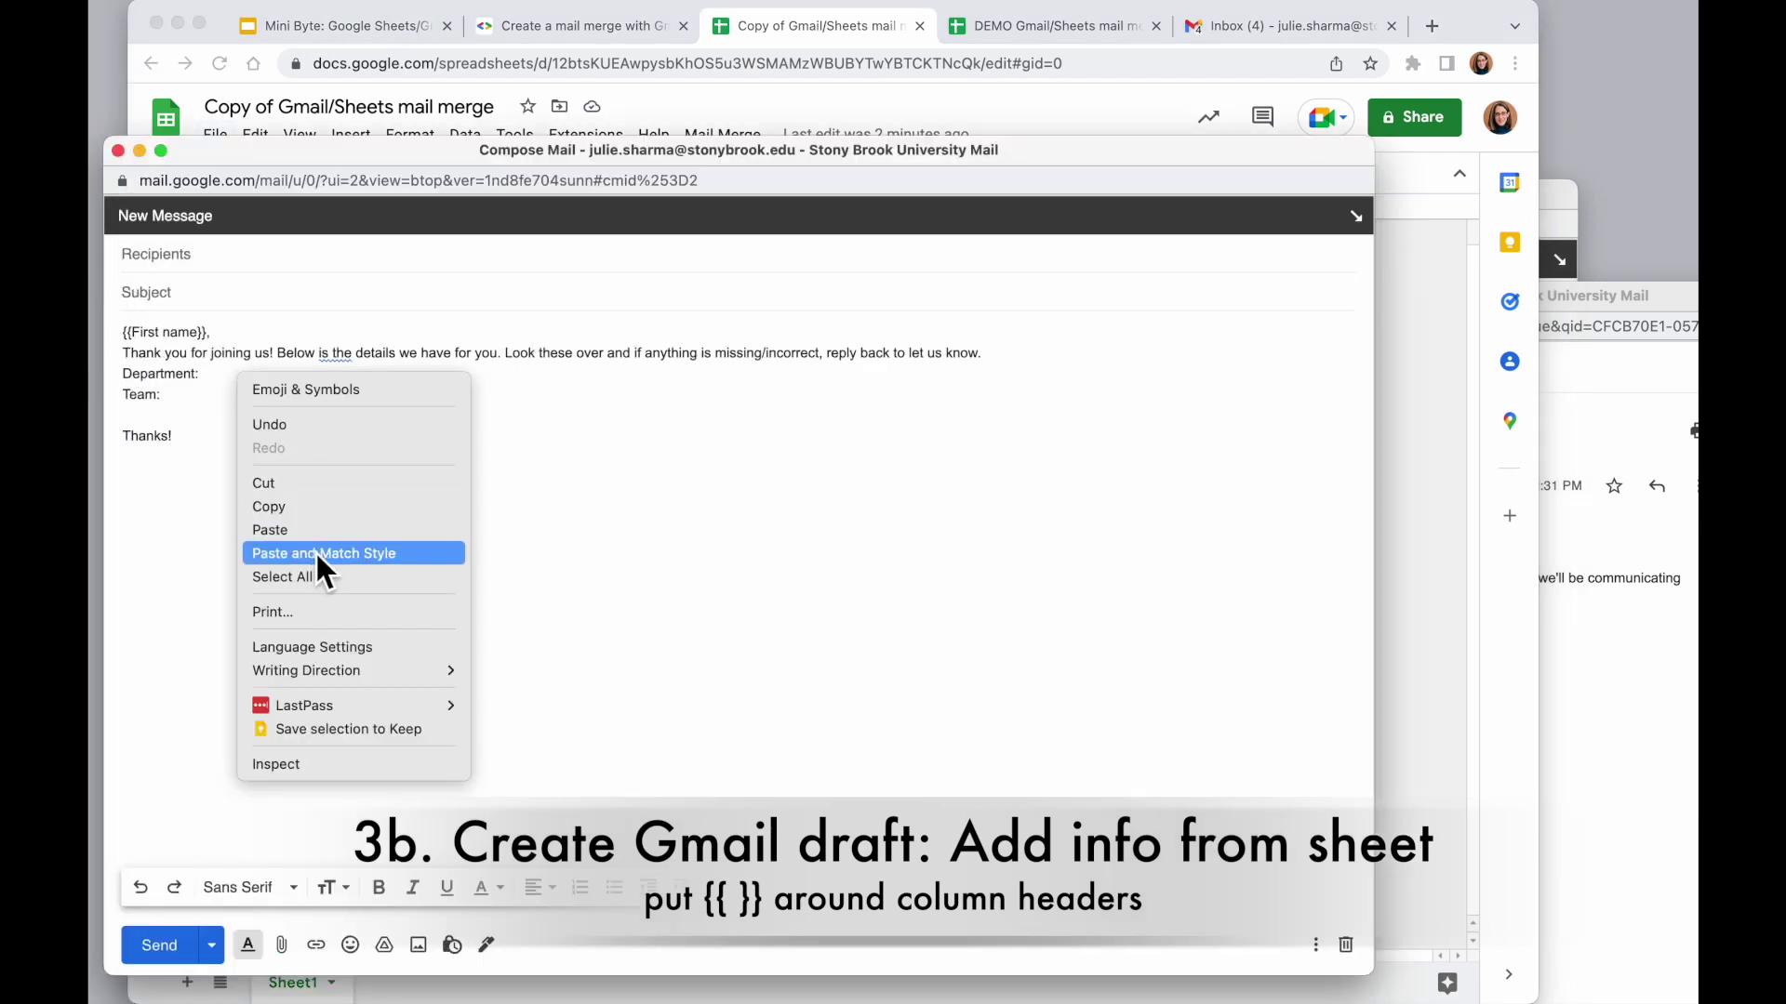
click(383, 555)
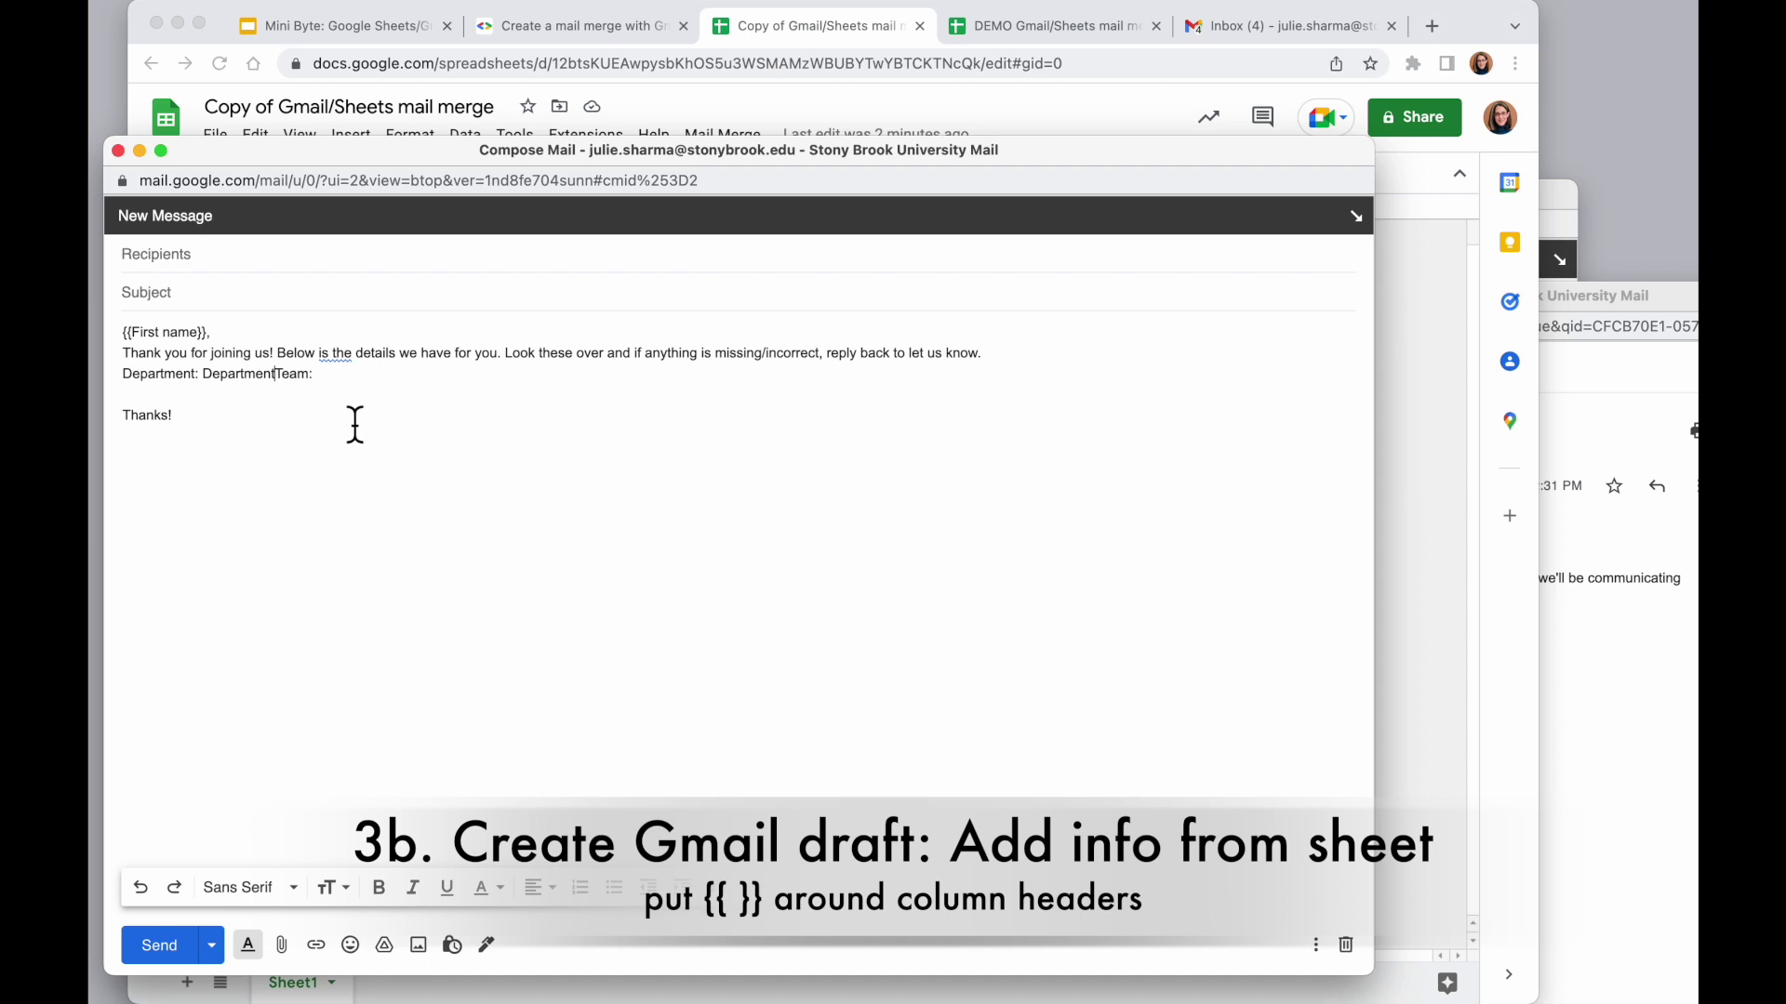
key(Return)
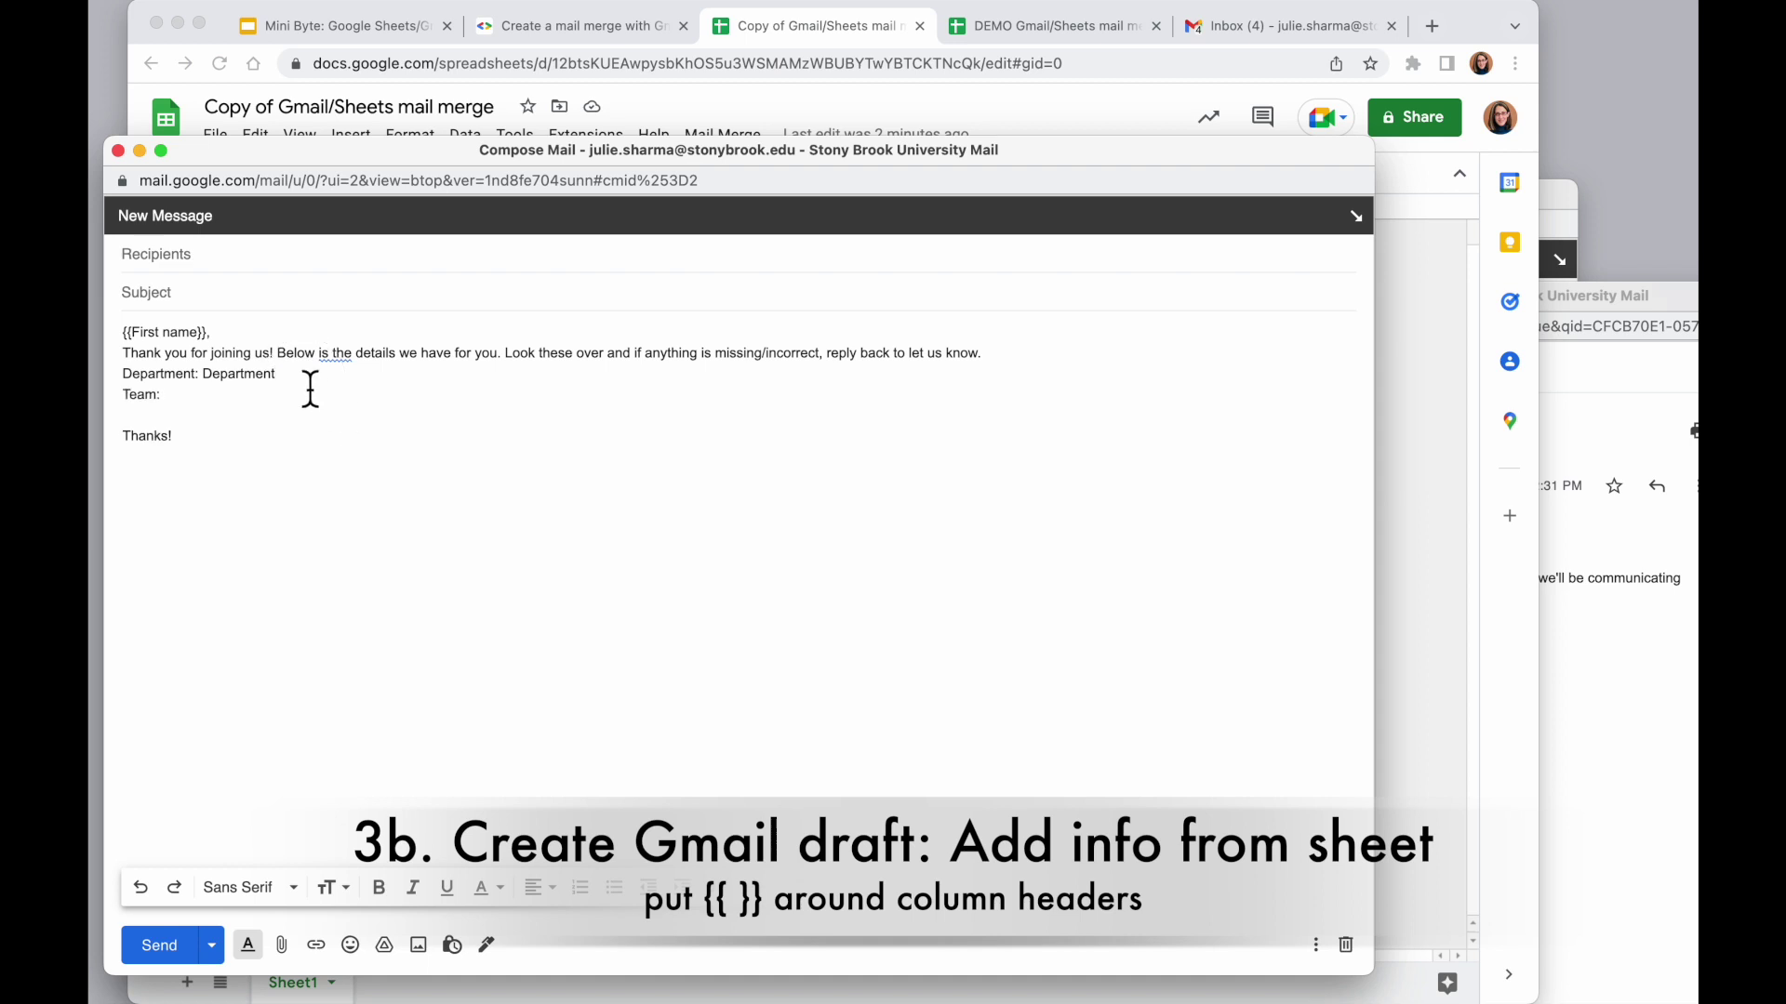
click(201, 374)
text({{)
key(alt+Right)
text(}})
key(Down)
Paste the Team header after 'Team:' and wrap it as {{Team}}
click(818, 30)
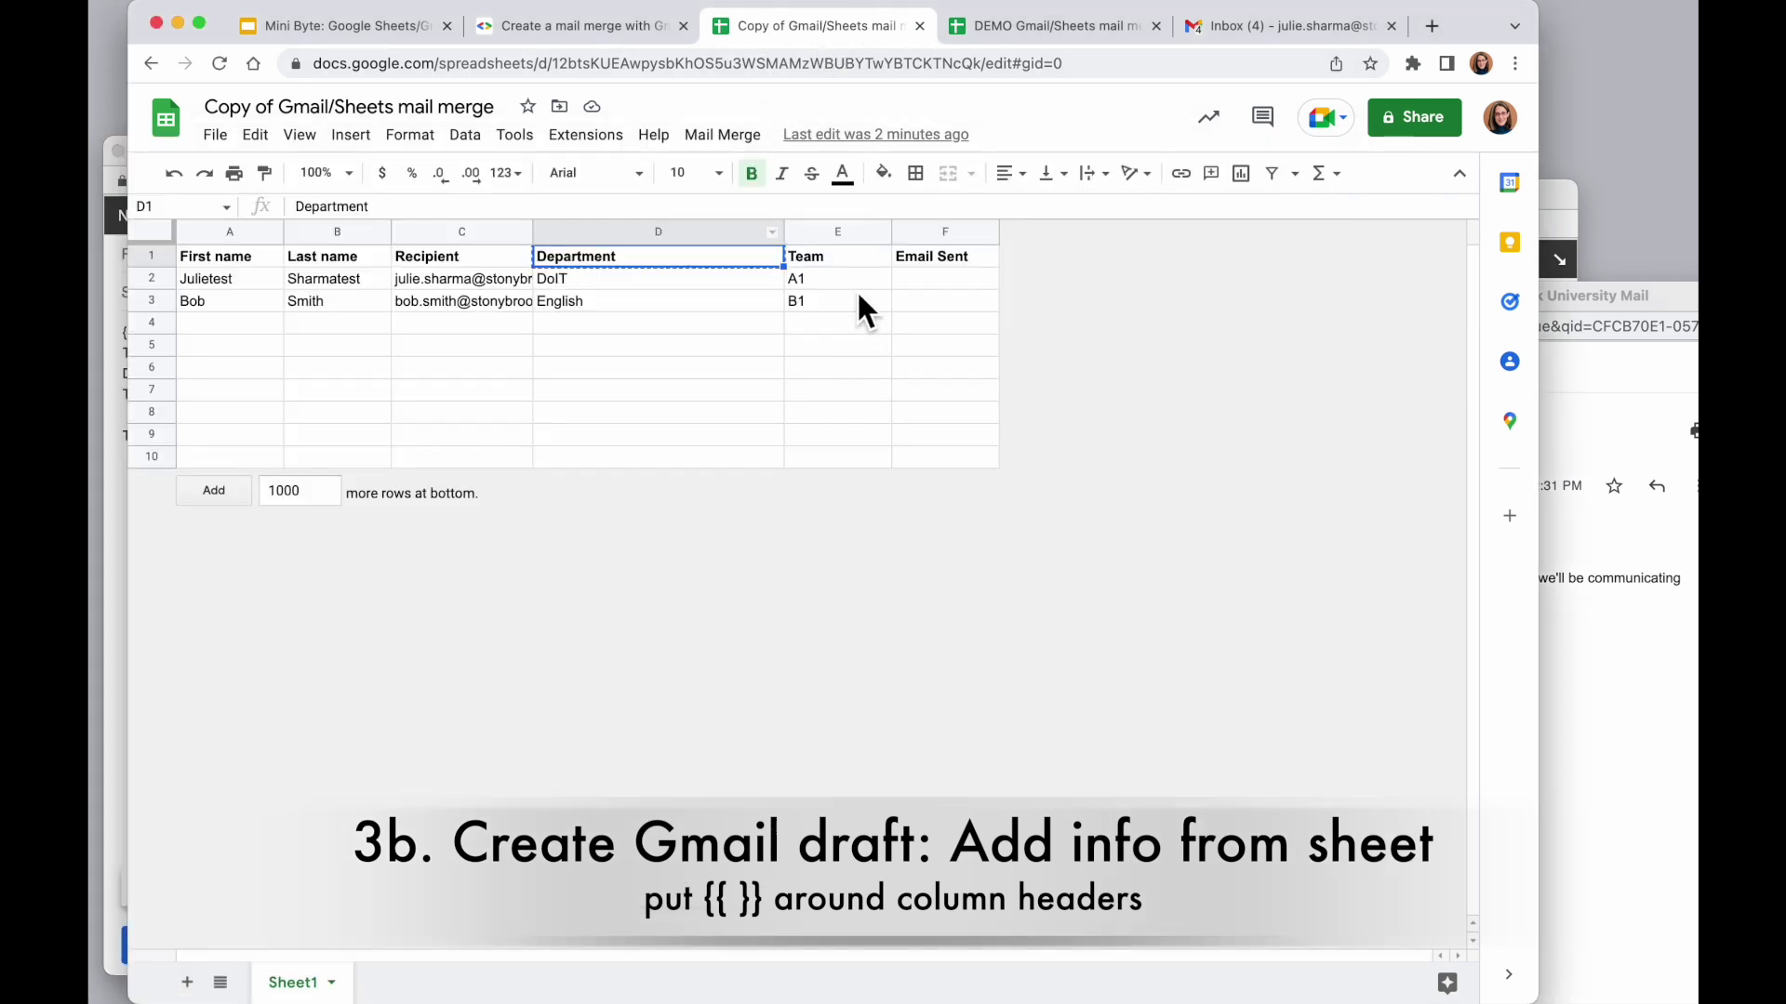
click(843, 260)
key(cmd+c)
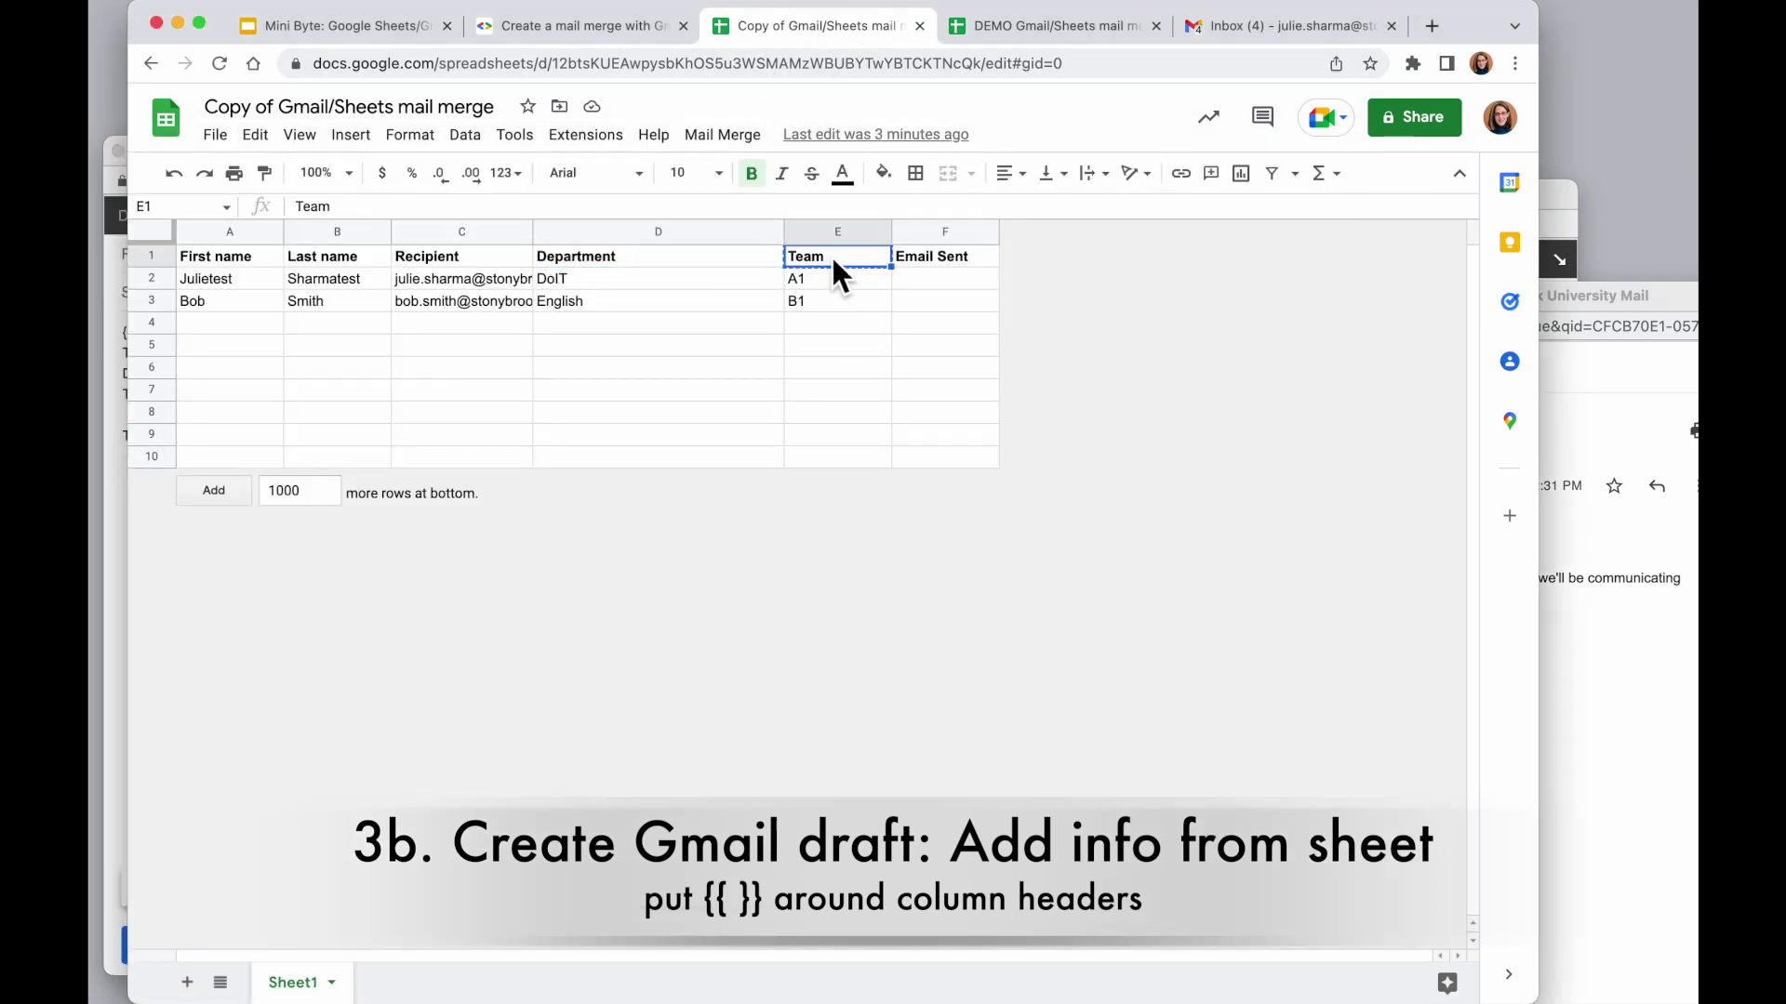
right_click(828, 254)
click(889, 346)
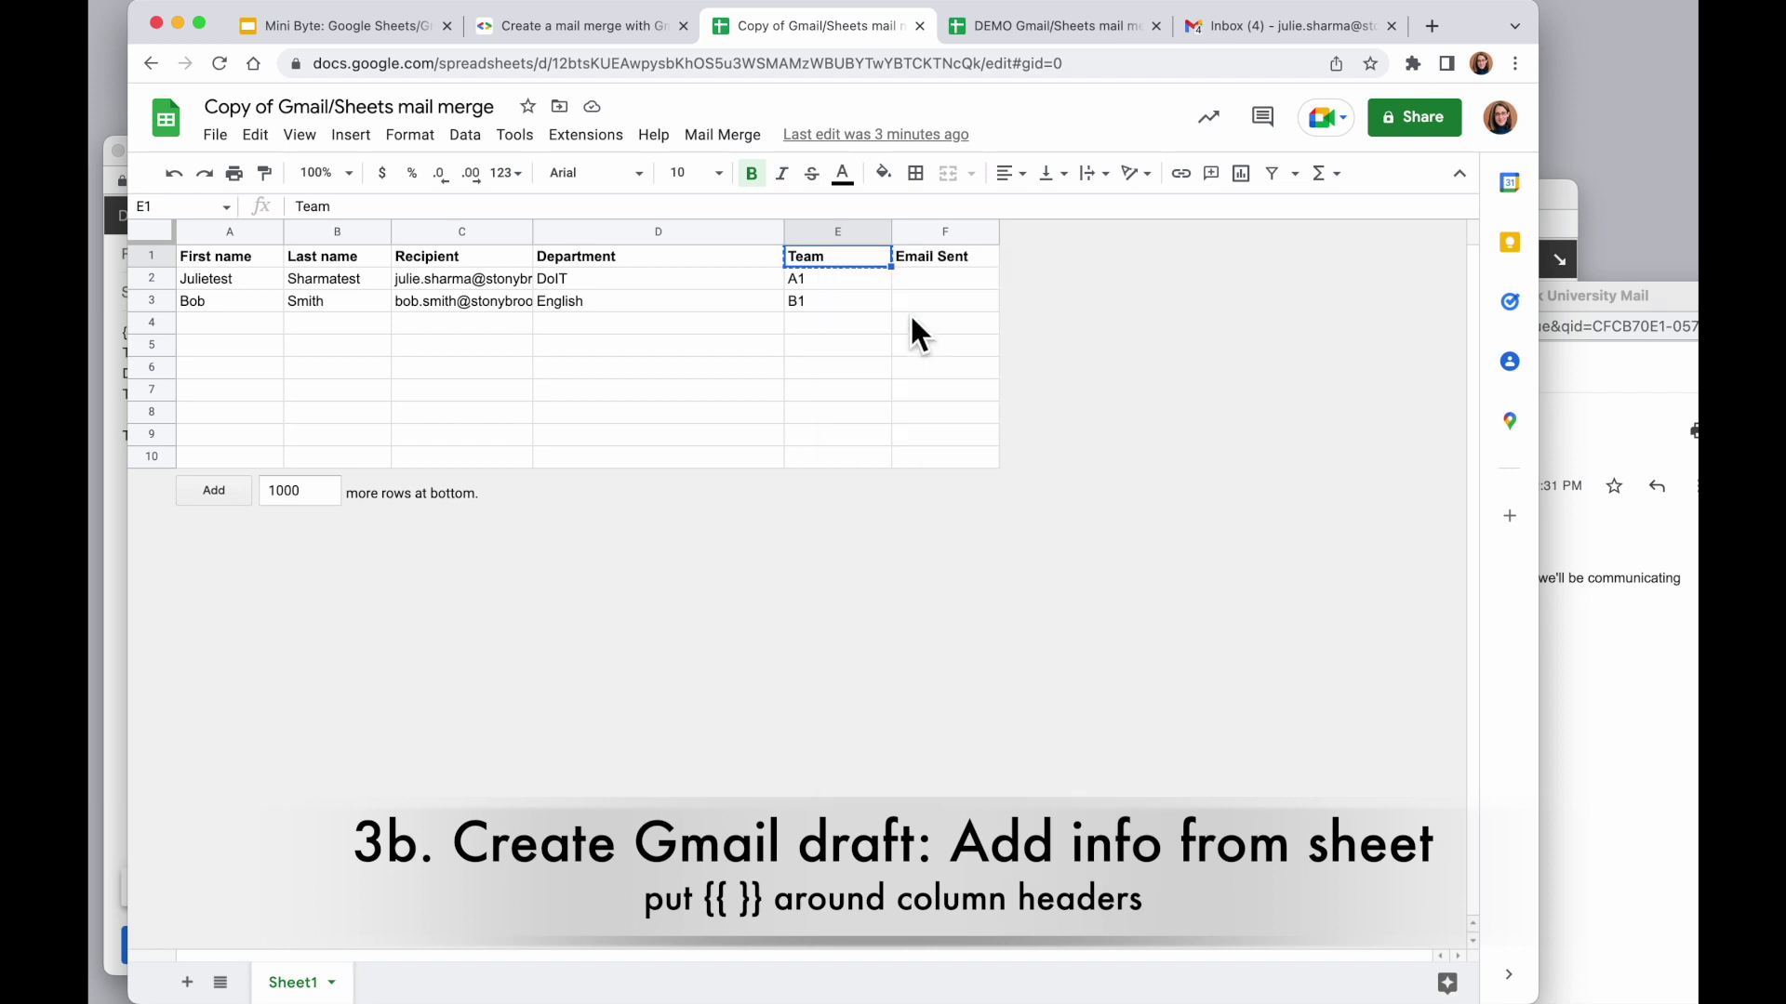
click(106, 483)
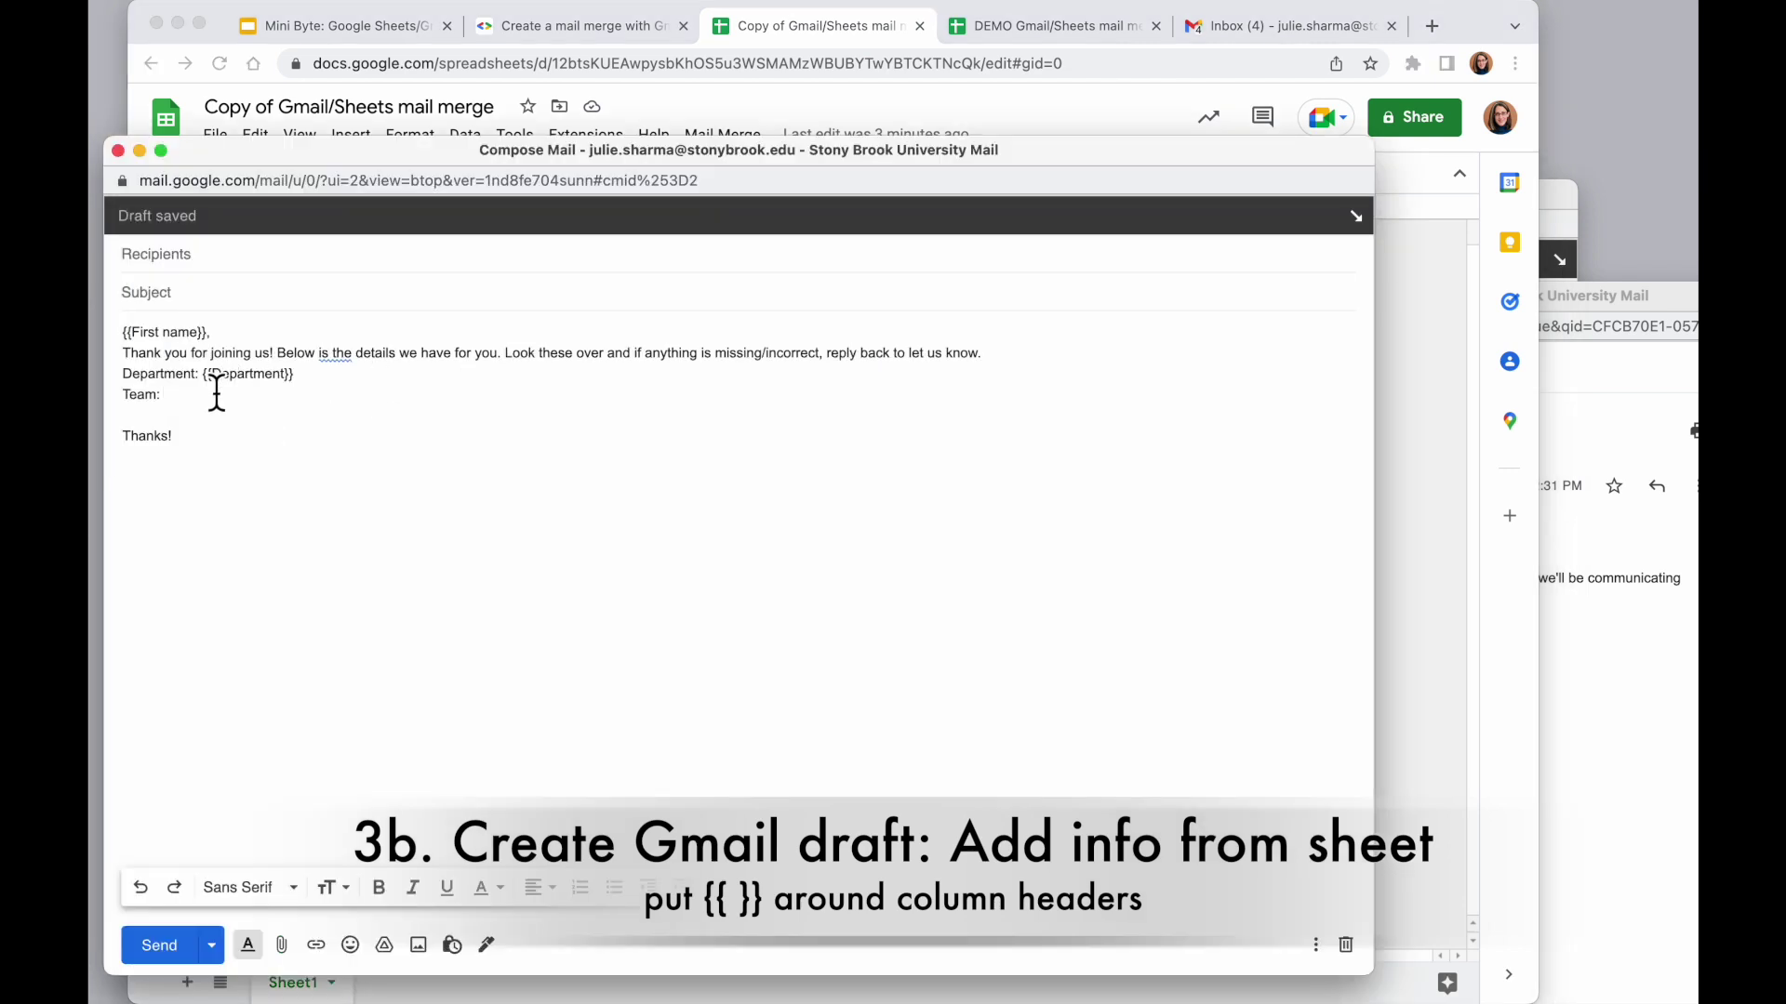
right_click(186, 388)
click(264, 563)
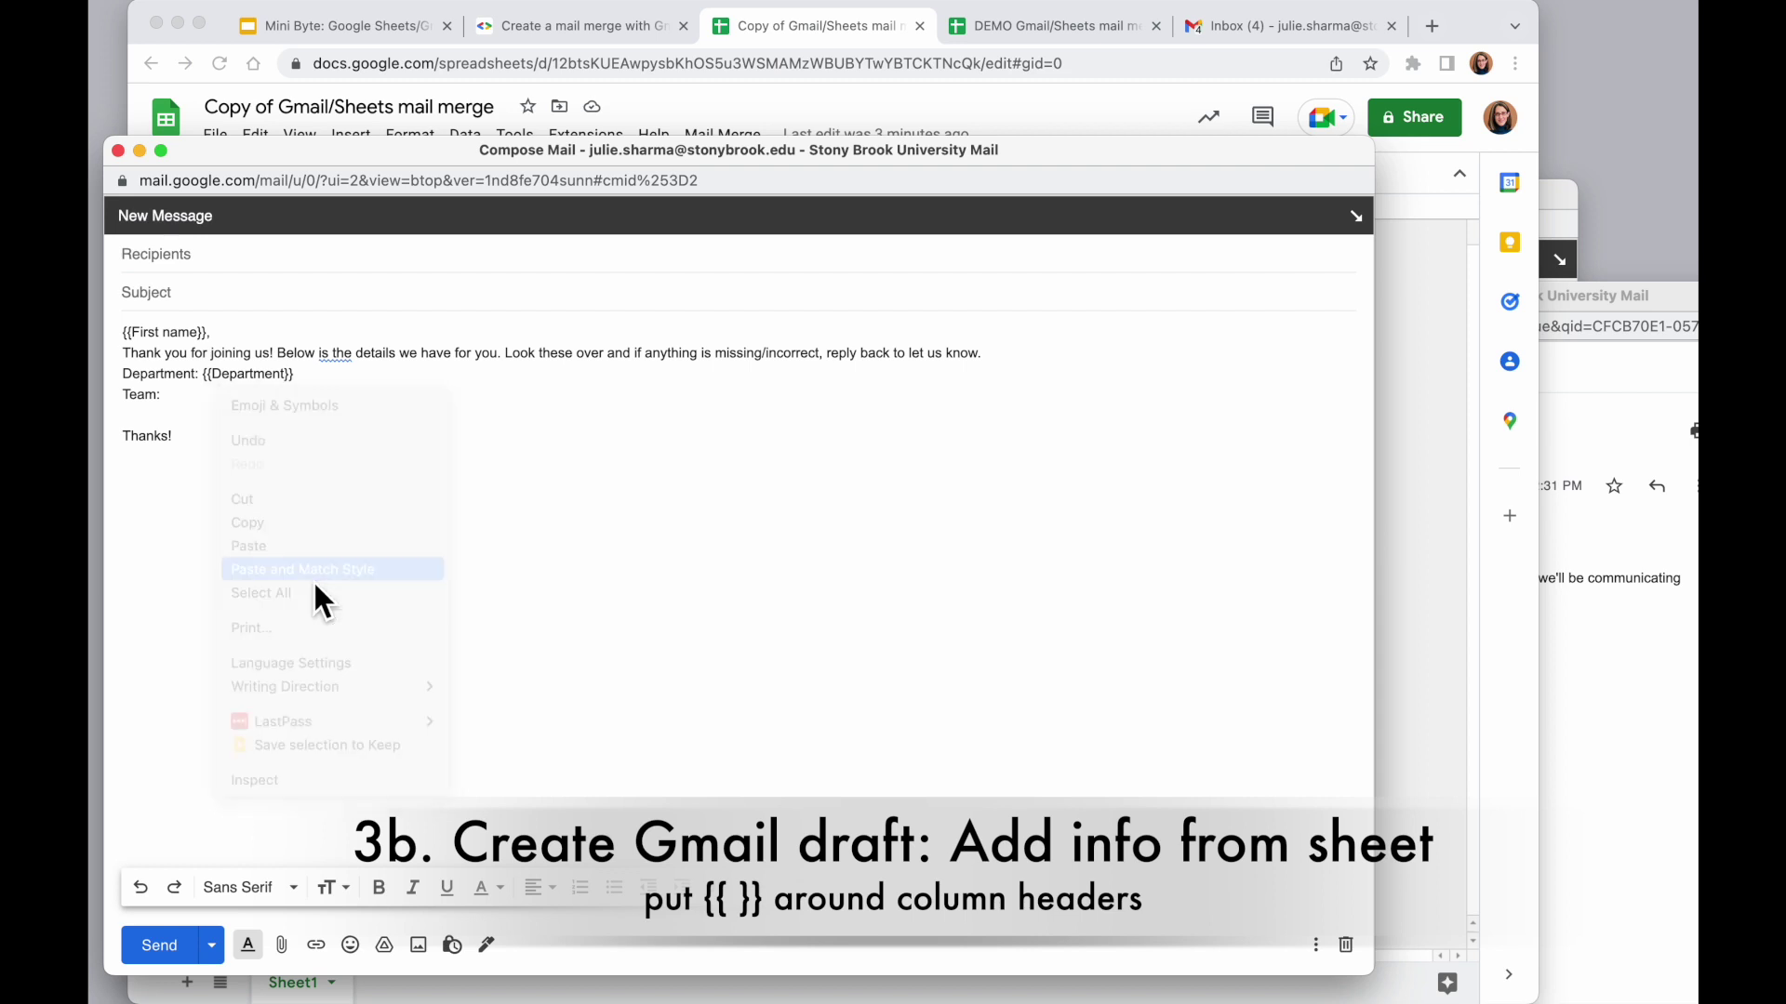
key(Return)
click(166, 396)
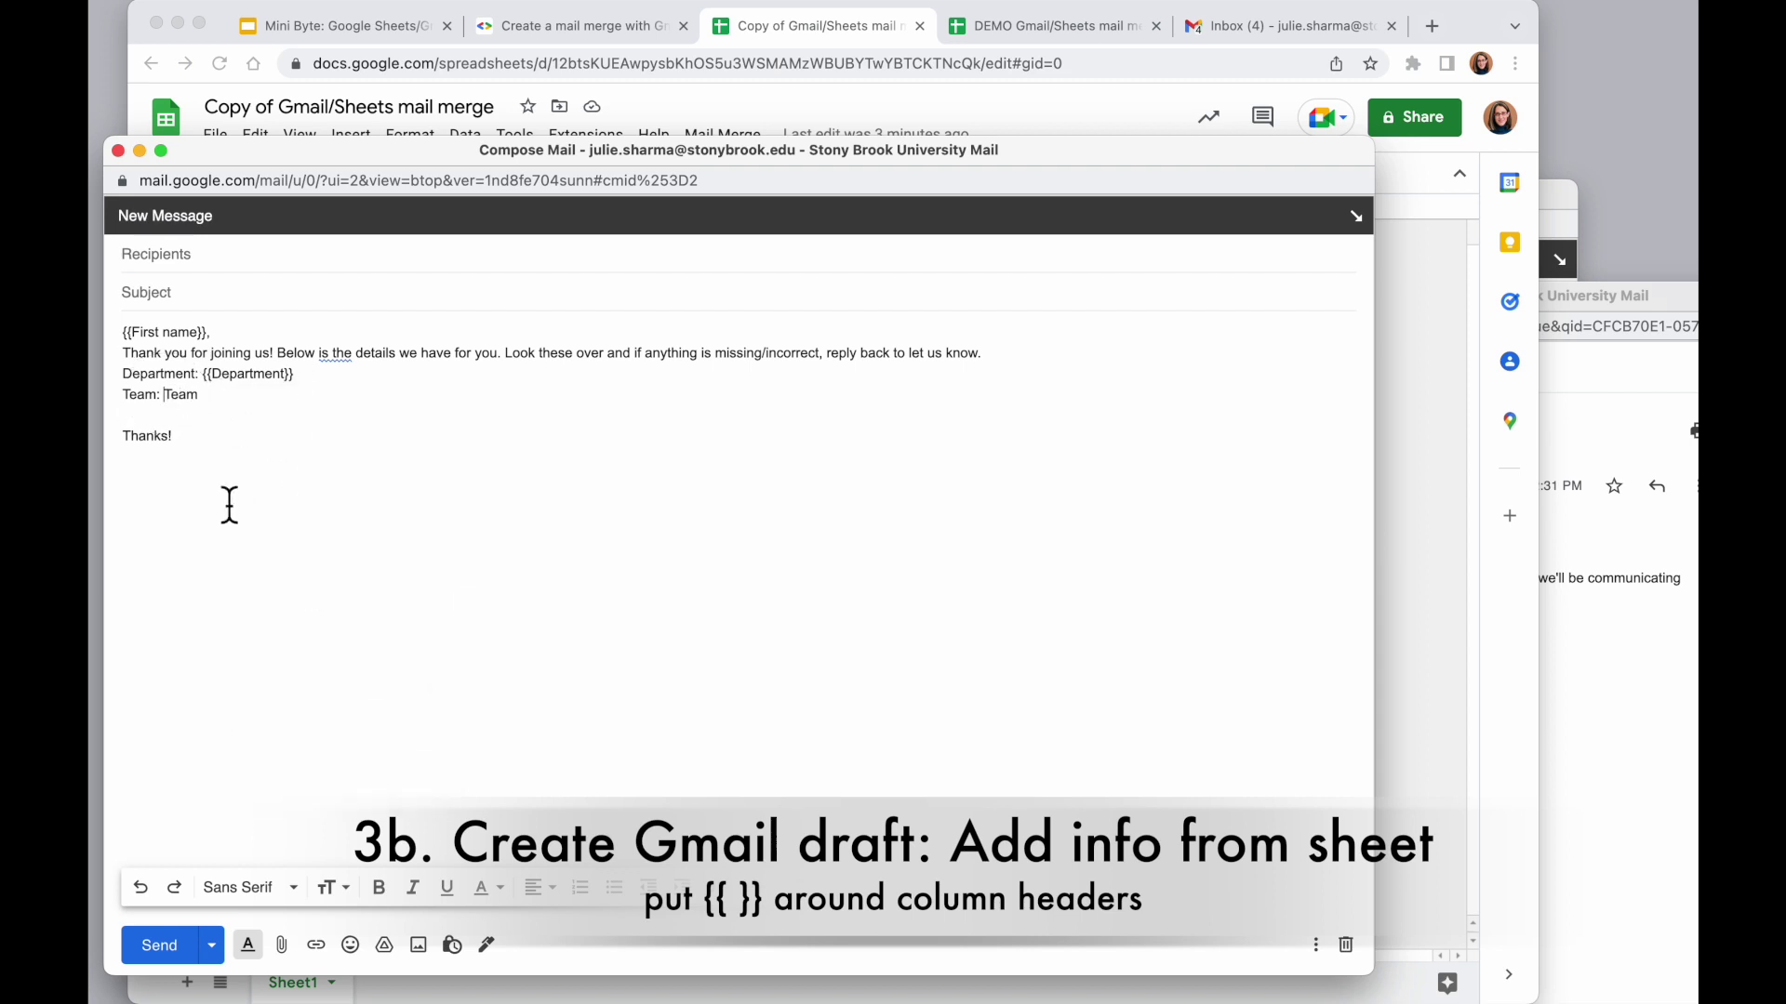
text({{)
text(}})
Add blank lines after the greeting and above Department, then indent the Department and Team lines
click(254, 337)
key(Return)
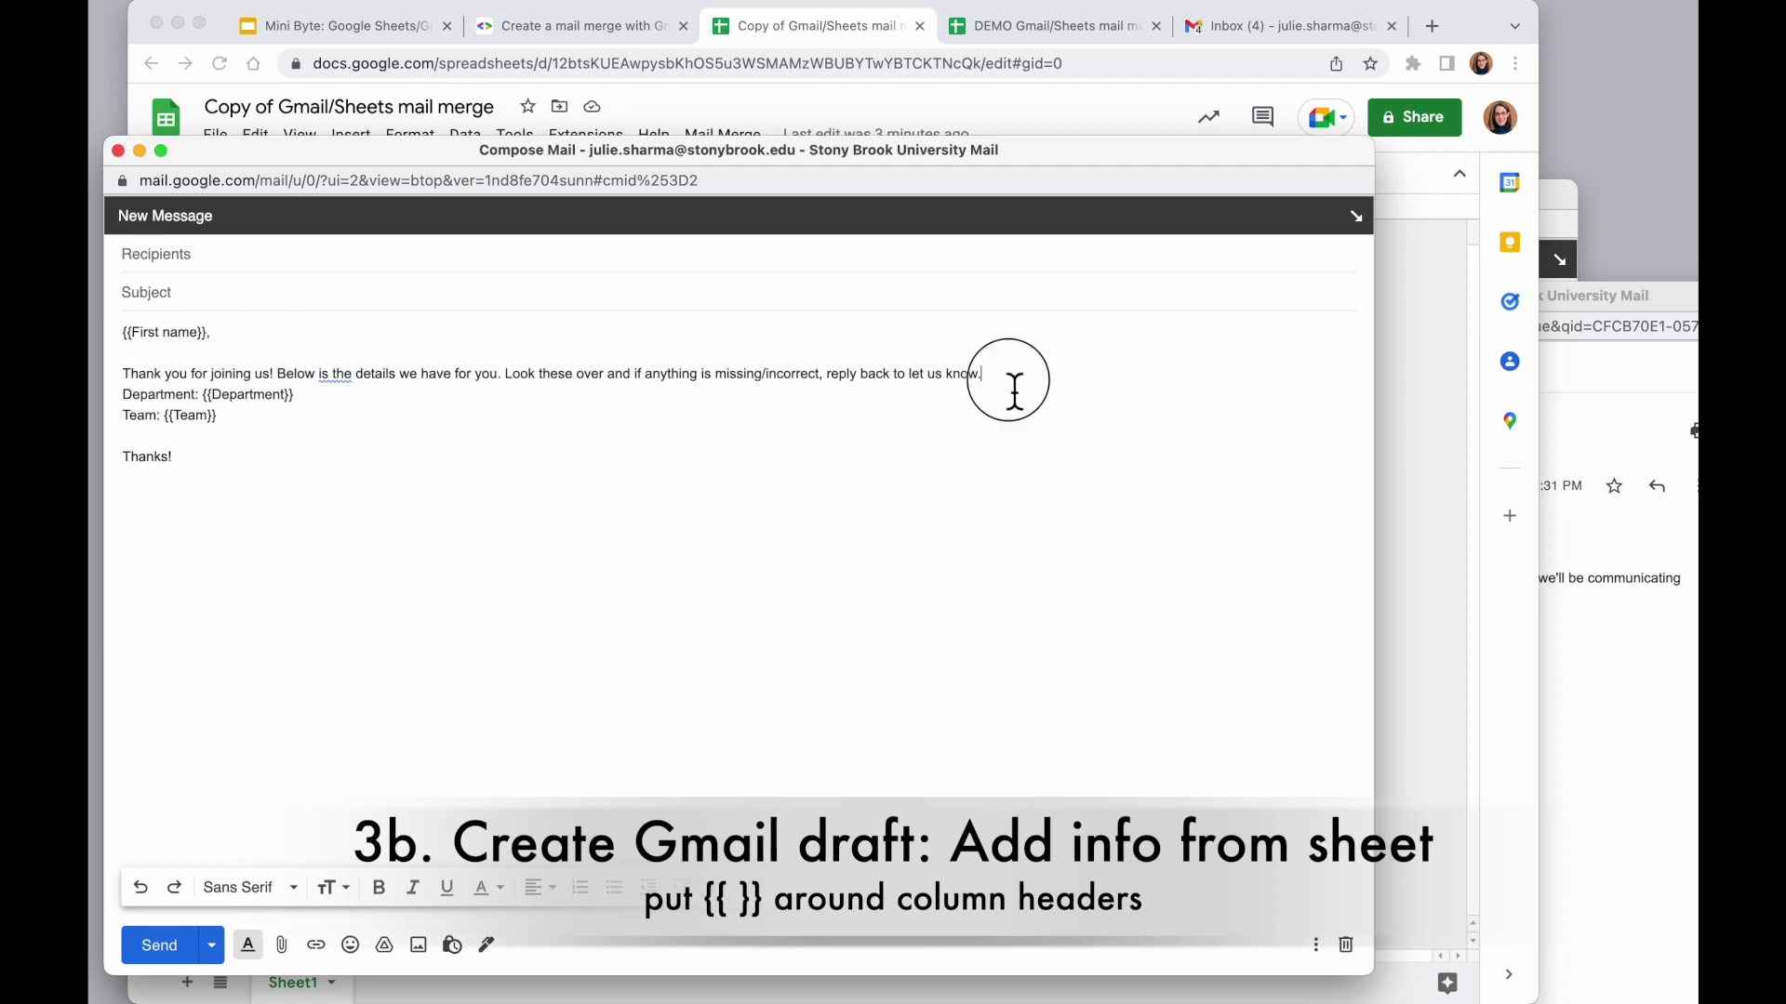
click(1017, 381)
key(Return)
drag(218, 437, 122, 415)
key(super+bracketright)
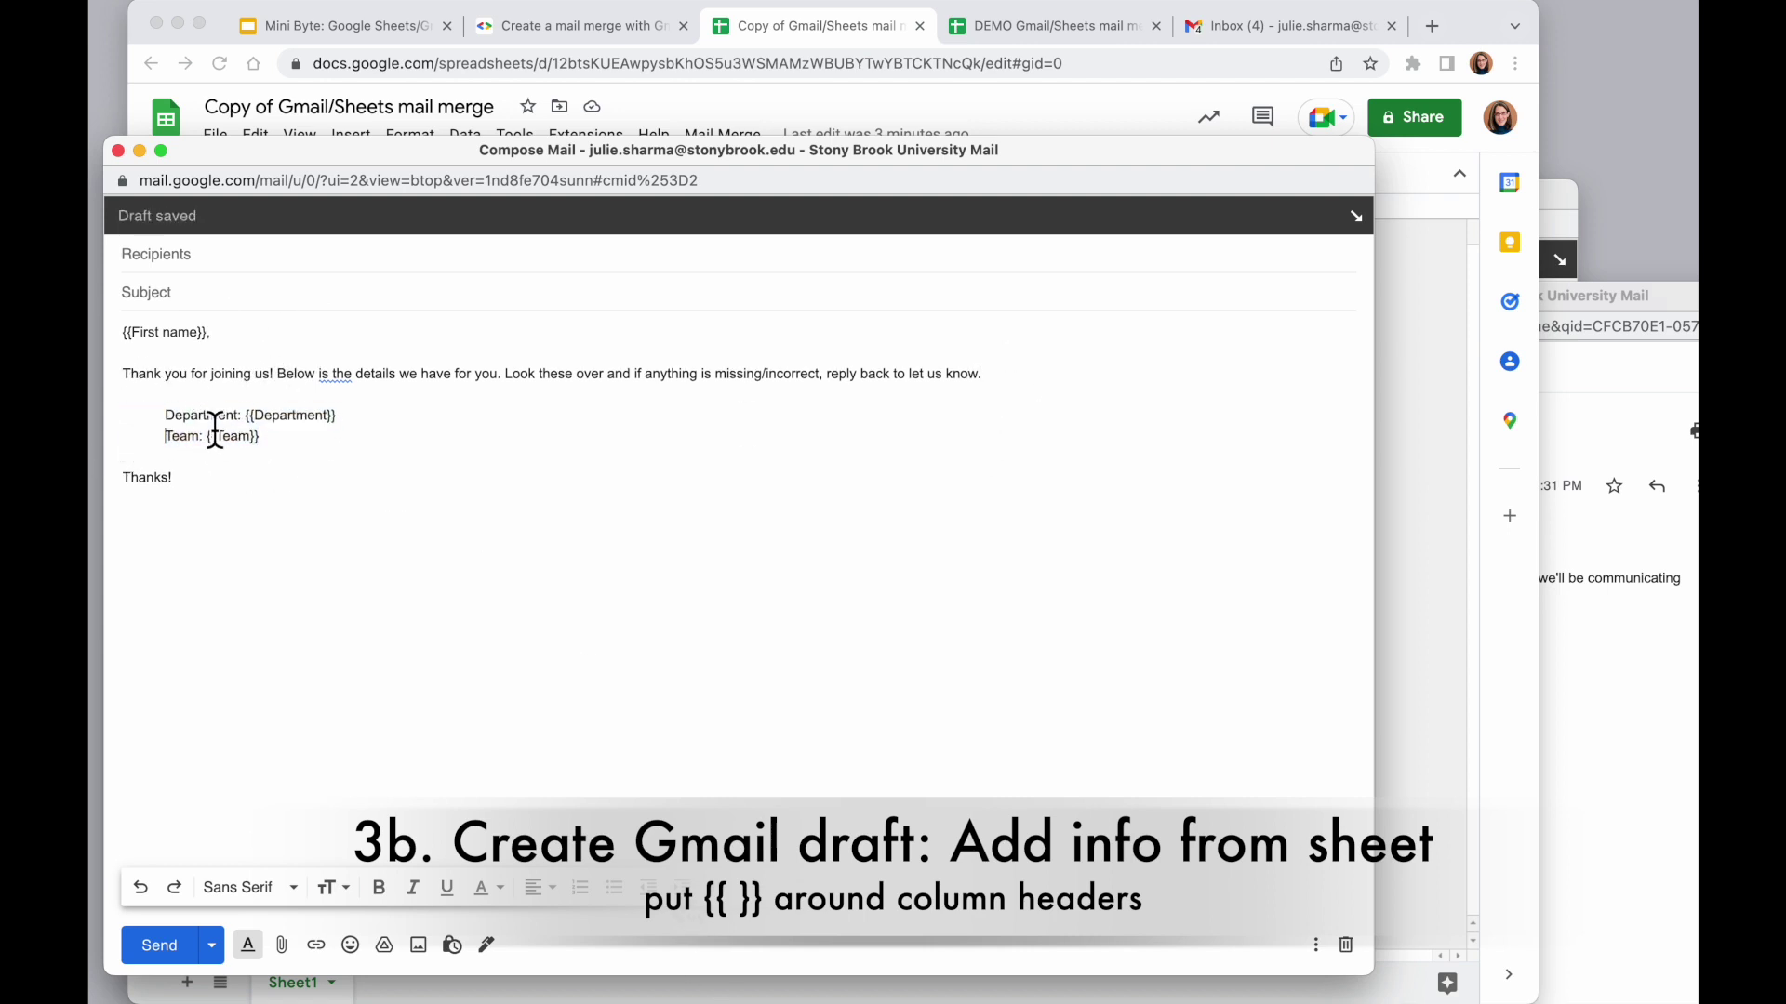
Bold the Department and Team labels and change 'is' to 'are' in the first sentence
double_click(200, 415)
key(super+b)
double_click(183, 437)
key(super+b)
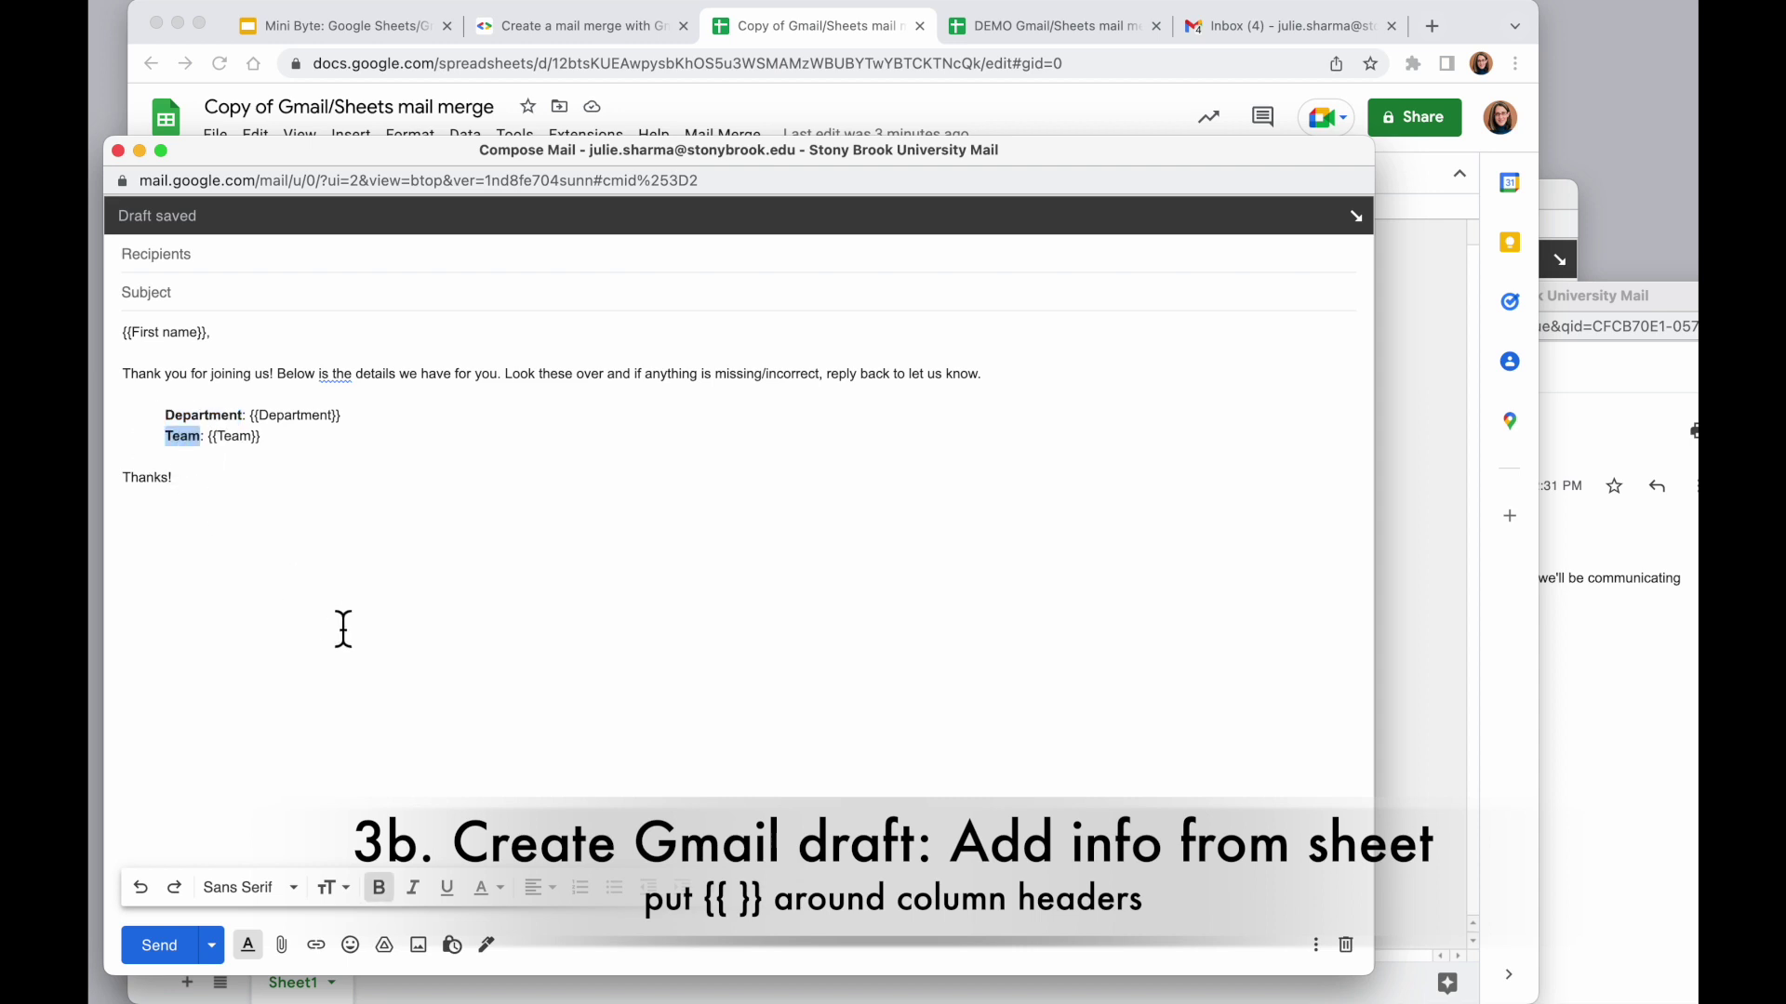
click(343, 630)
double_click(325, 376)
text(are)
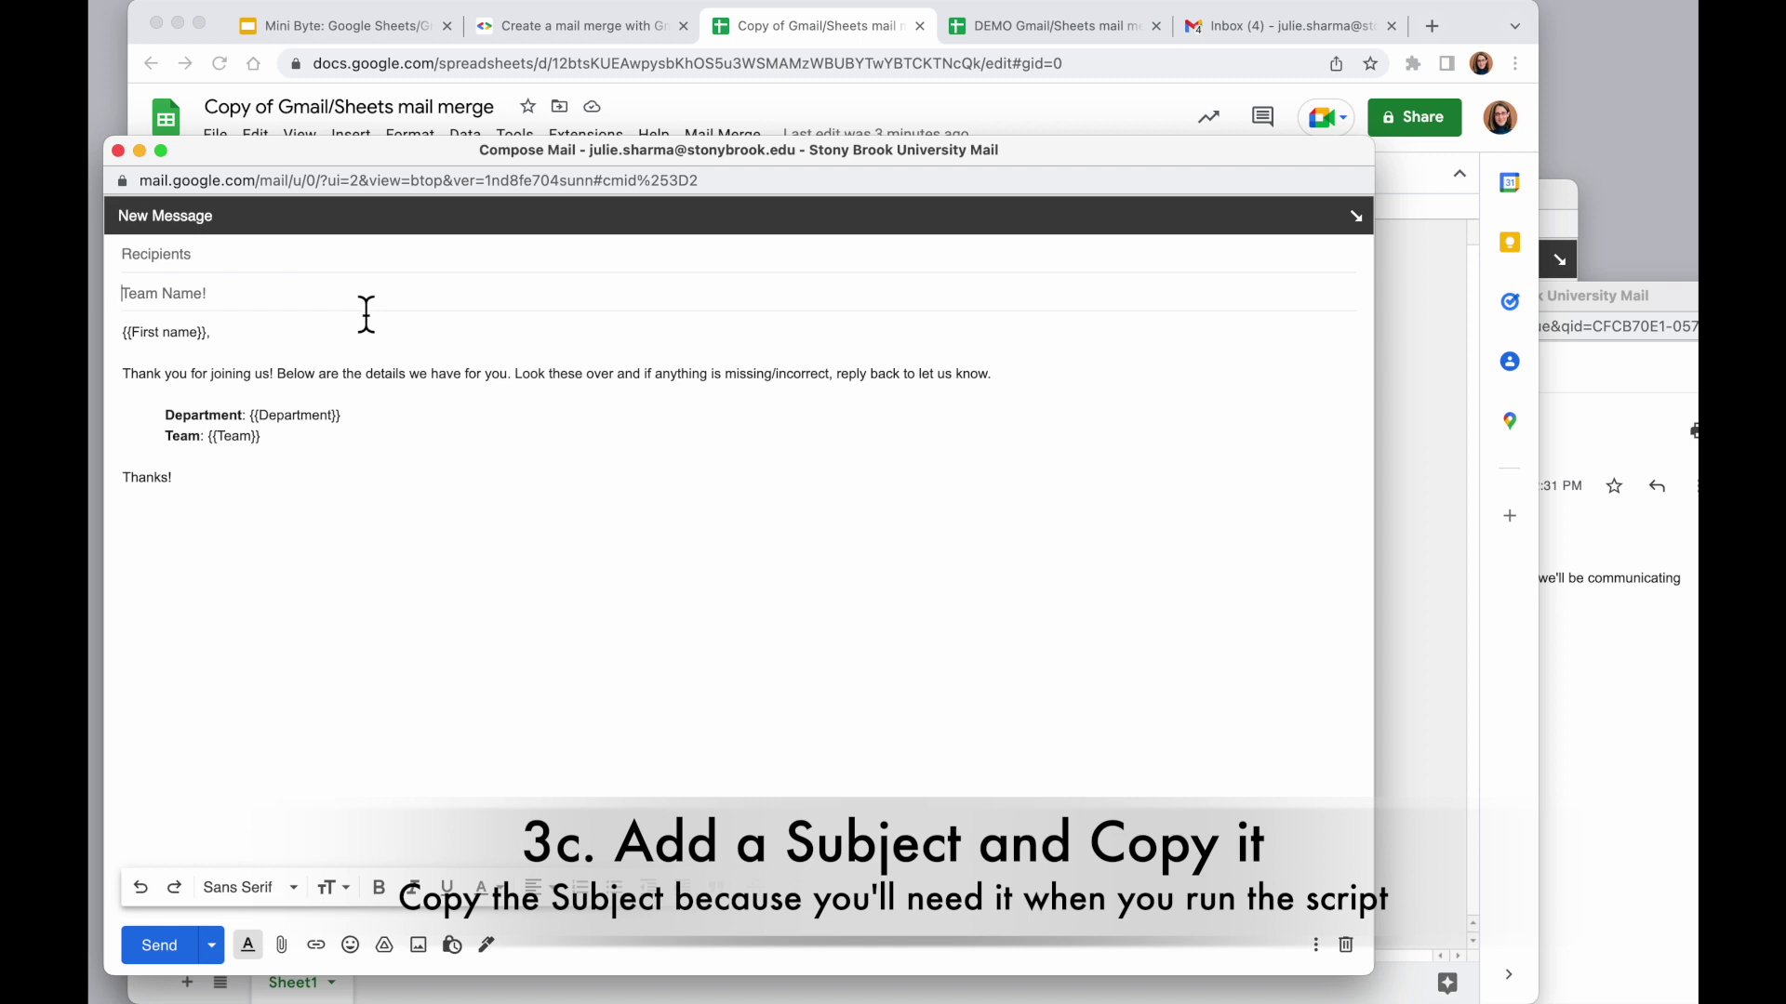
Enter 'Your Team Information' as the draft subject and copy that subject text
text(your)
key(Right)
key(Right)
key(Right)
key(Right)
key(Right)
key(Right)
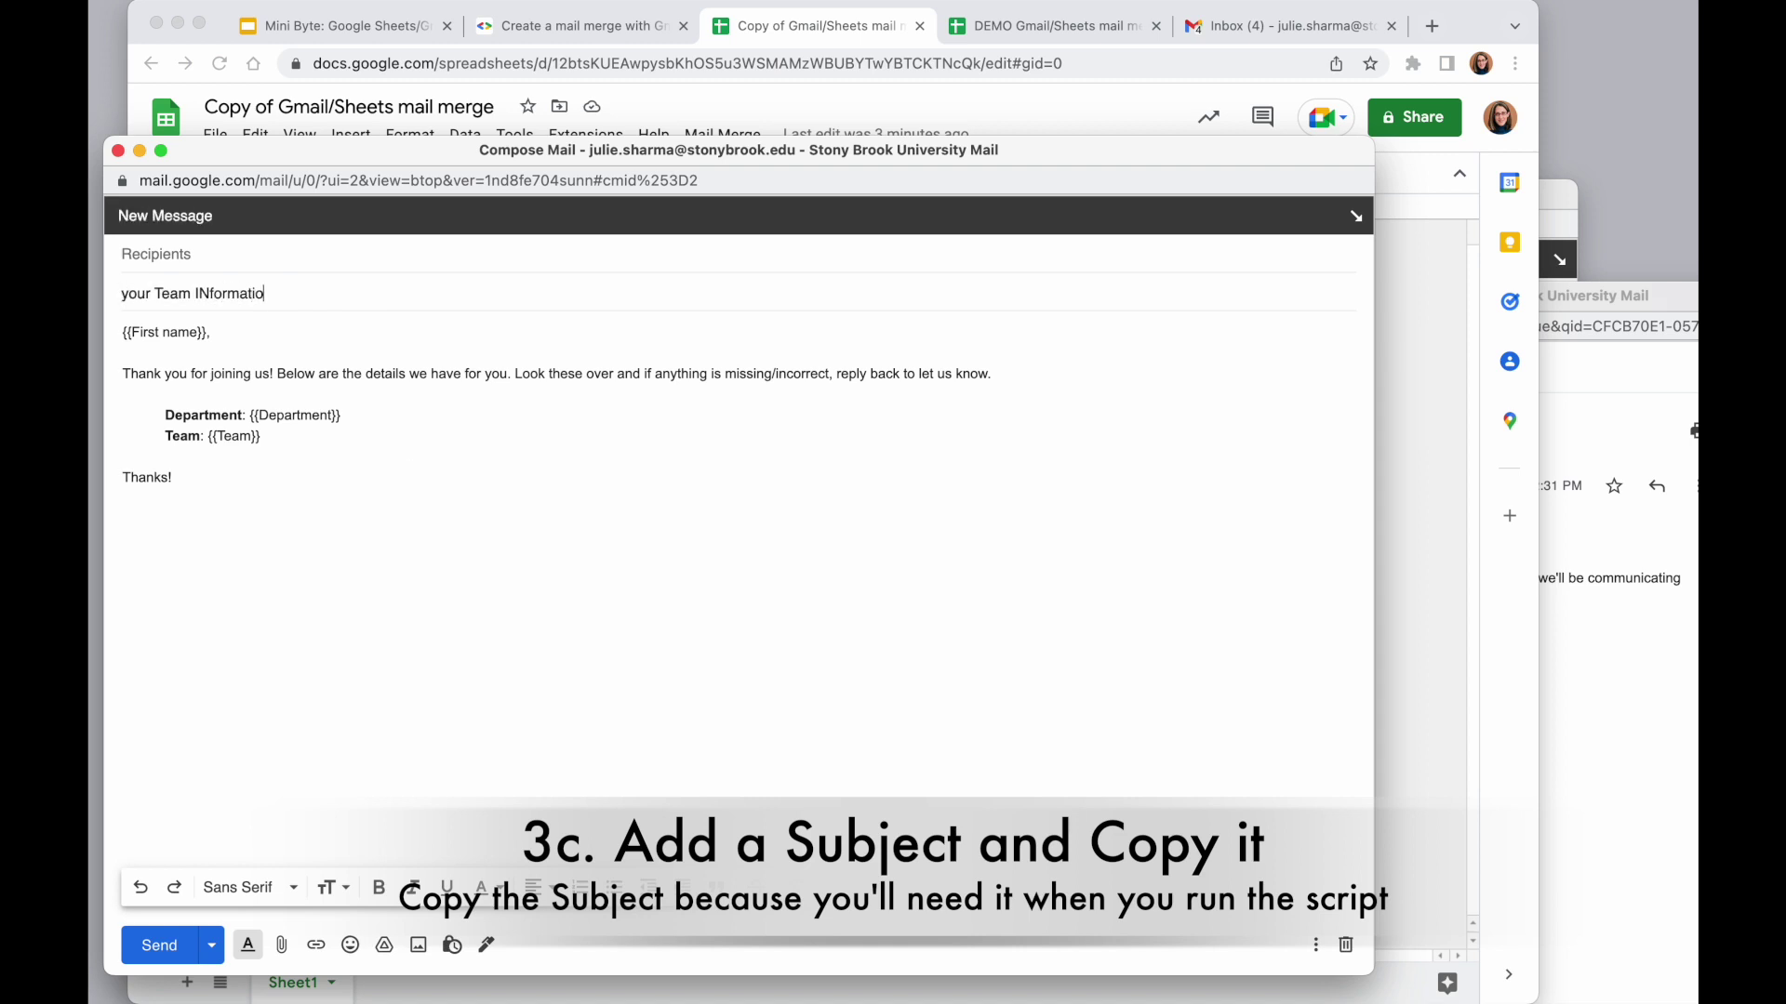
triple_click(231, 297)
right_click(225, 287)
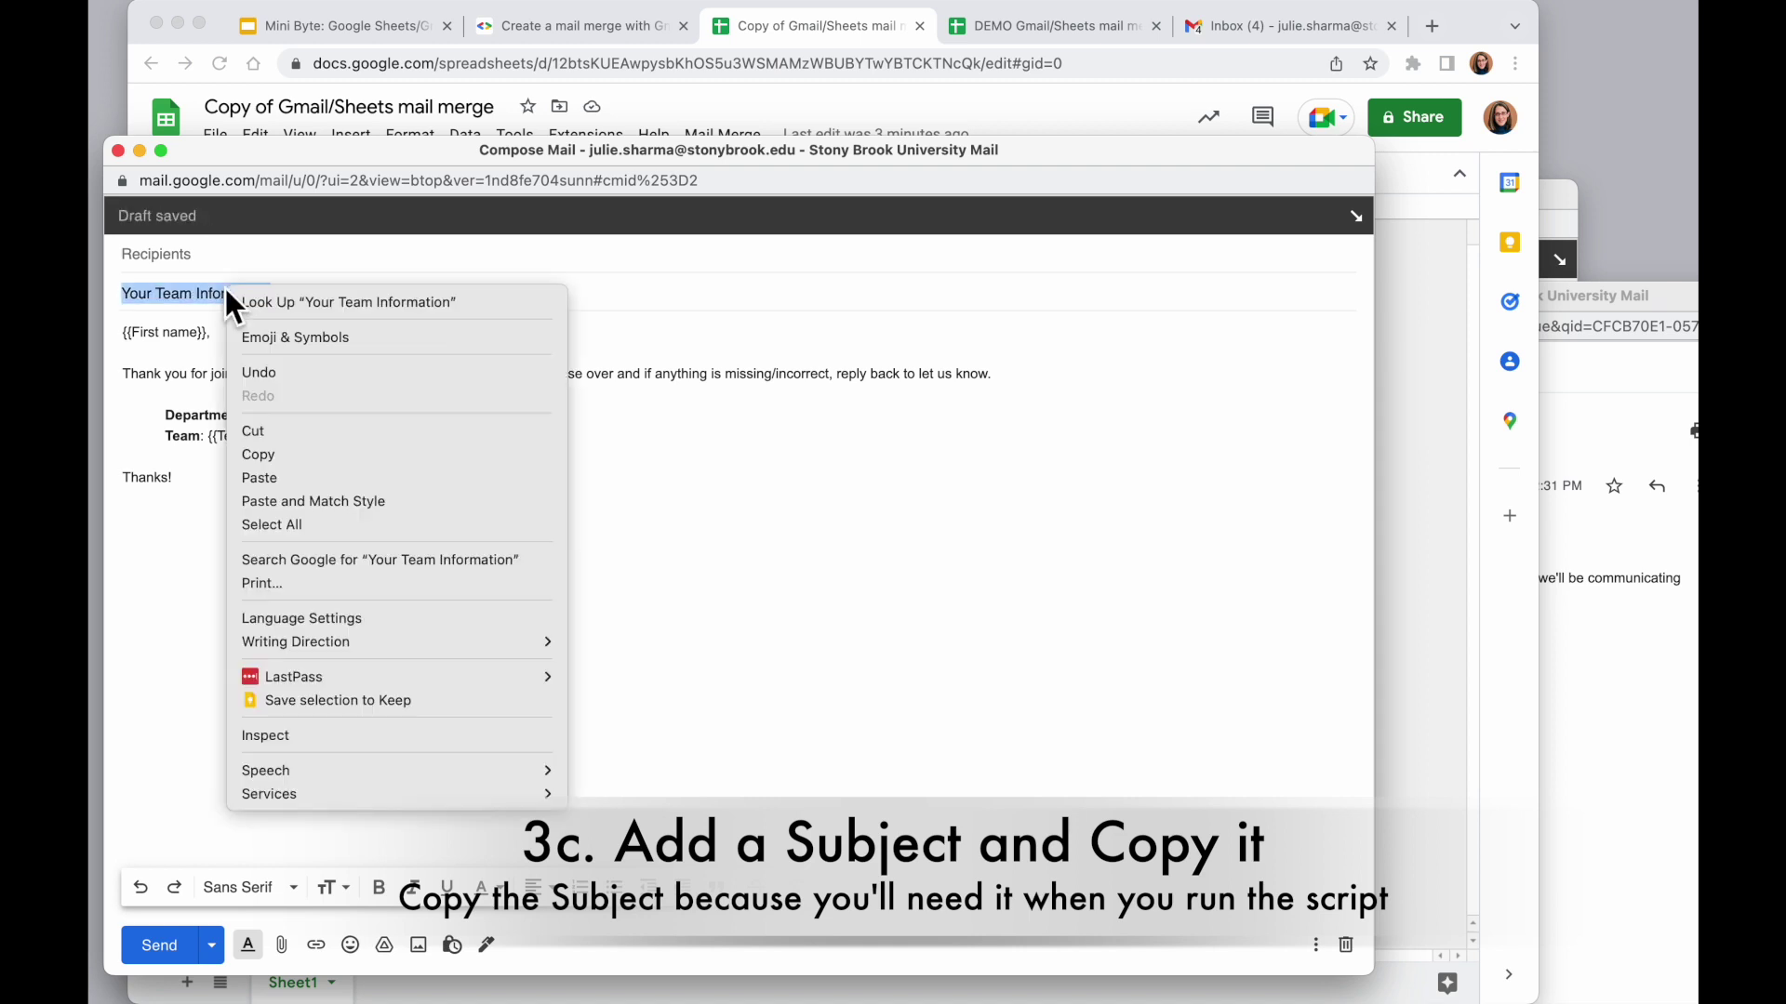
click(282, 458)
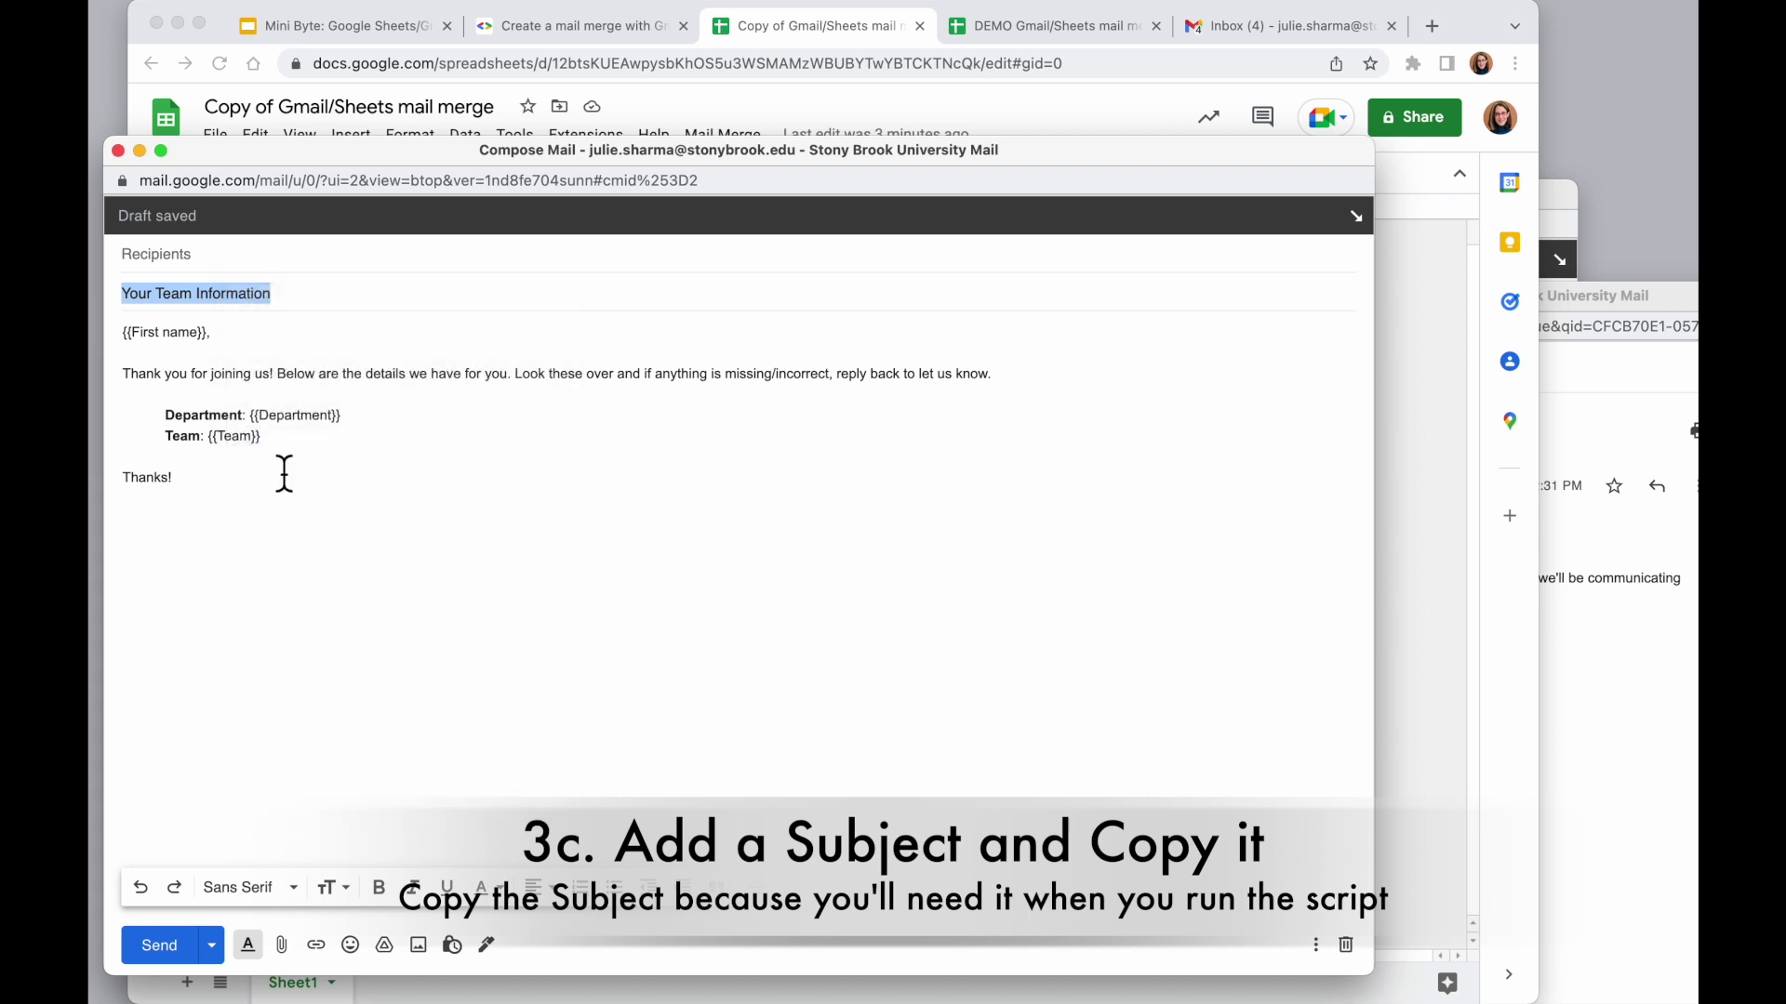
key(shift+Tab)
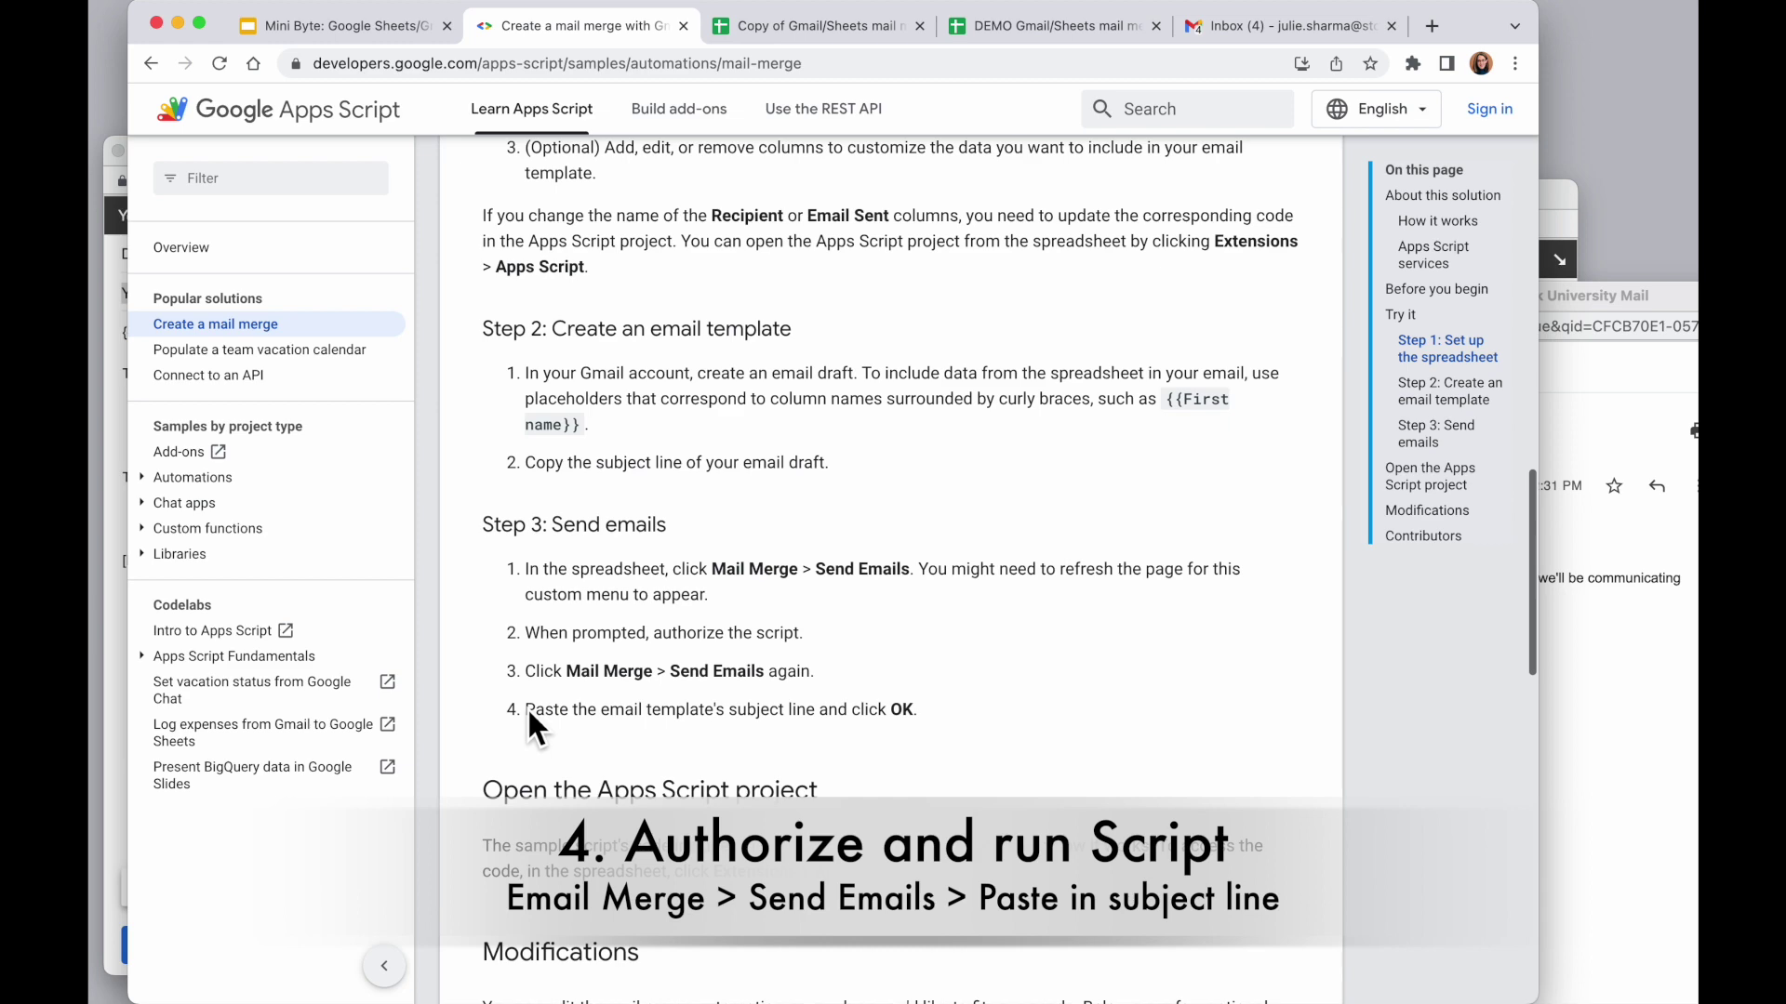
Scroll the guide to Step 3: Send emails, then return to the 'Copy of Gmail/Sheets mail merge' sheet
scroll(478, 621, down, 3)
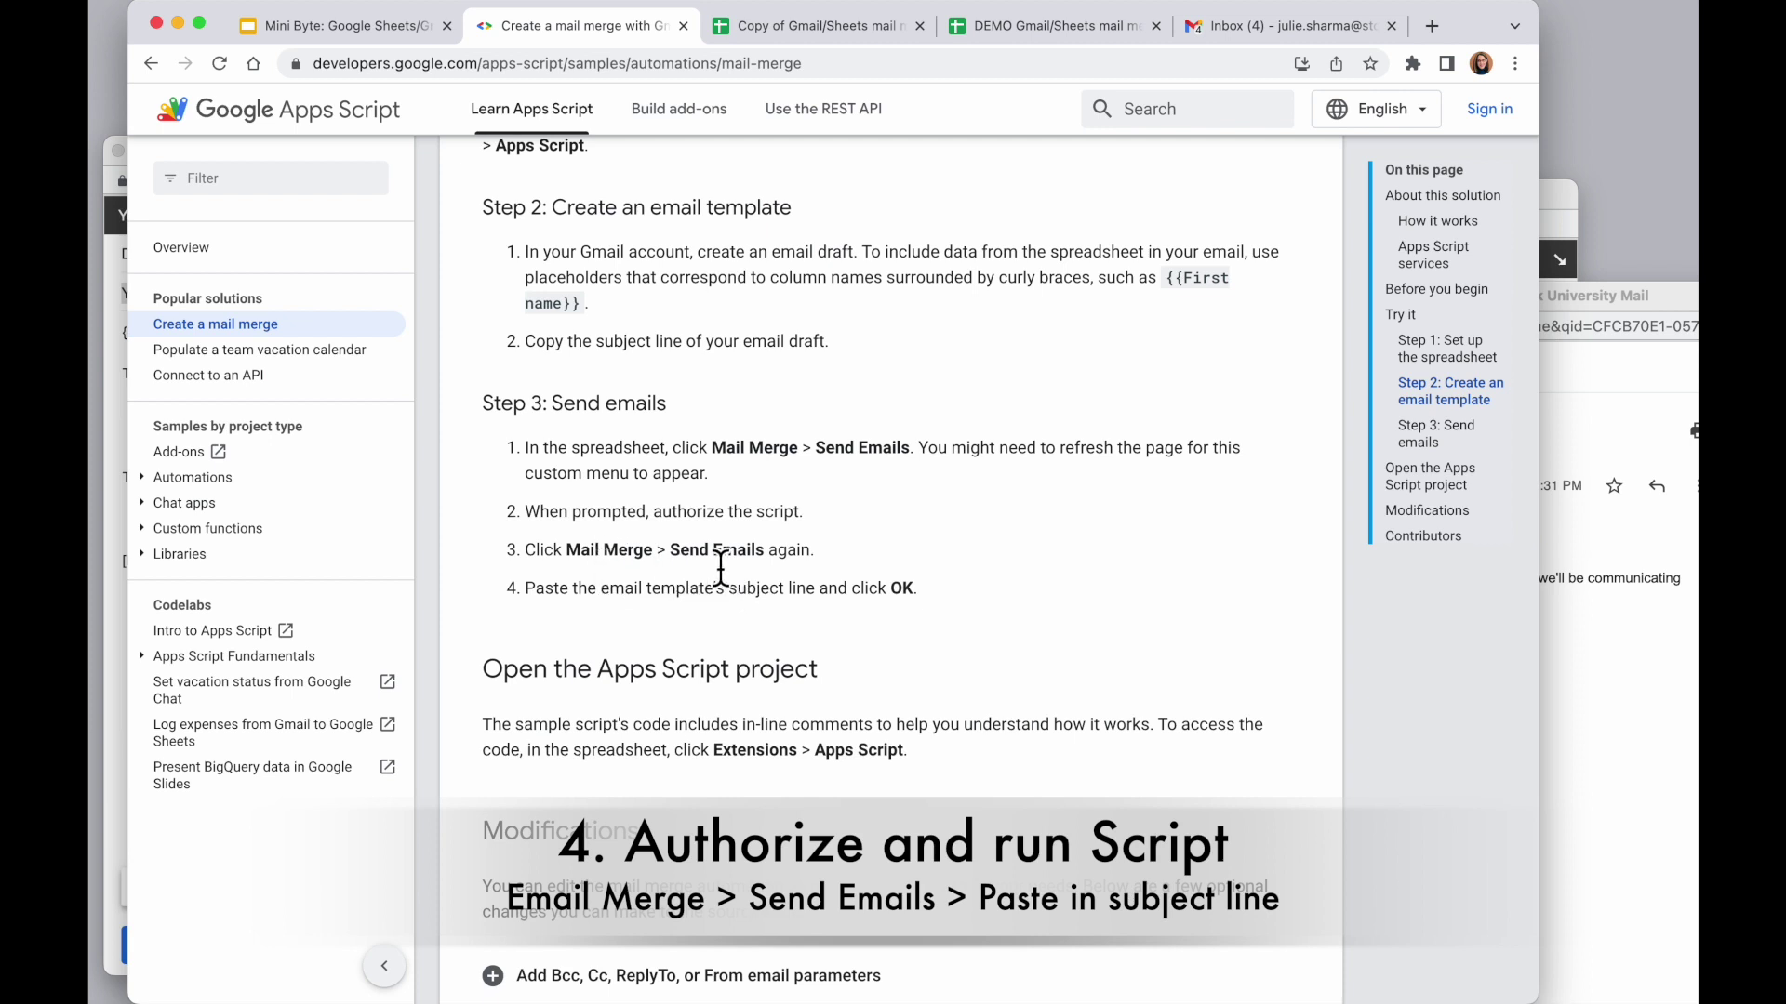
click(806, 26)
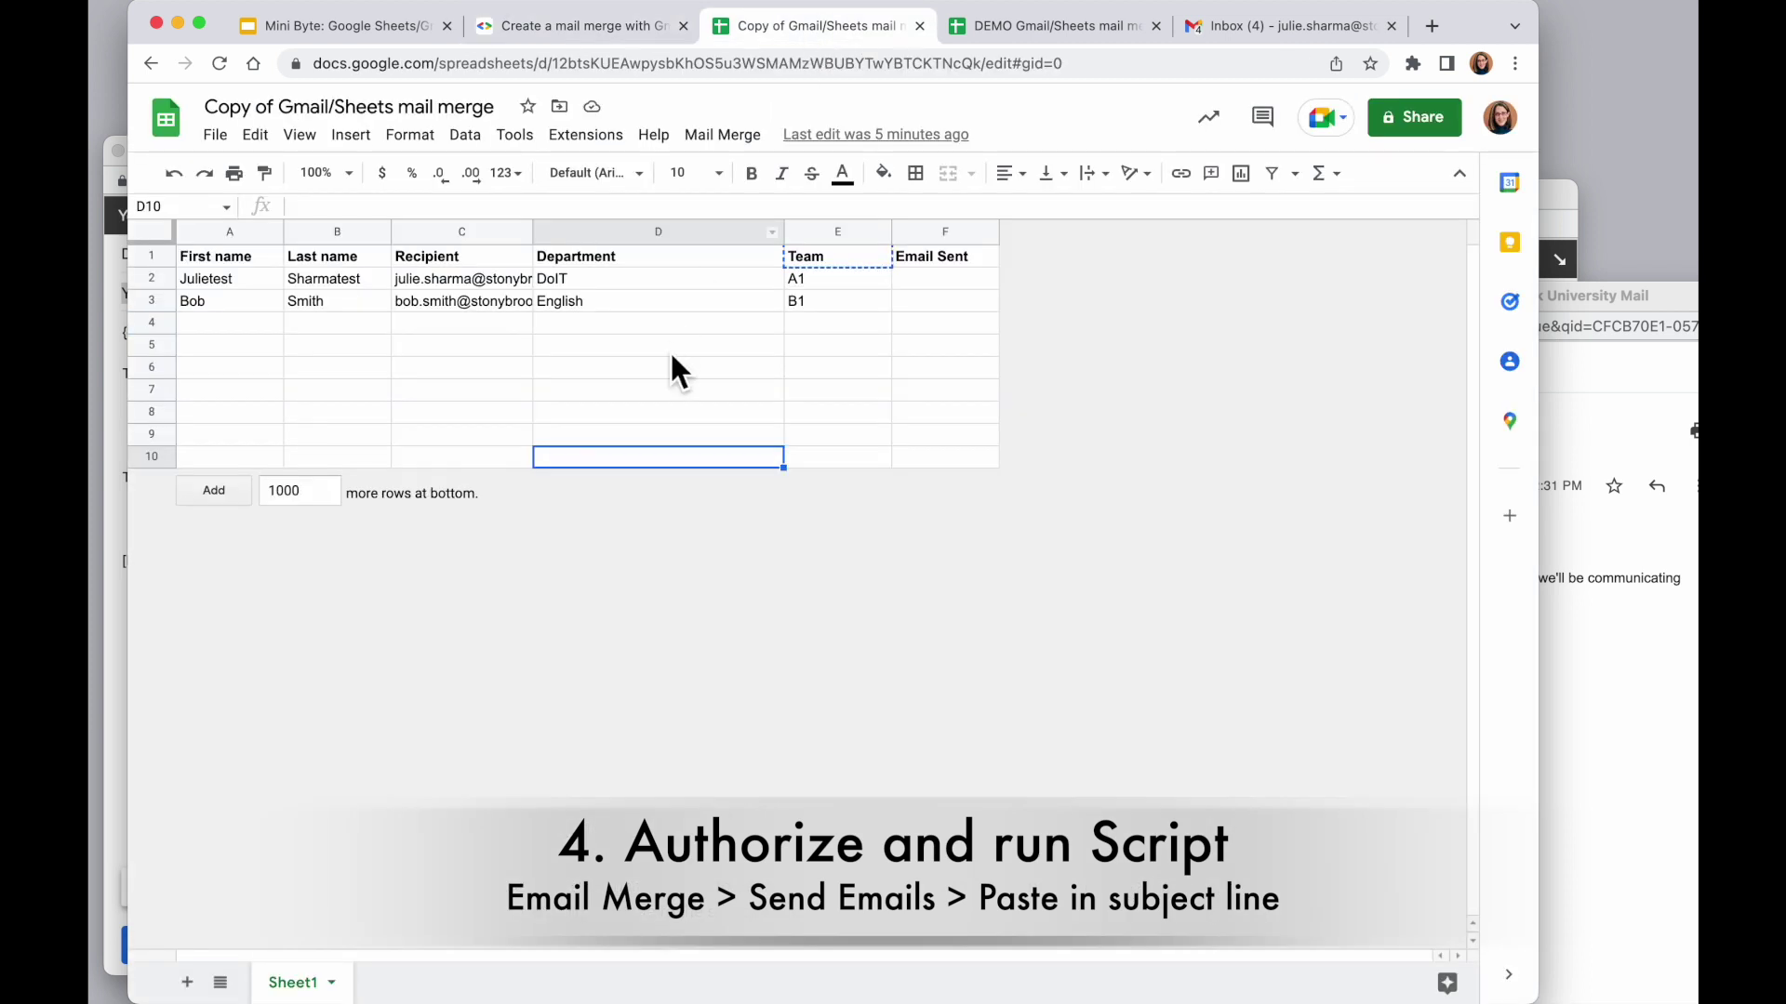
Start Mail Merge > Send Emails and allow the script access to the signed-in Google account
click(744, 135)
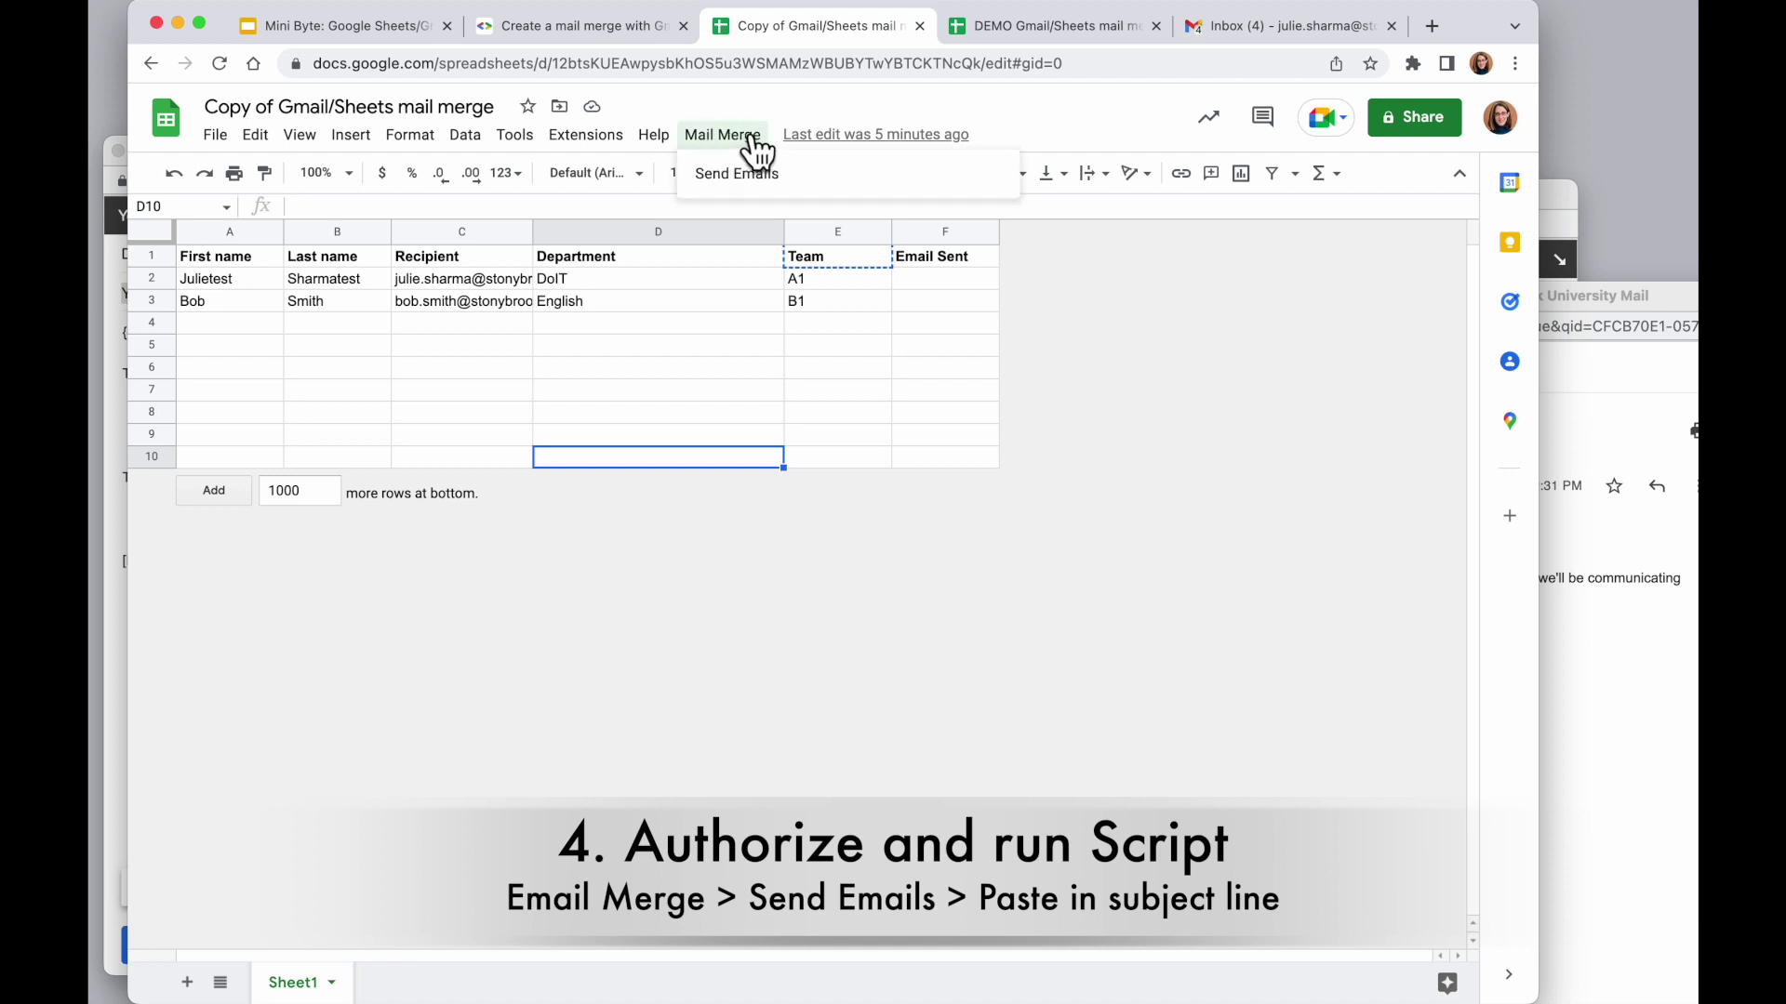
click(786, 173)
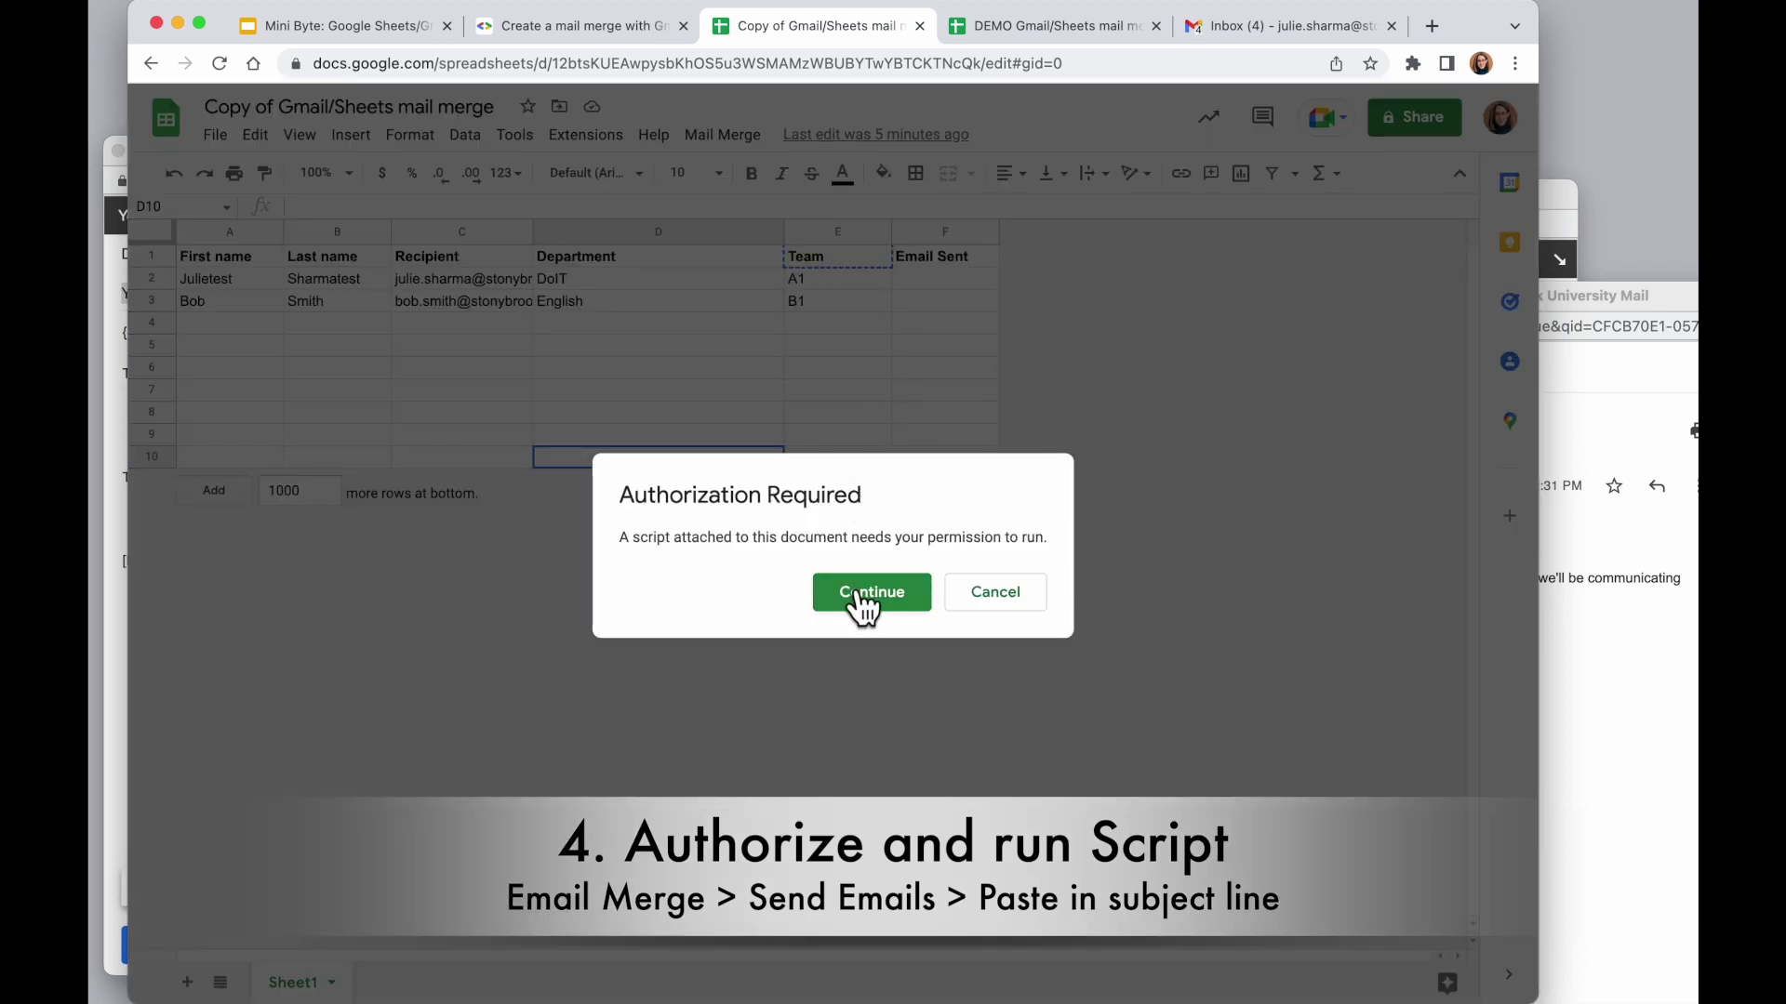
click(867, 599)
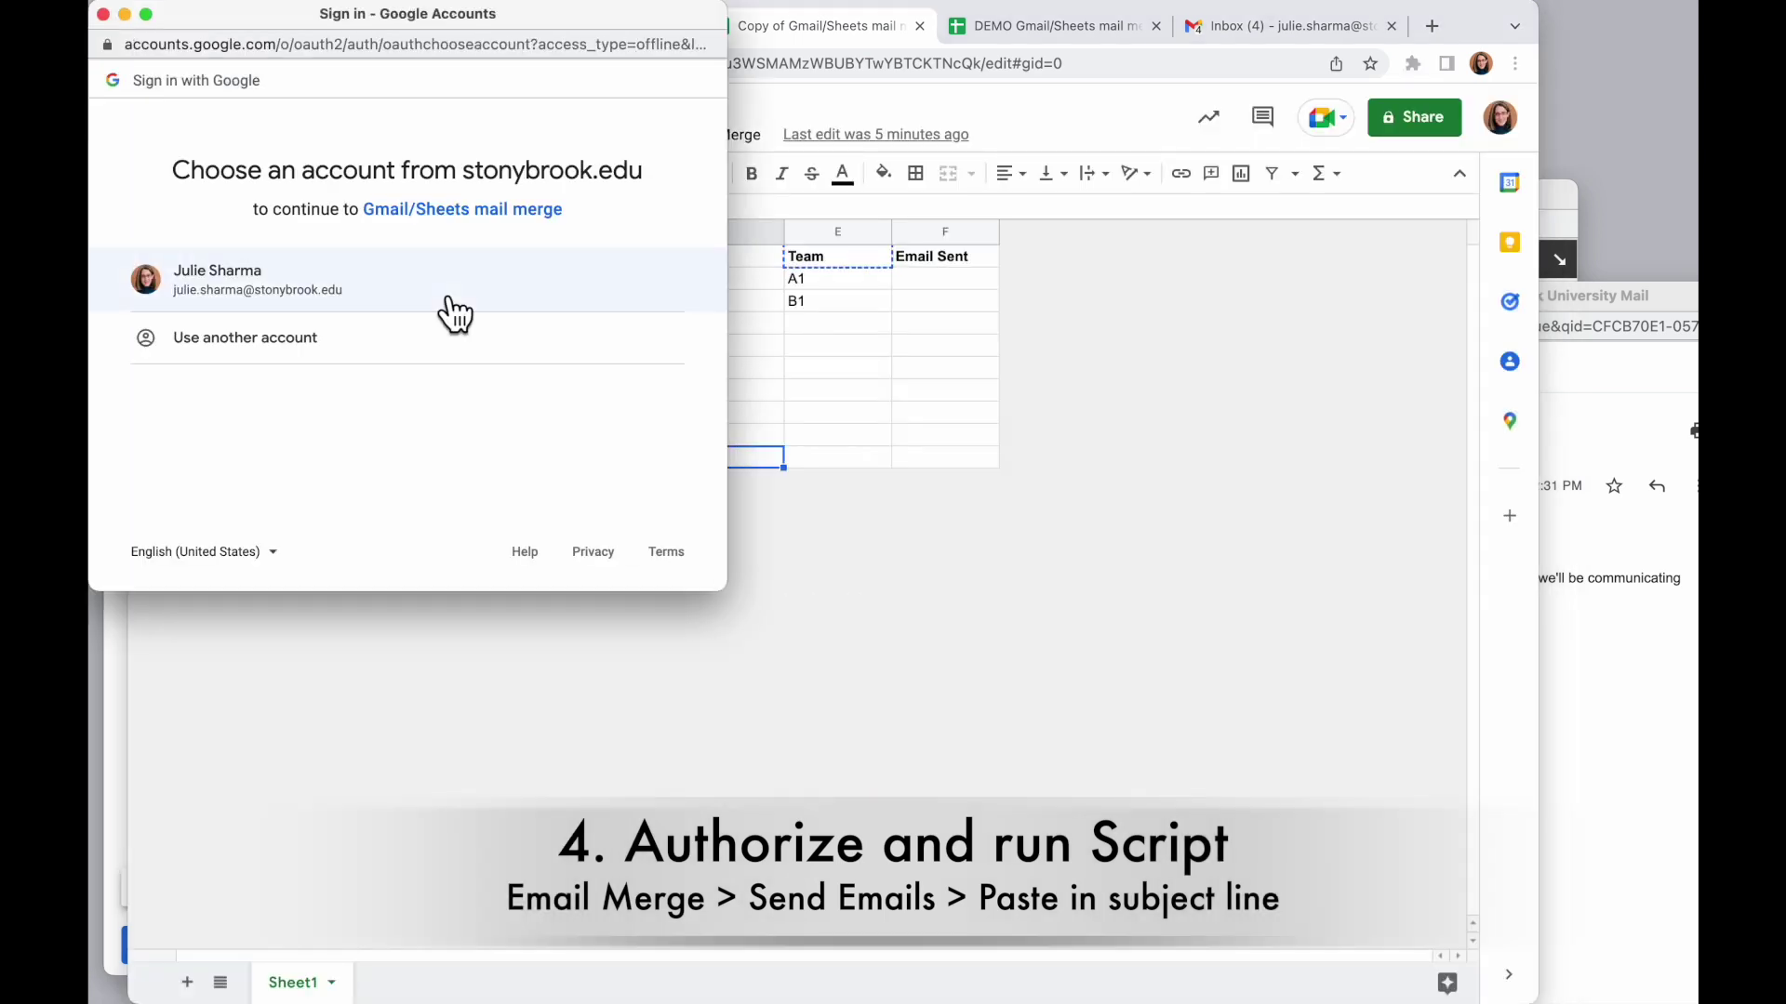
click(420, 279)
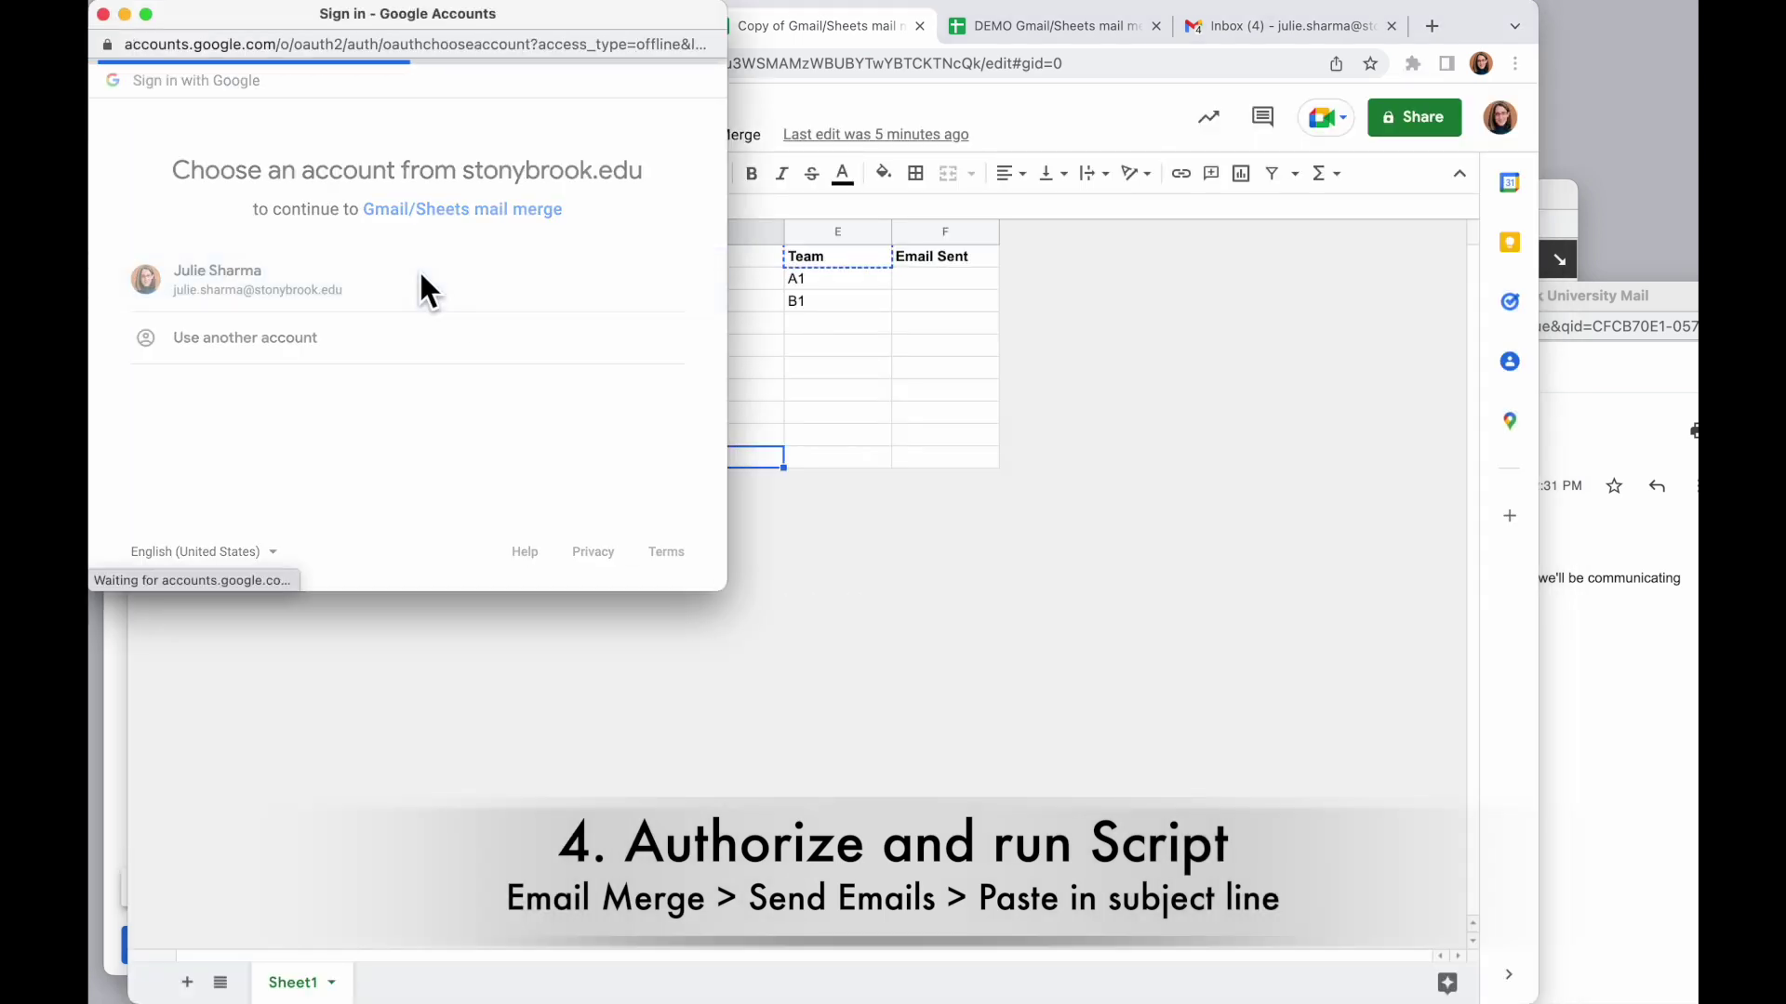
scroll(521, 419, down, 2)
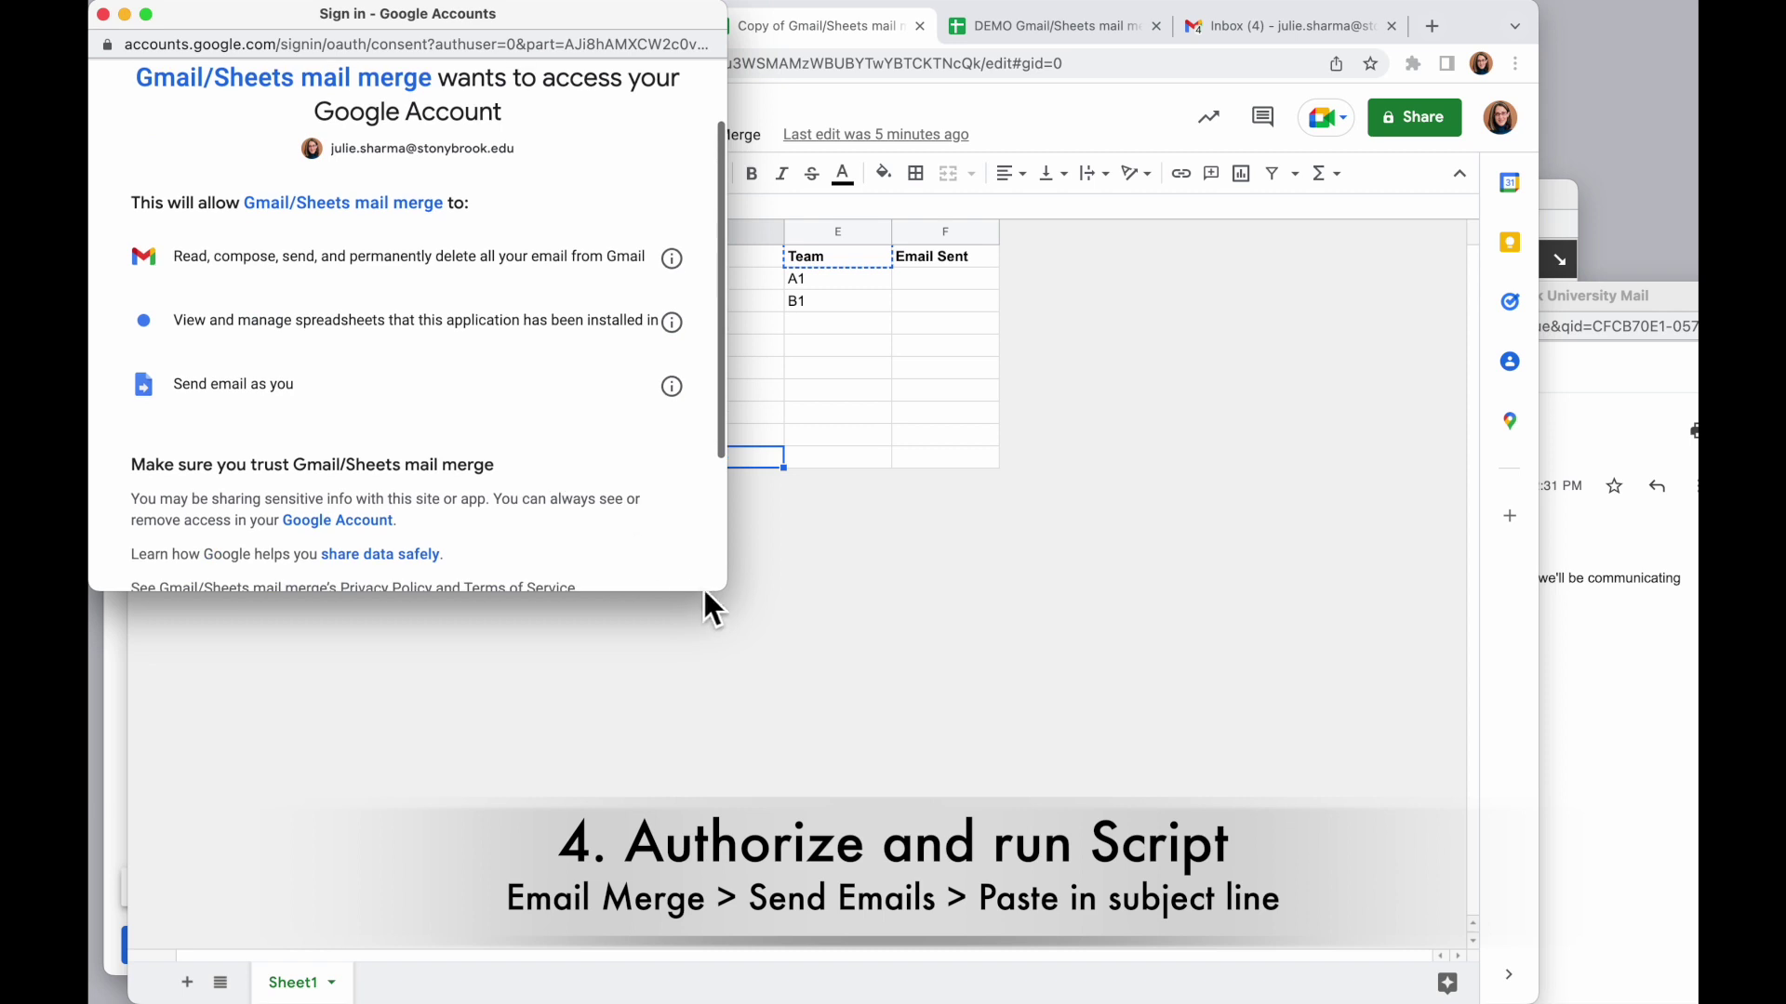
drag(722, 589, 732, 773)
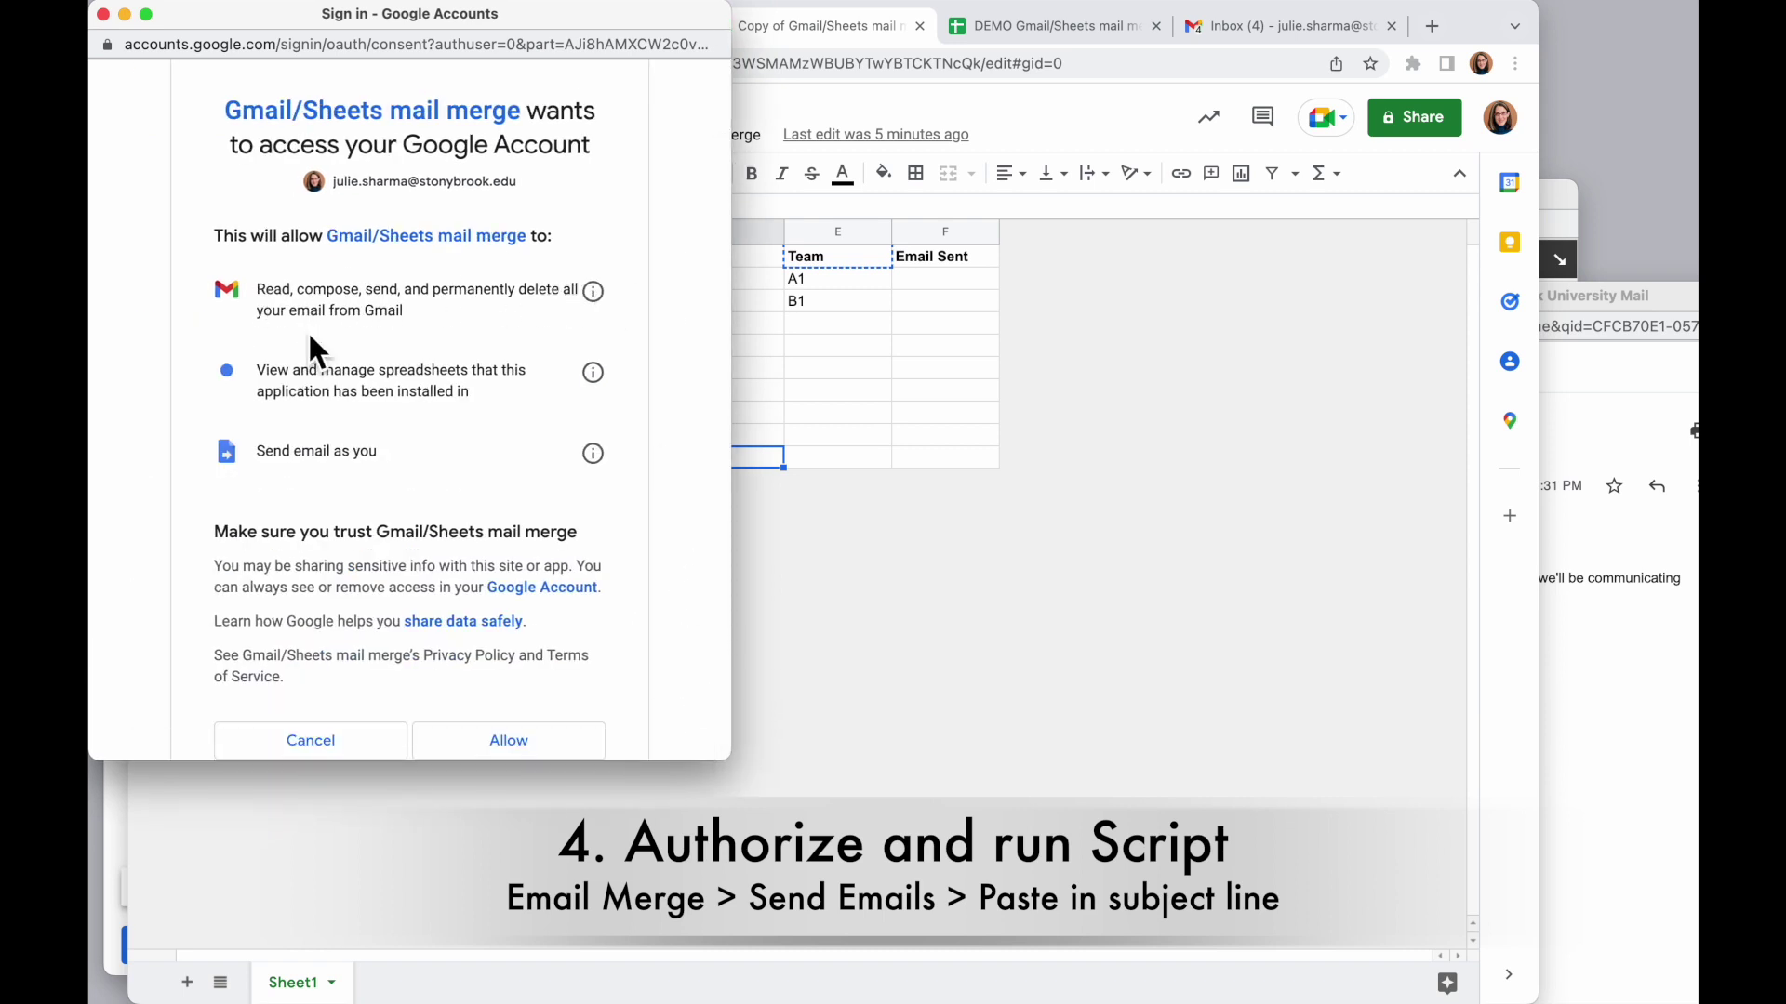
scroll(490, 398, down, 3)
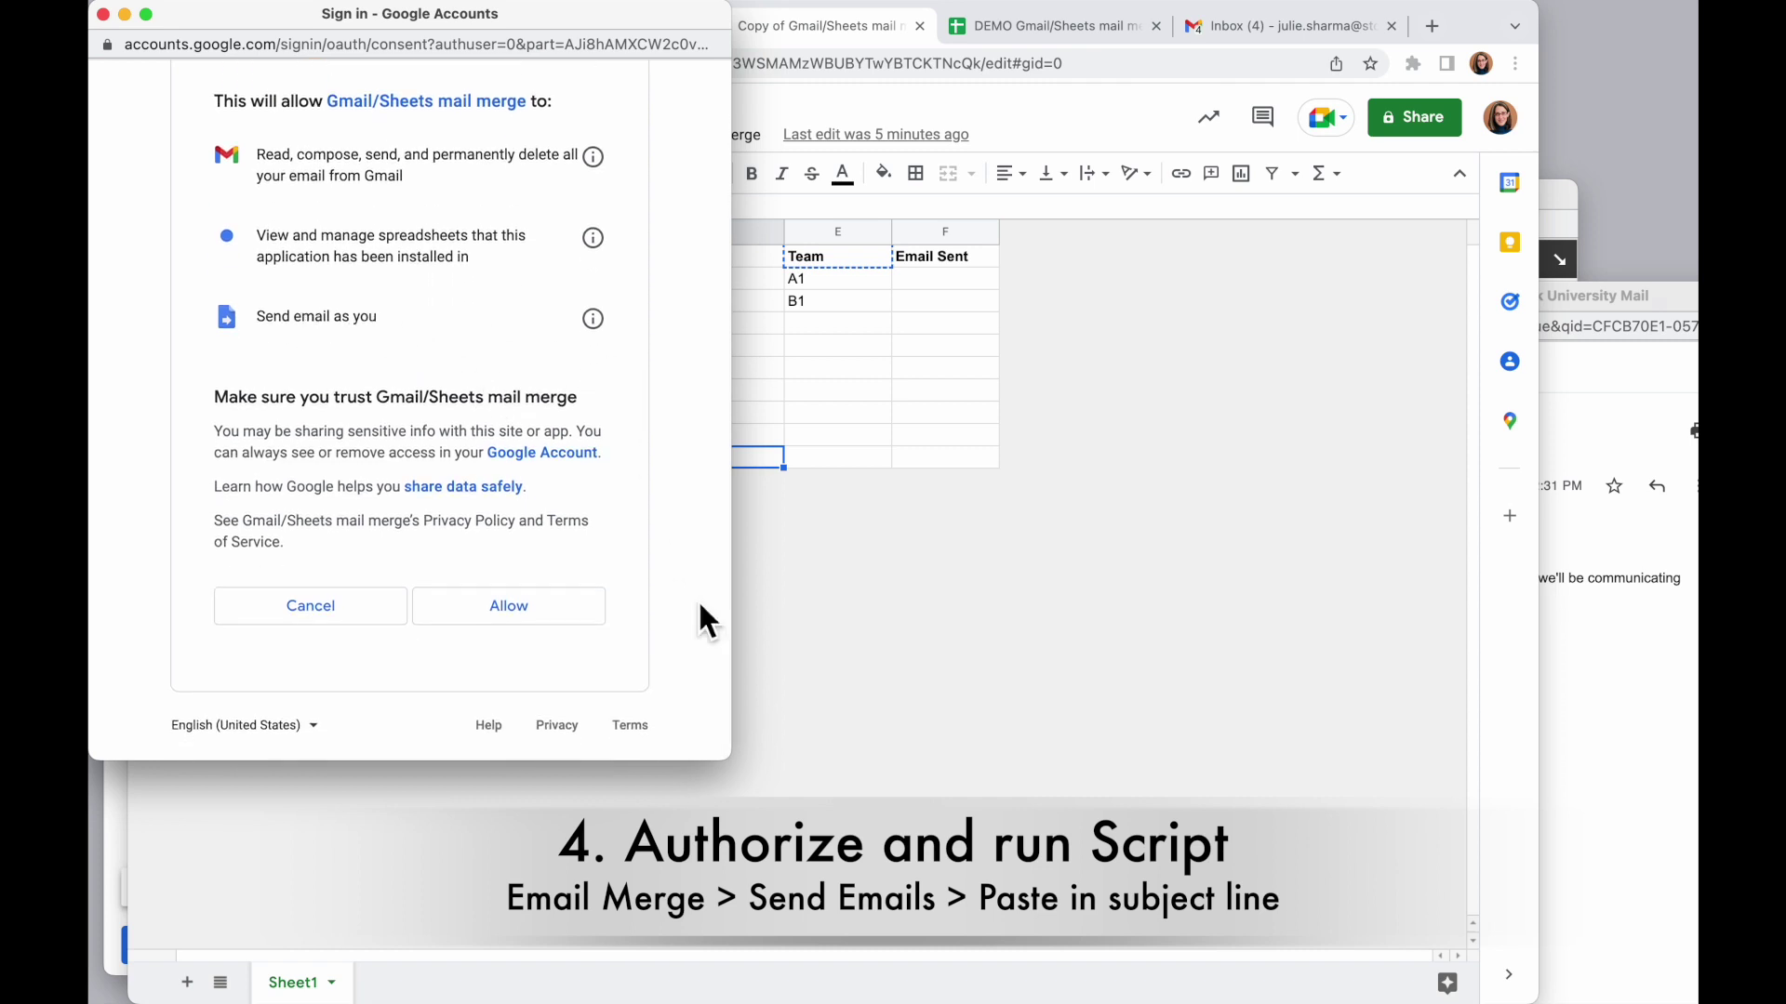
click(510, 610)
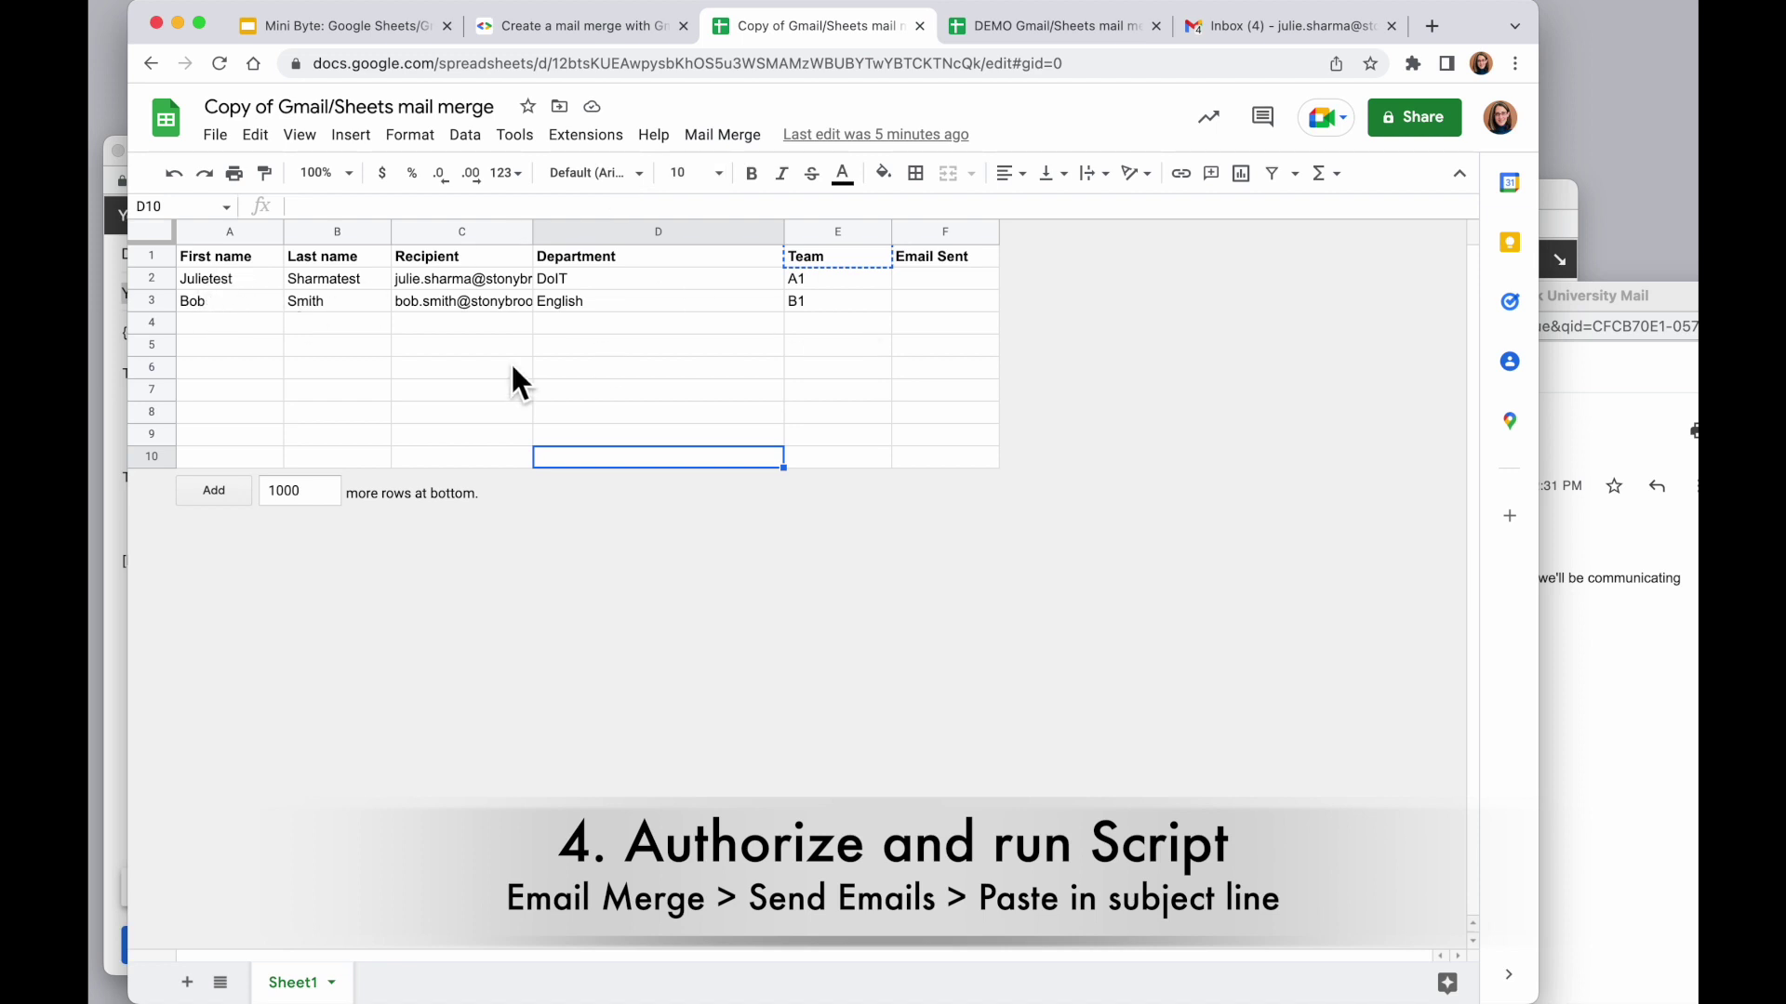
Send the merge emails with the pasted 'Your Team Information' subject, stamping both rows 25/07/2022
click(724, 138)
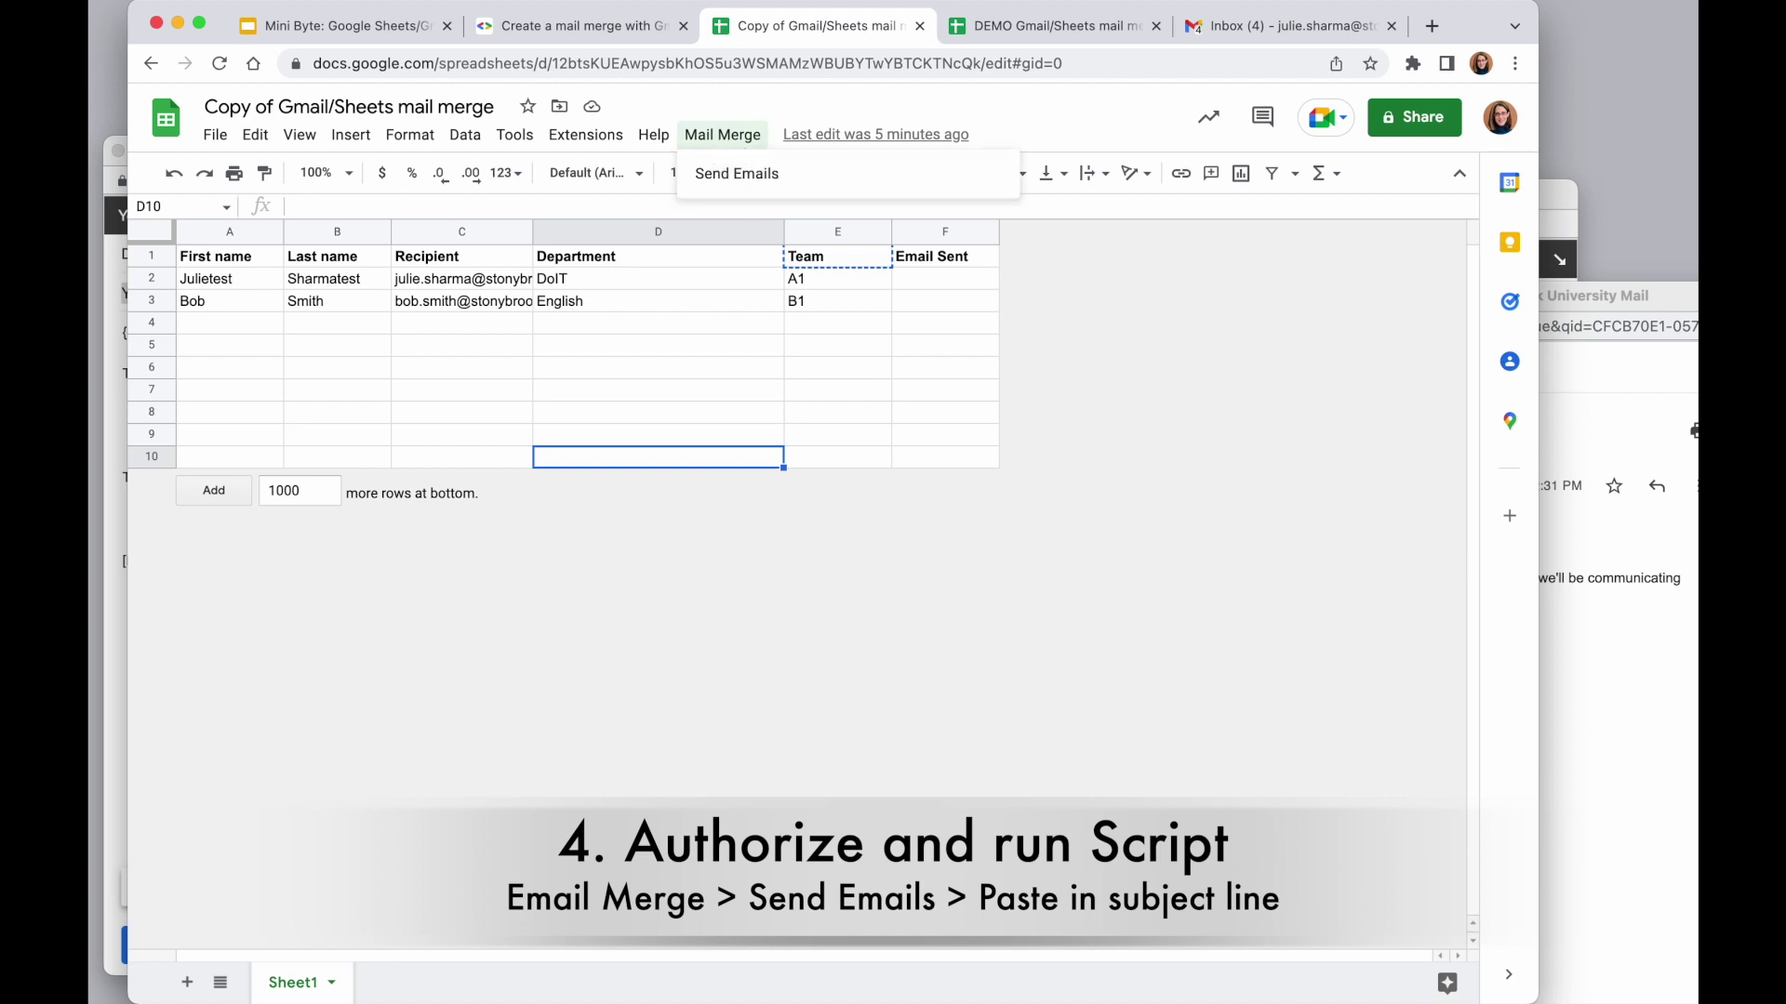
click(773, 180)
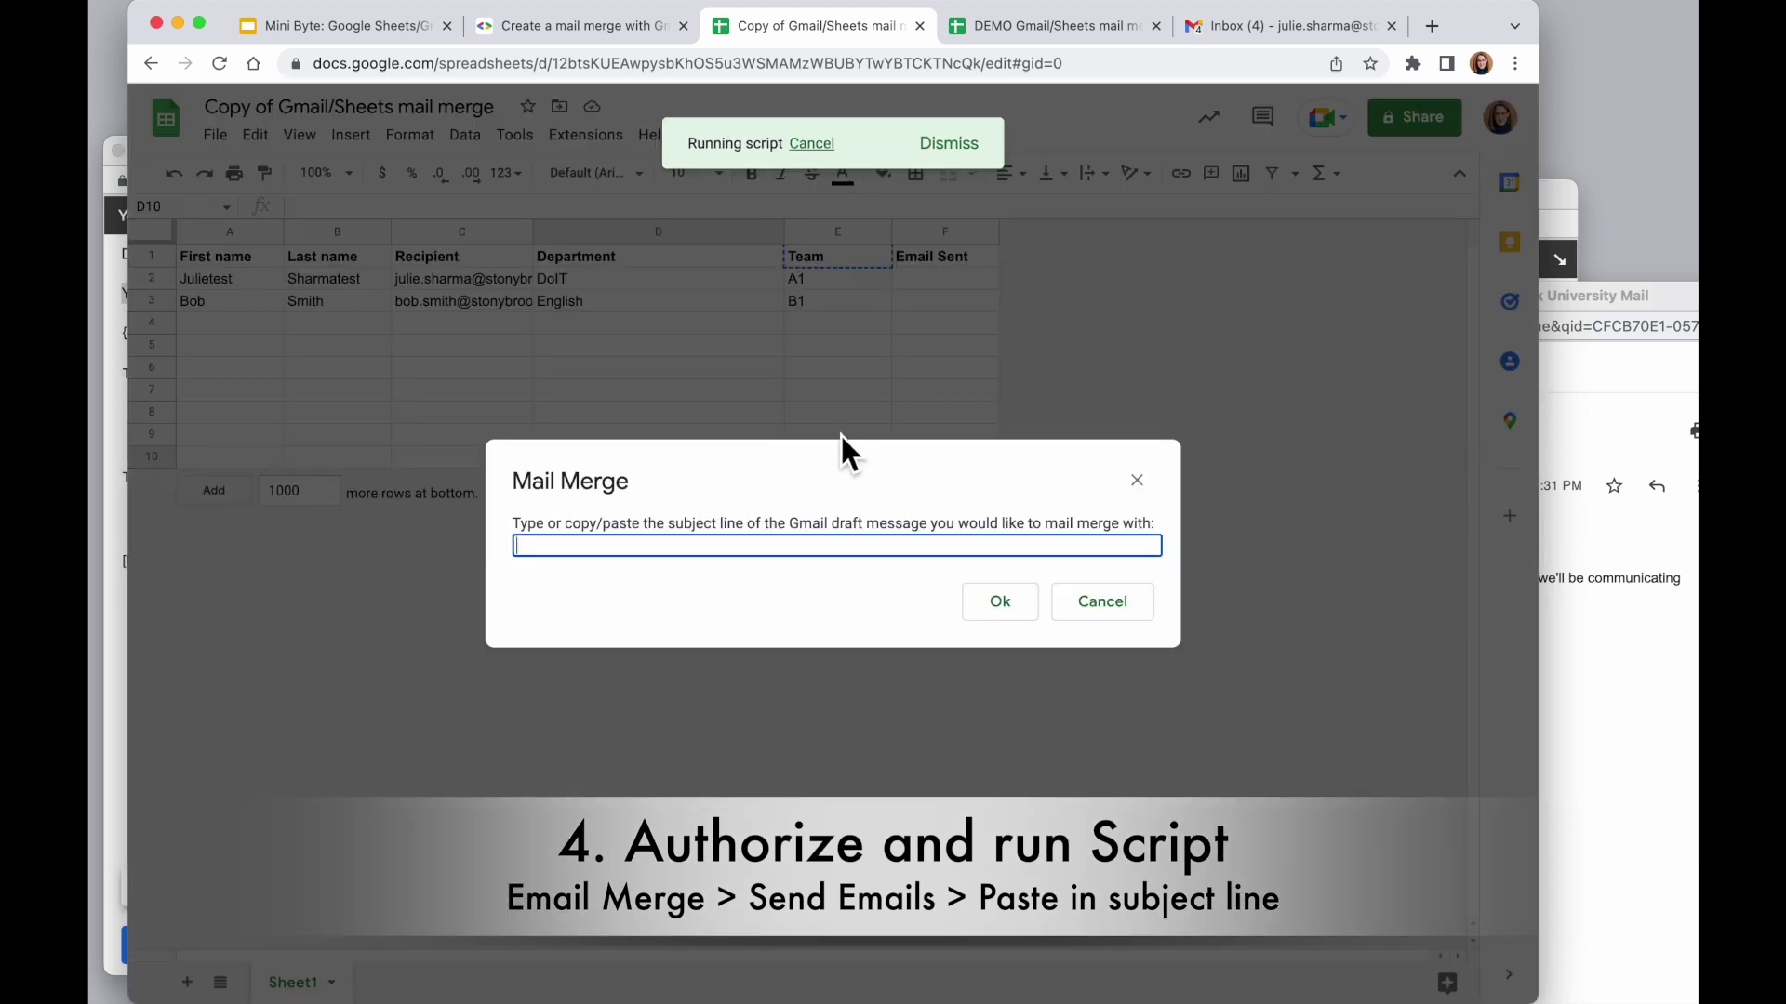
right_click(601, 546)
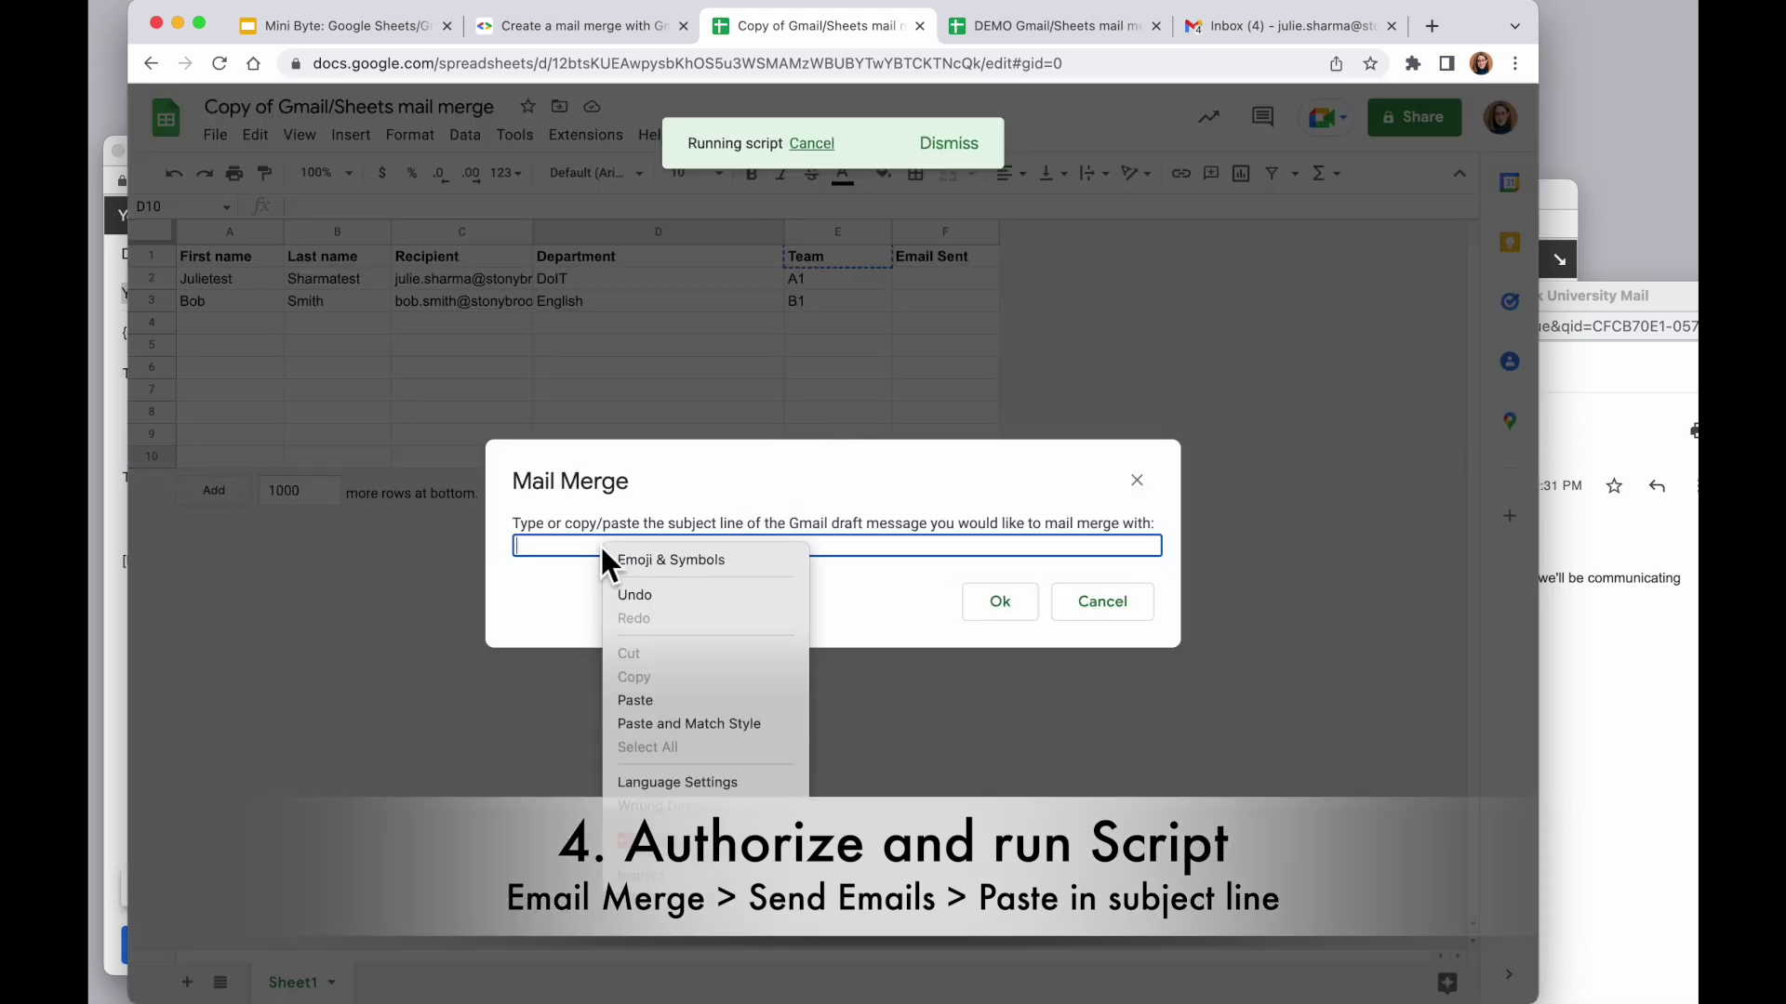
click(677, 704)
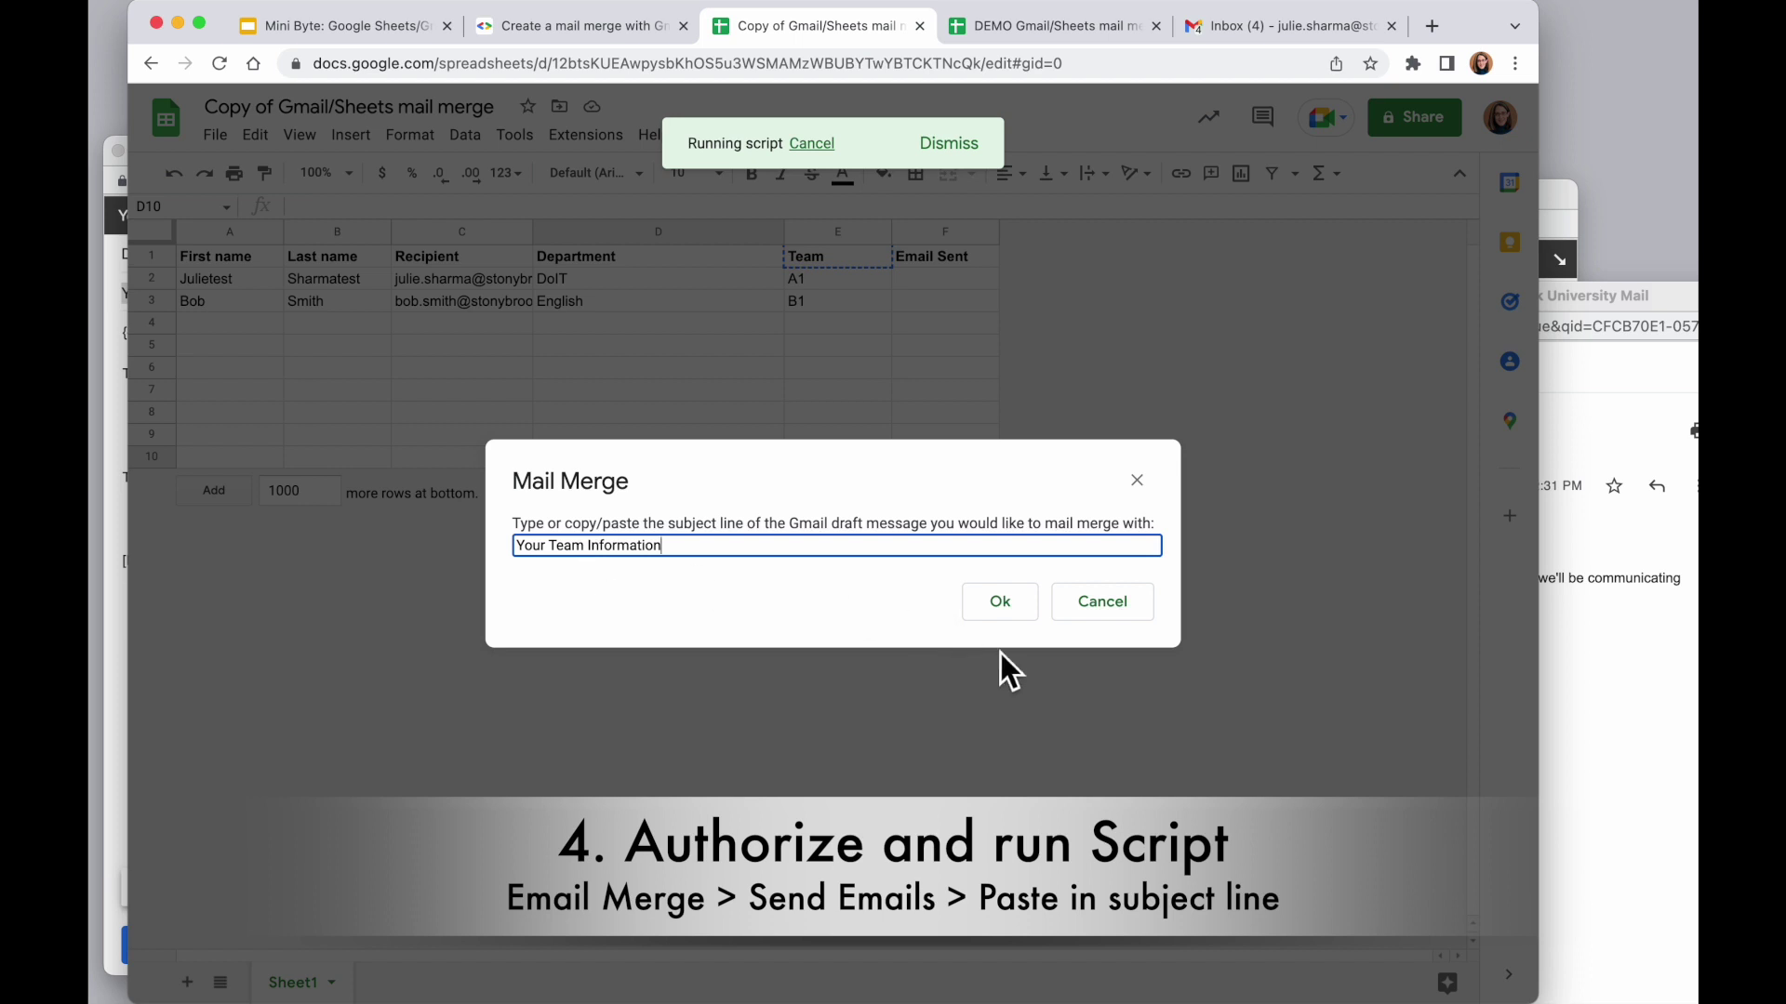
click(1010, 614)
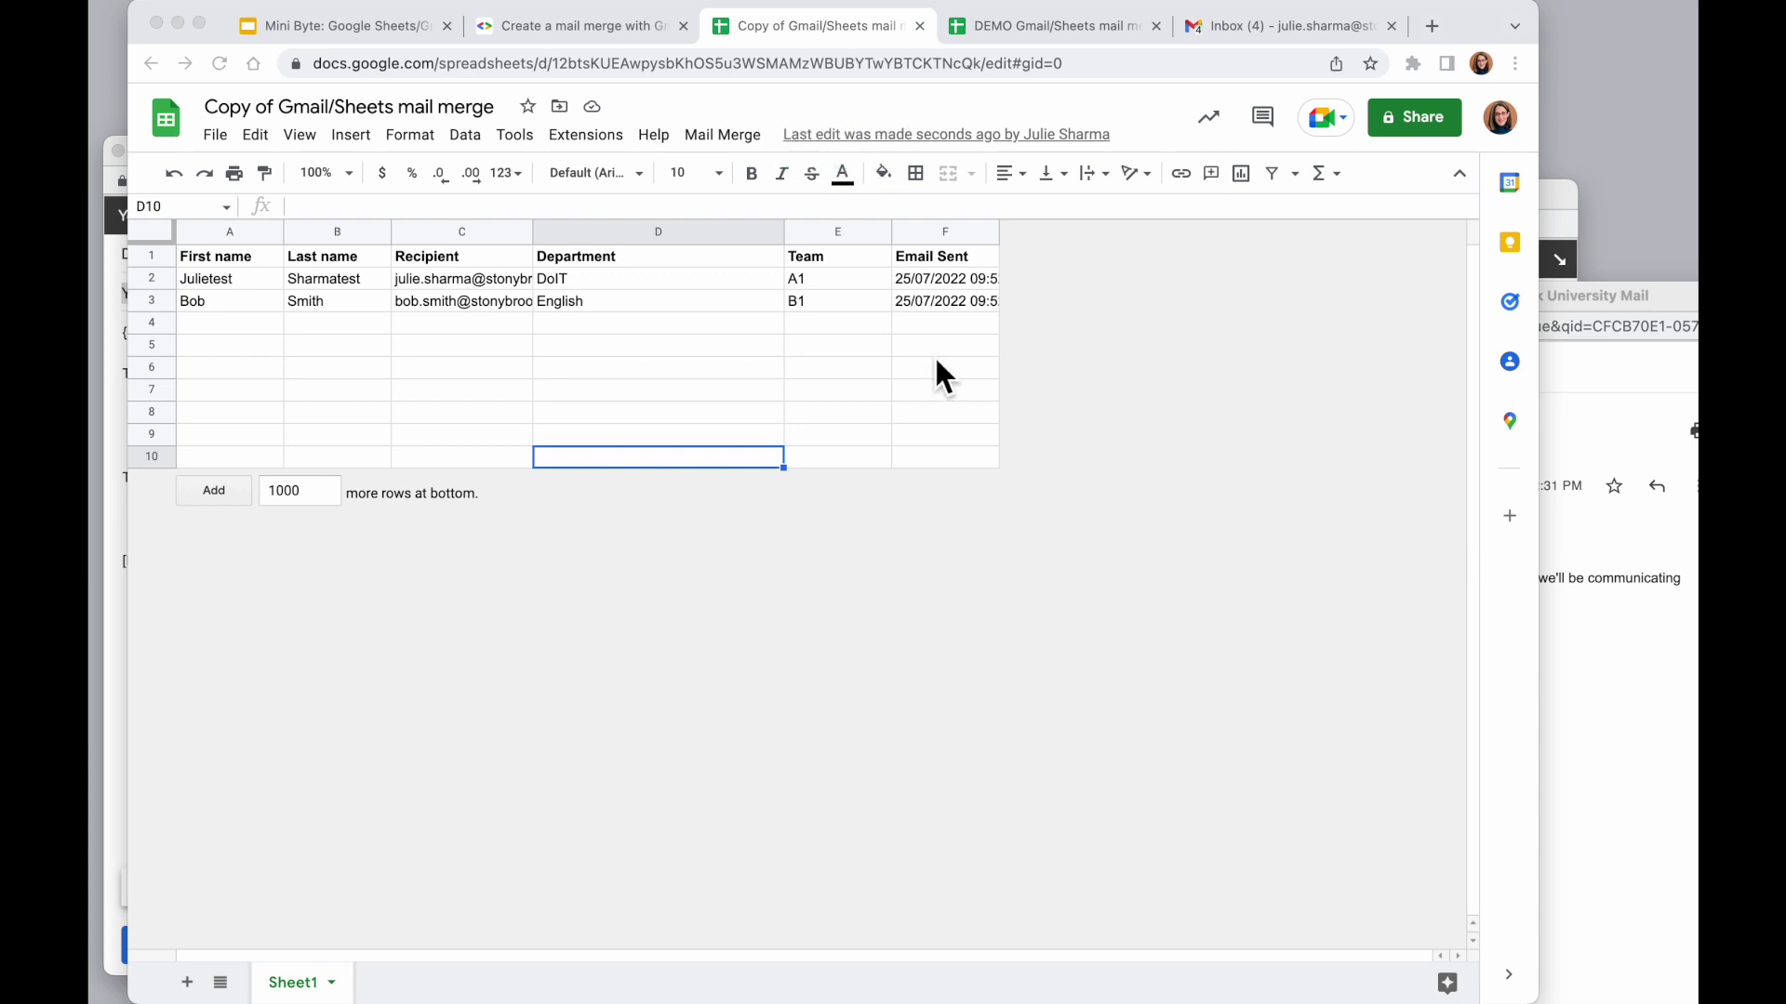
Widen column F so timestamps like 25/07/2022 09:52:44 are fully visible
click(962, 278)
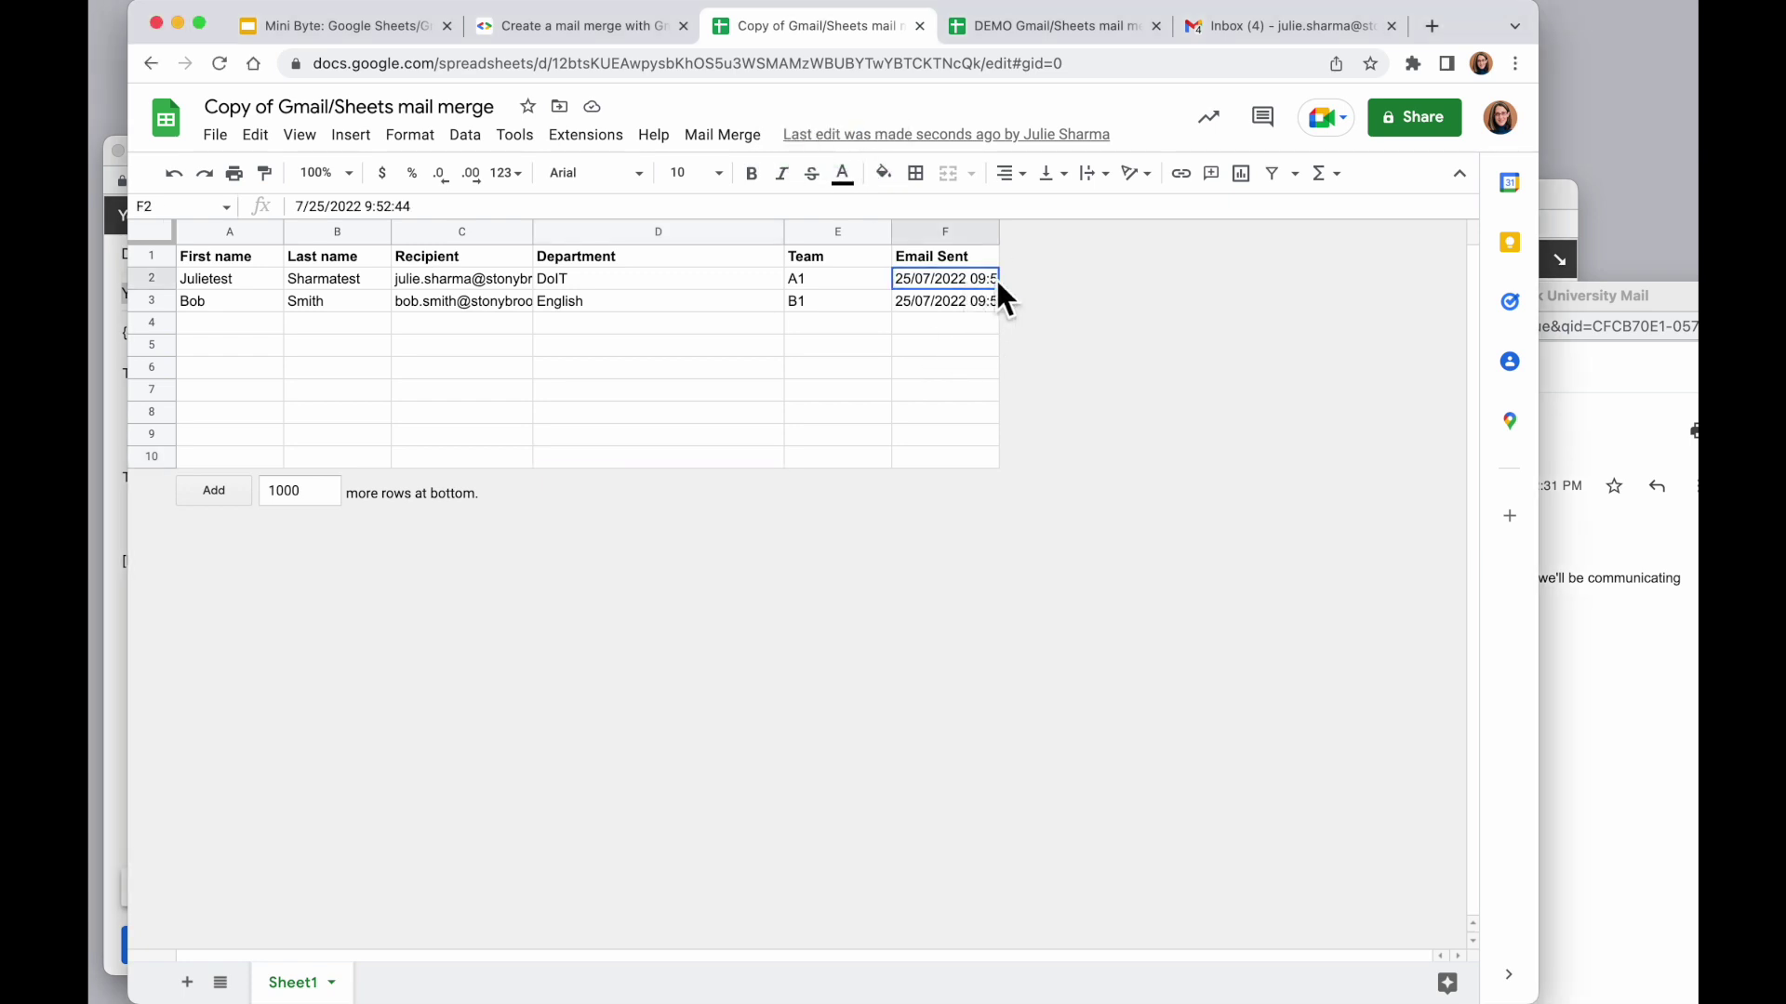
drag(1007, 240, 1061, 244)
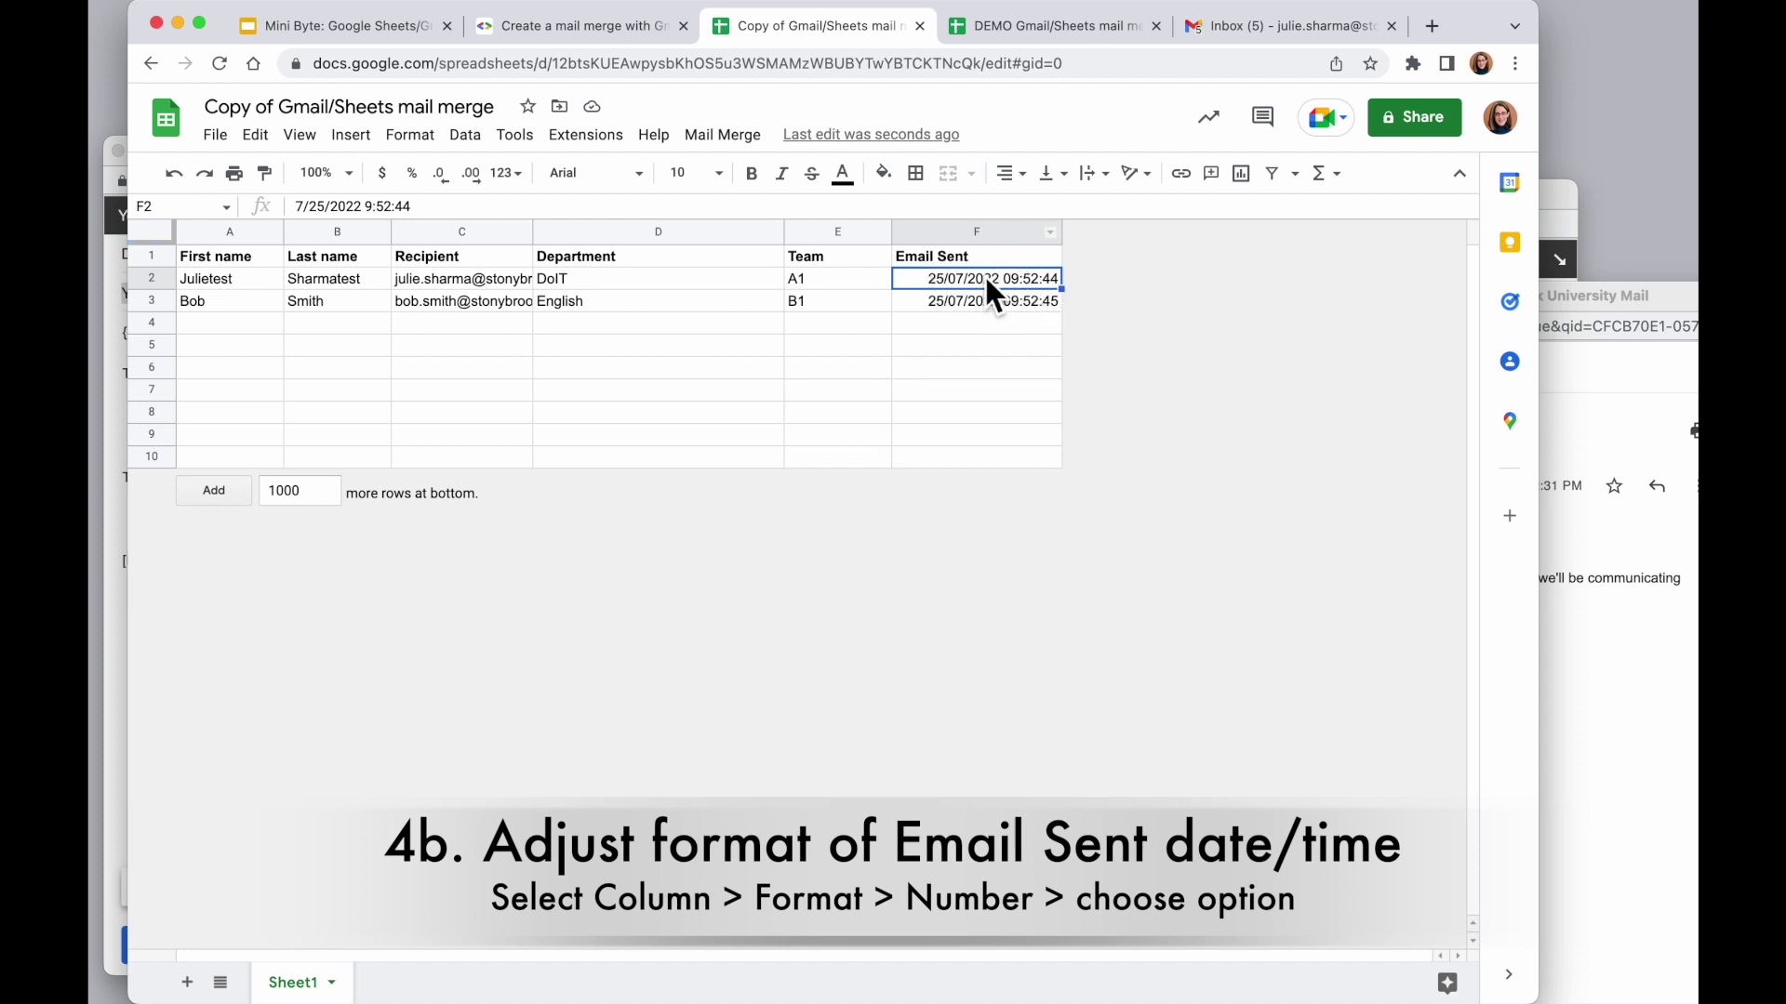
Apply the Date time number format to the Email Sent column F
click(980, 230)
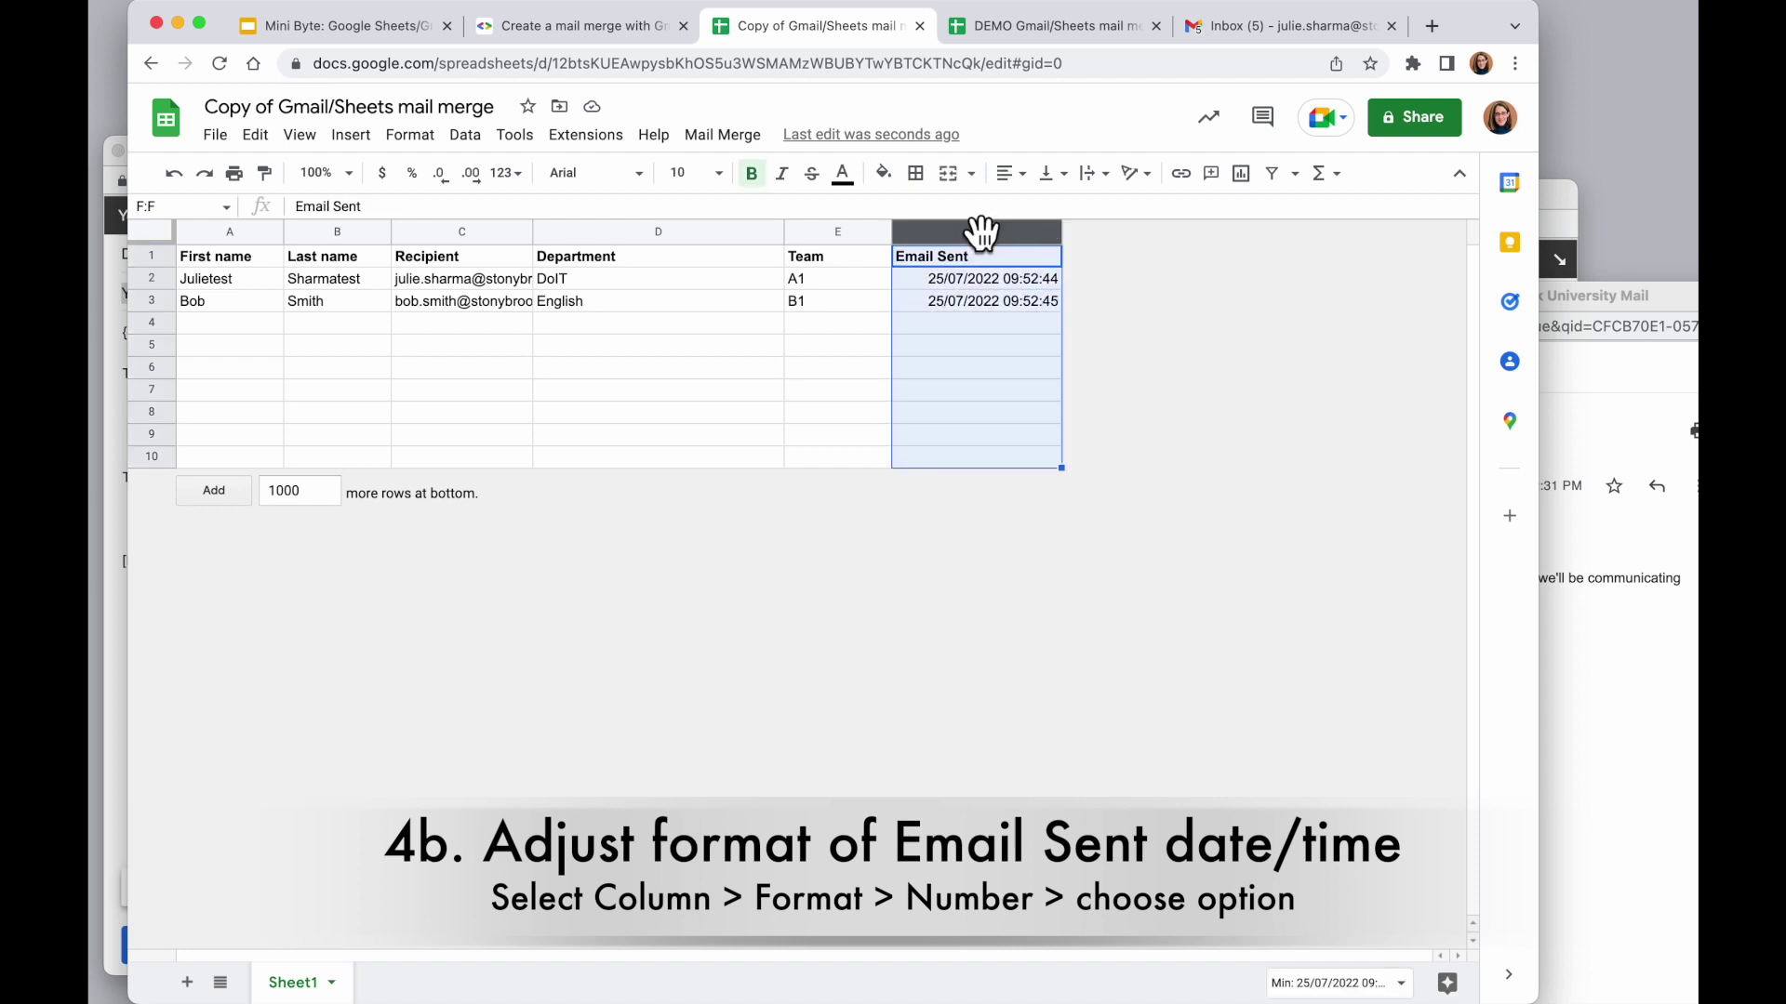
click(415, 135)
mouse_move(448, 232)
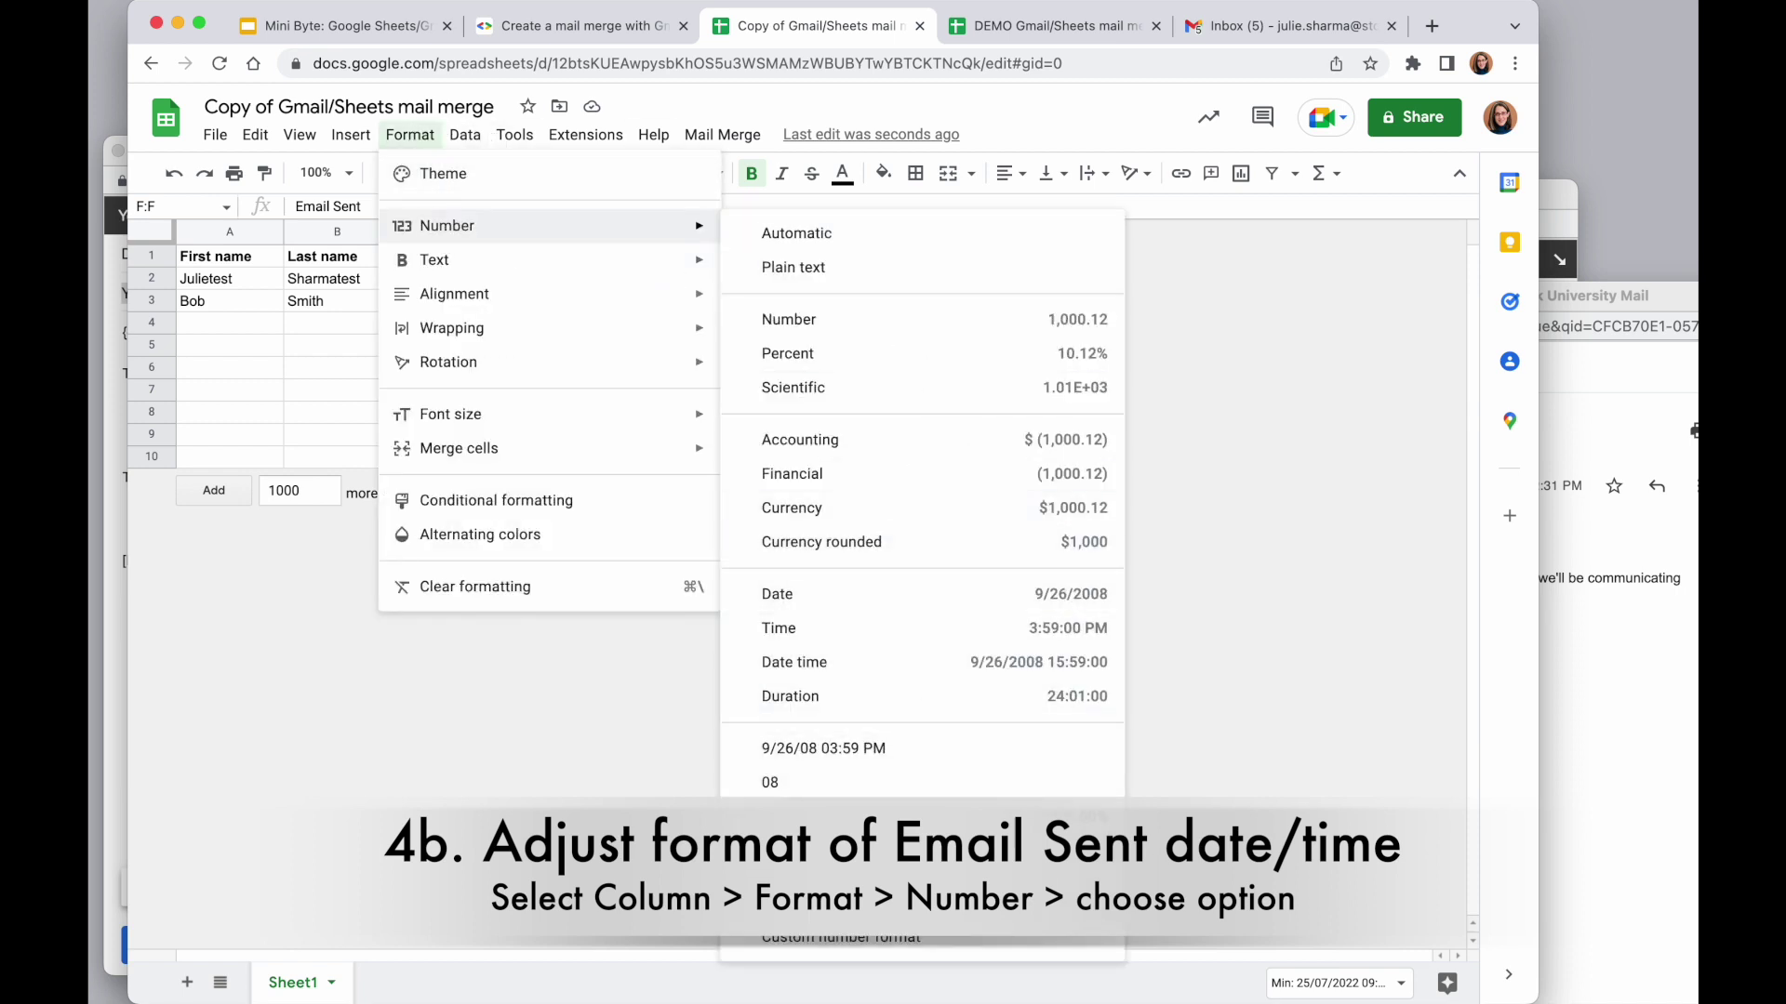
click(940, 662)
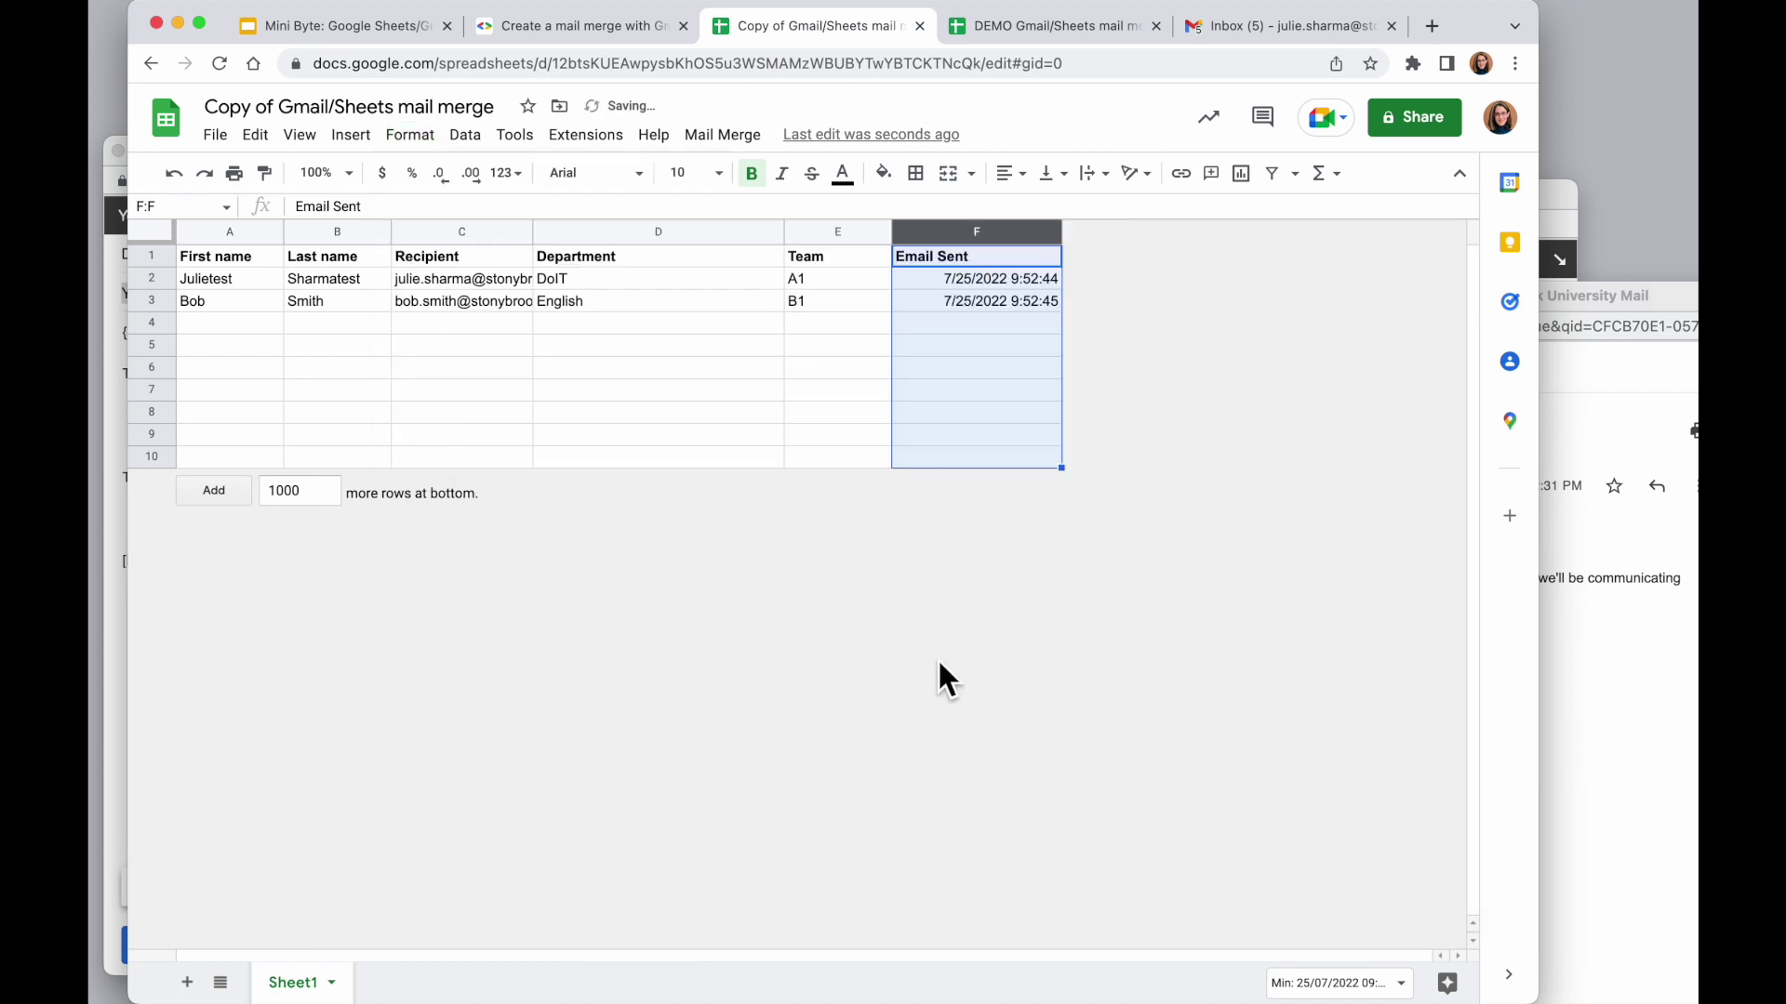
Check that F2 and F3 read 7/25/2022 9:52:44 and 7/25/2022 9:52:45
click(1001, 369)
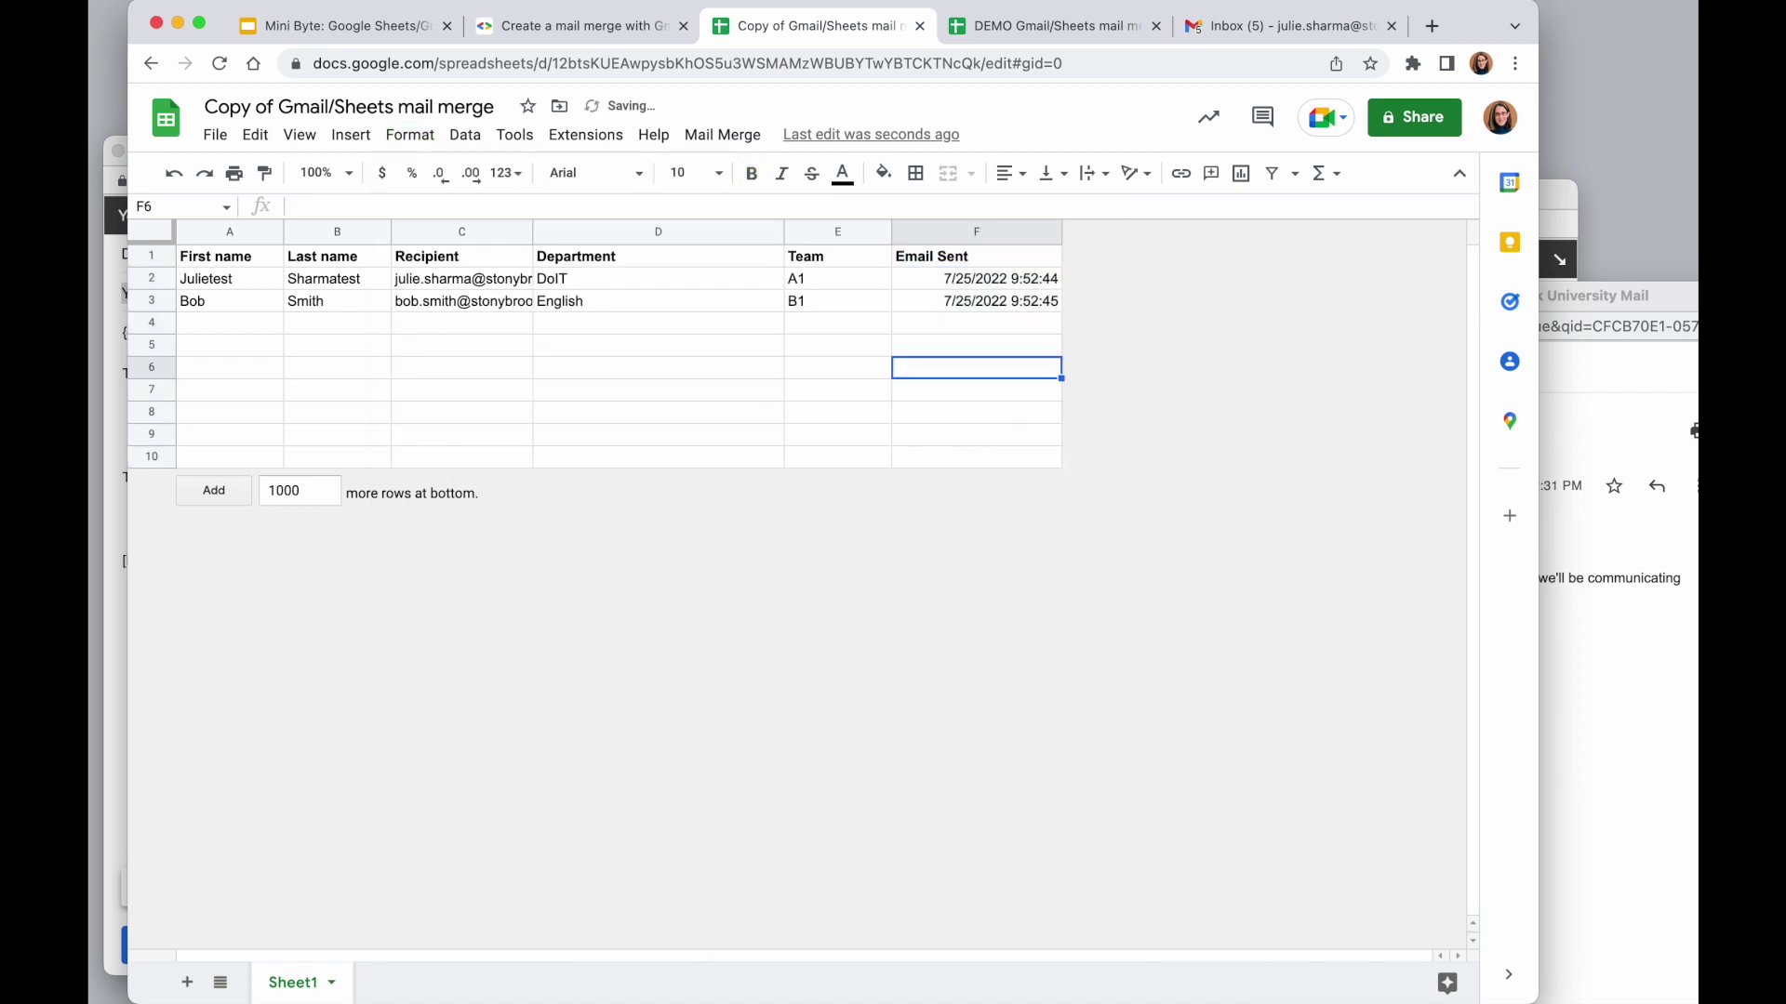
click(1006, 287)
click(1002, 303)
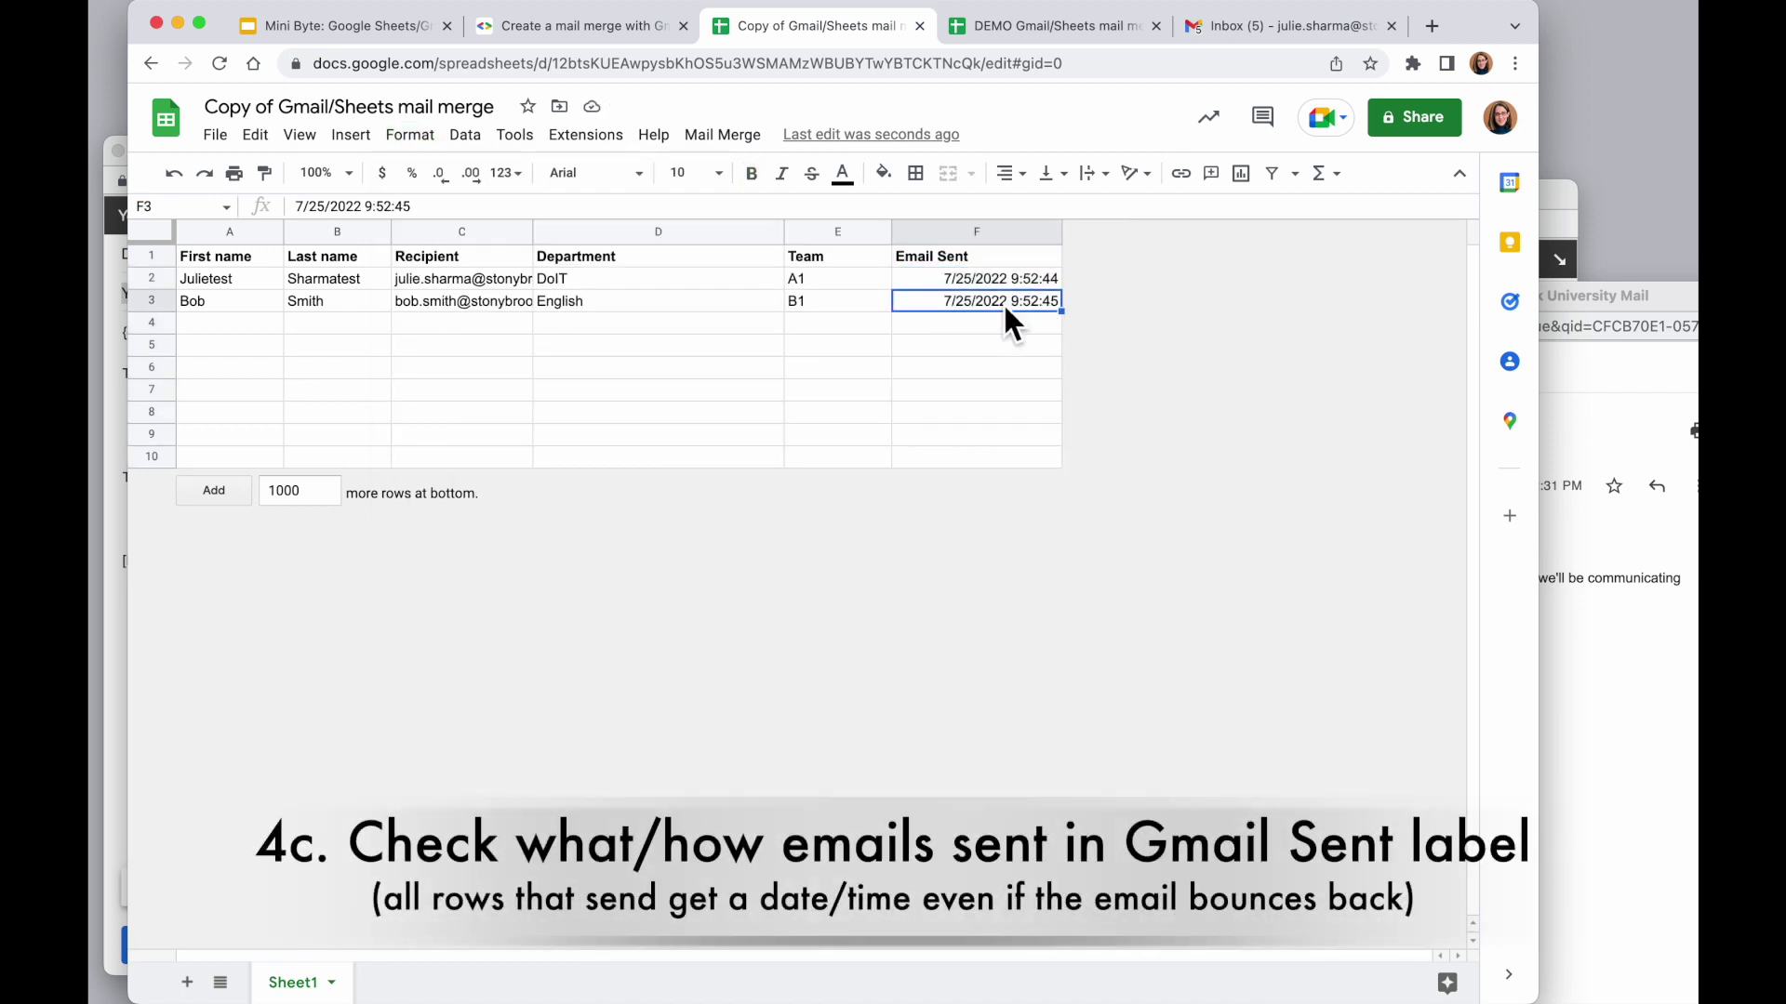
click(982, 273)
click(978, 305)
Select F2, column F, then rows 2 and 3 to review the two sent records
click(1003, 286)
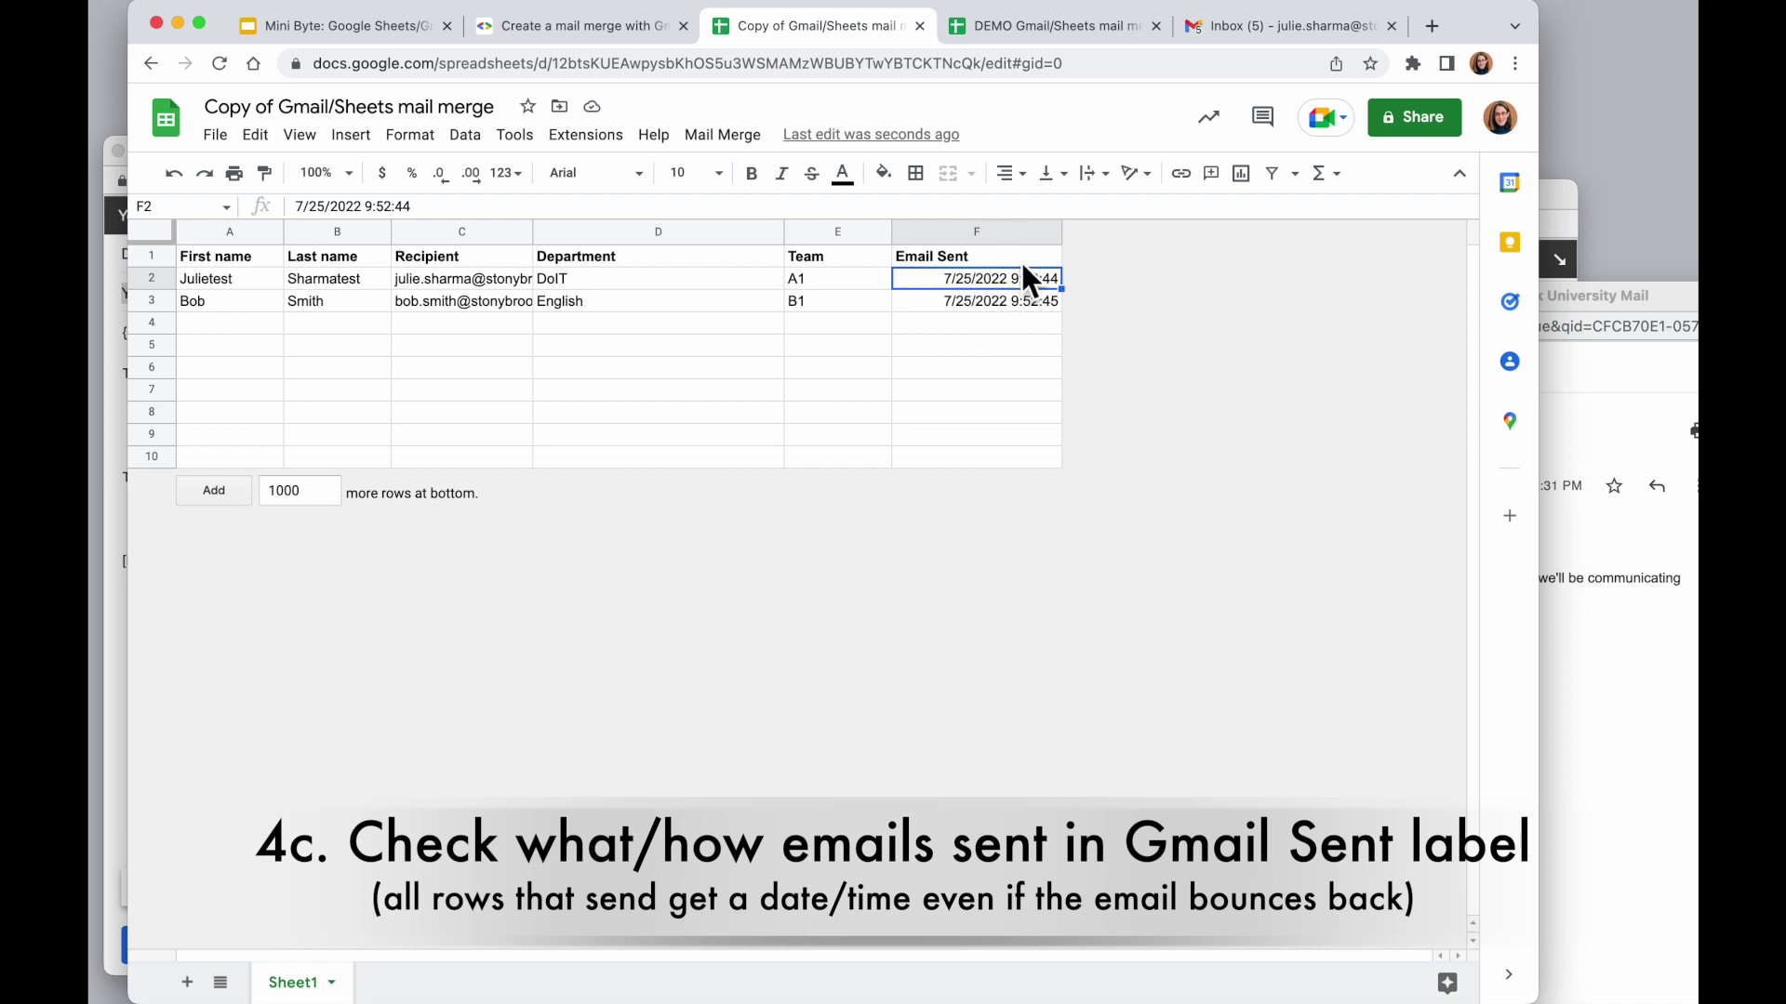
click(993, 232)
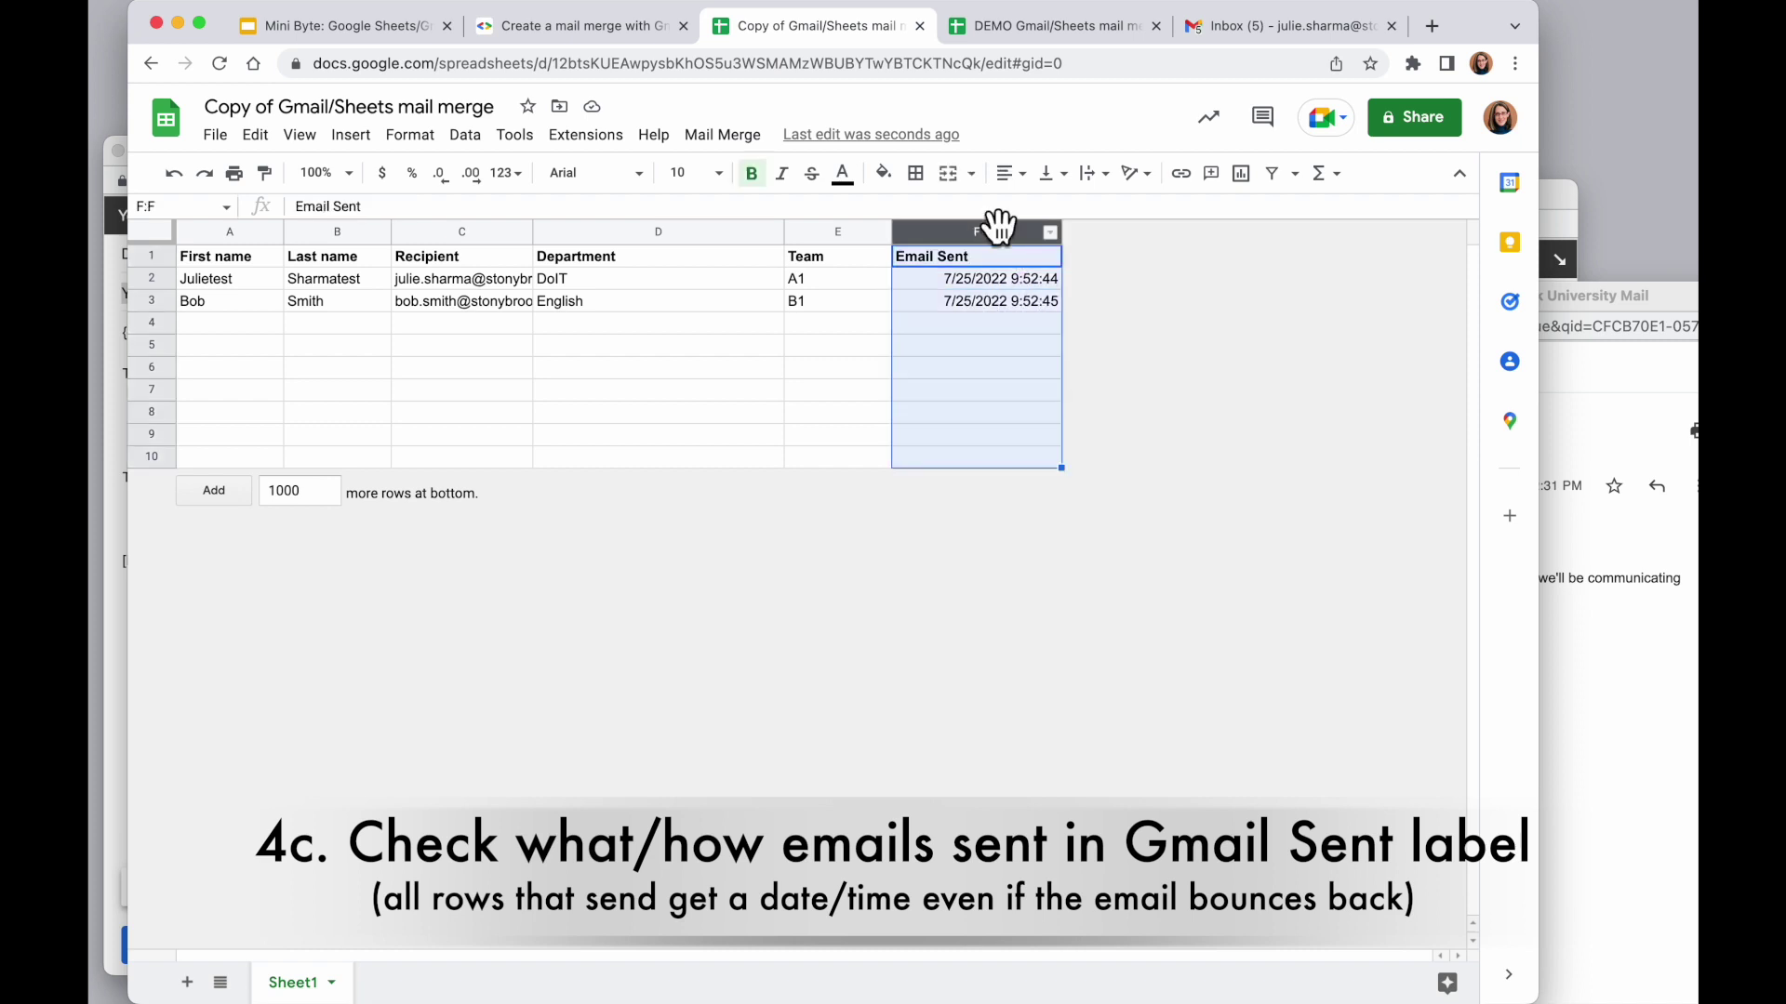
click(152, 278)
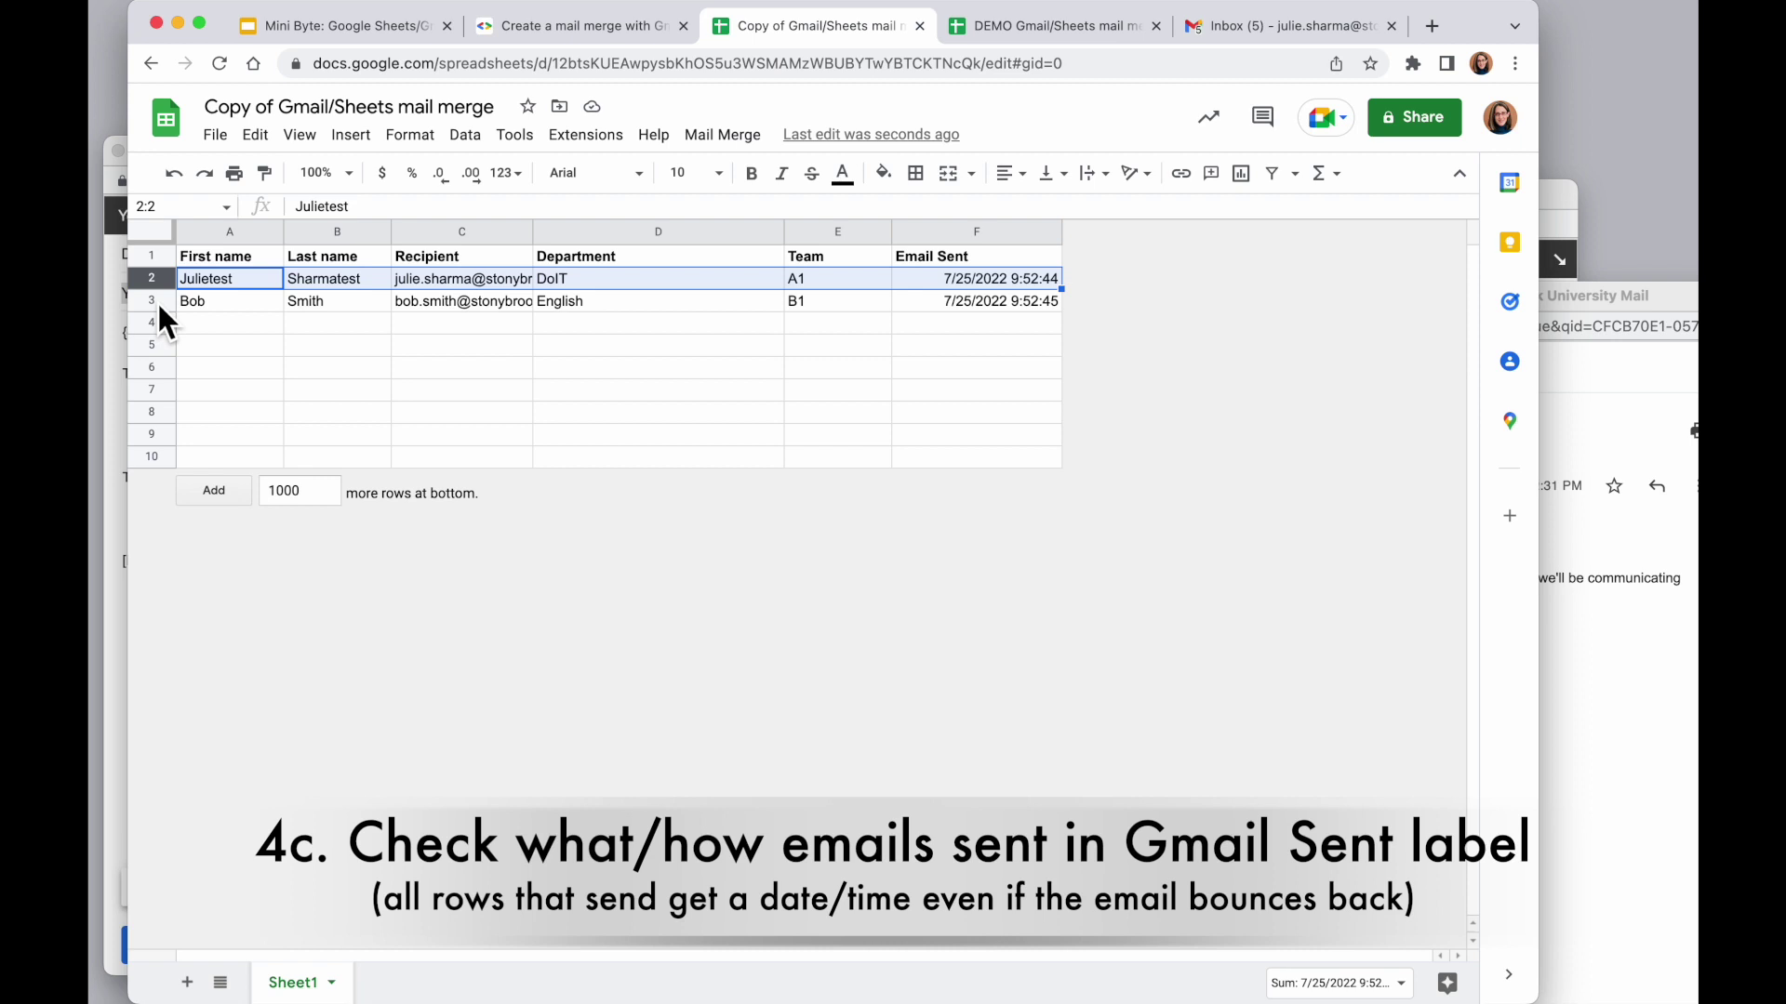
click(152, 300)
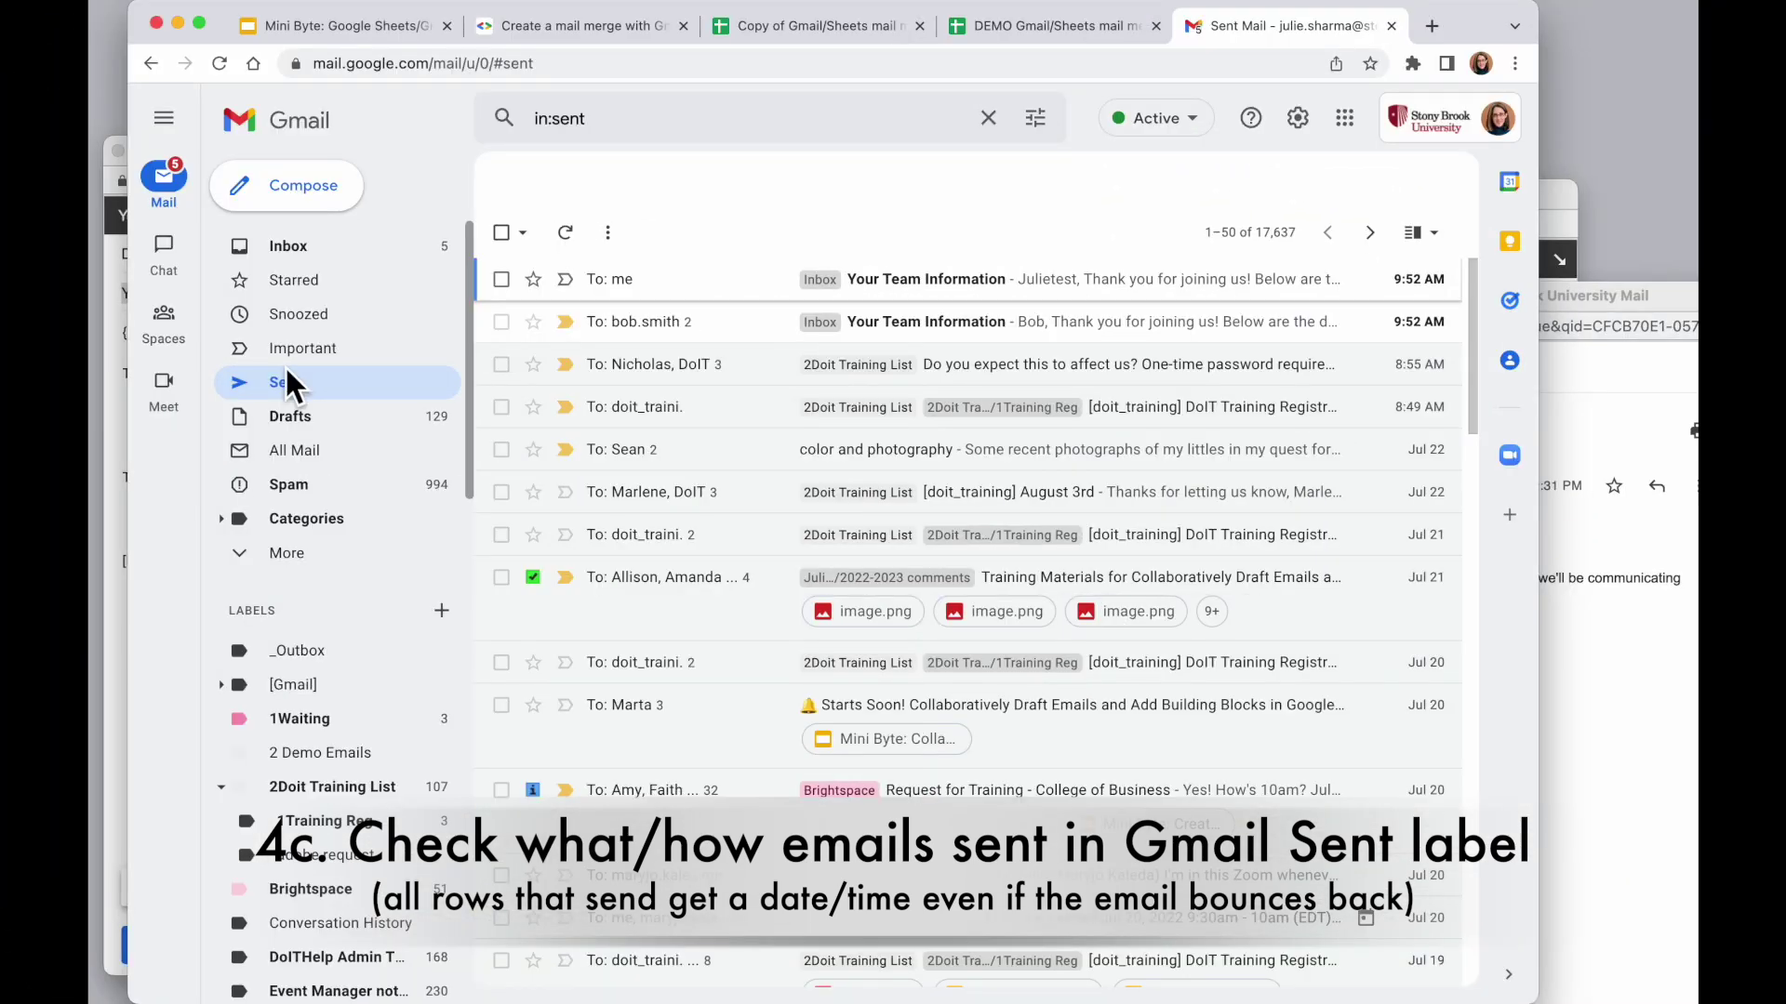
Open the sent Your Team Information emails and read the second's 550 5.1.1 User unknown bounce
click(286, 371)
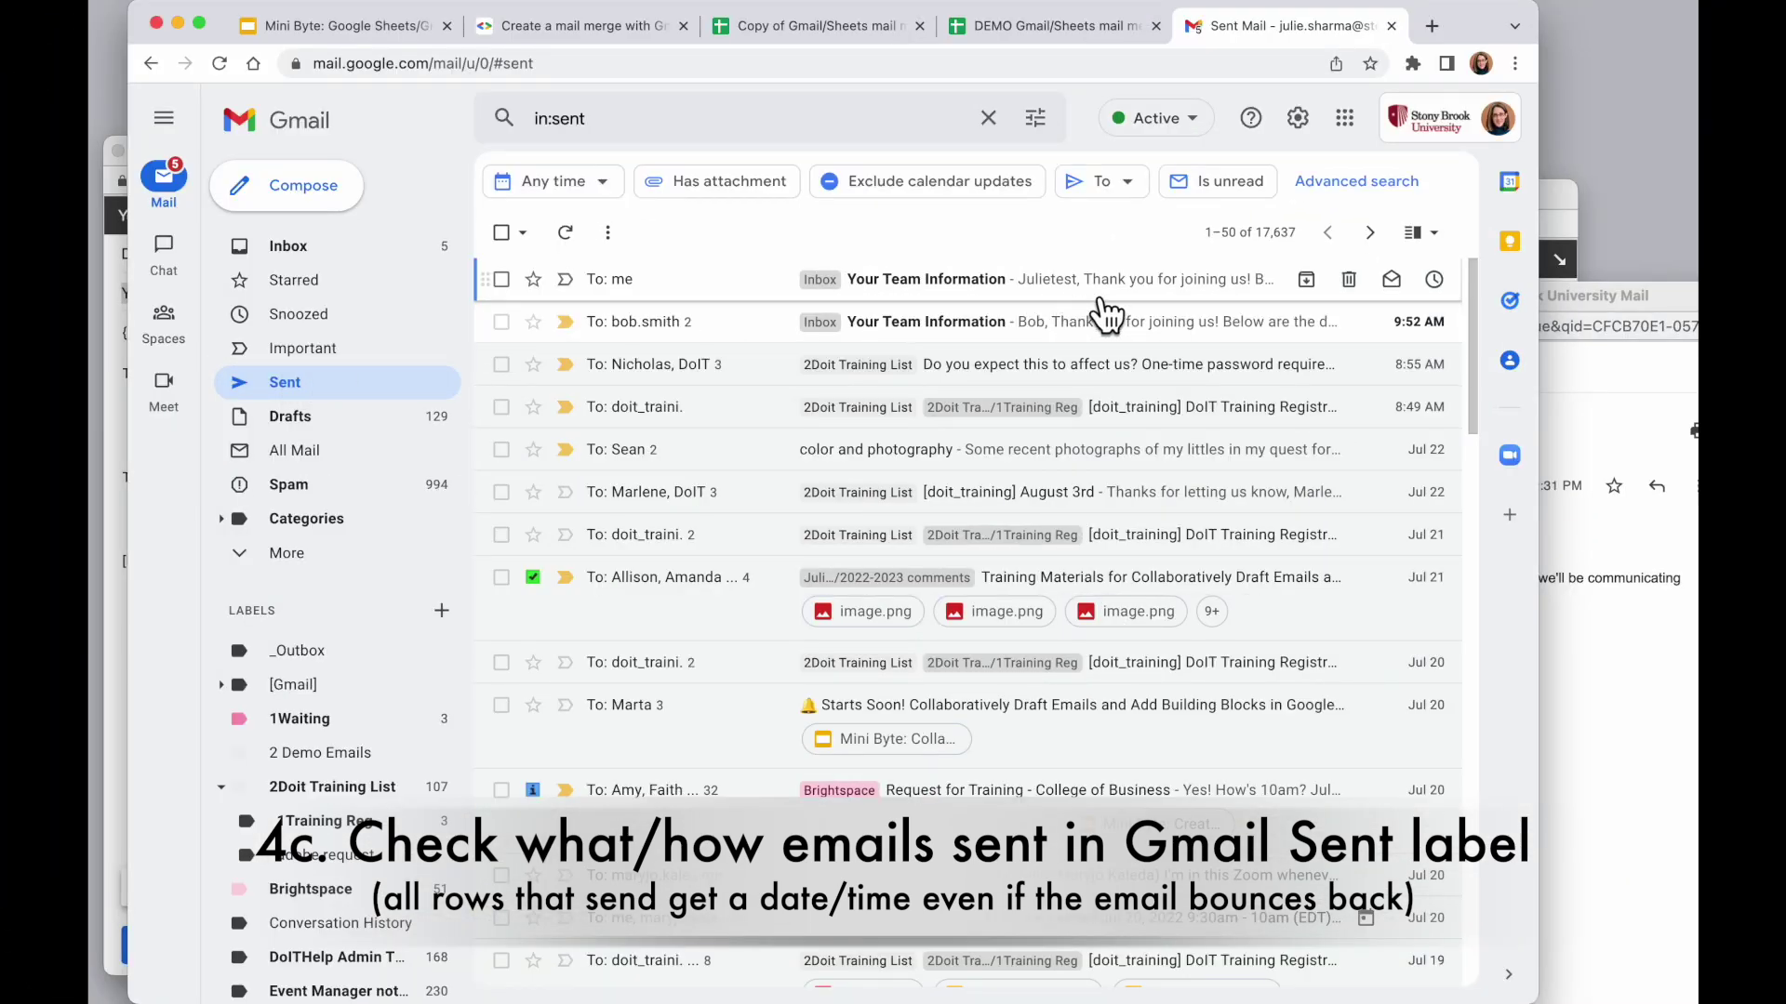
click(1064, 279)
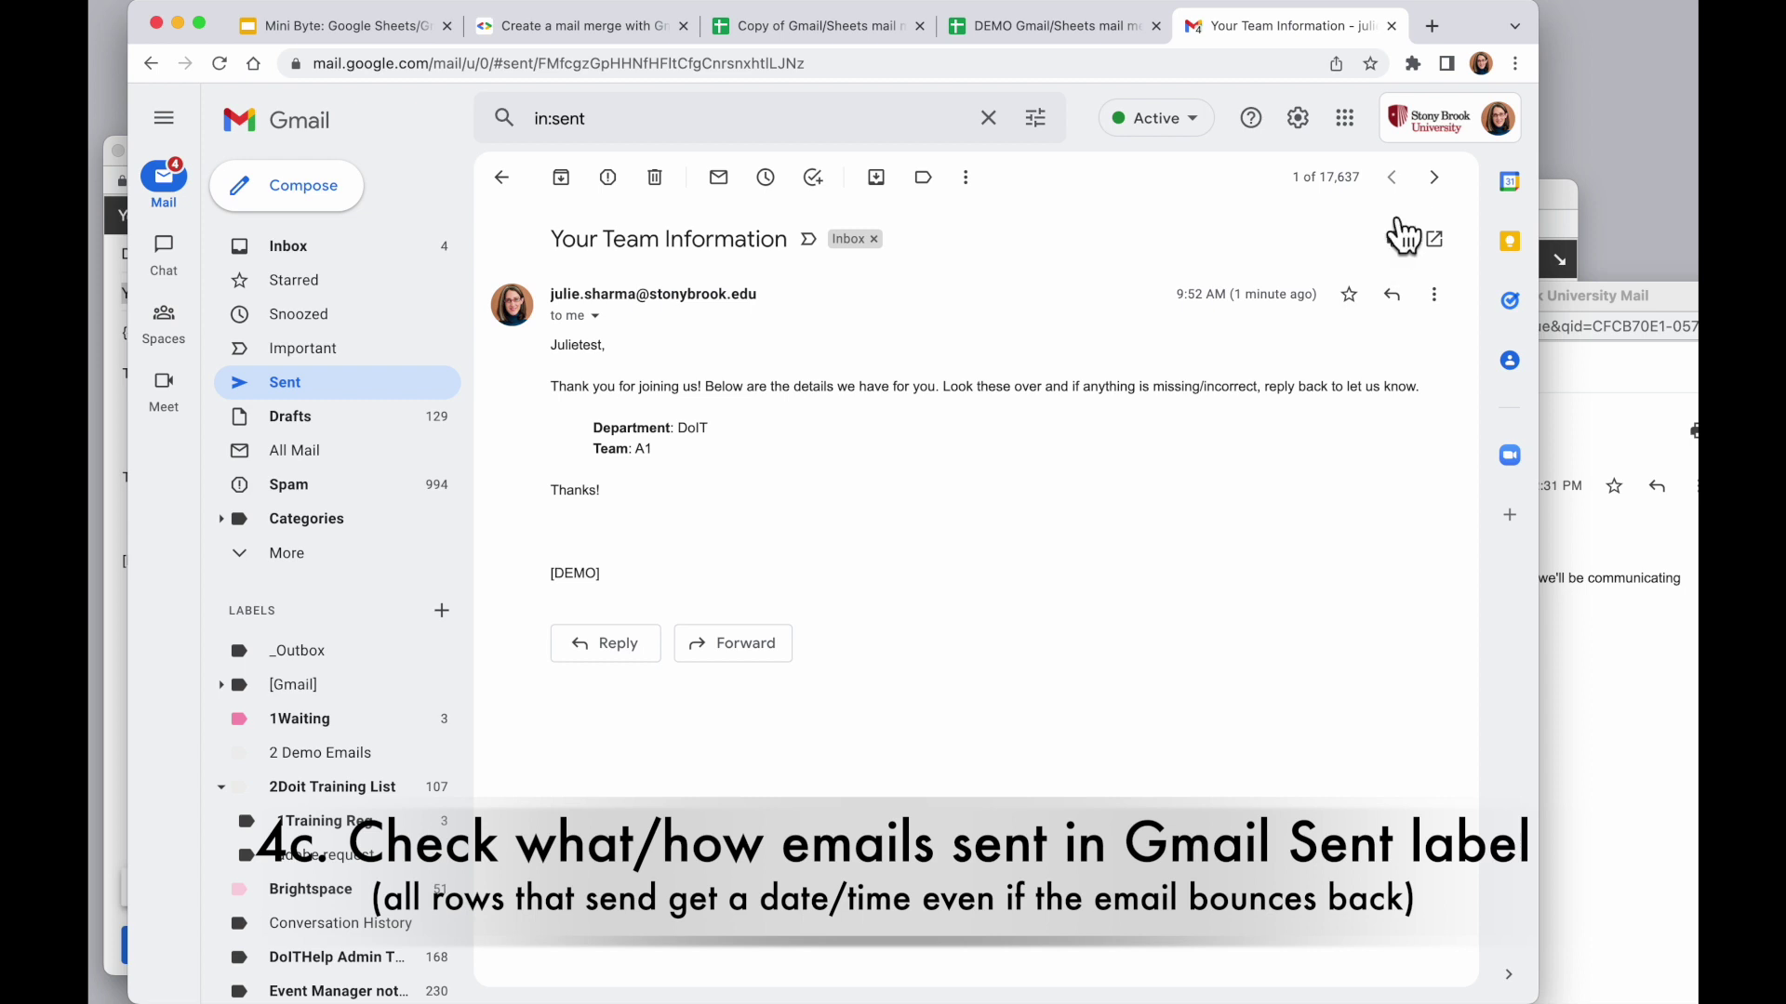
click(1433, 177)
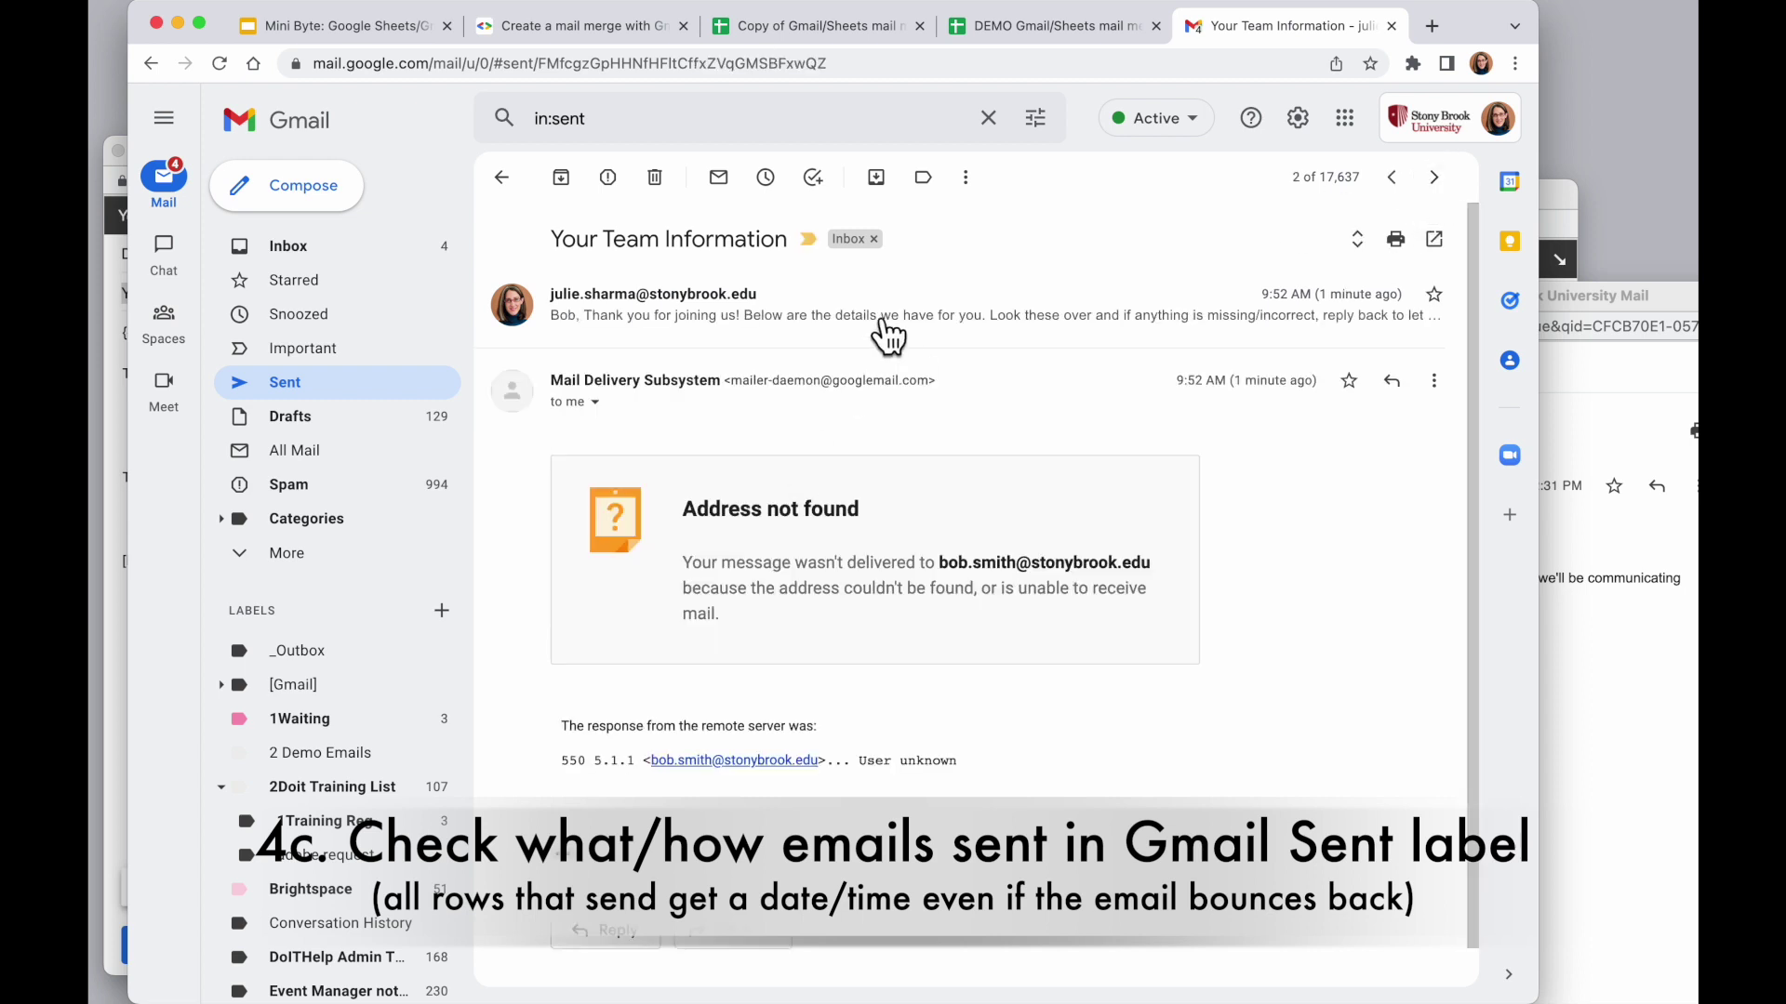
click(909, 320)
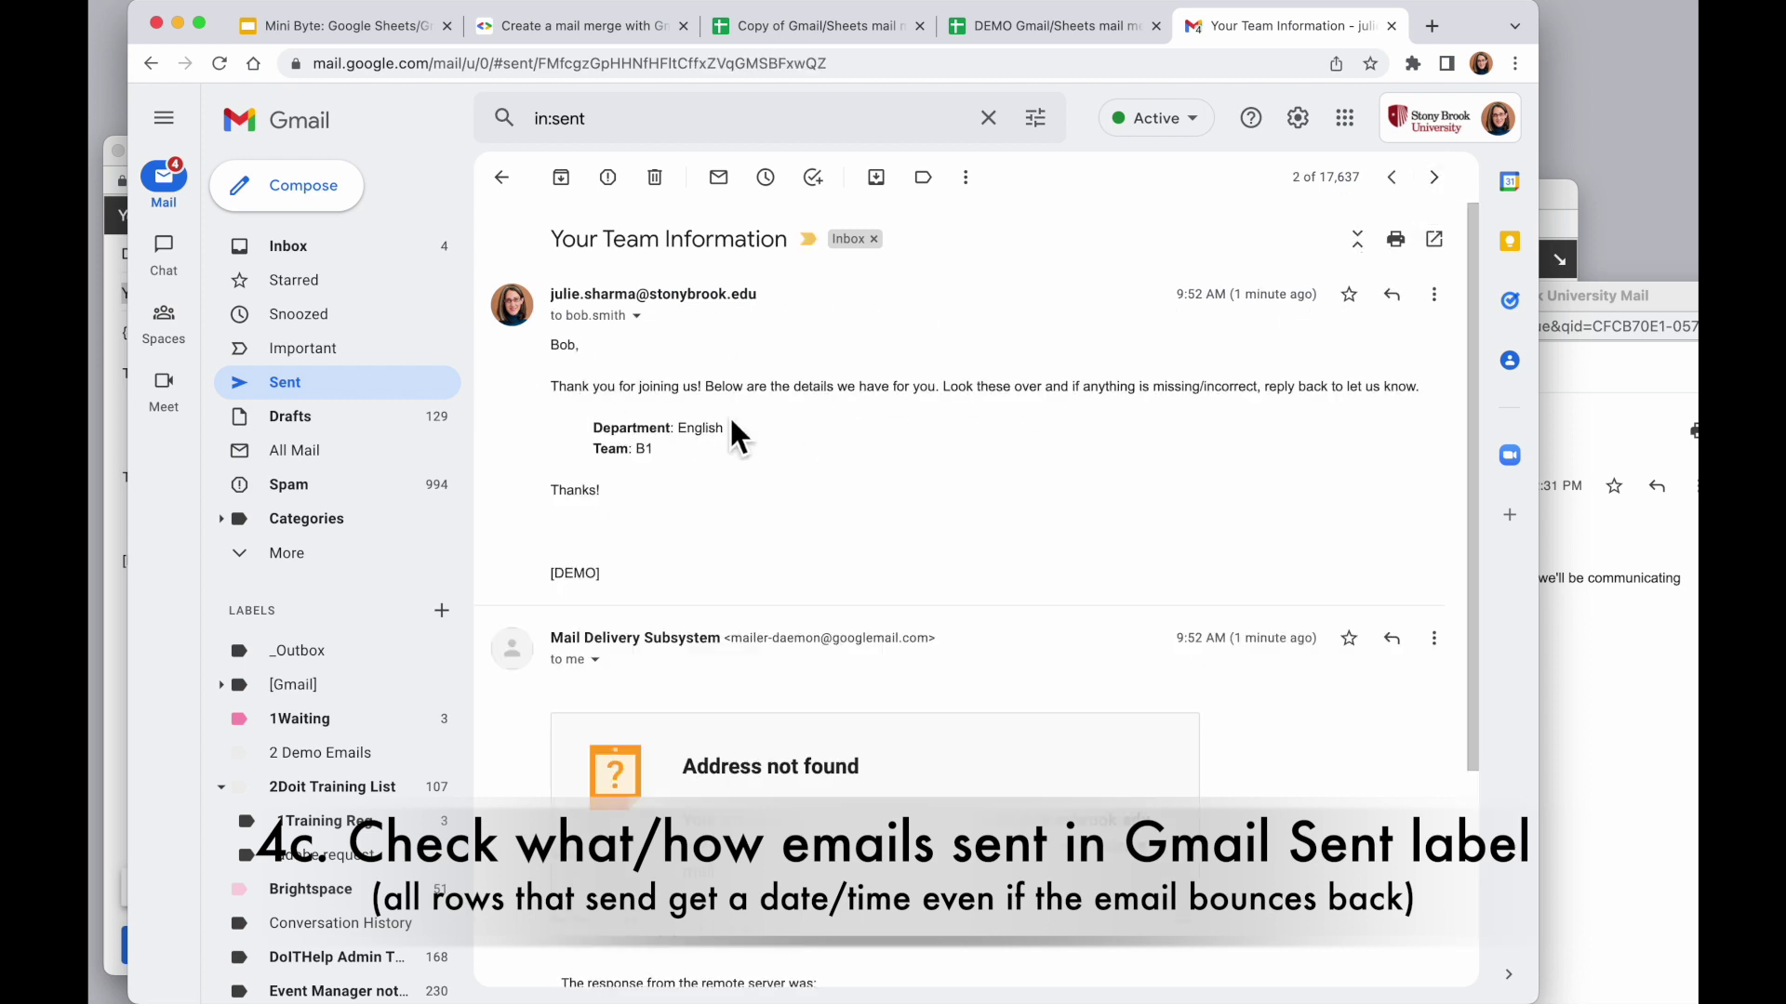
scroll(850, 404, down, 3)
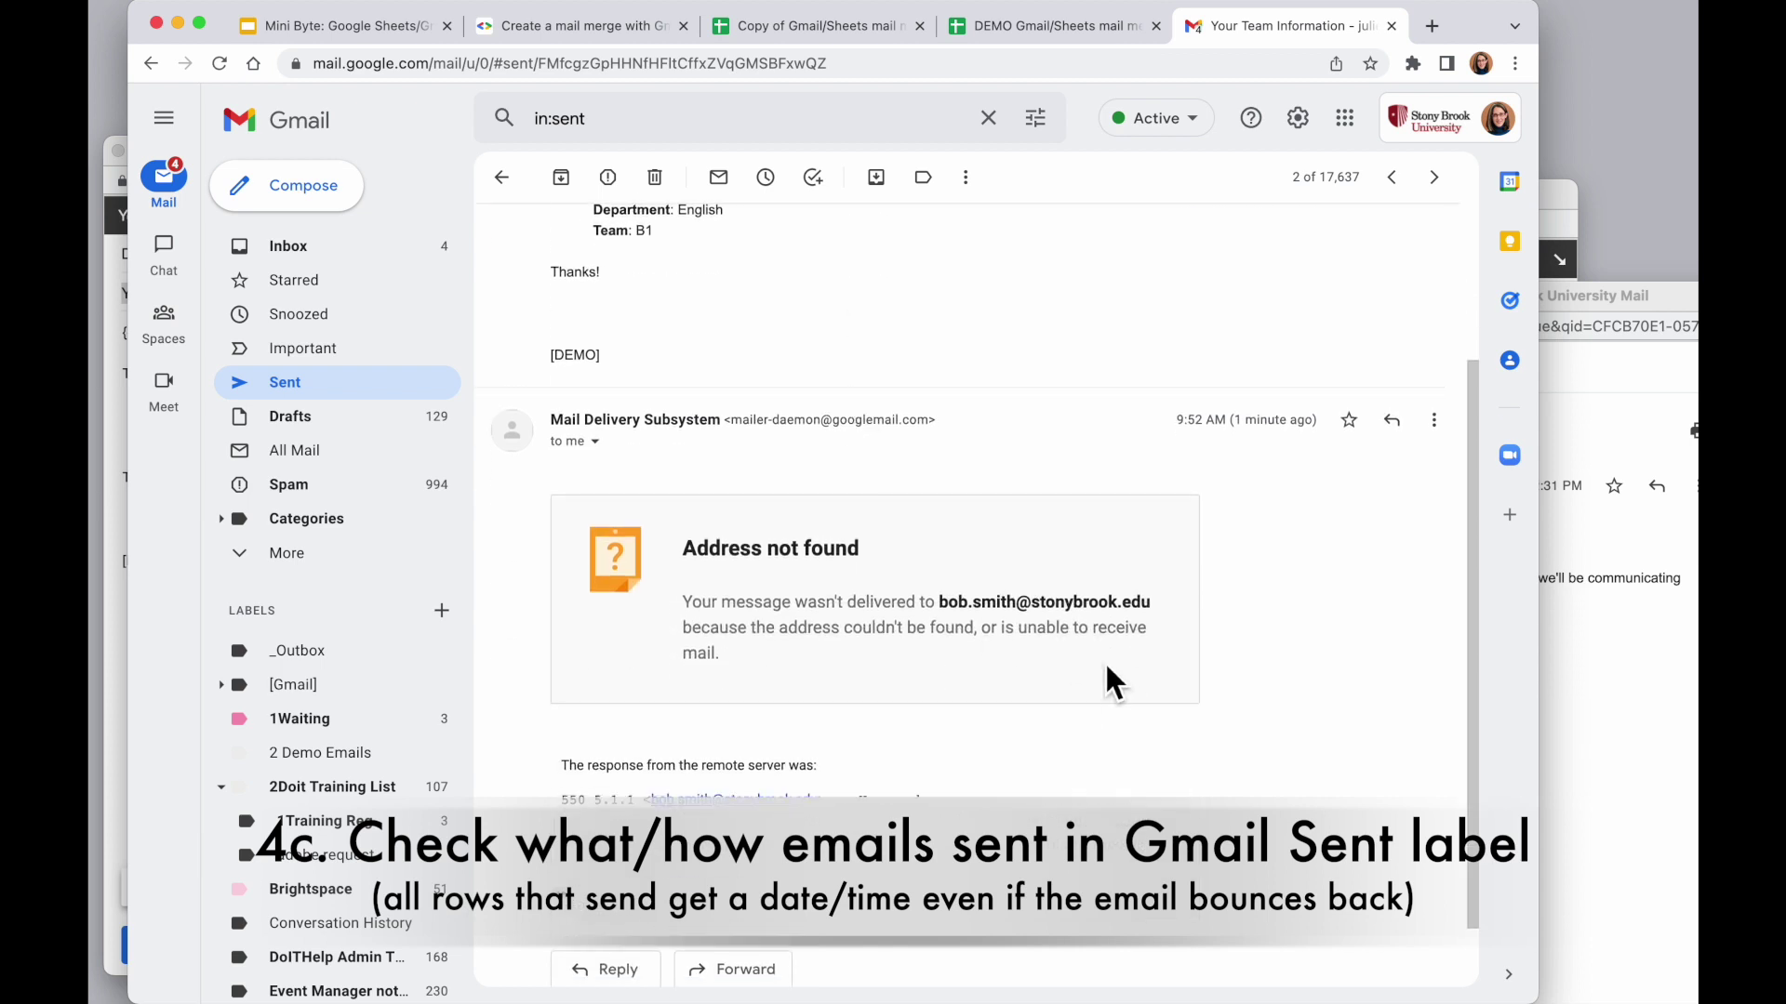
scroll(995, 646, down, 1)
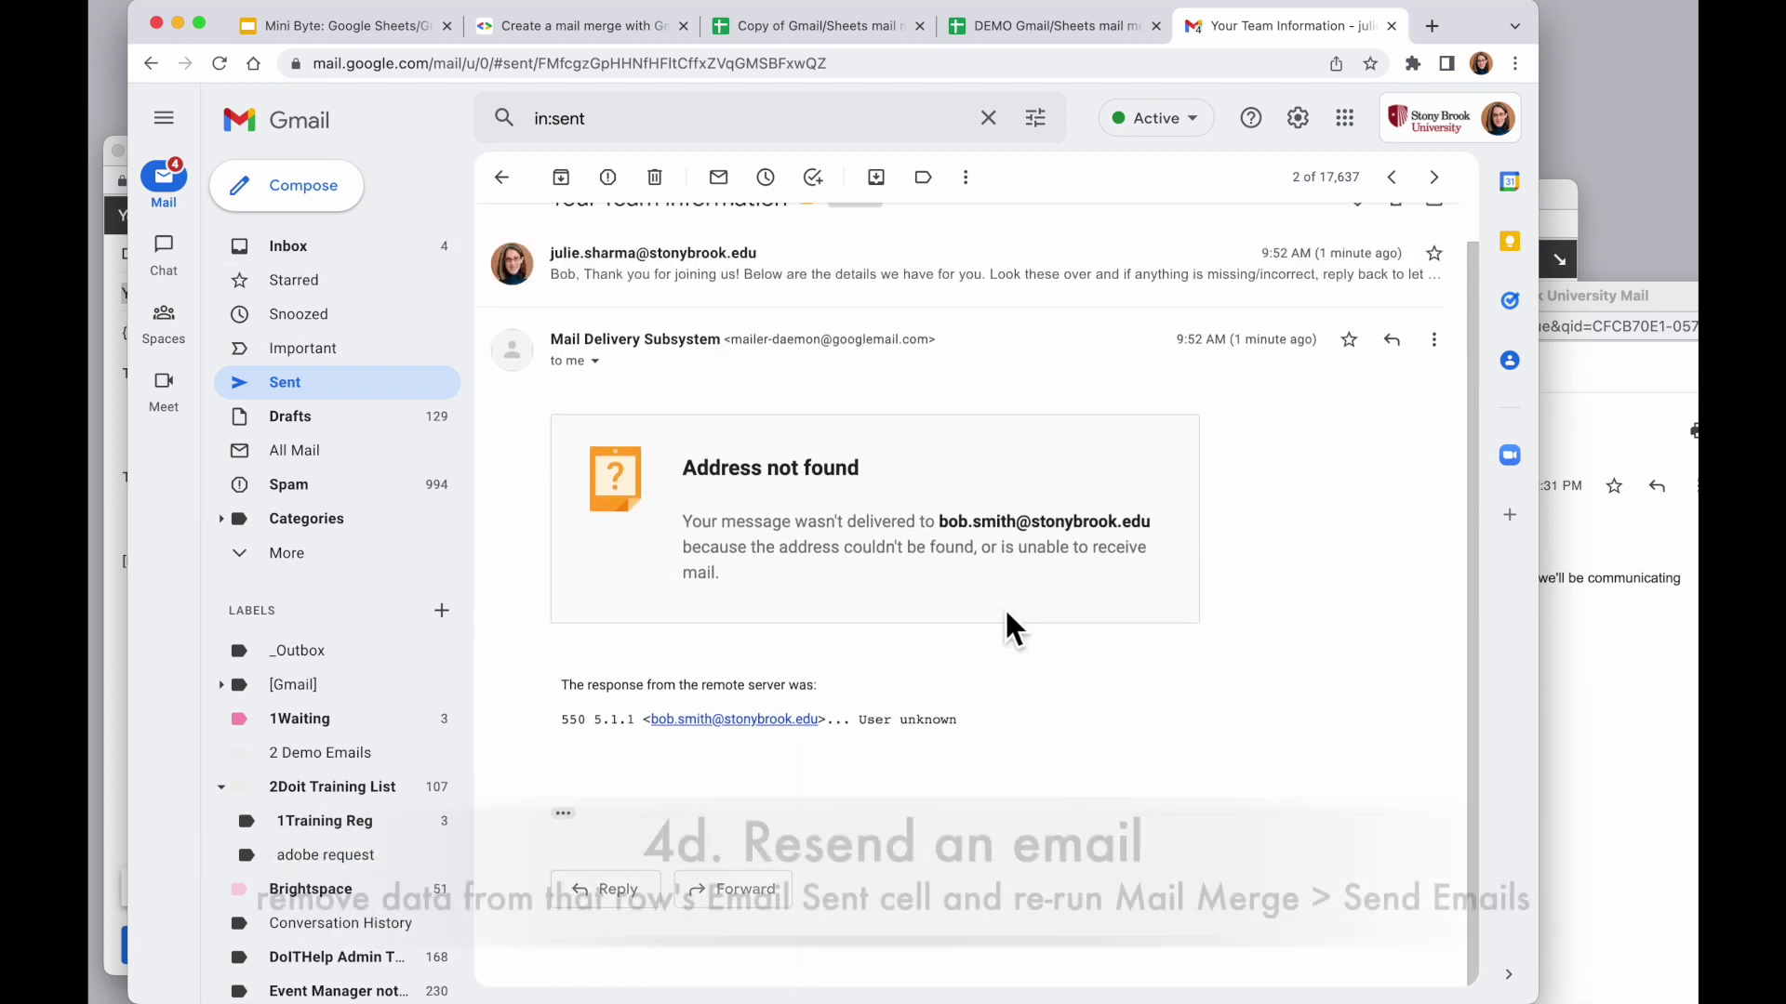
Correct the row 3 recipient's email address in cell C3
click(809, 25)
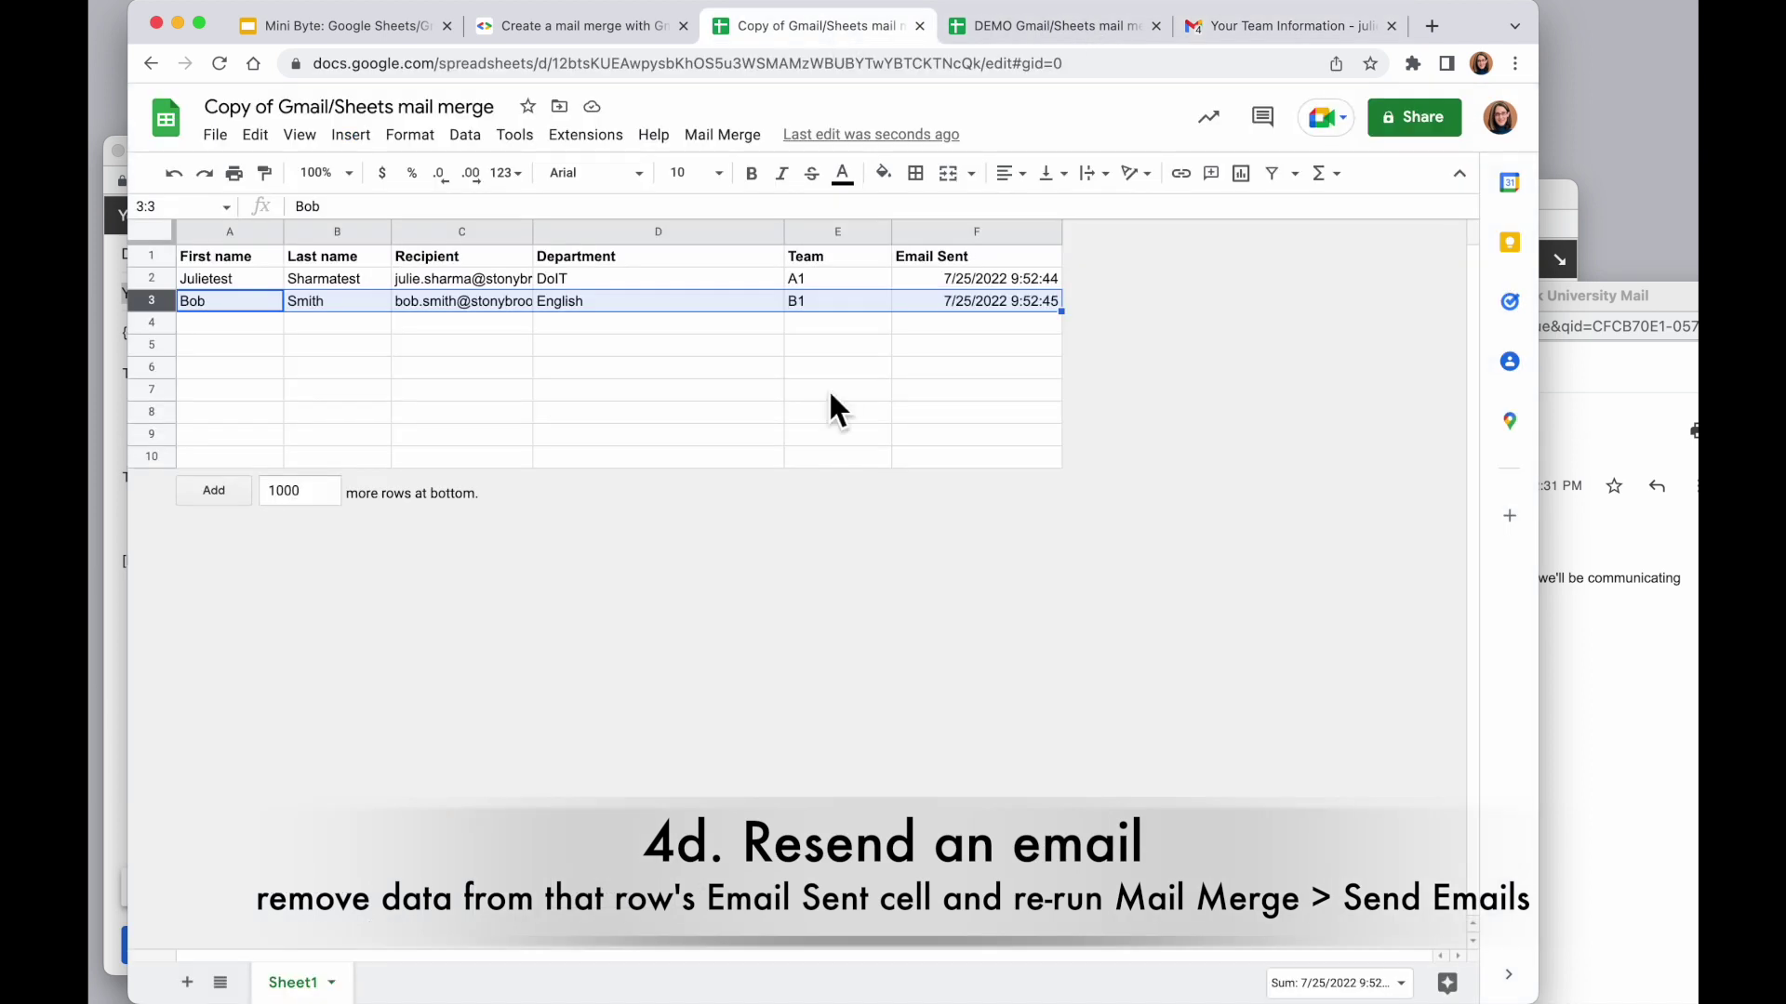
click(409, 300)
double_click(395, 301)
text(rober)
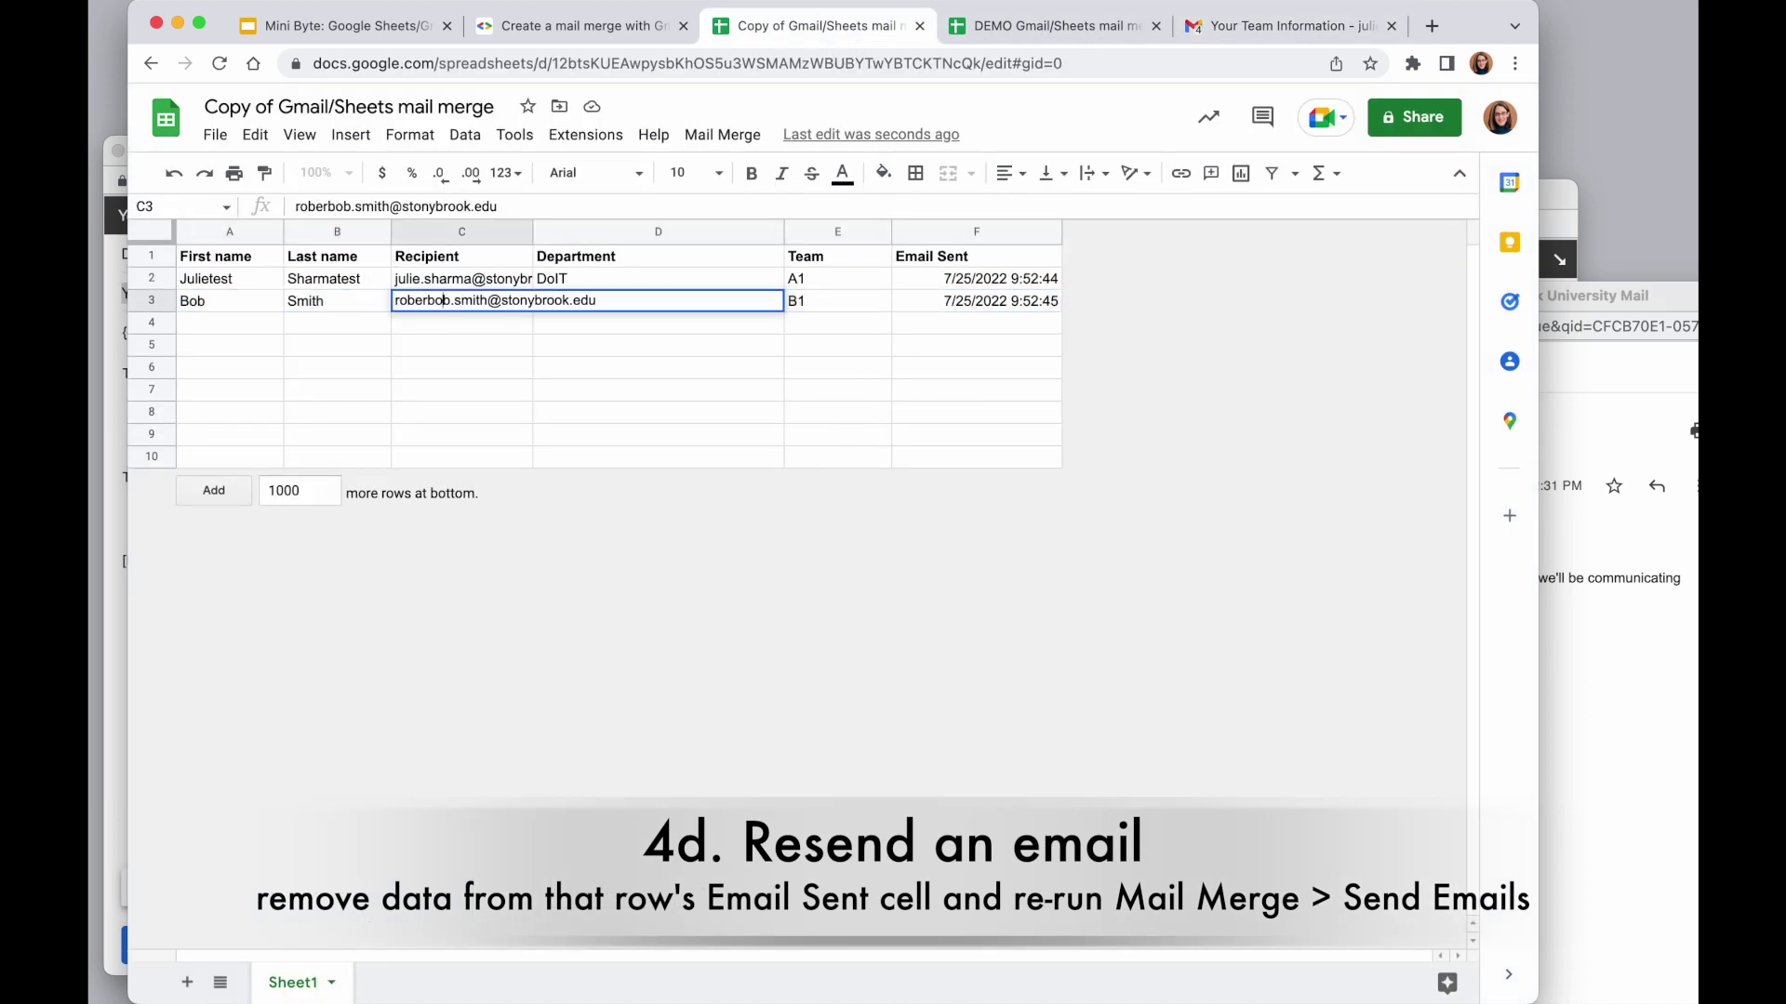
key(BackSpace)
key(BackSpace)
key(BackSpace)
text(t)
click(517, 353)
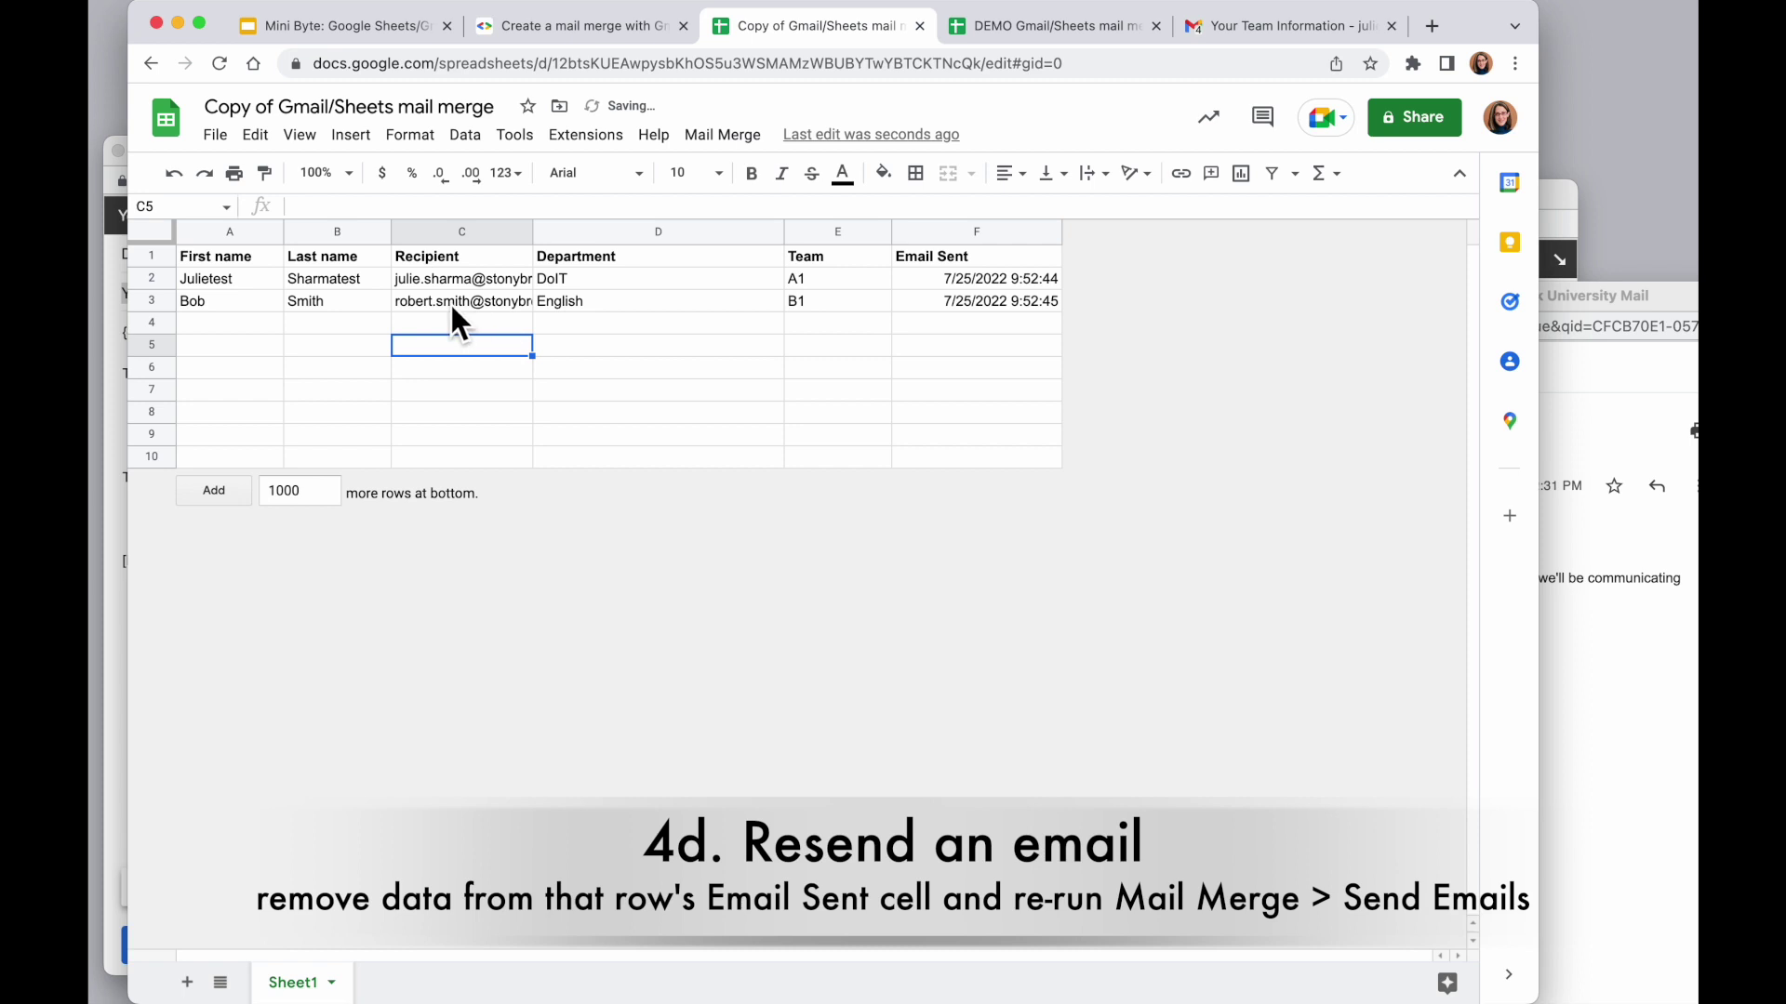
Clear F3's send time, select row 3 and start Mail Merge > Send Emails, cancelling the subject prompt
click(979, 302)
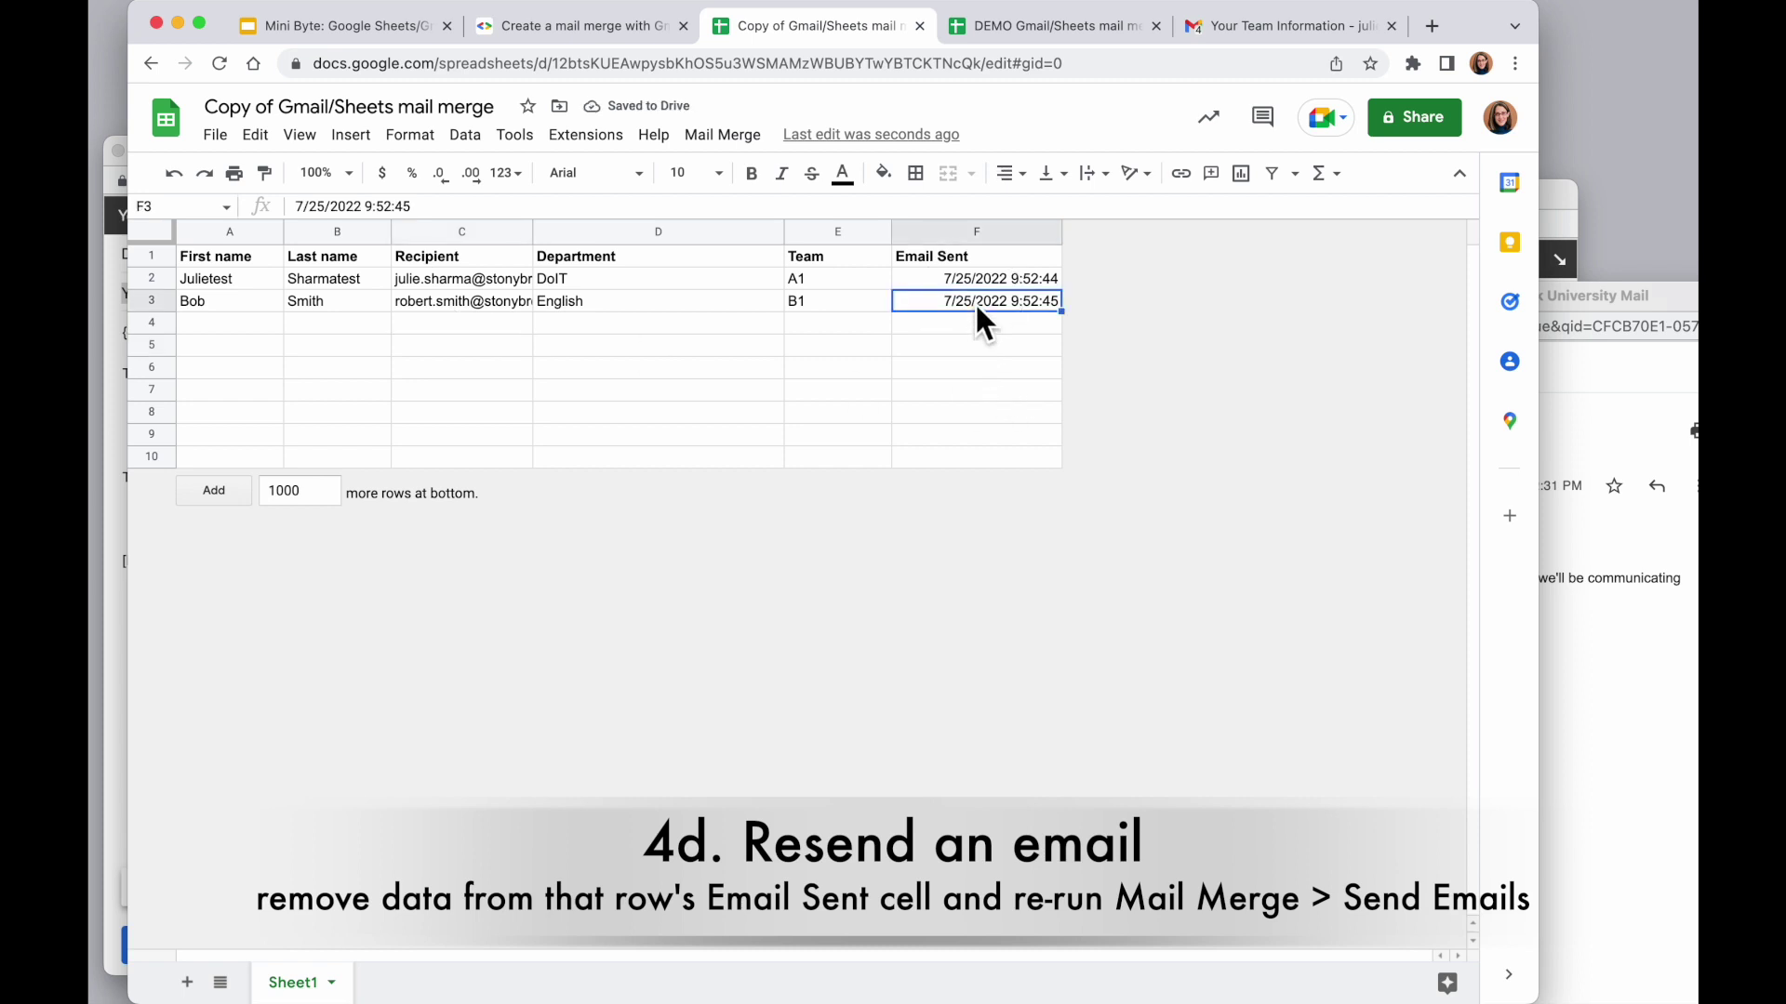
key(Delete)
click(150, 301)
click(723, 135)
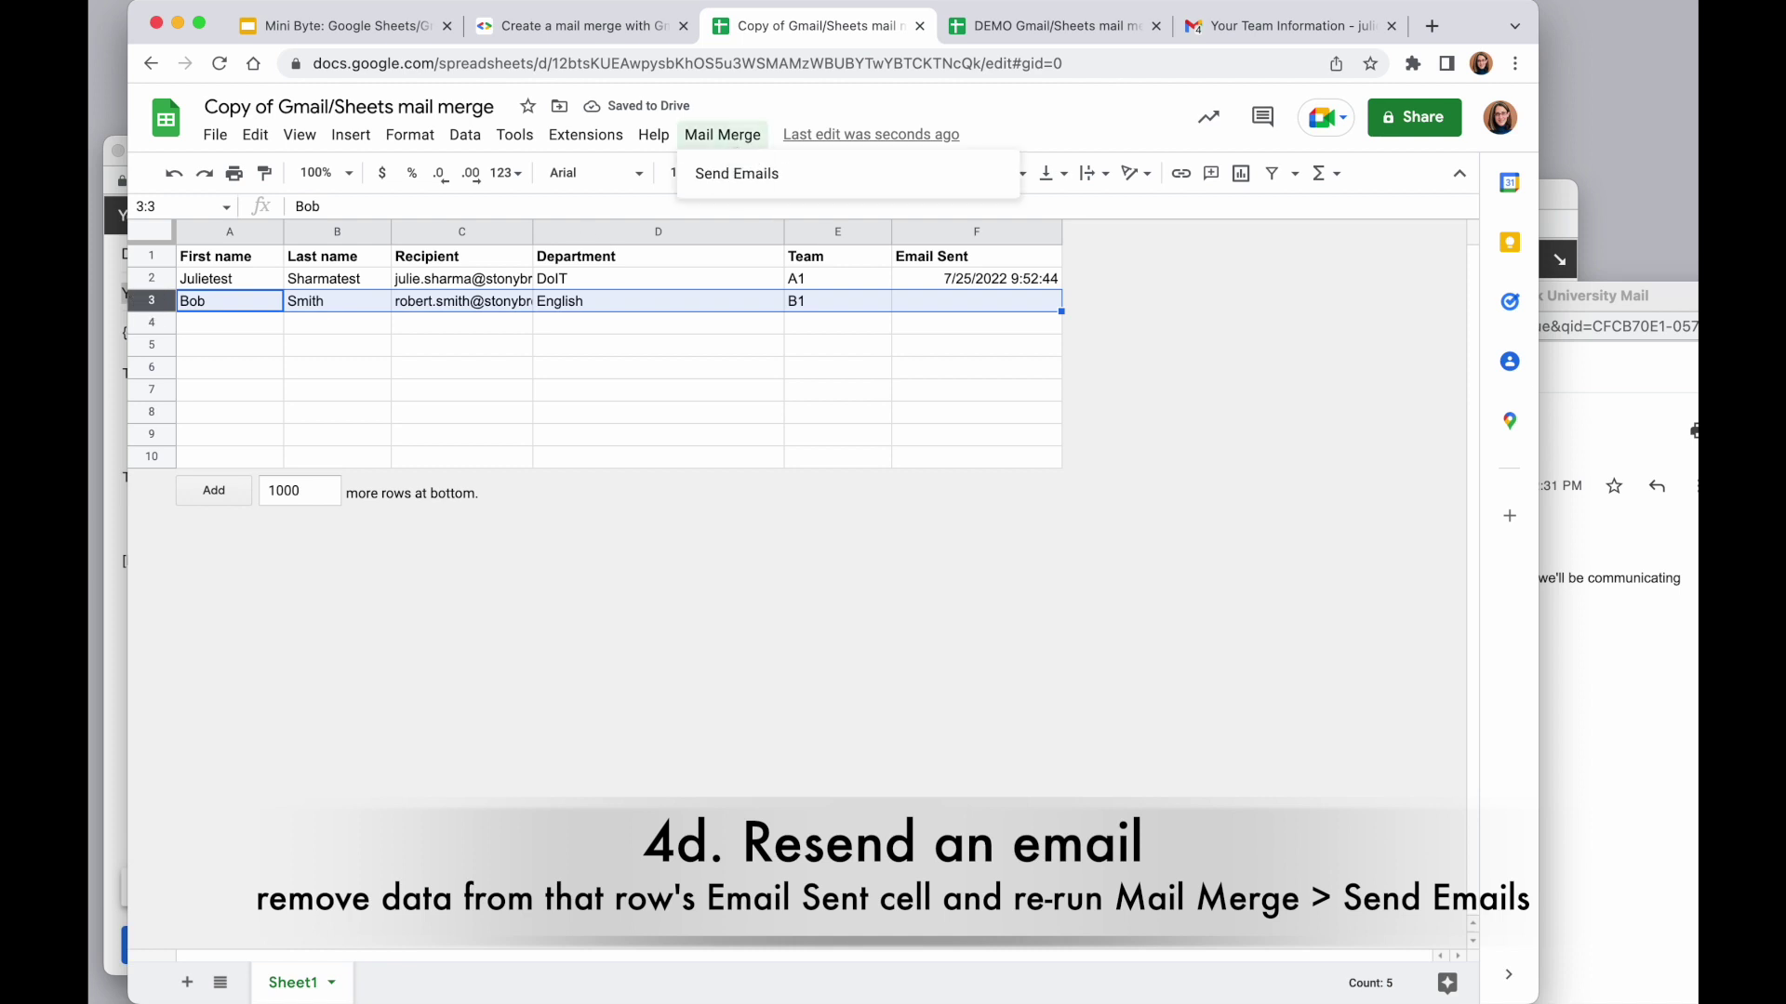
click(772, 186)
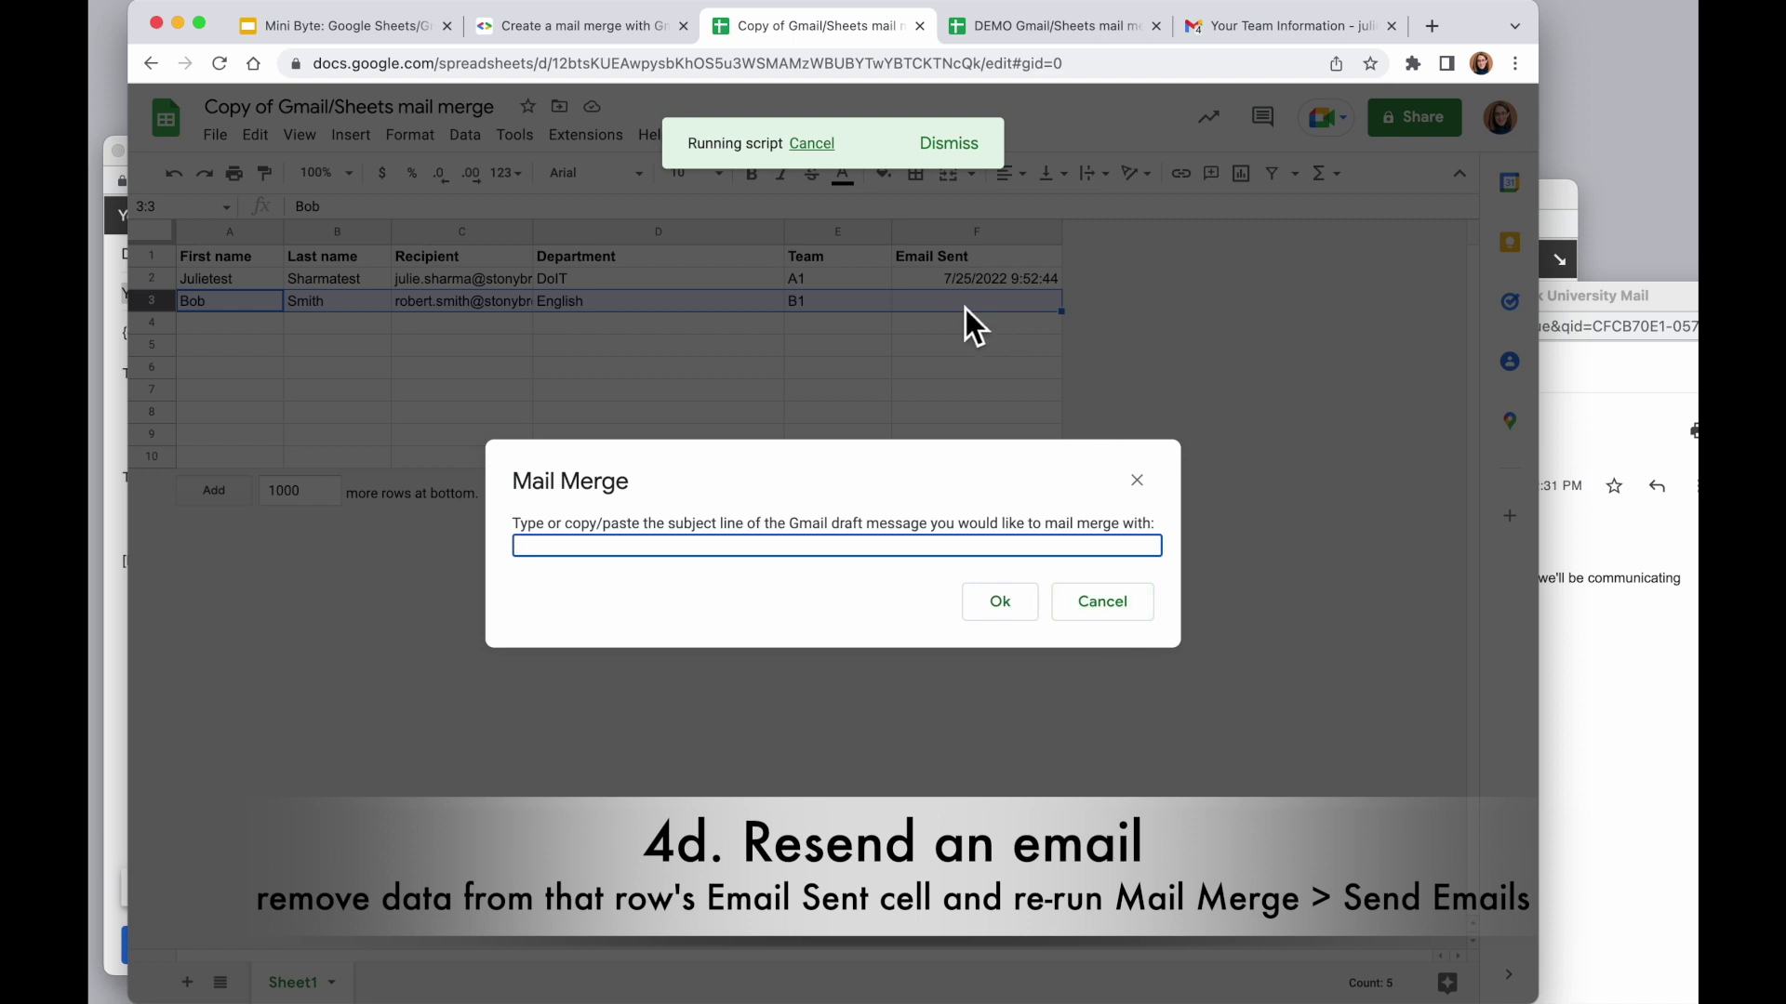
click(1104, 606)
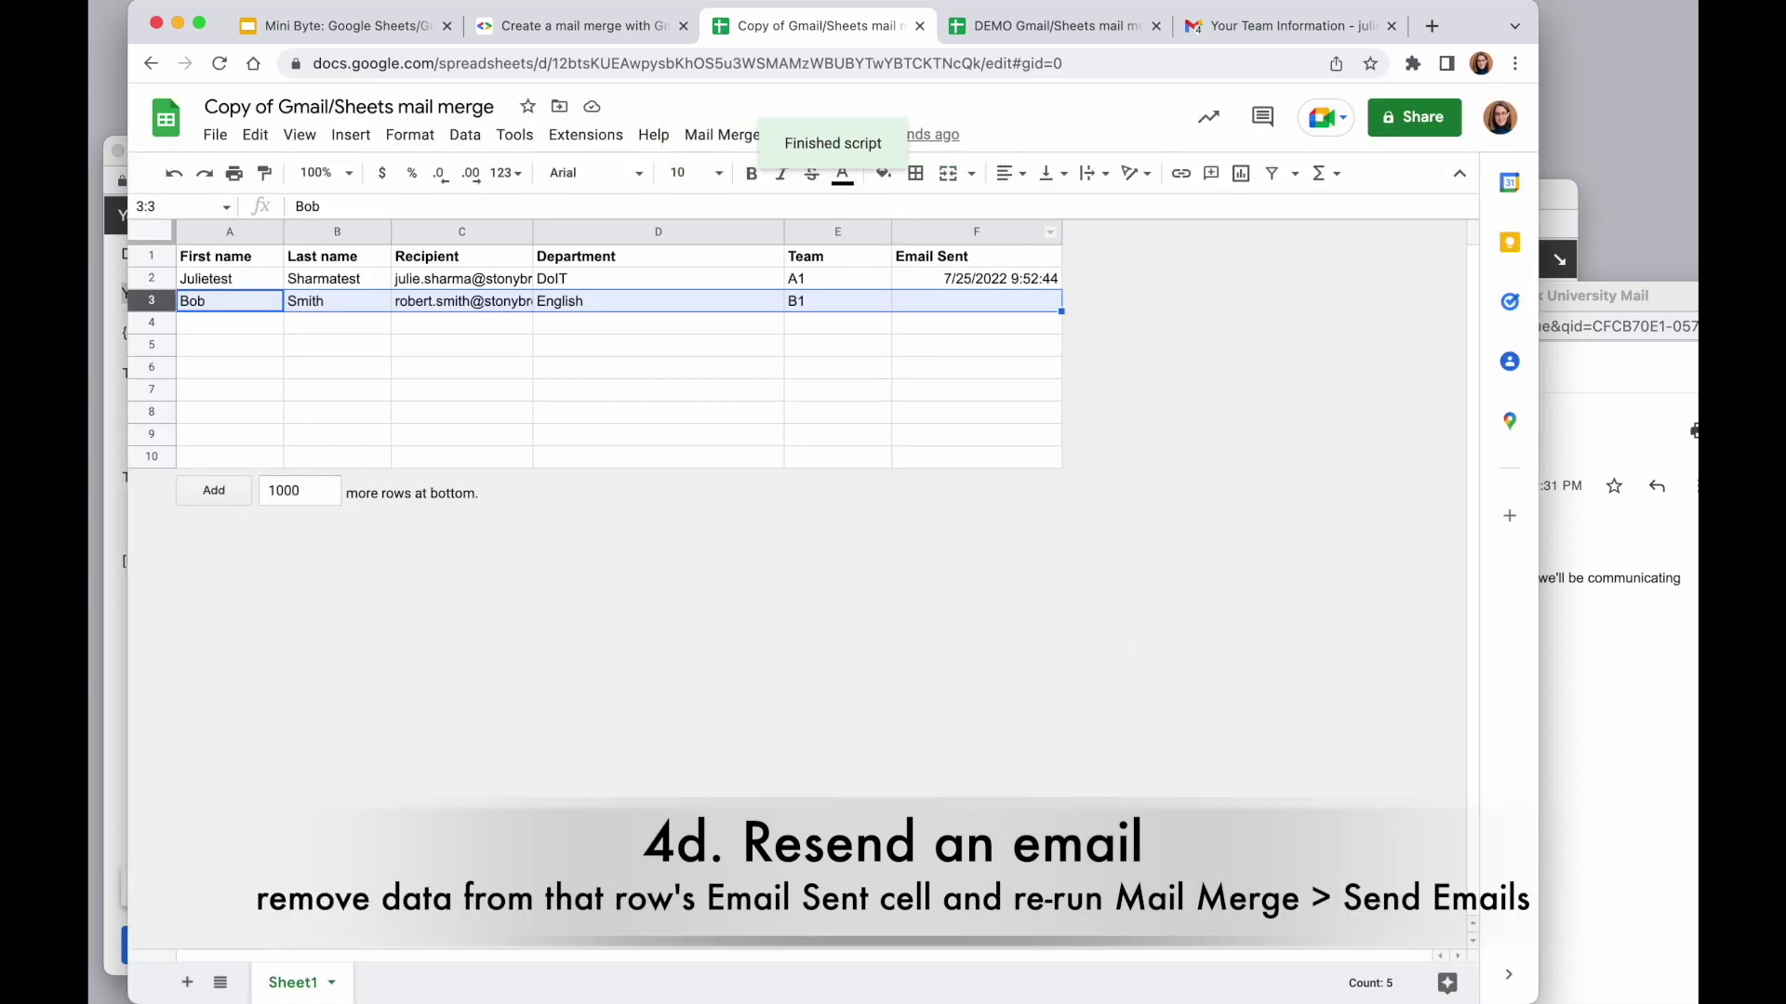
Select the empty rows 4 to 9, then the first row's send time
click(1018, 409)
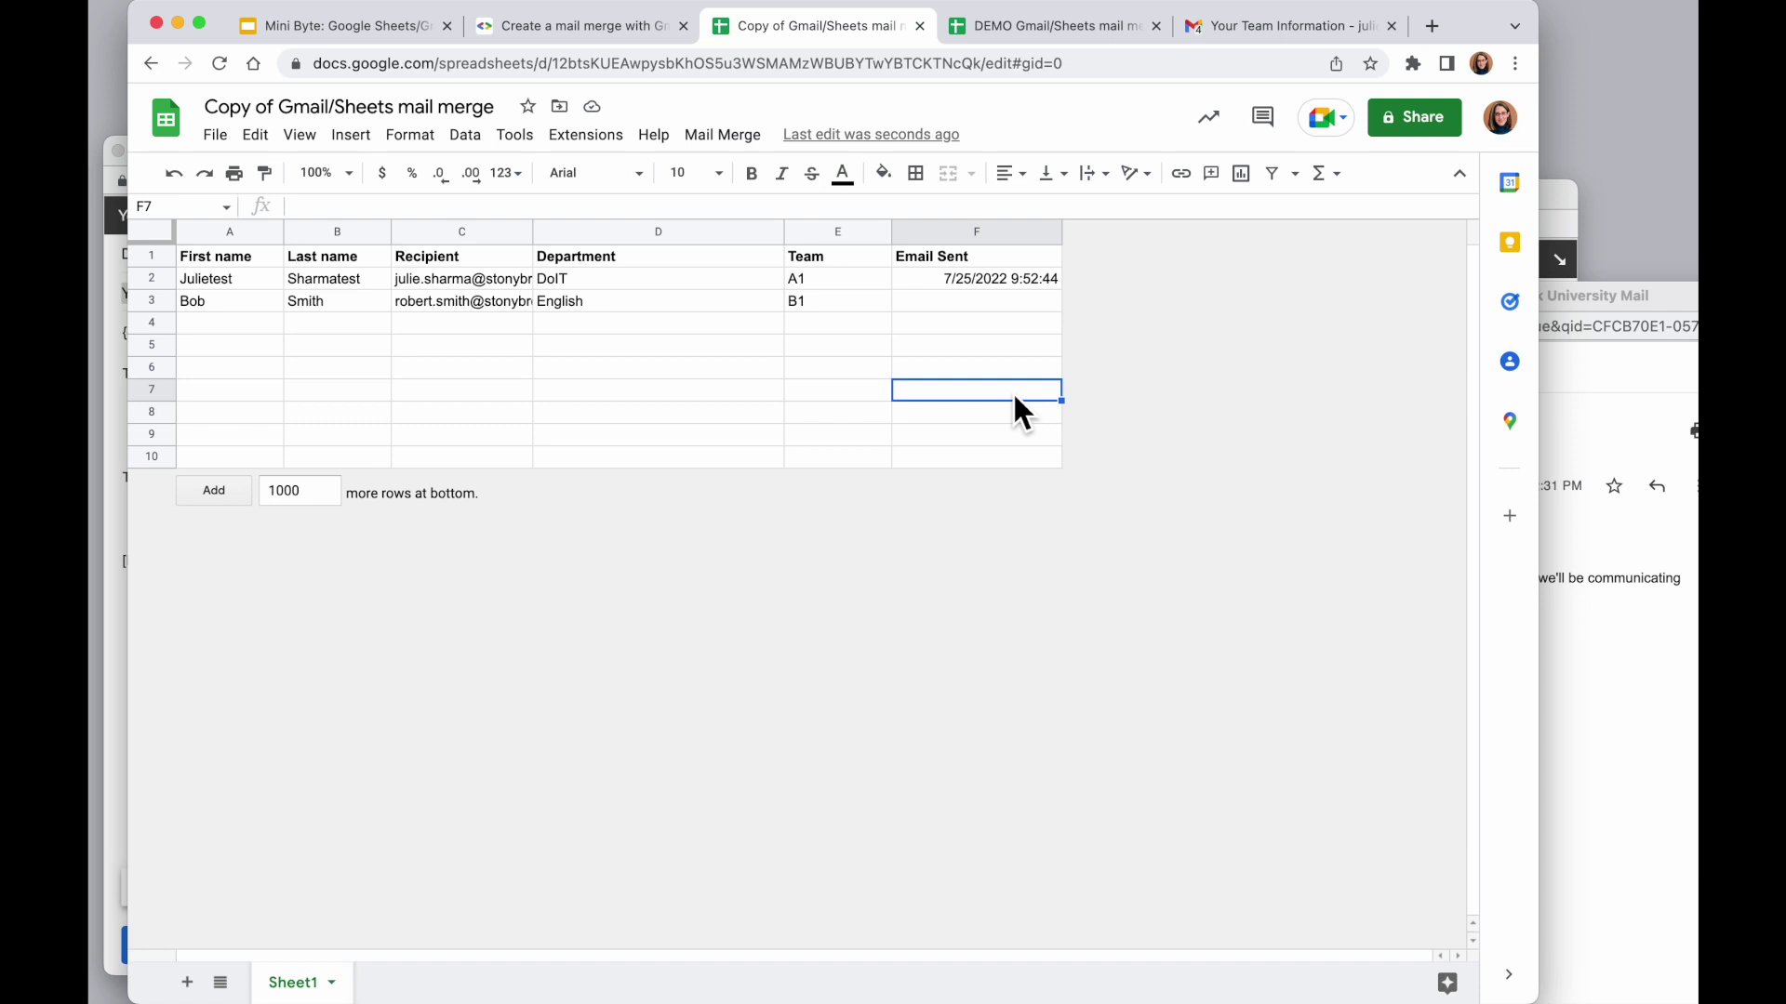
click(982, 321)
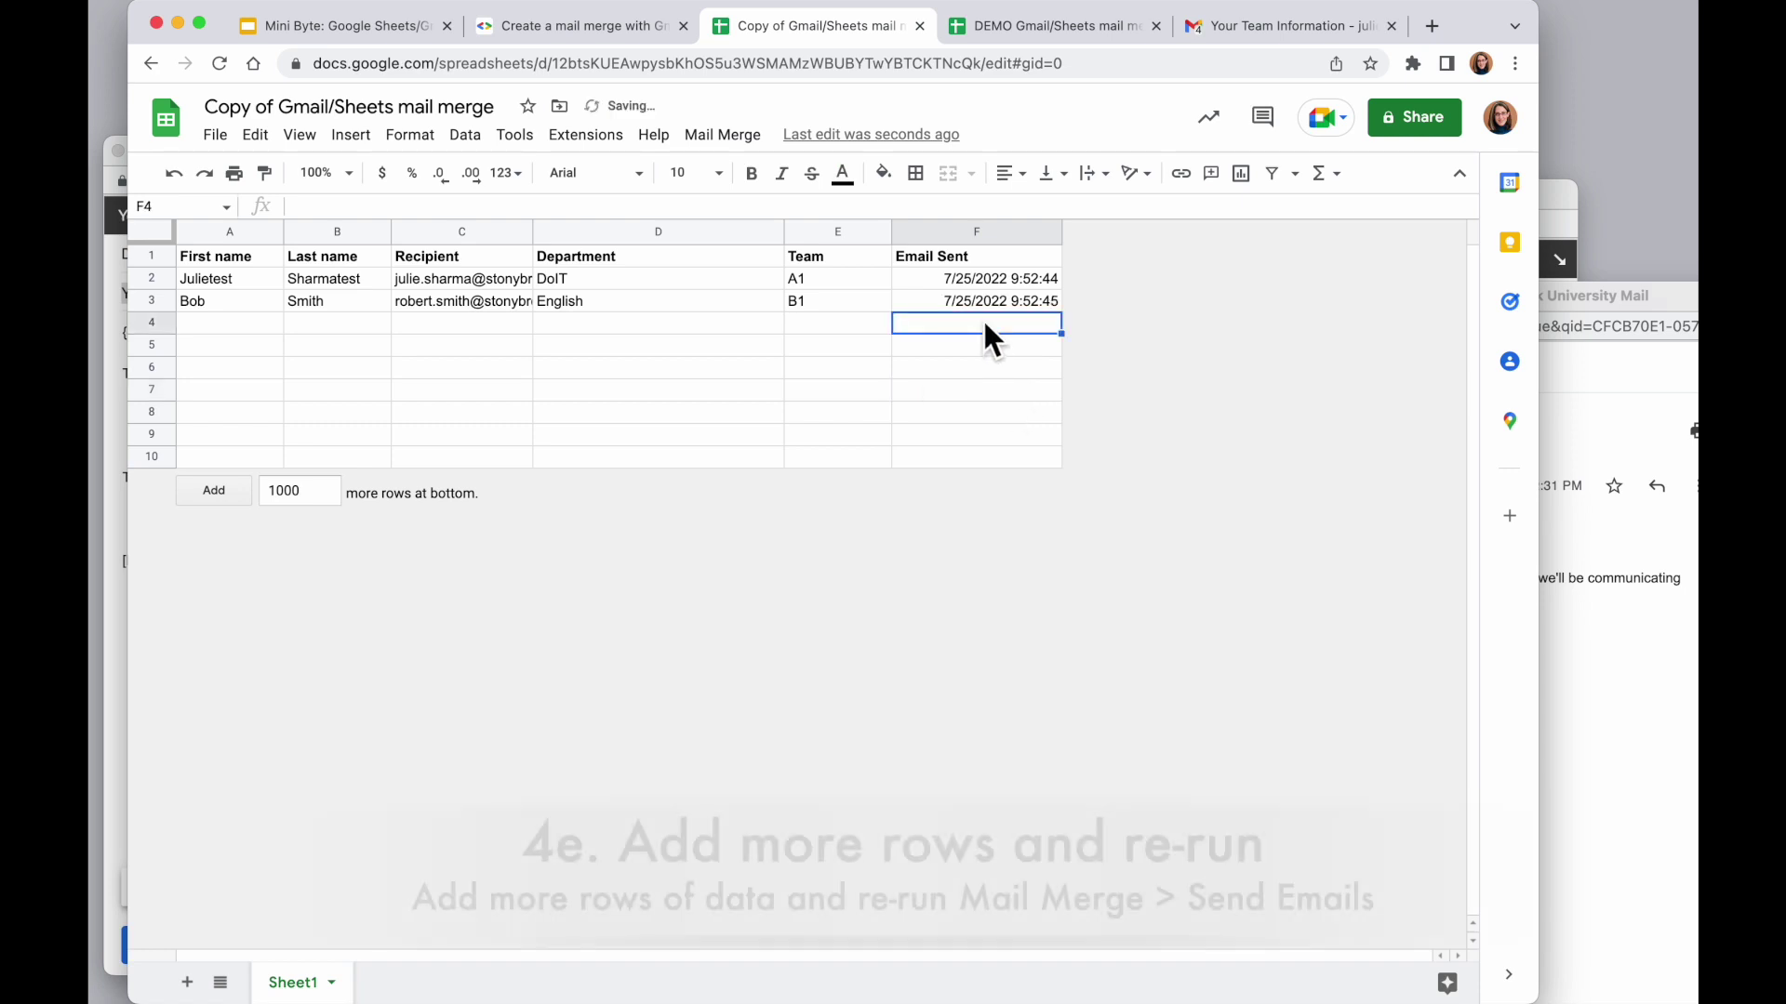
click(253, 326)
drag(253, 325, 976, 420)
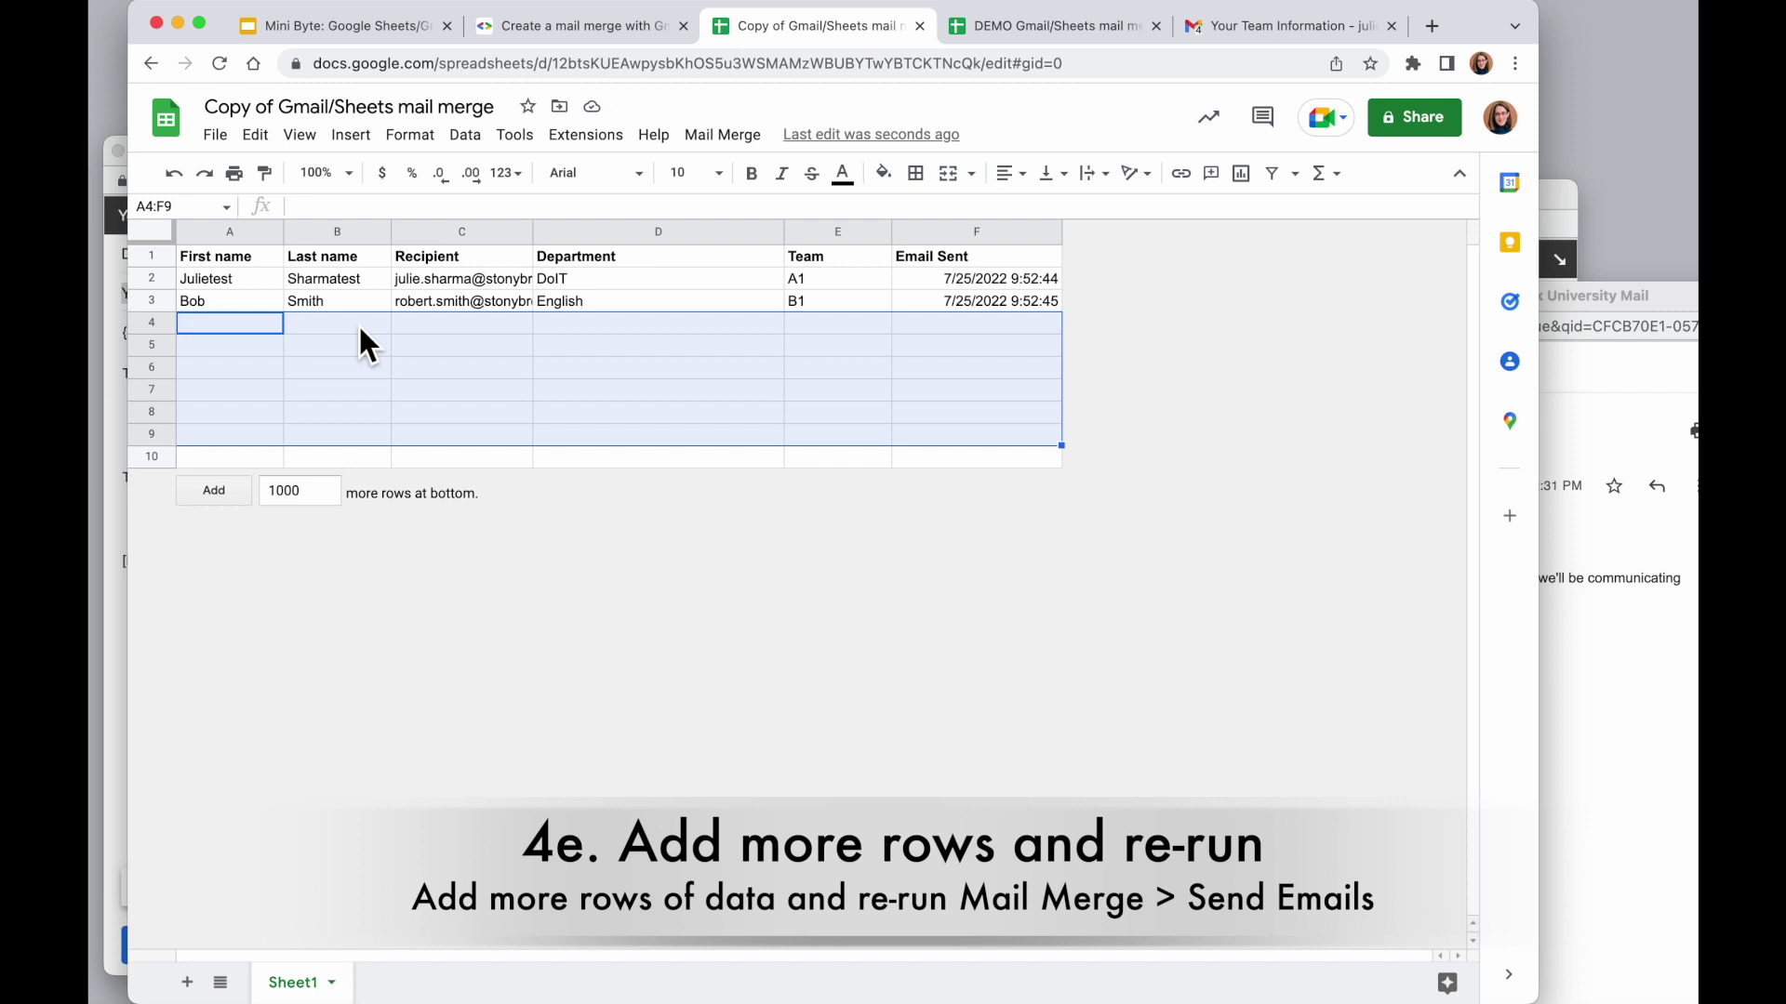
click(1019, 283)
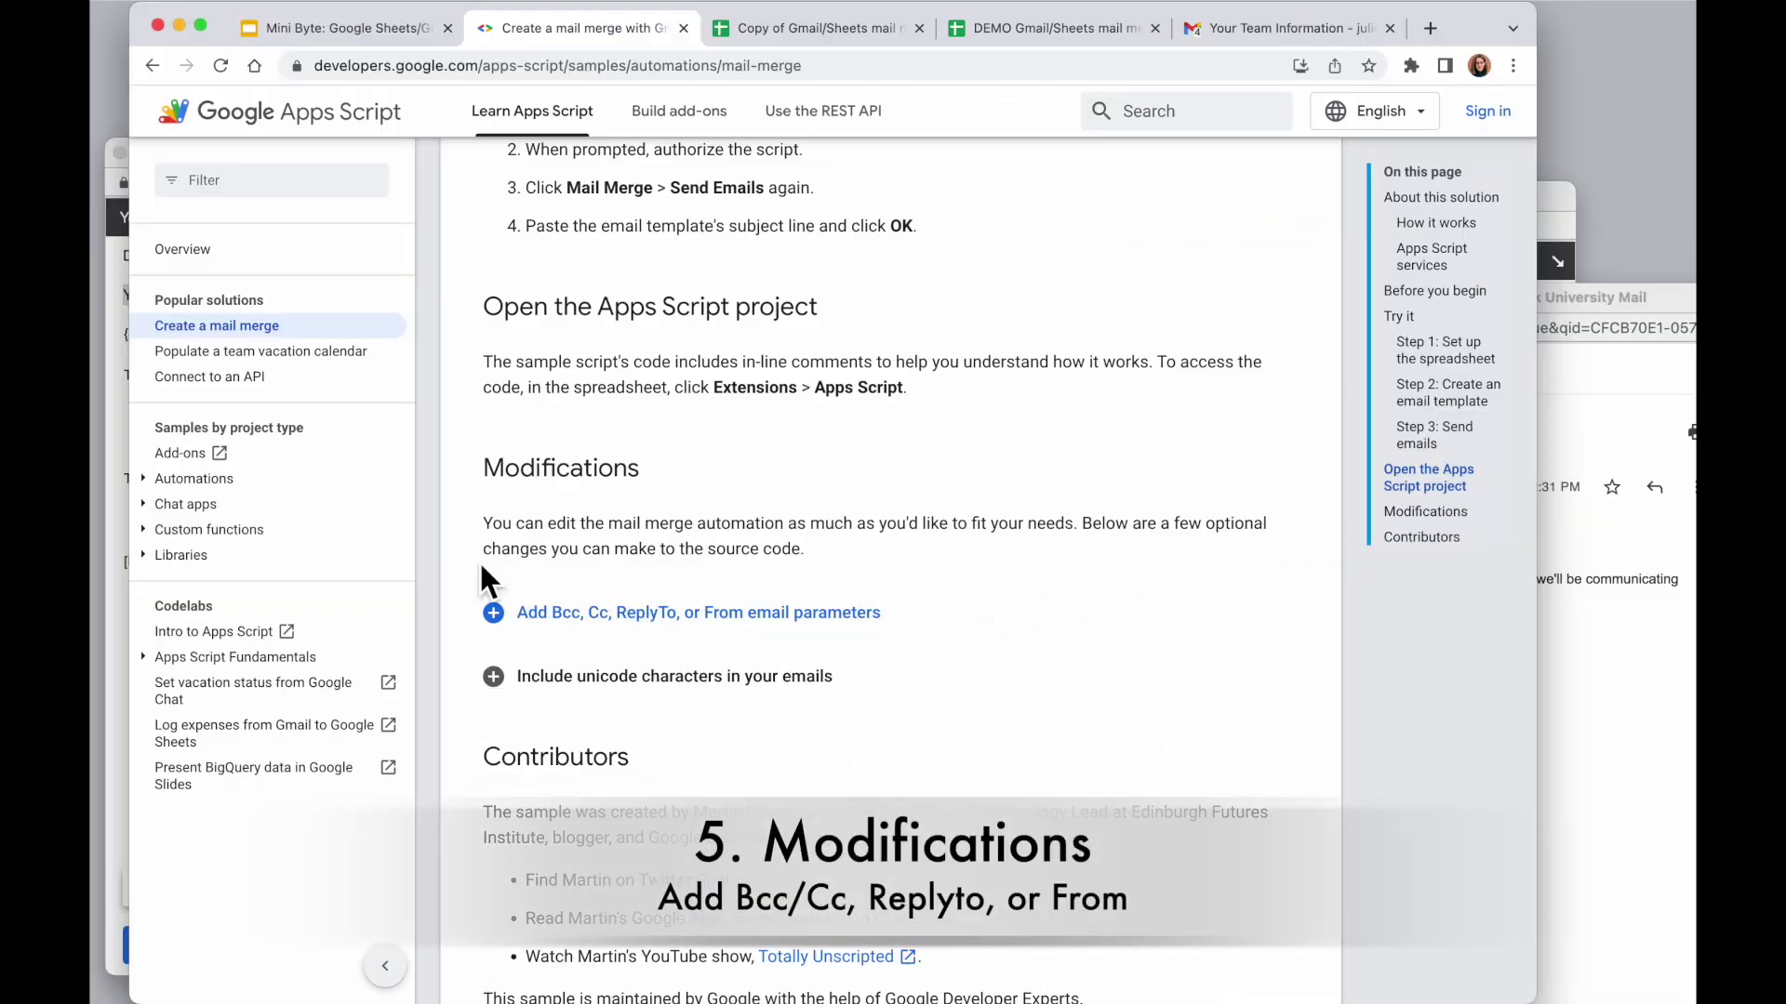
Read the 'Add Bcc, Cc, ReplyTo, or From email parameters' sample, then go back to the spreadsheet
scroll(481, 568, down, 2)
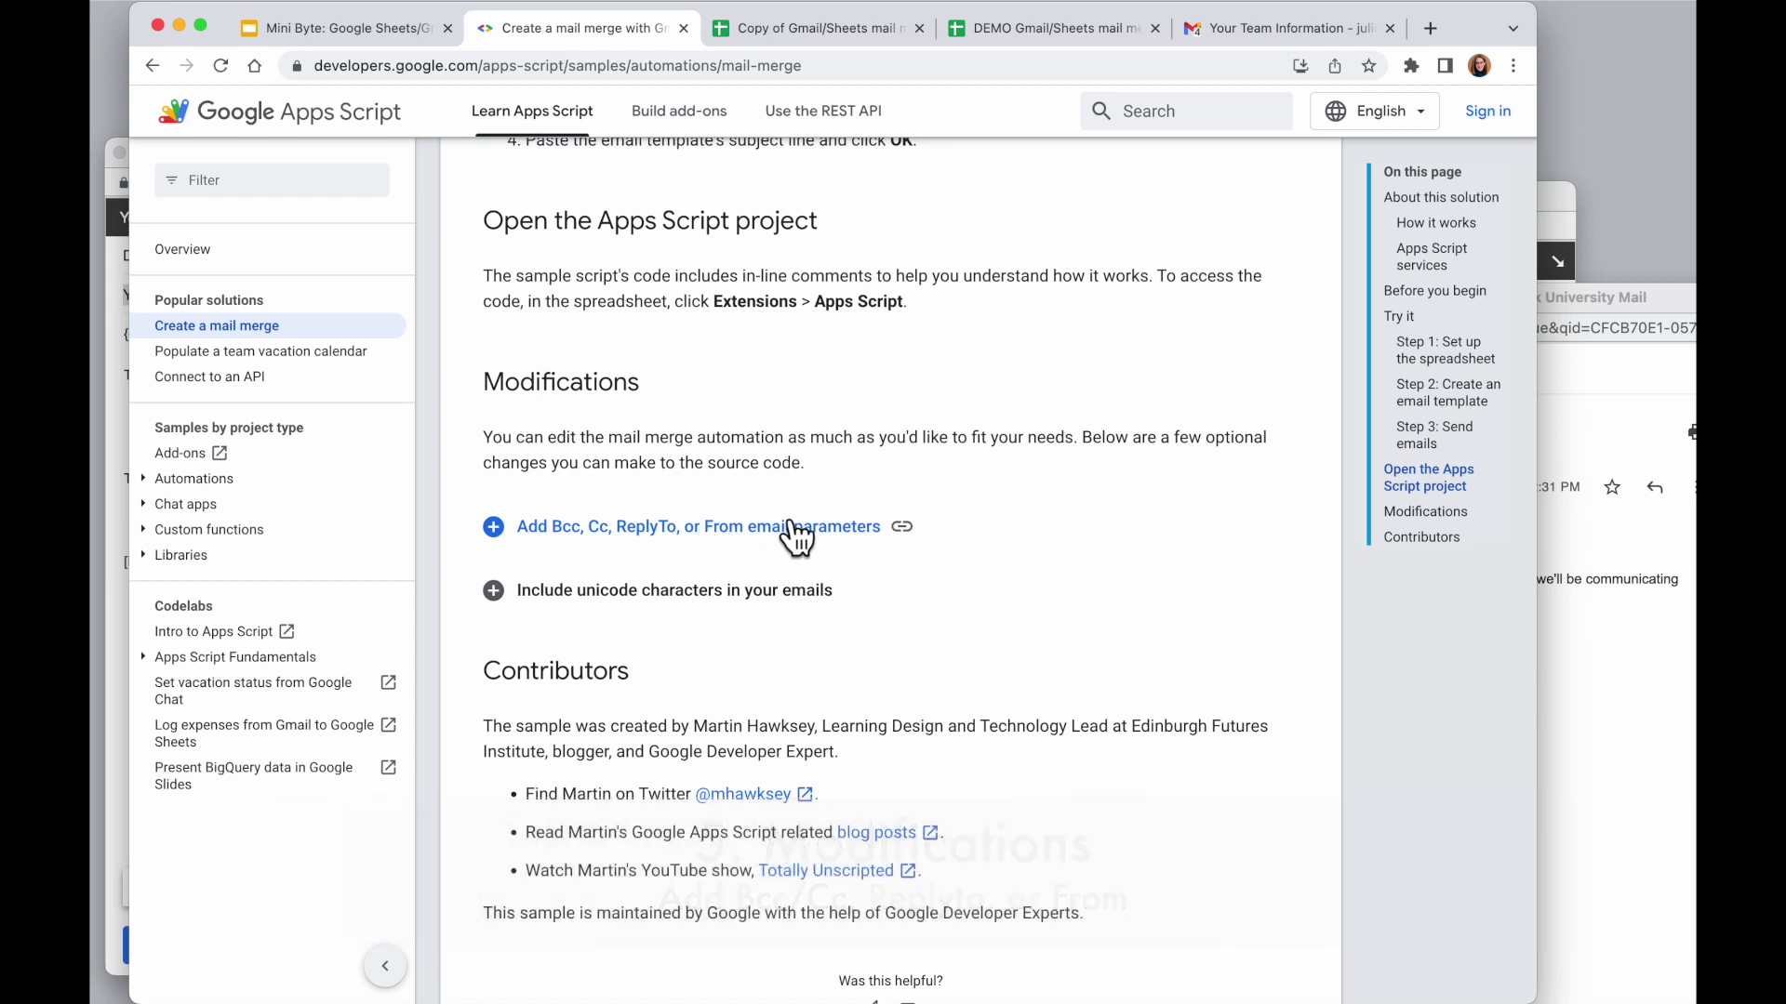
click(513, 528)
scroll(483, 651, down, 5)
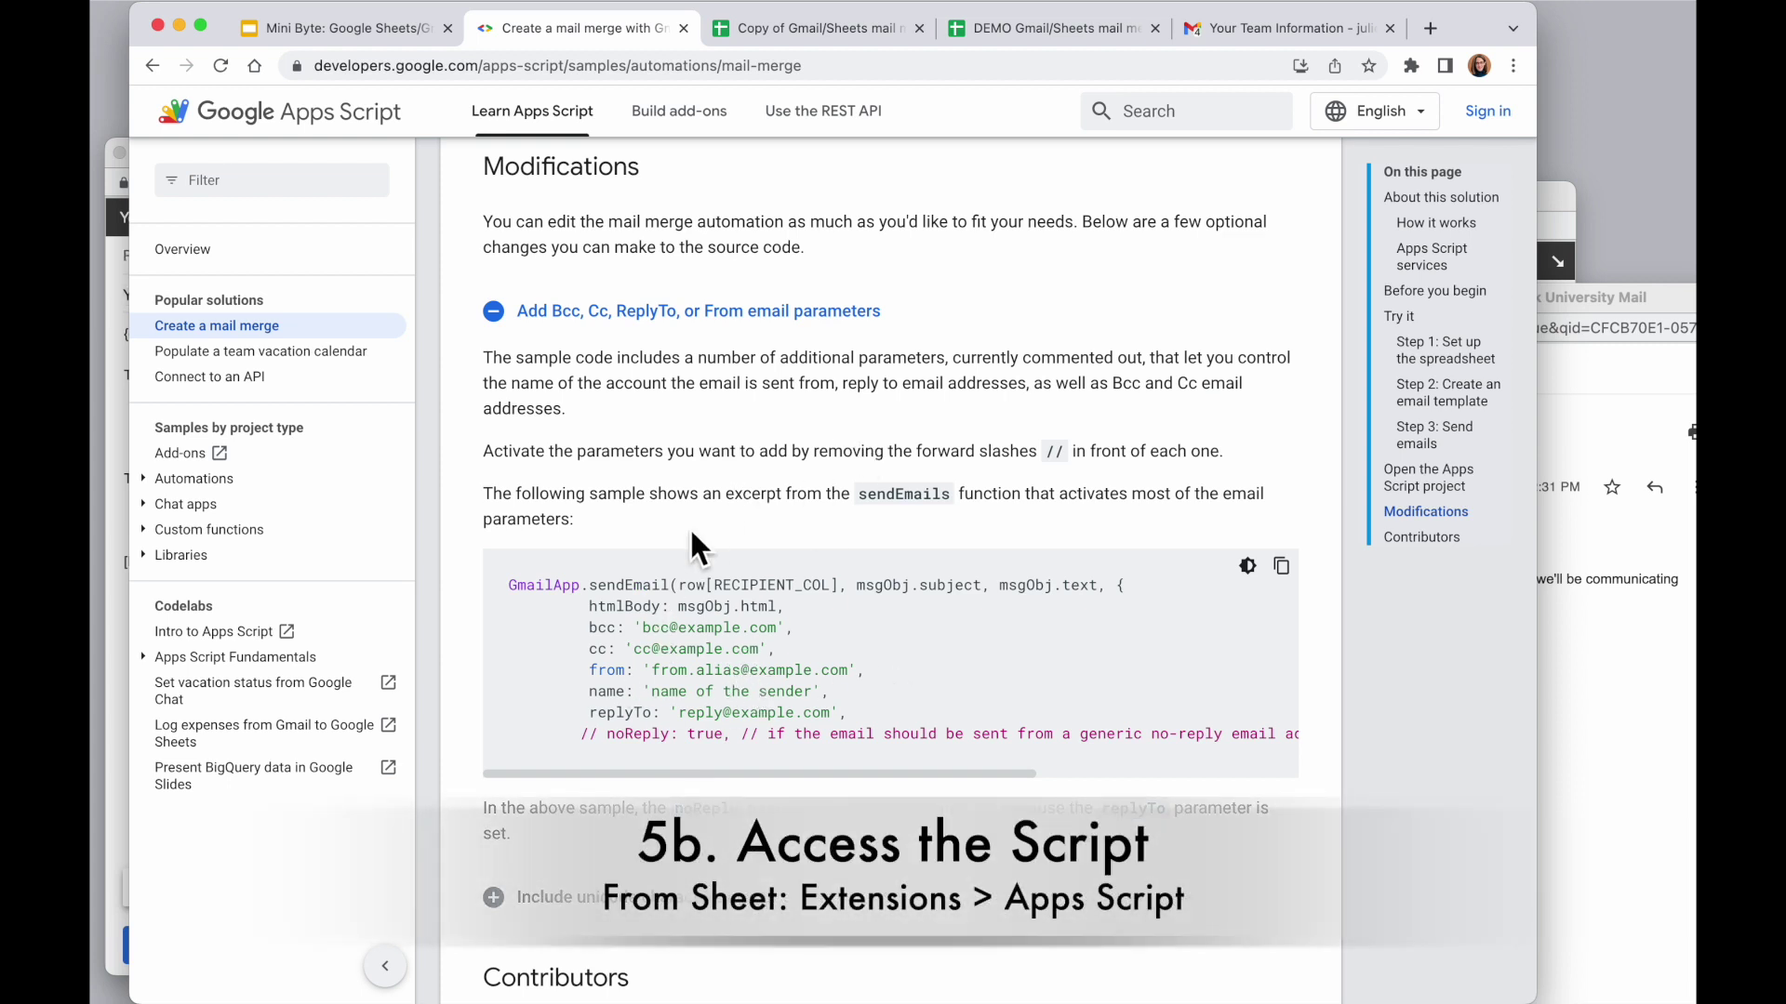
scroll(785, 465, up, 1)
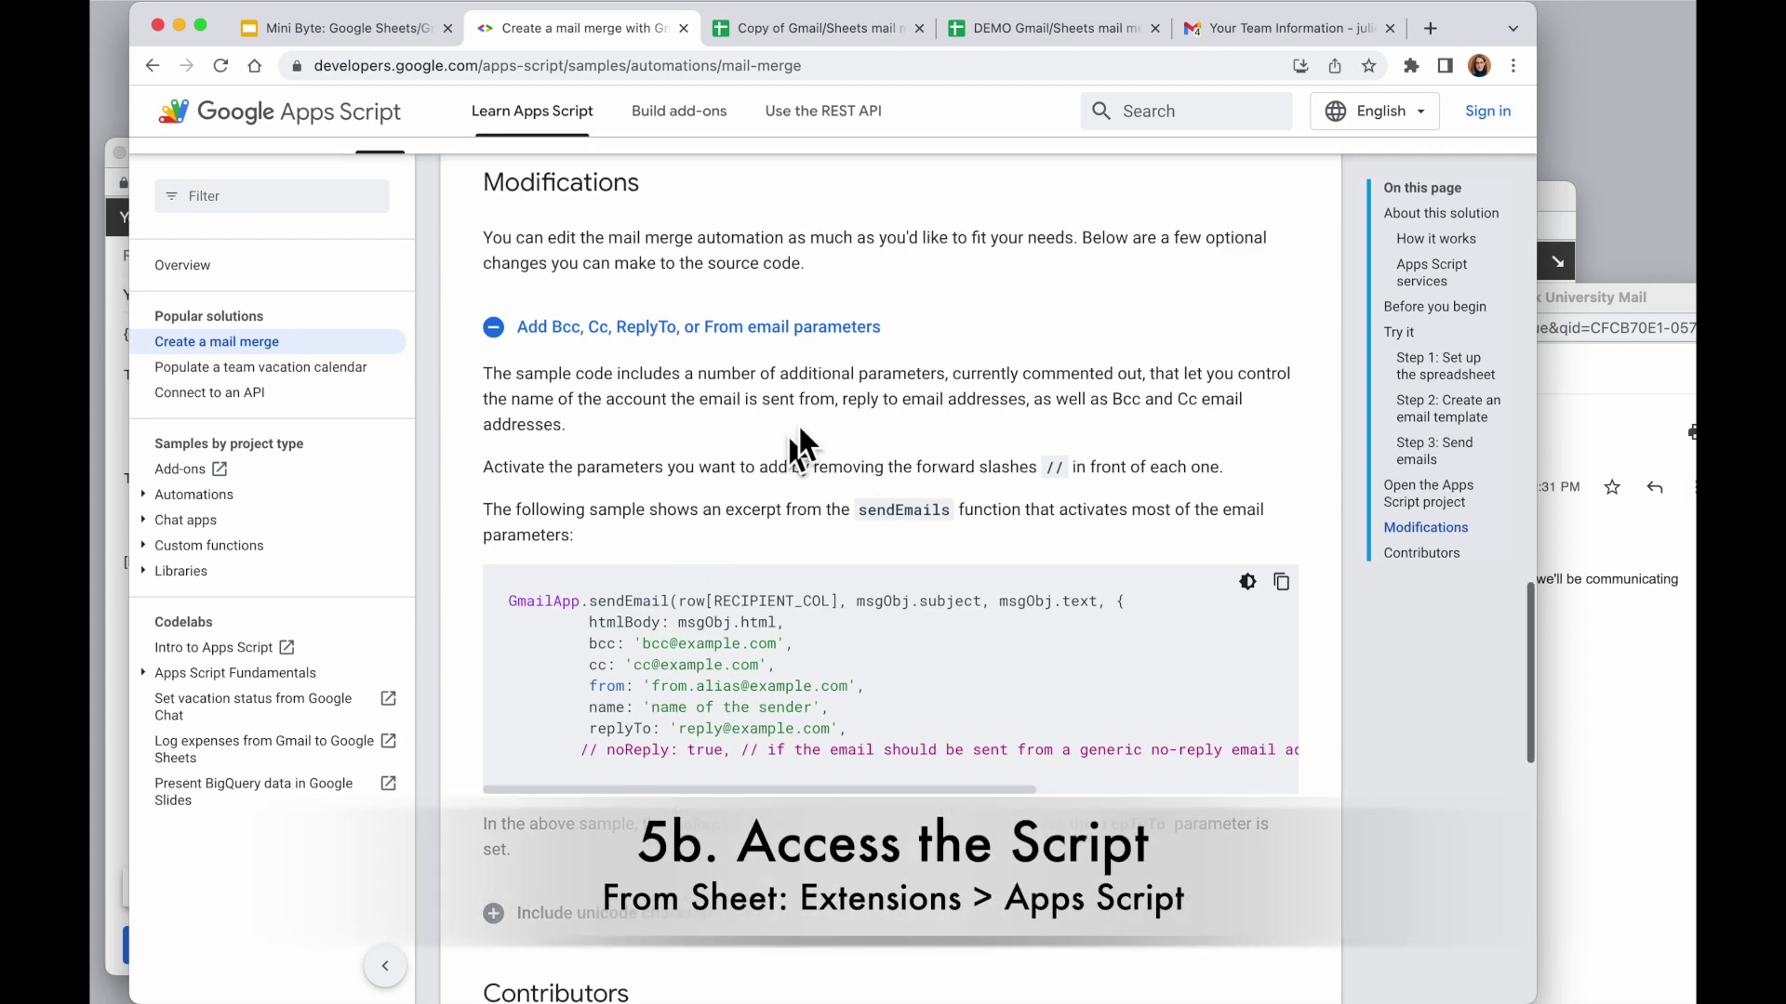
click(827, 34)
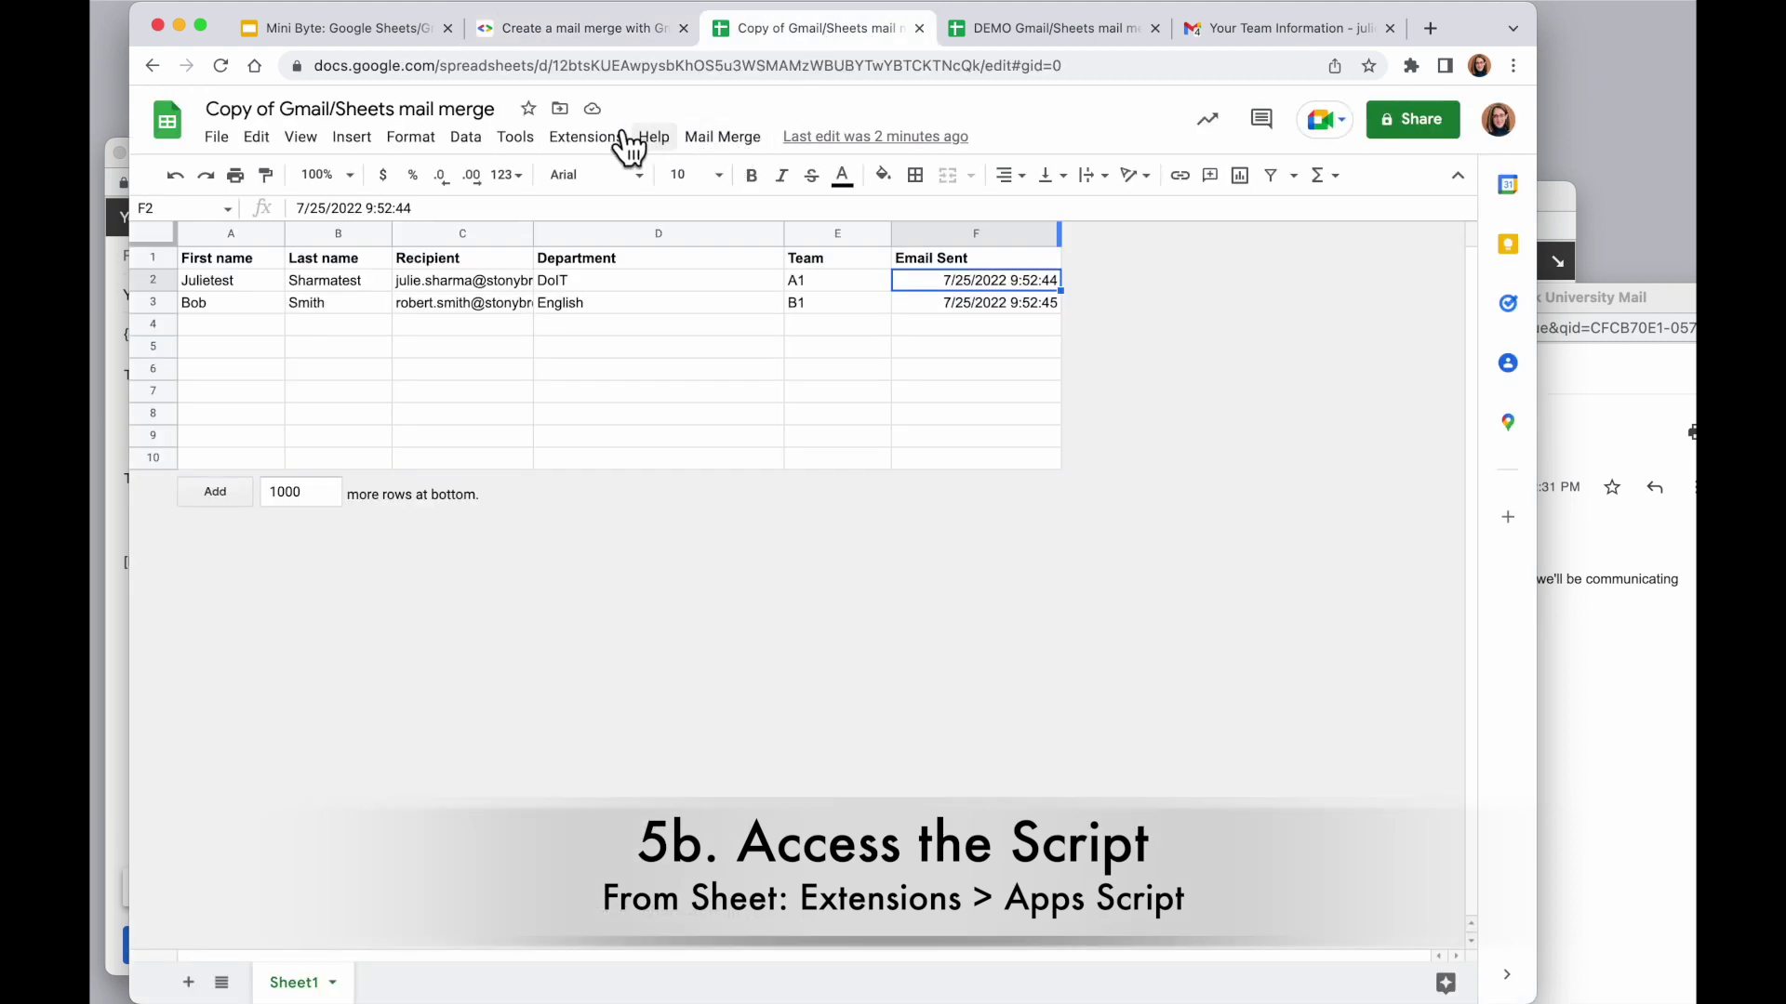
Open the spreadsheet's bound mail merge script in the Apps Script editor via Extensions
click(579, 147)
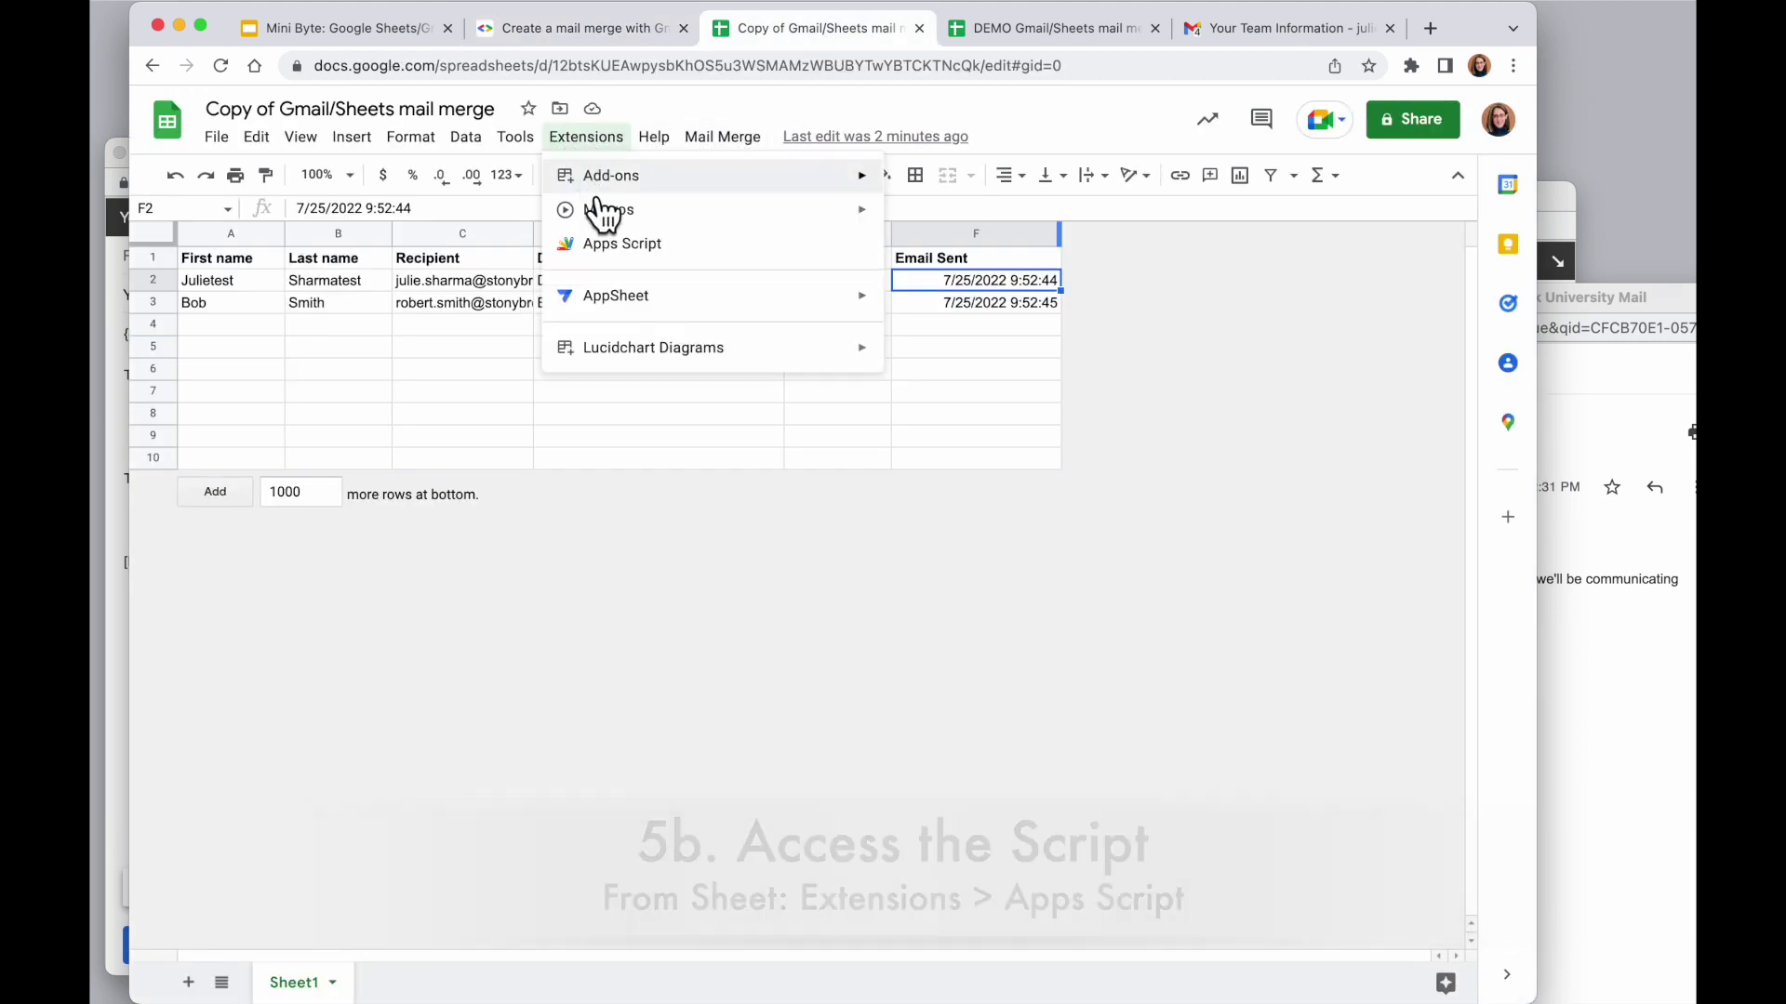
click(614, 245)
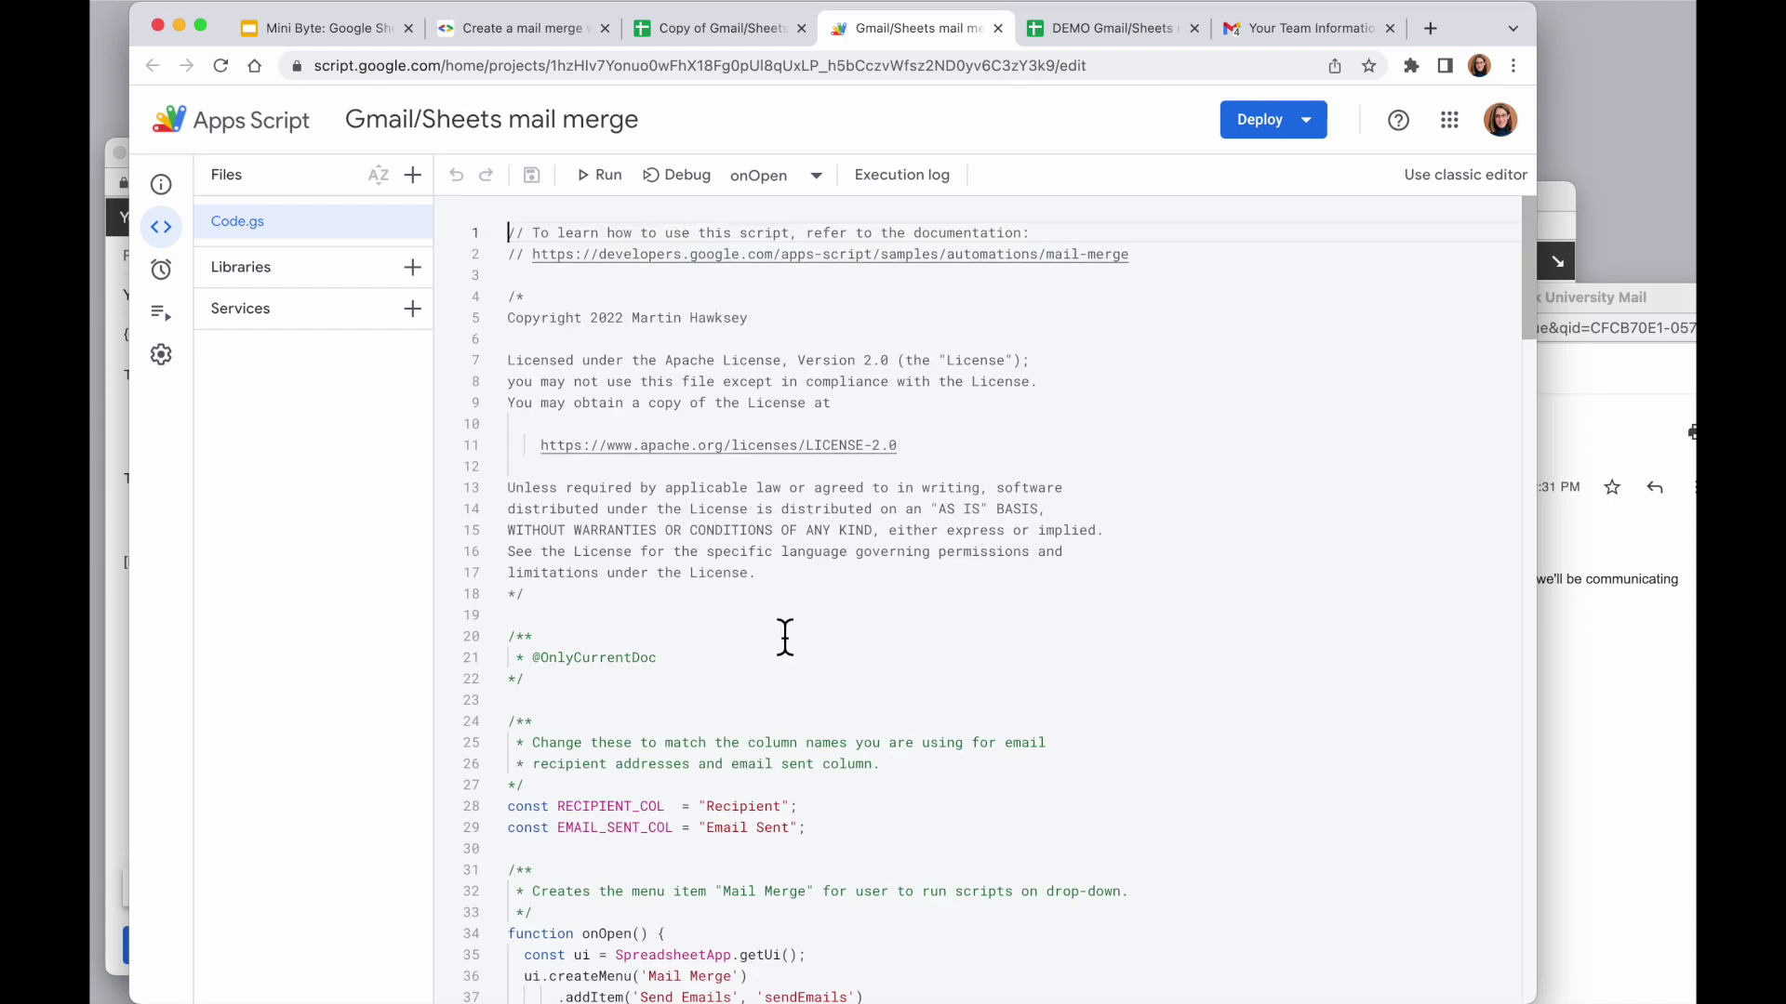
scroll(785, 638, down, 13)
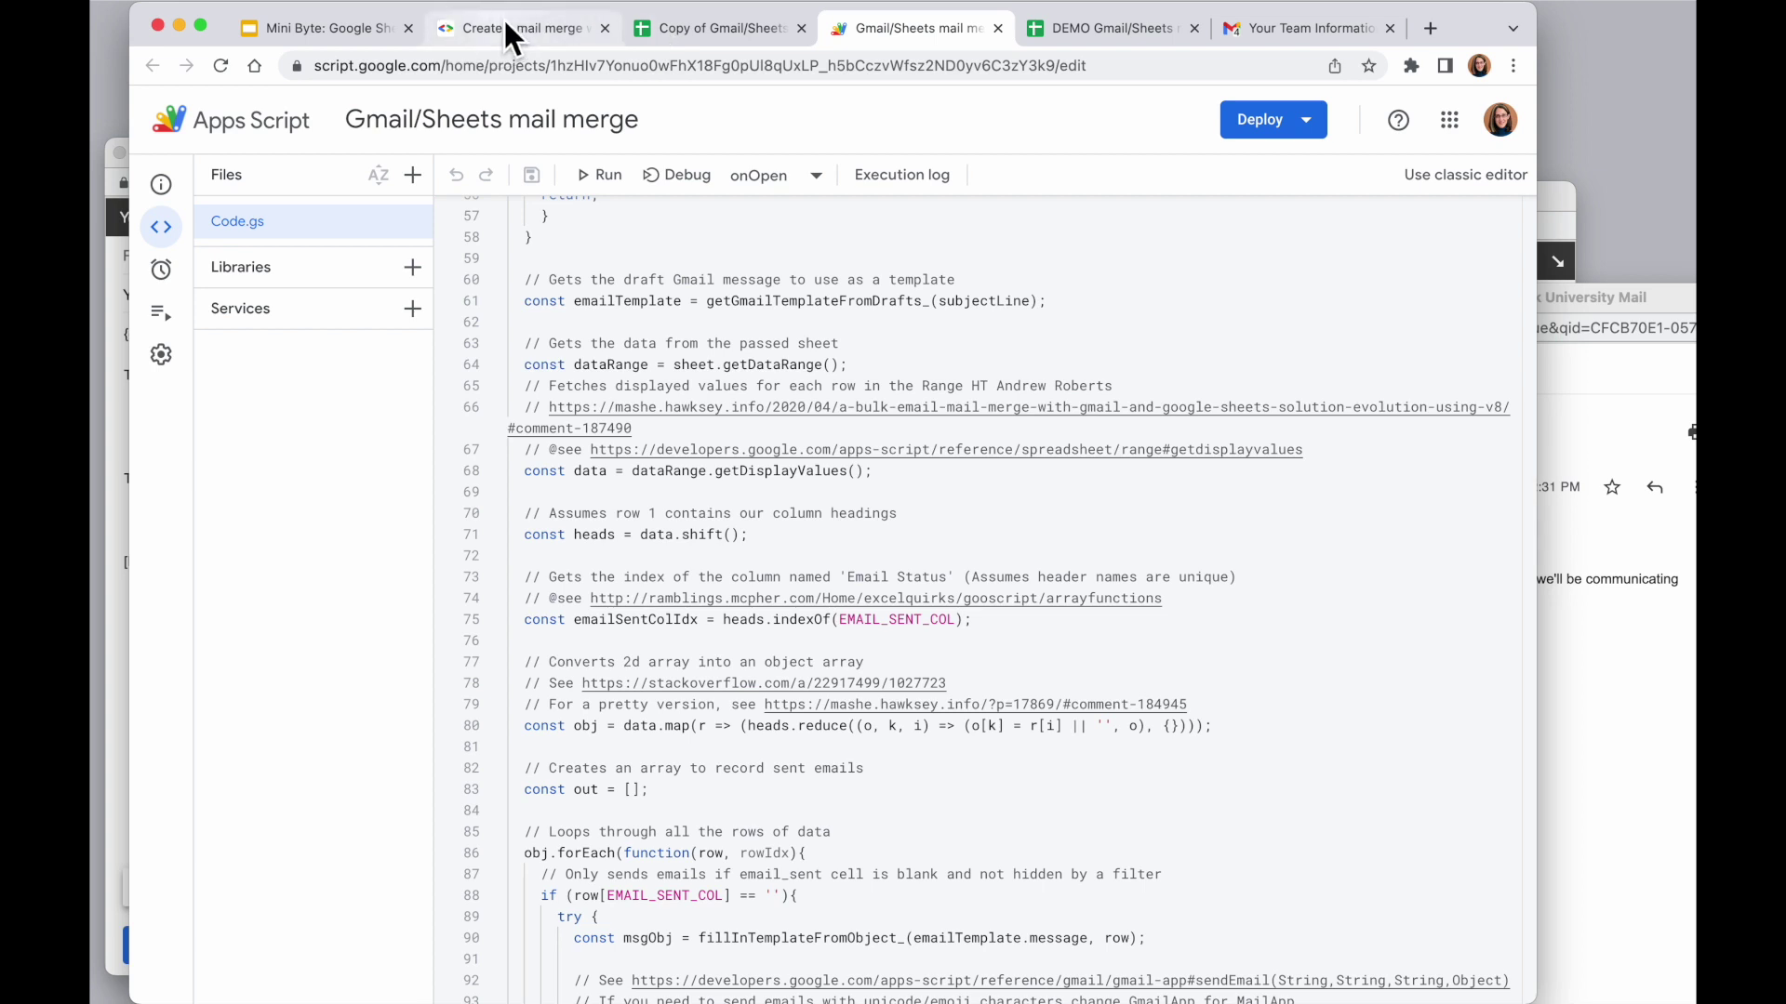
Copy GmailApp.sendEmail from the documentation page's sample code and return to the script editor
click(511, 35)
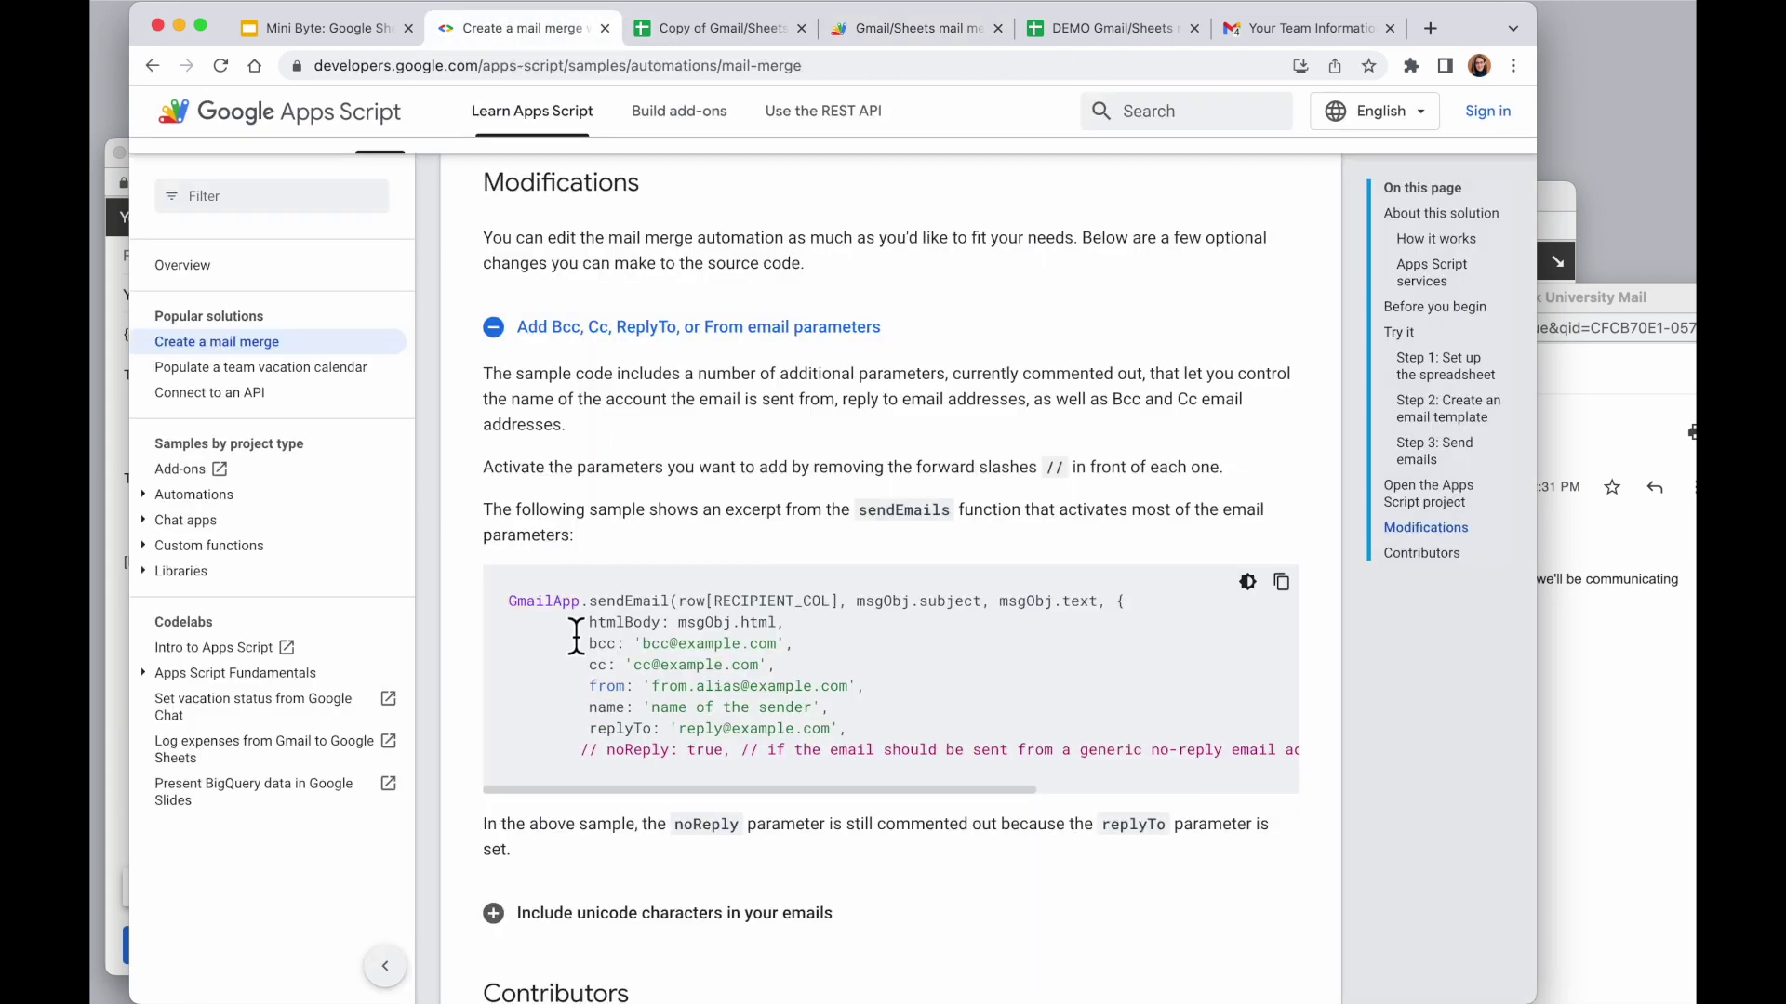
drag(669, 601, 509, 600)
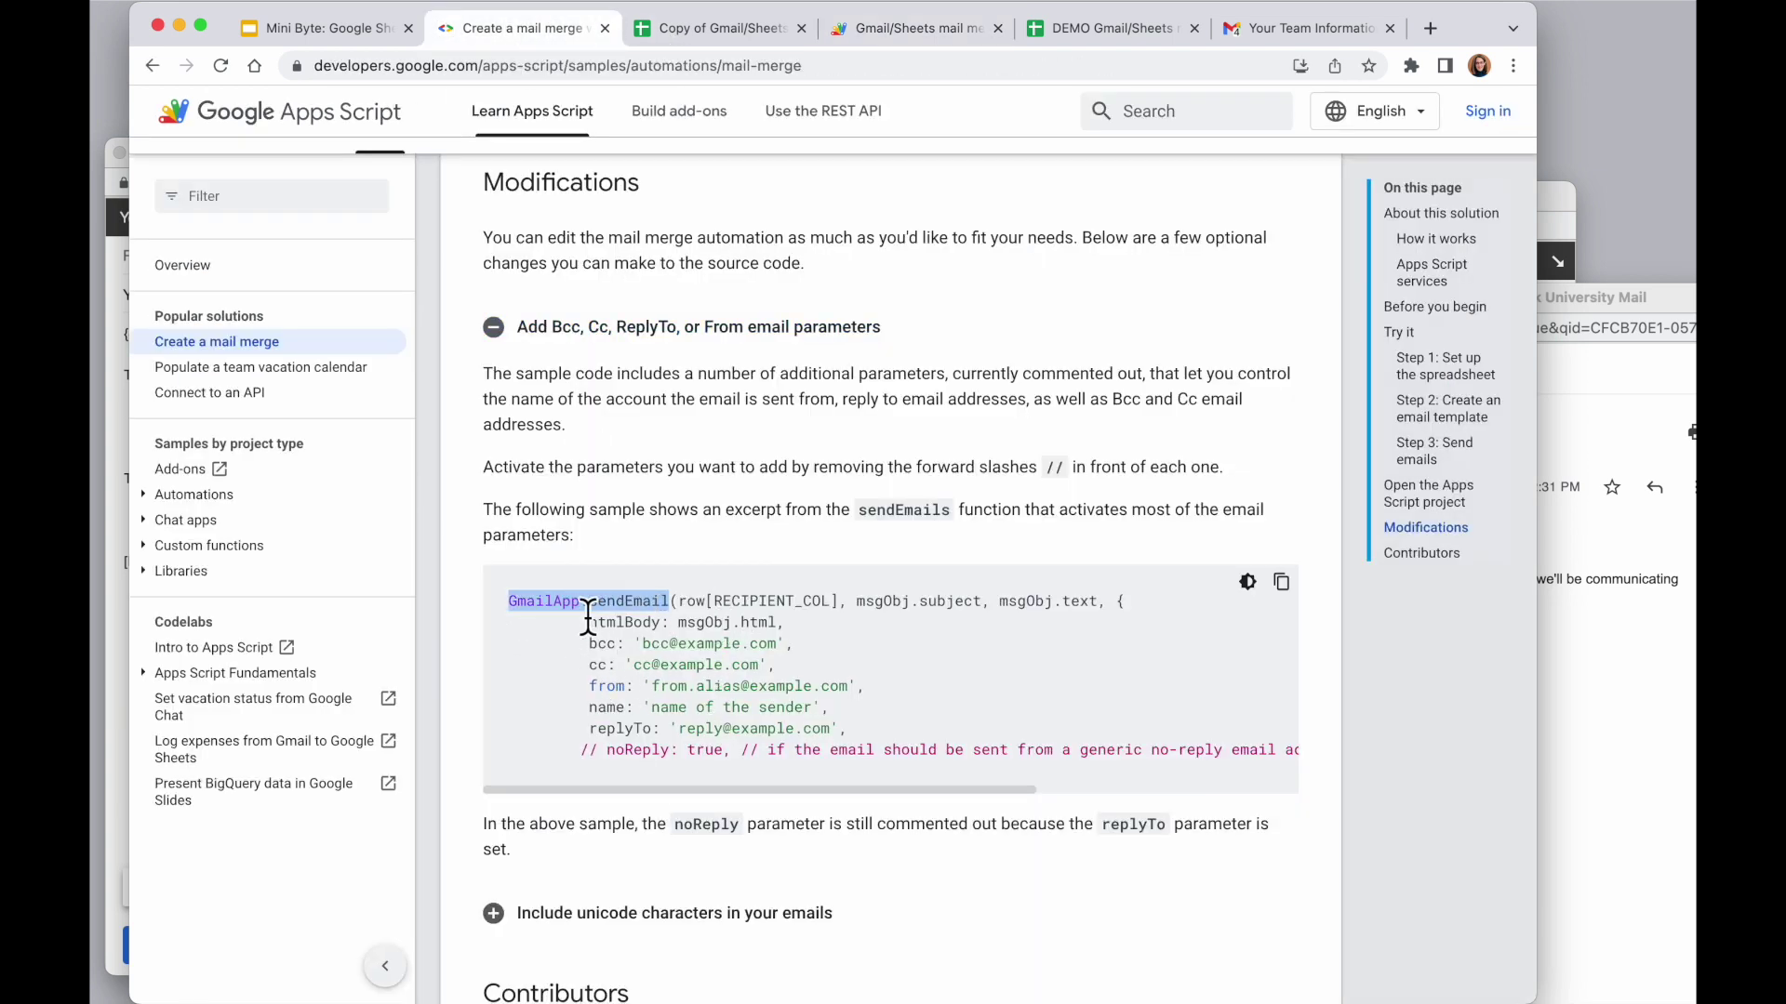
right_click(613, 602)
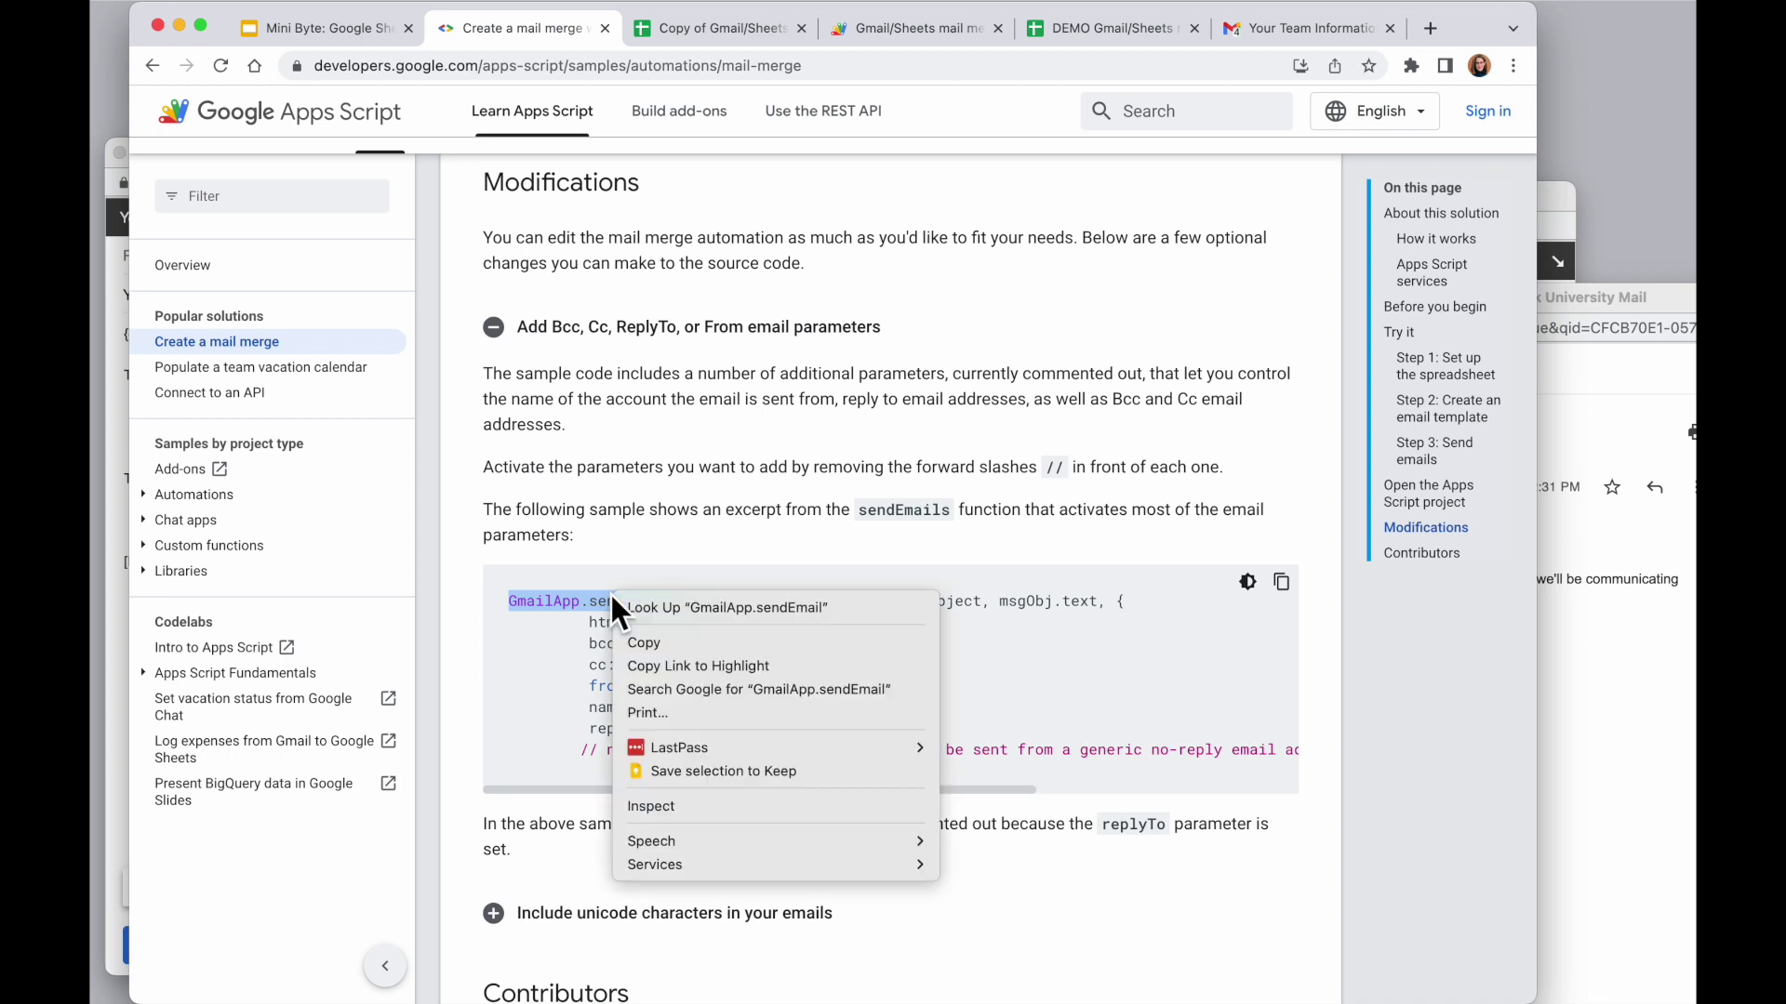
click(651, 643)
click(921, 30)
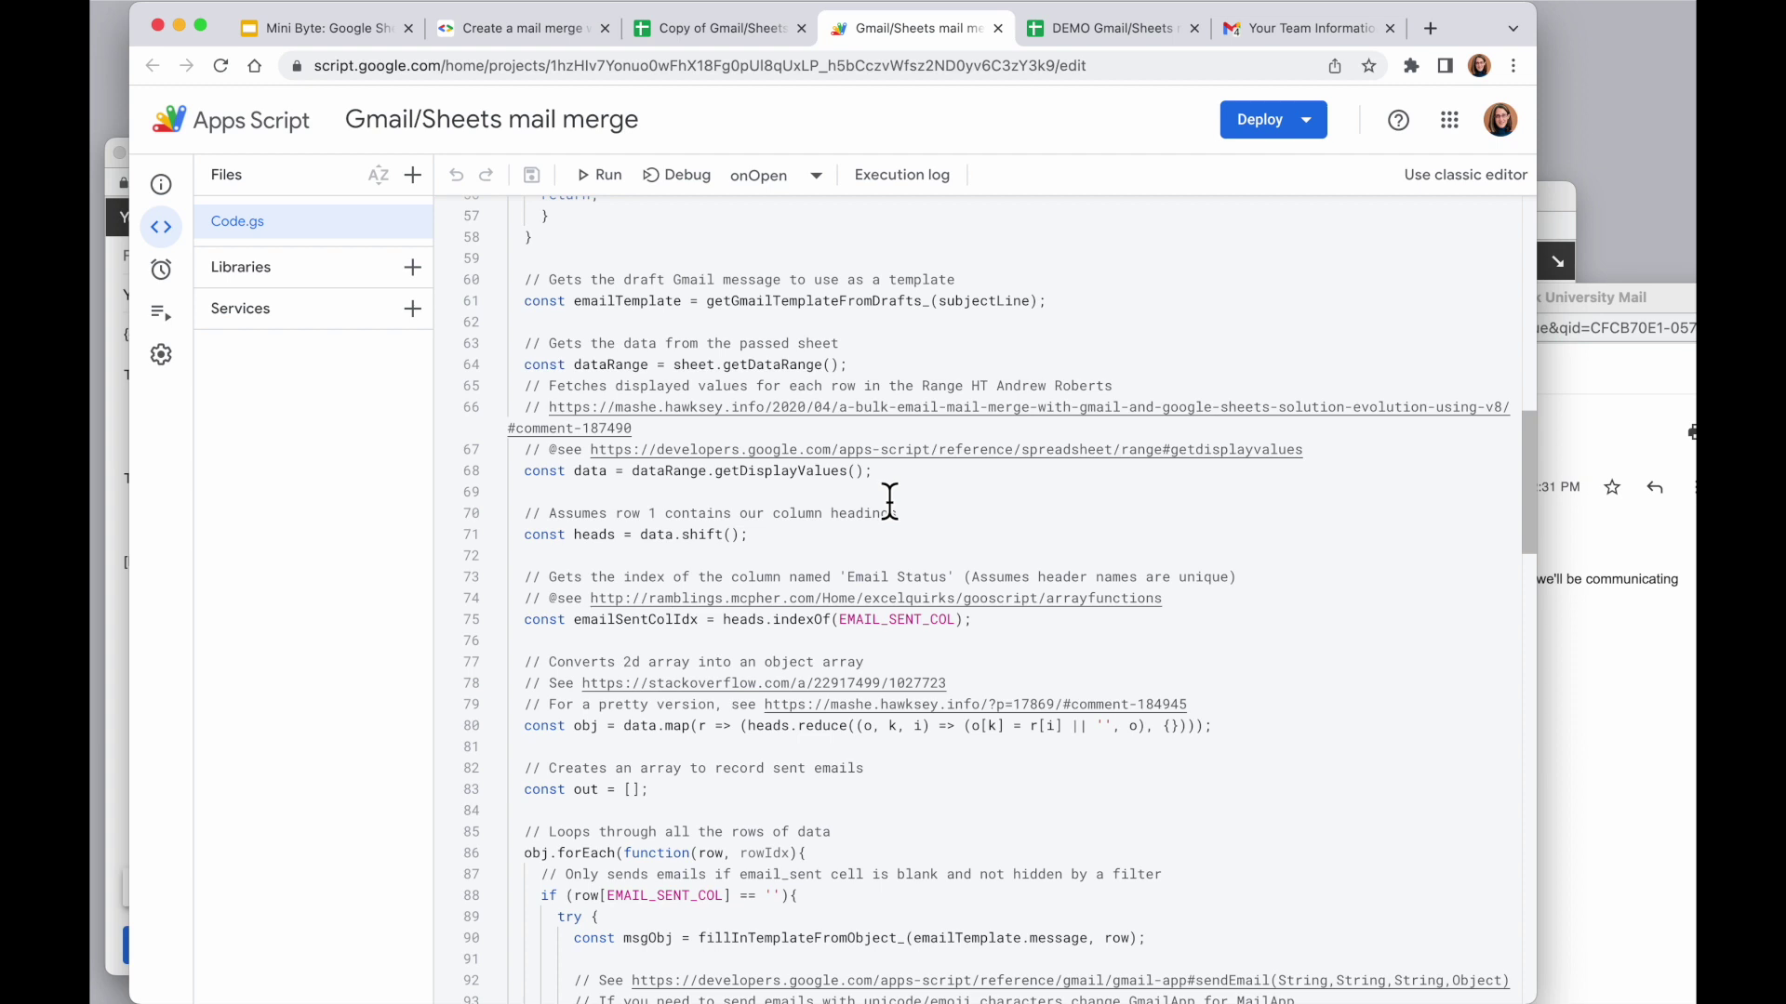
Find GmailApp.sendEmail in the code and select the optional parameter lines 97 to 101
key(super+f)
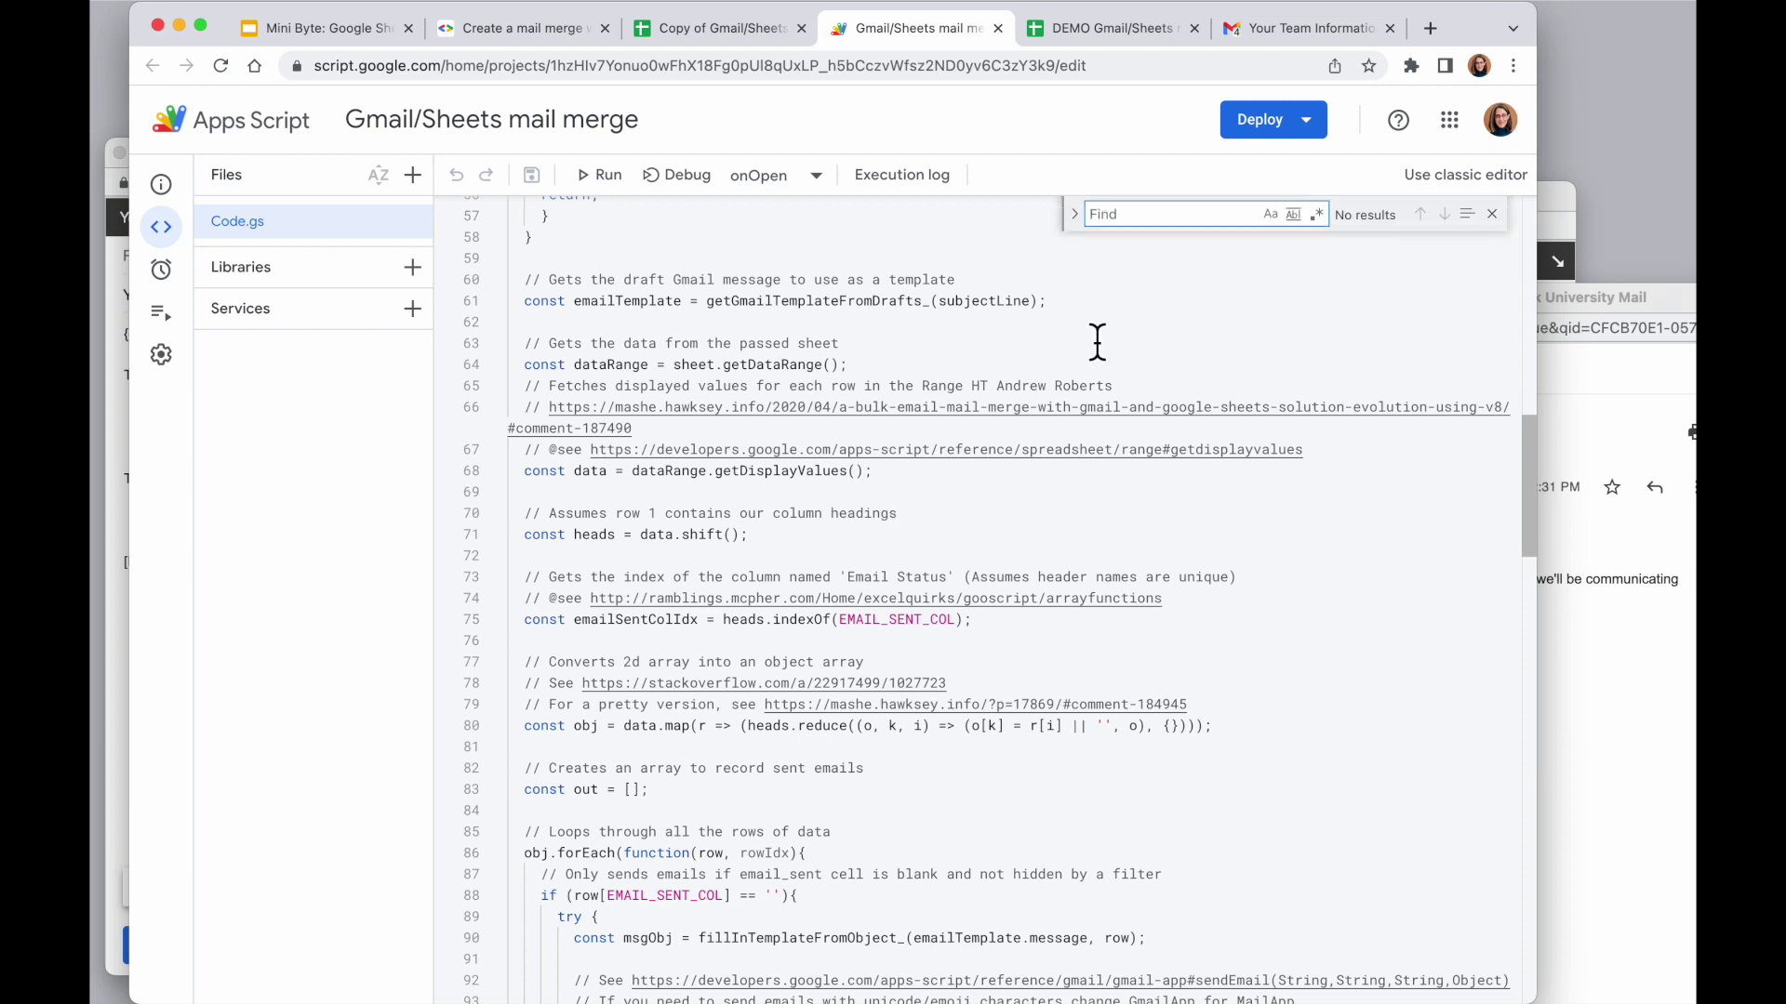
key(super+v)
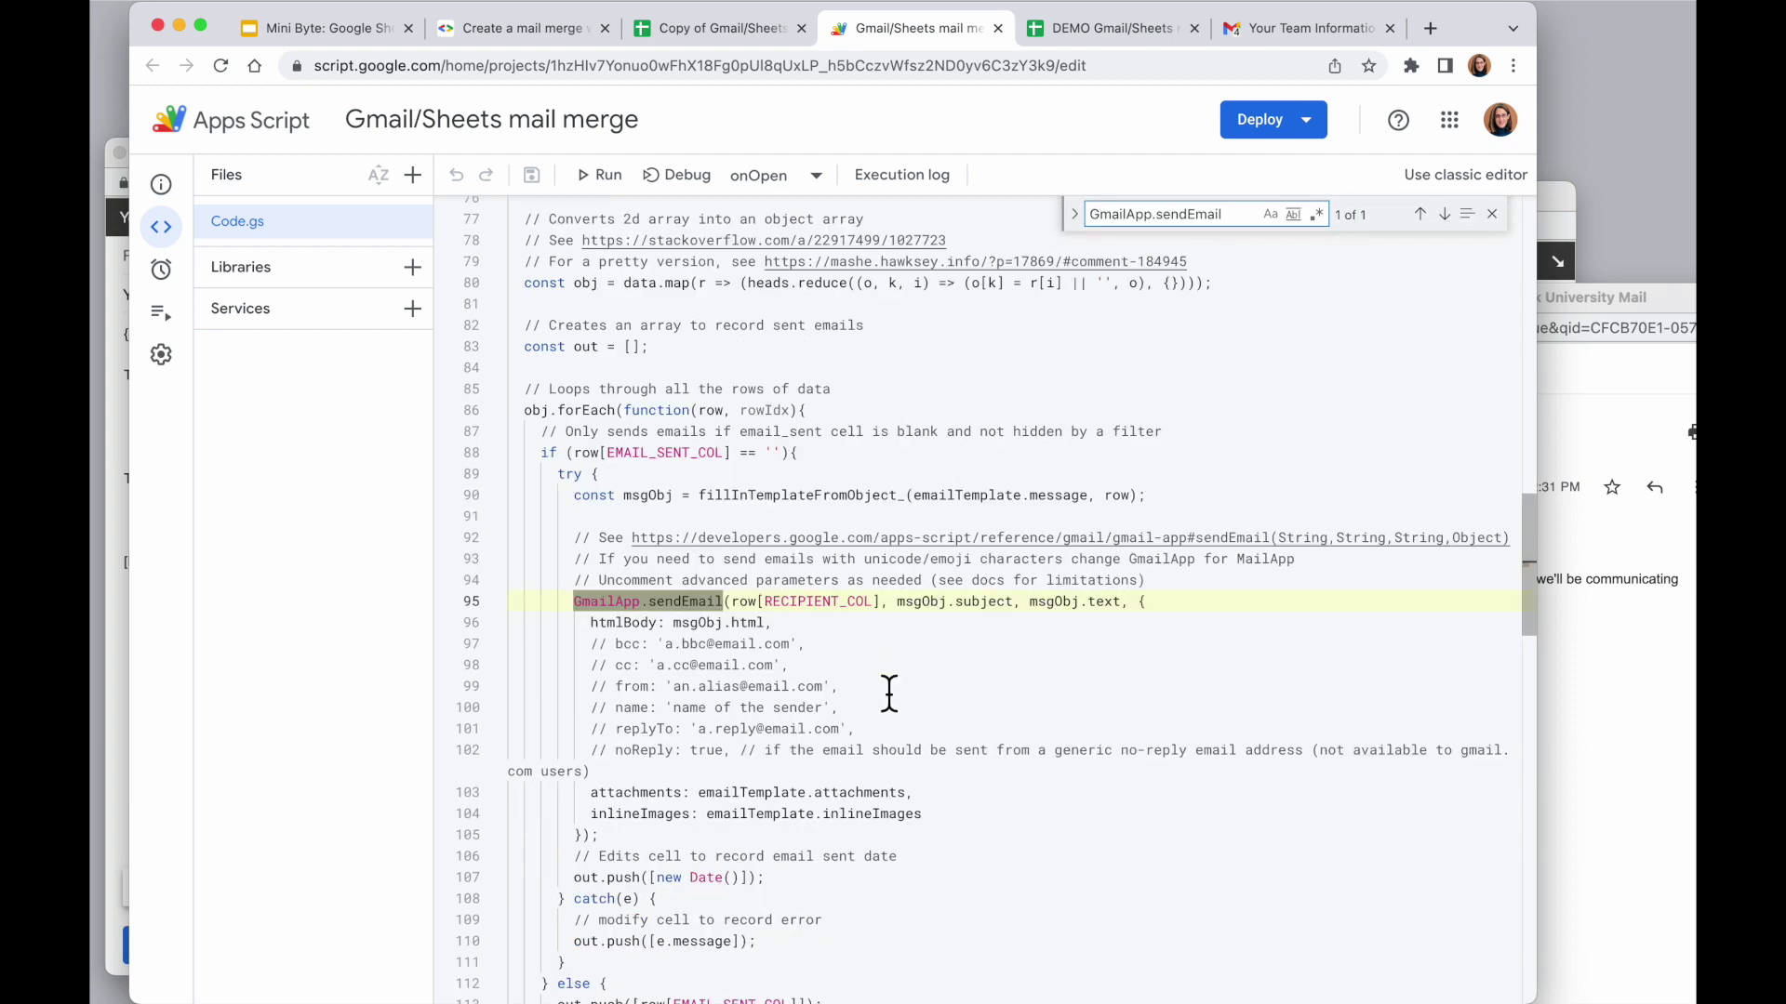
scroll(856, 716, down, 2)
click(930, 588)
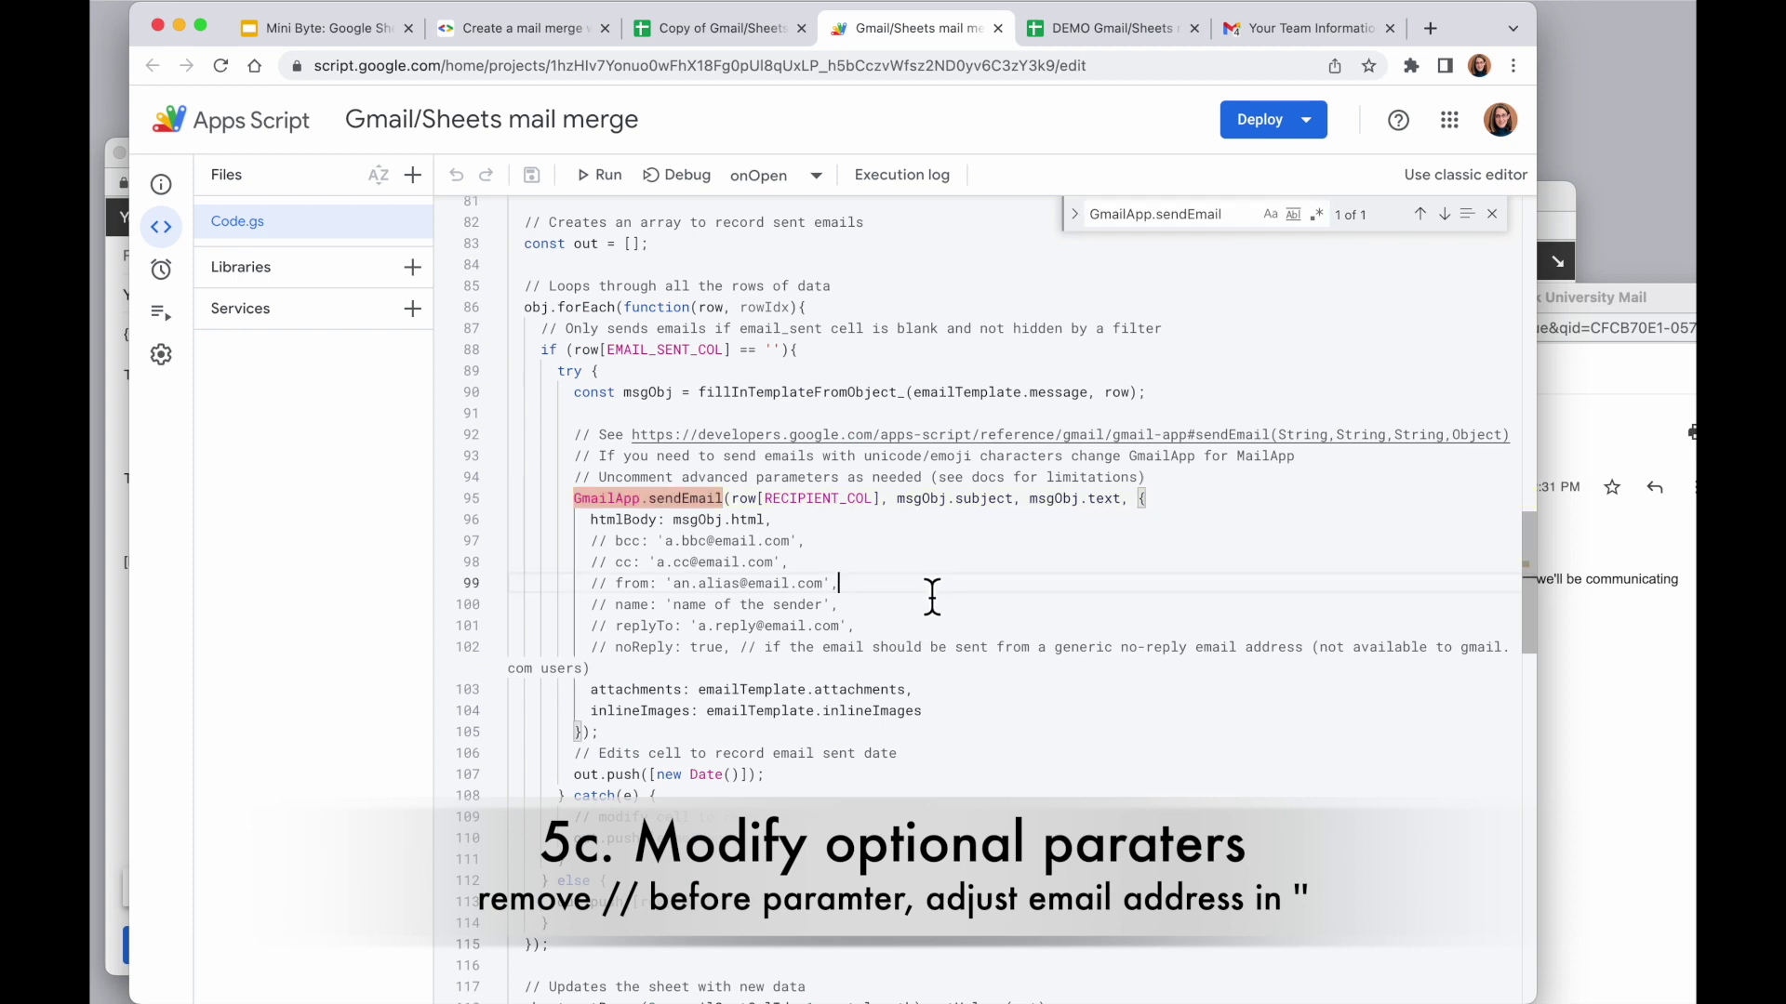
drag(583, 541, 891, 625)
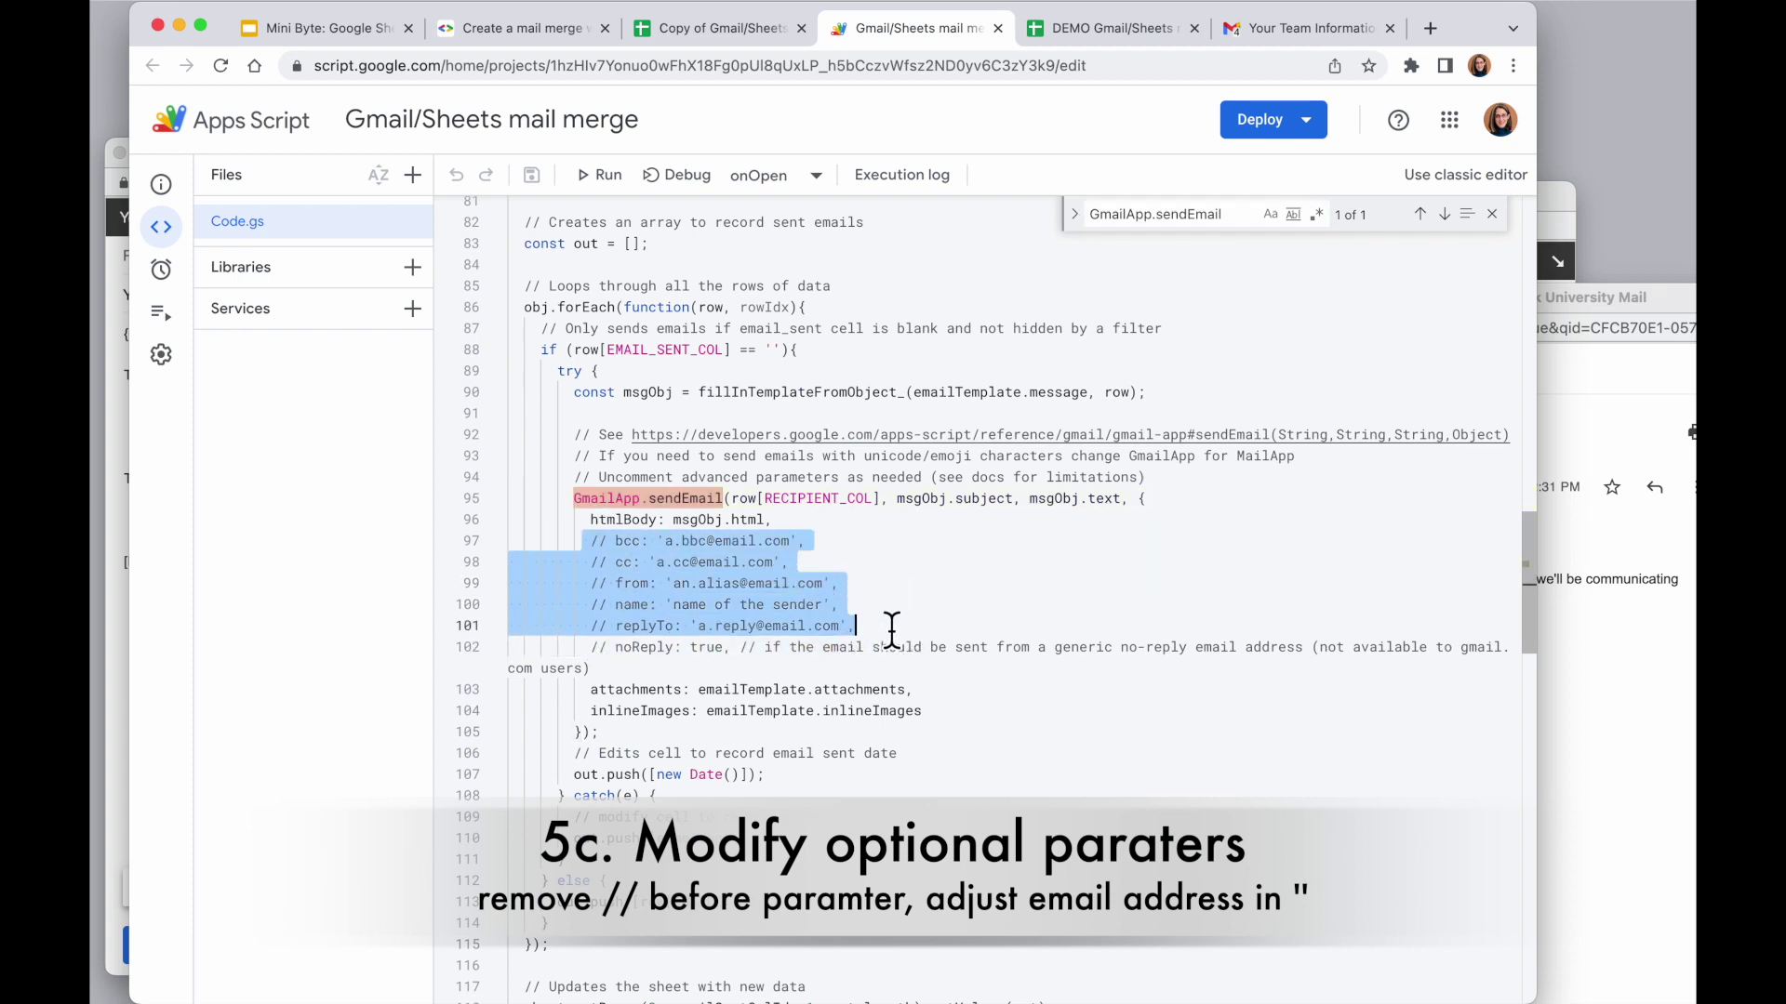
Uncomment the from parameter on line 99 and start overwriting its sample alias with the sender e-mail address
click(625, 580)
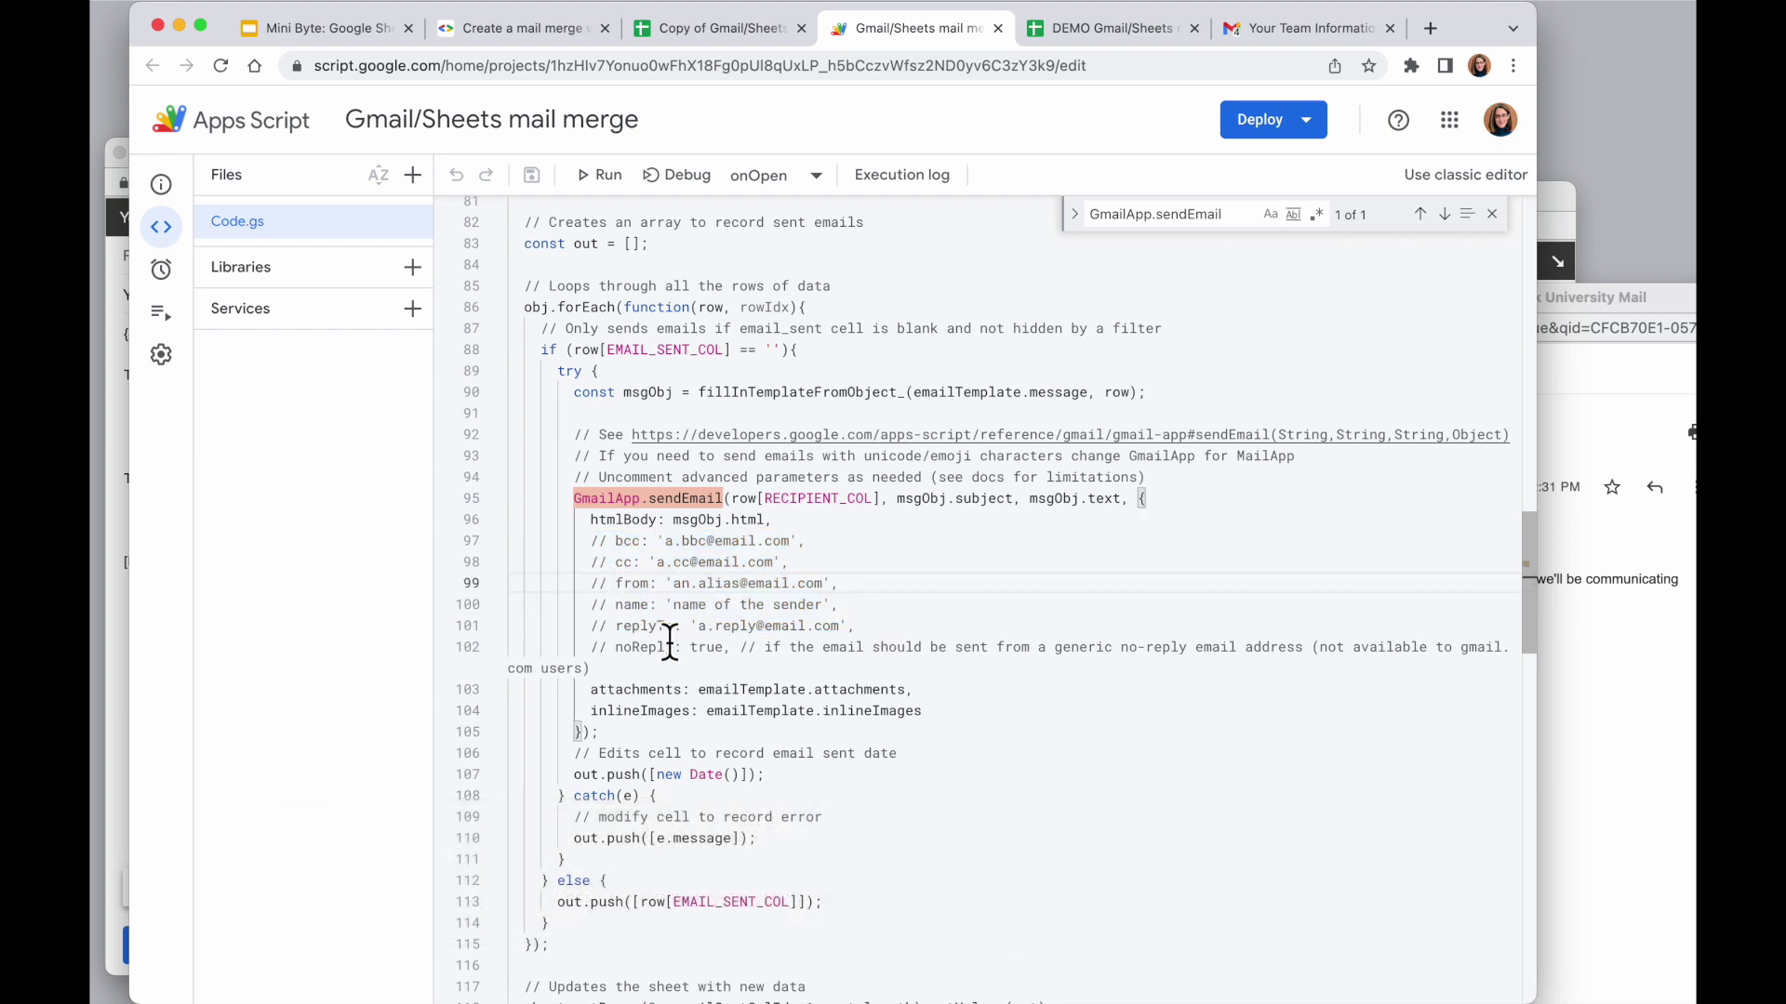
key(BackSpace)
key(BackSpace)
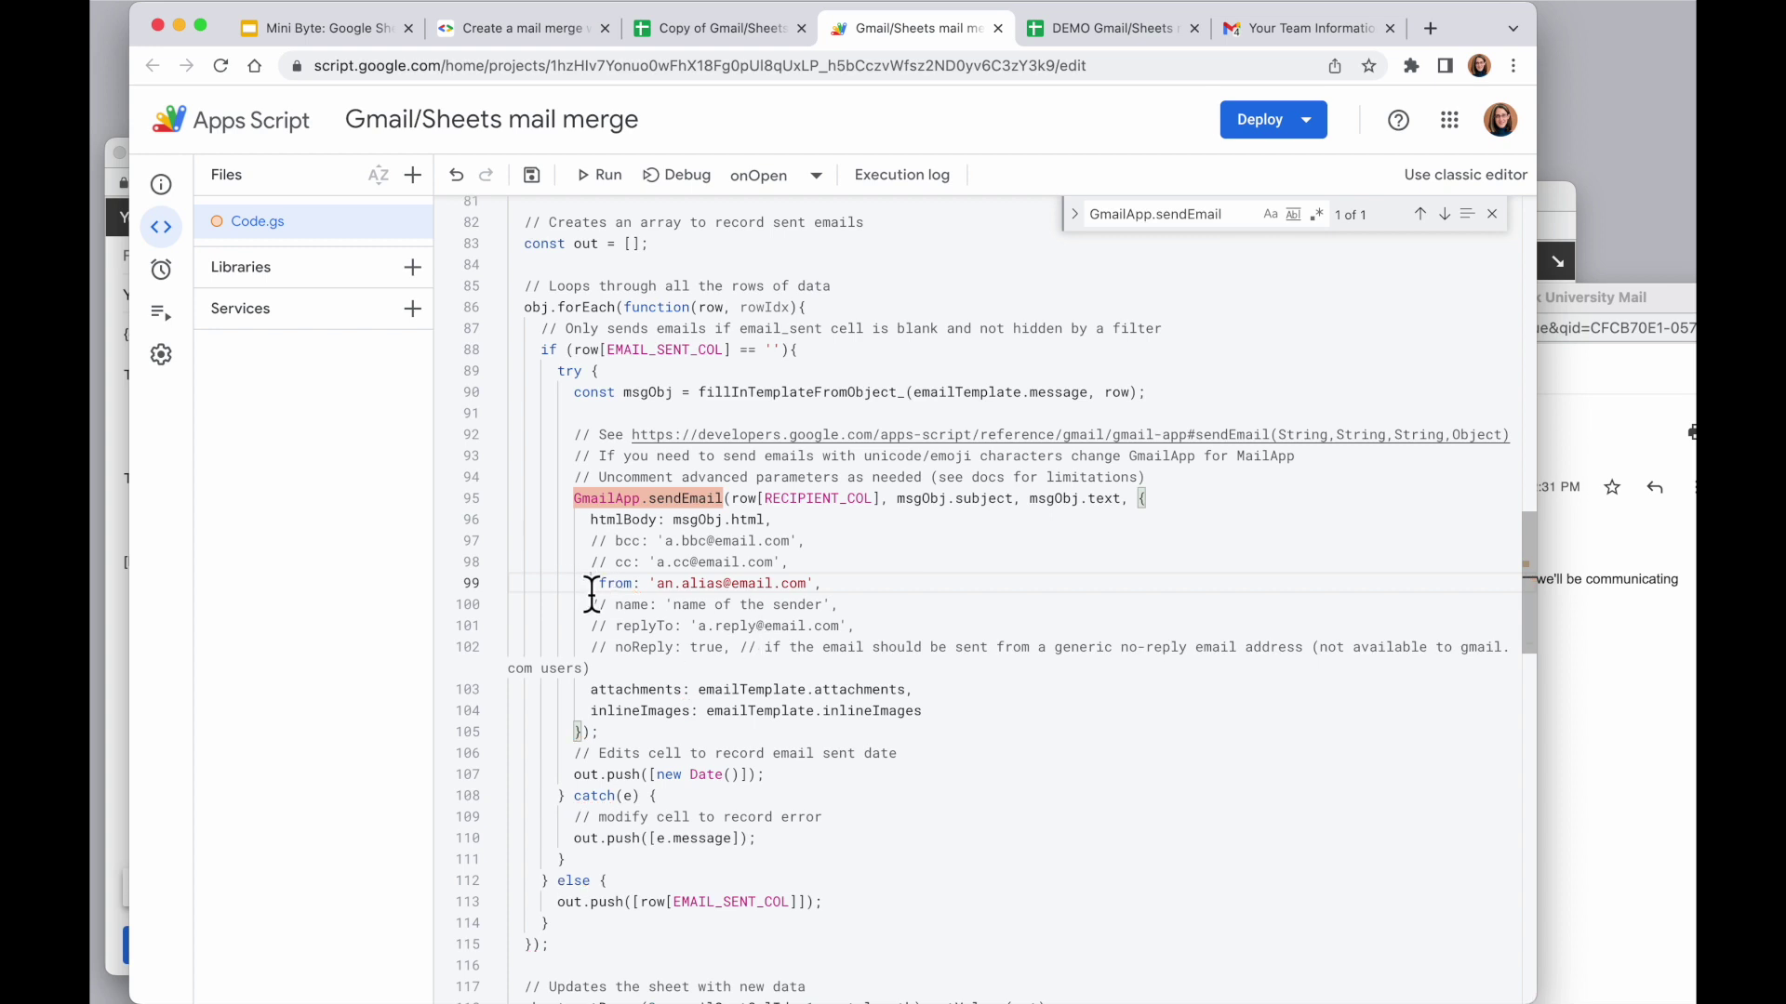
text(//)
key(super+s)
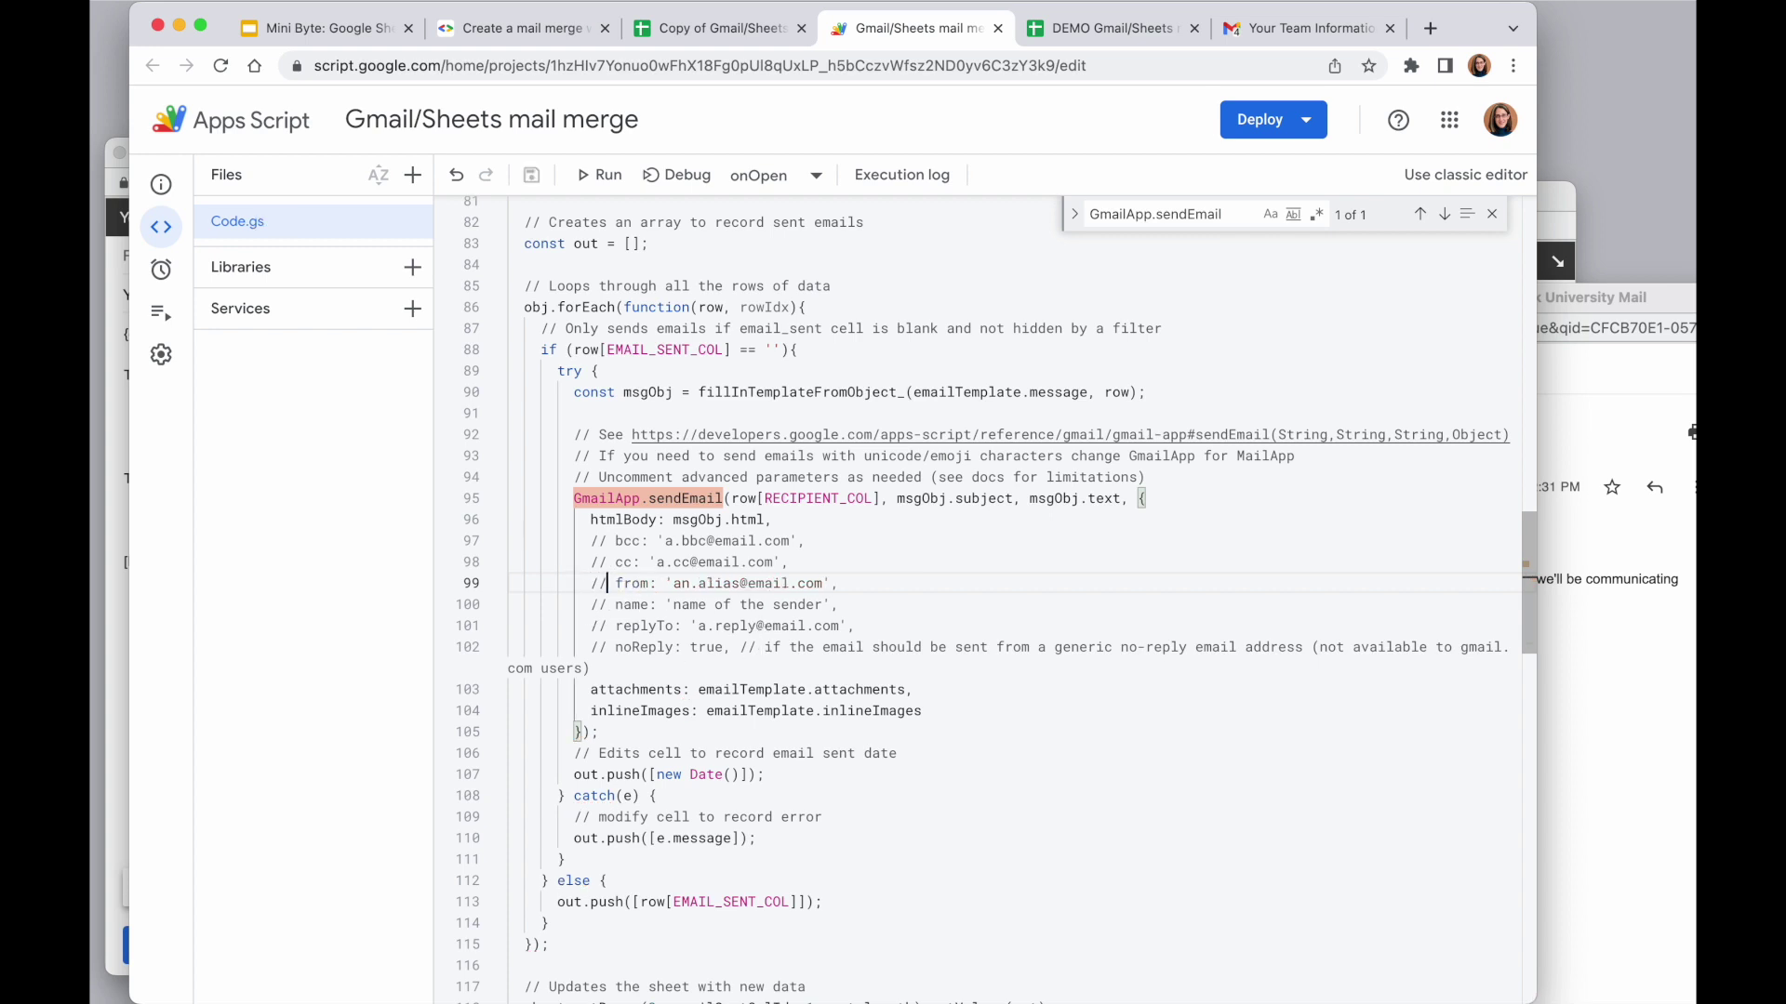
key(BackSpace)
key(BackSpace)
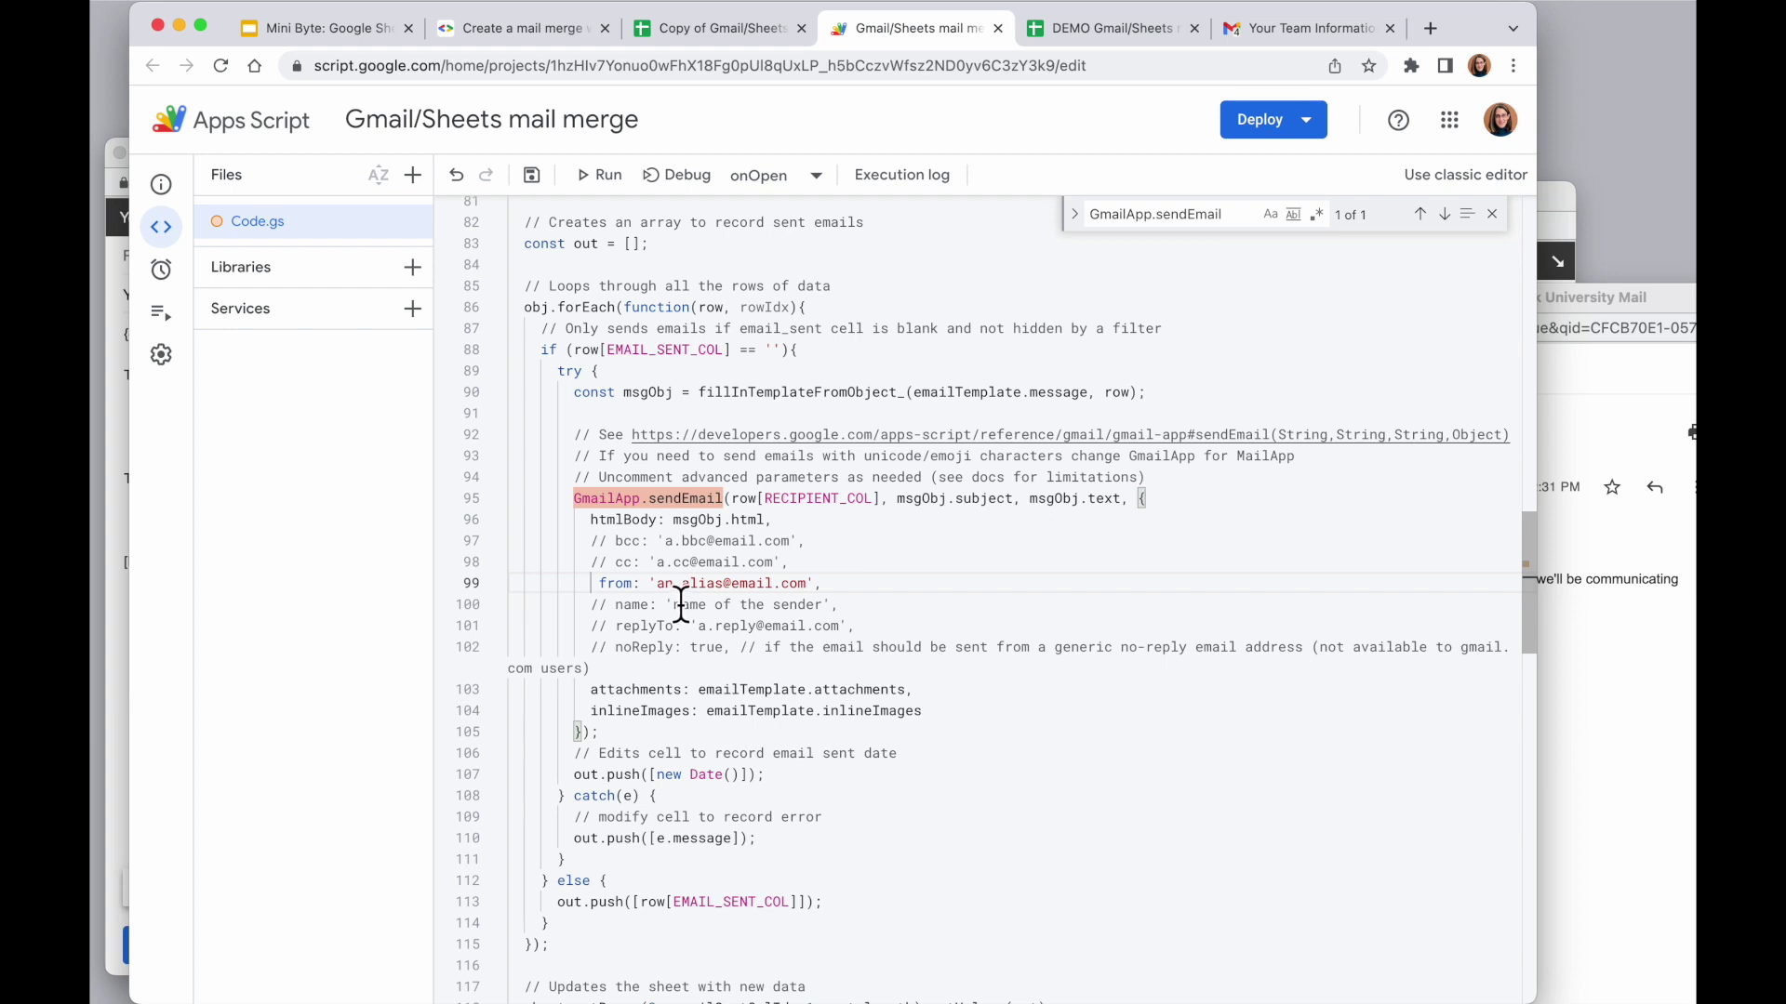
drag(658, 603, 809, 604)
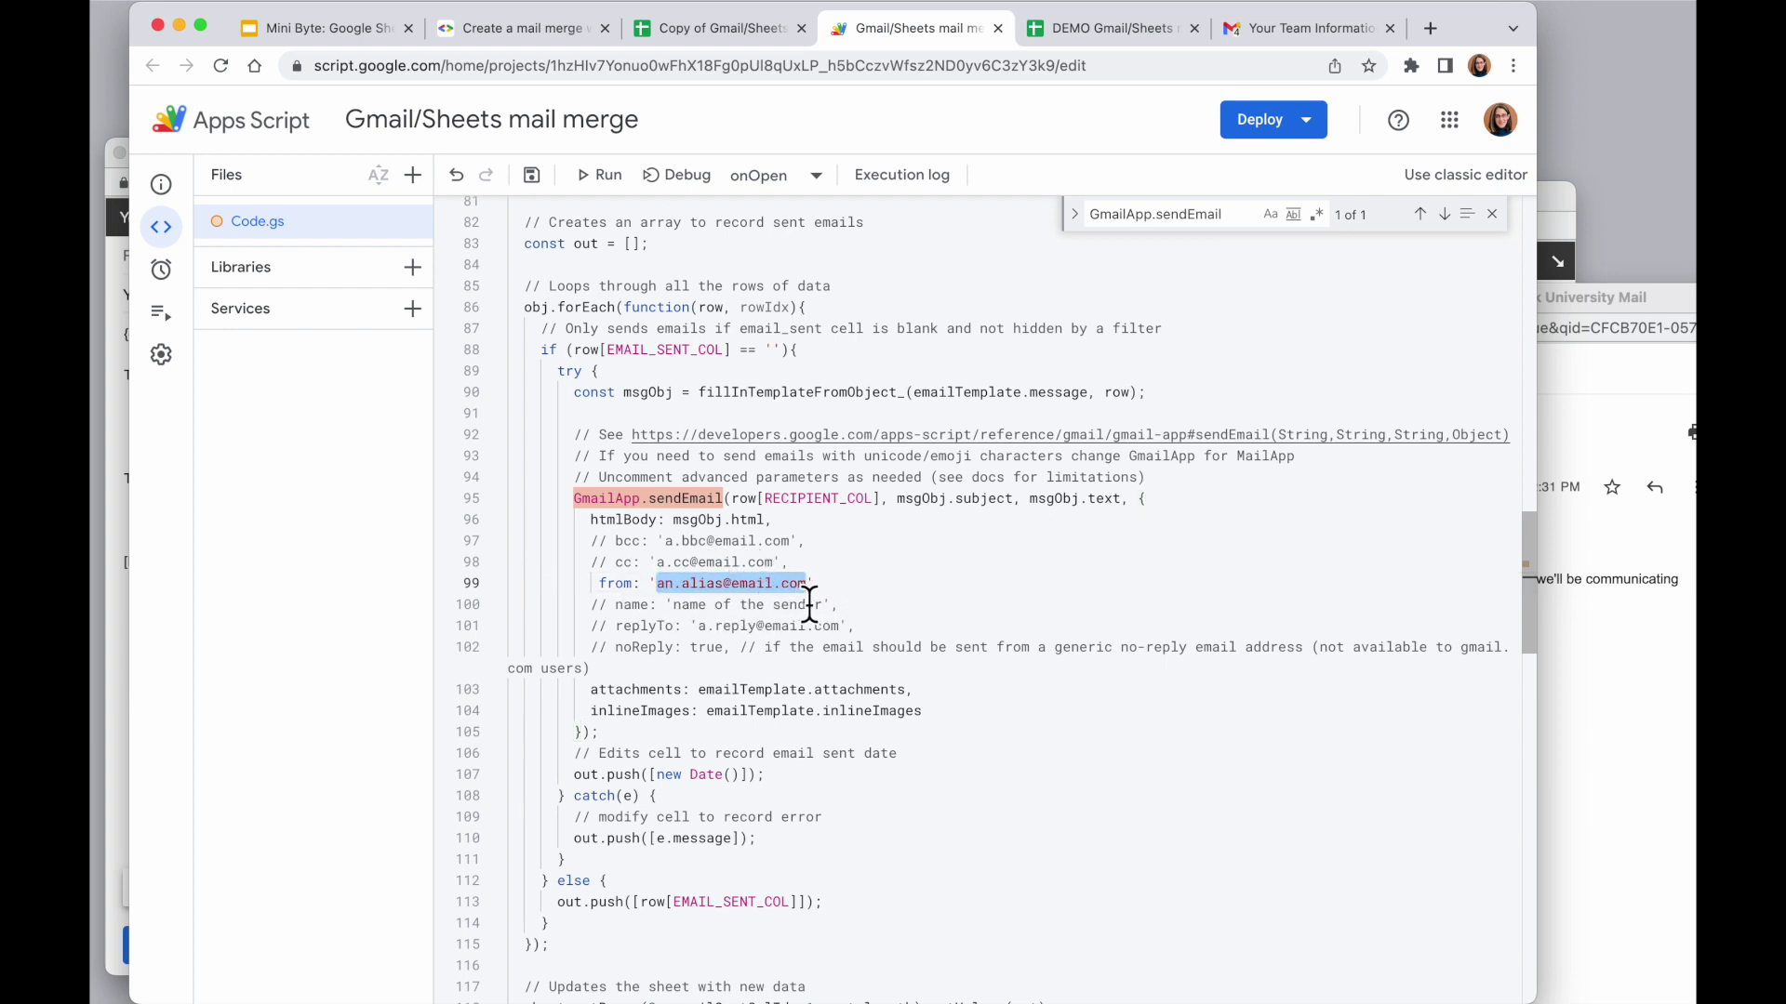
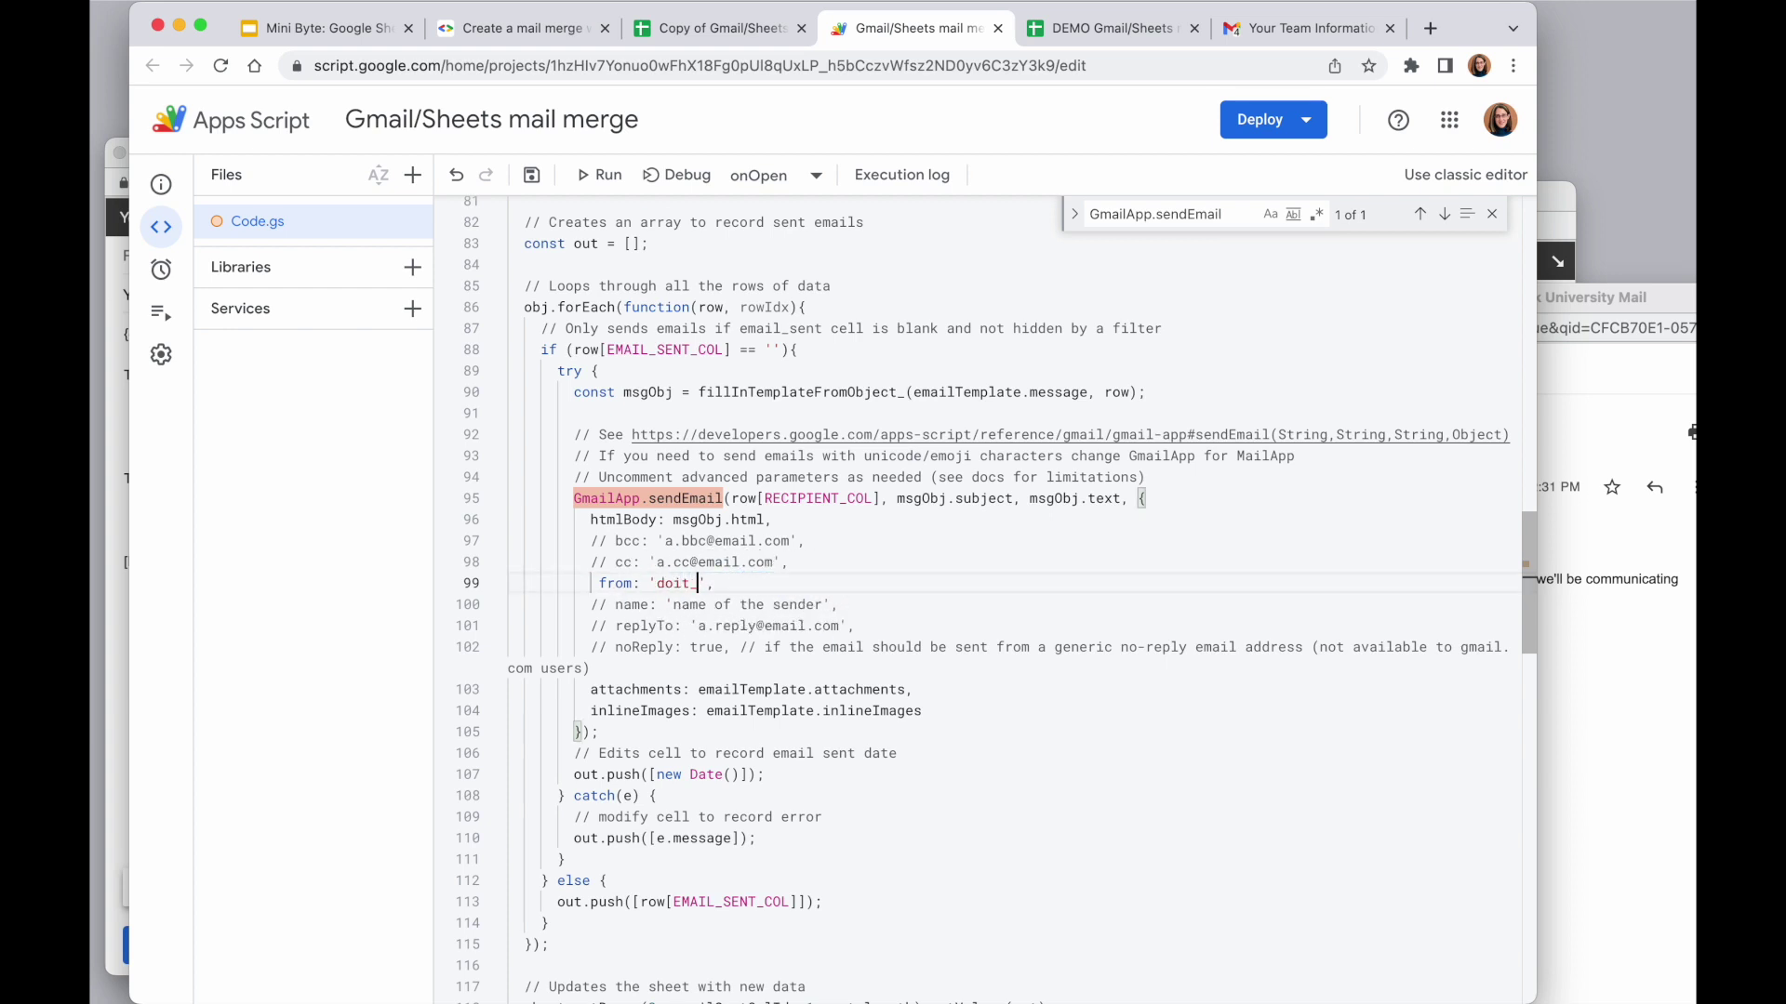
Briefly uncomment the cc line, undo it so bcc and cc remain commented, and save the project
click(1006, 605)
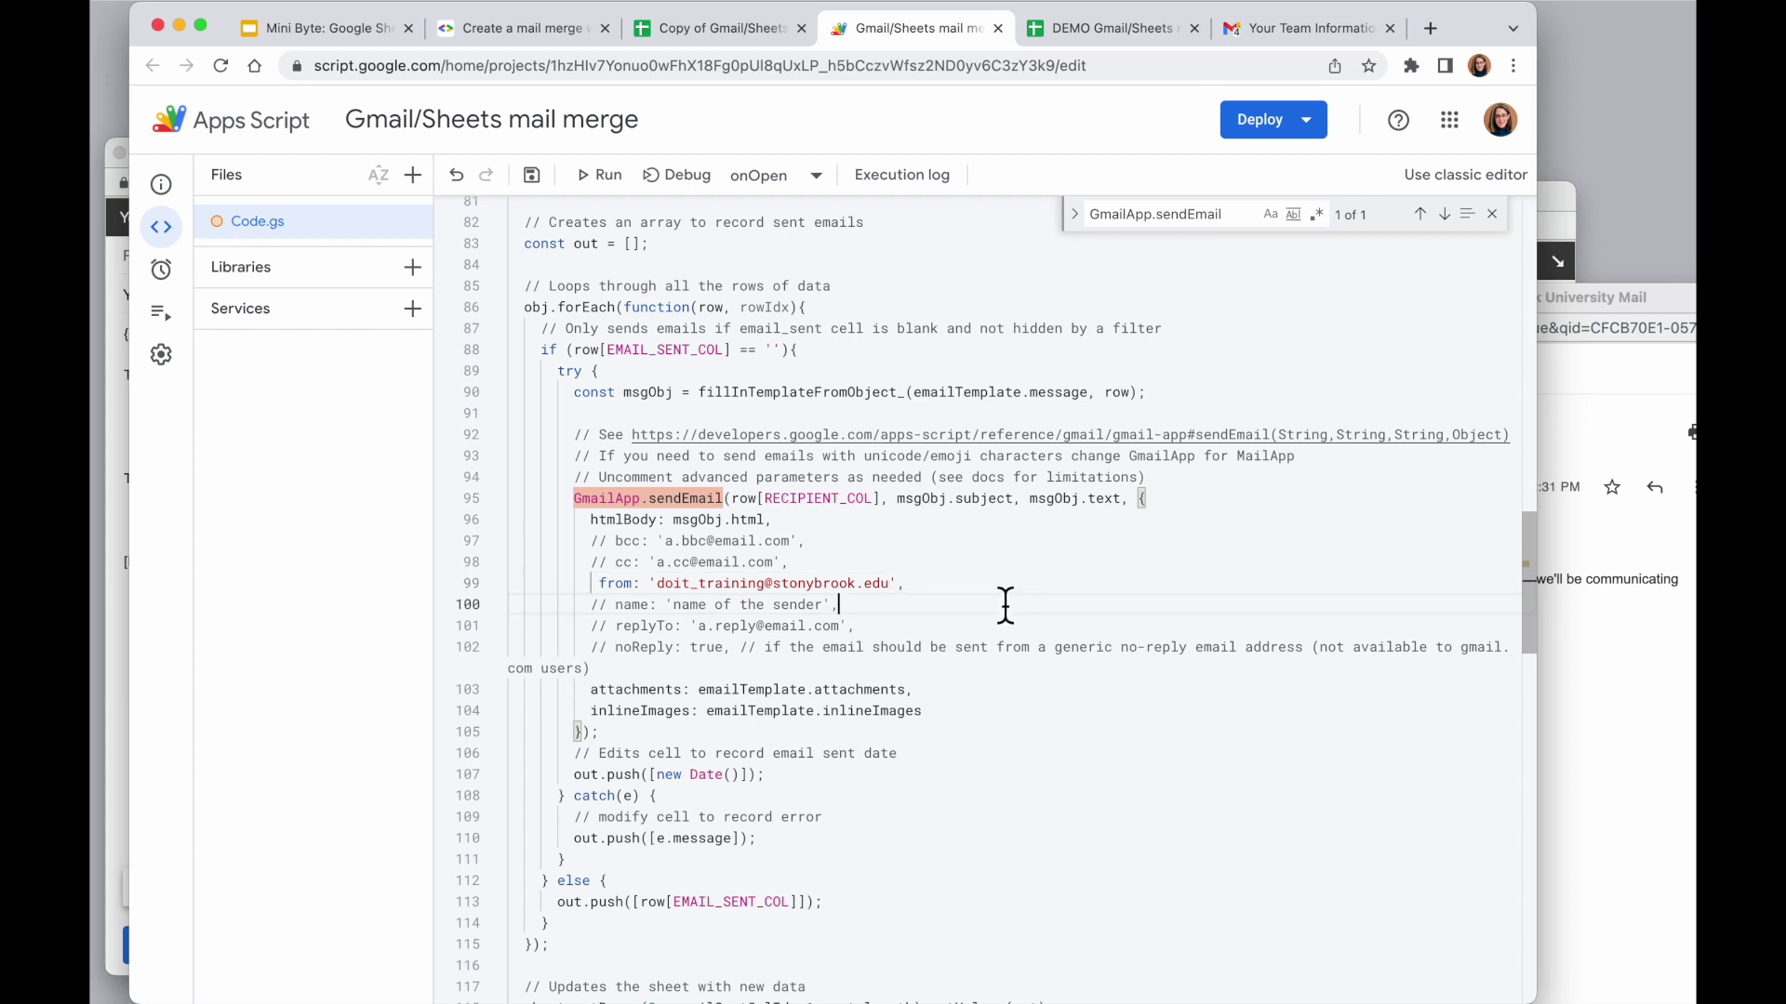
drag(791, 563, 576, 557)
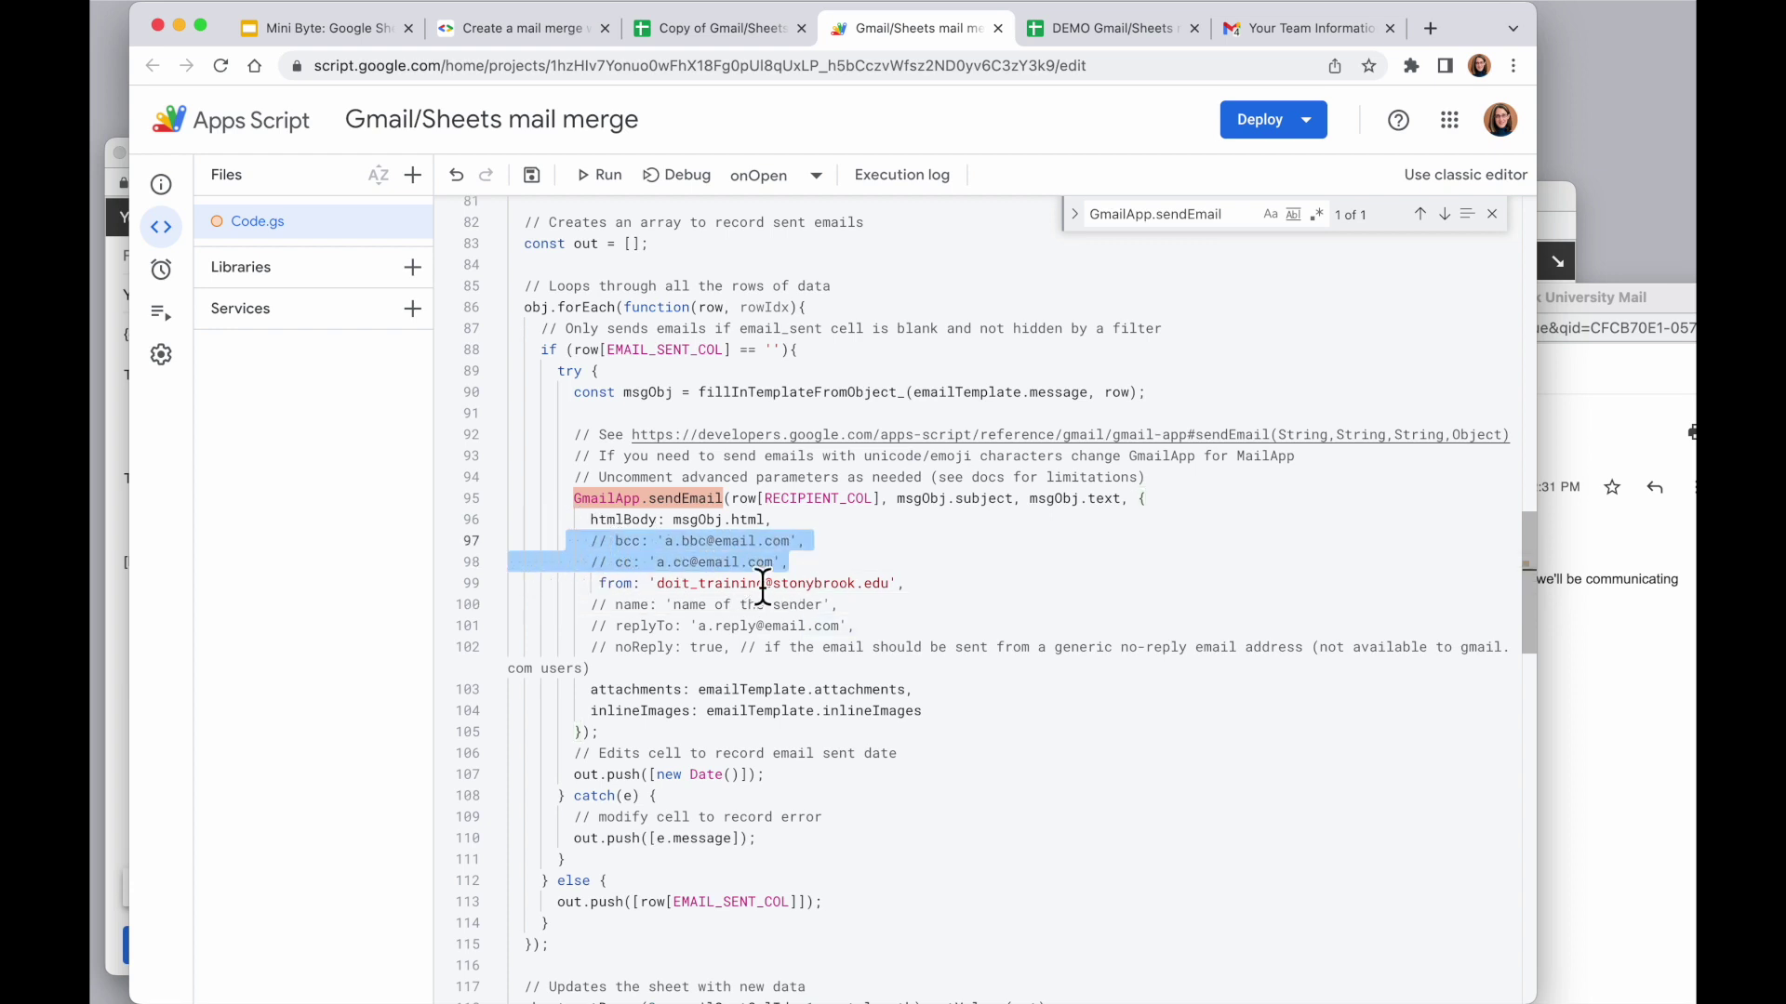
click(613, 568)
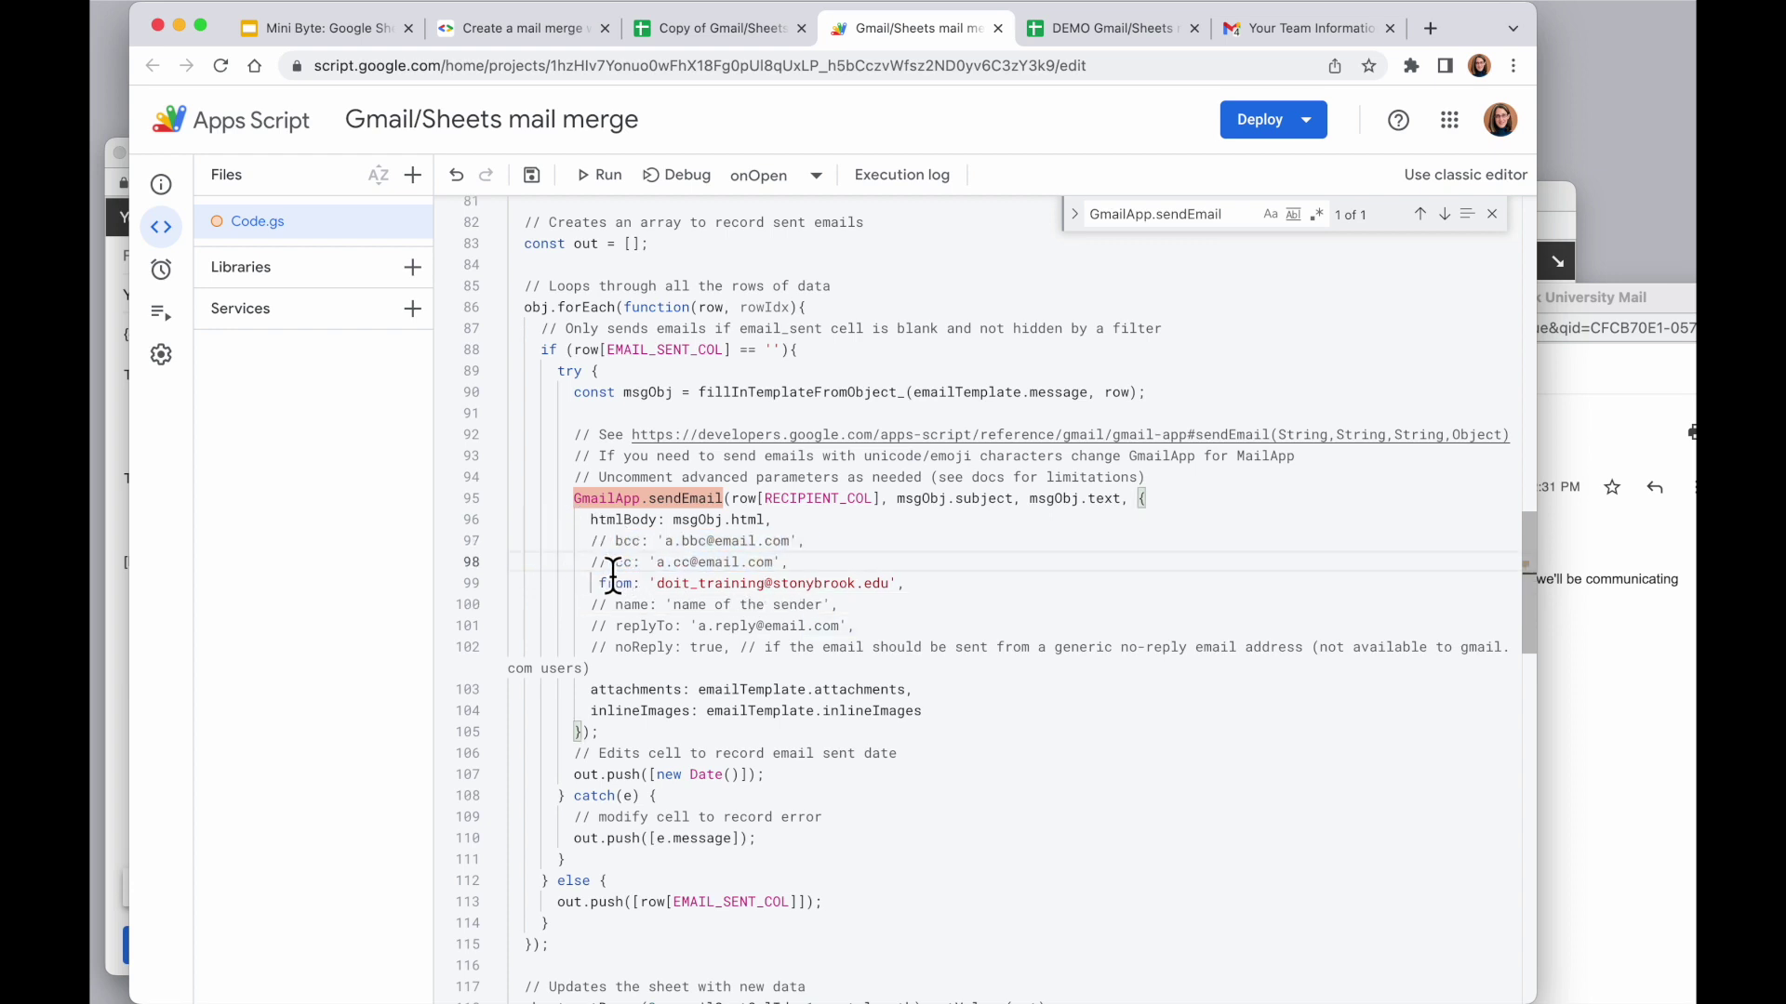
key(BackSpace)
key(BackSpace)
key(BackSpace)
key(ctrl+z)
click(531, 178)
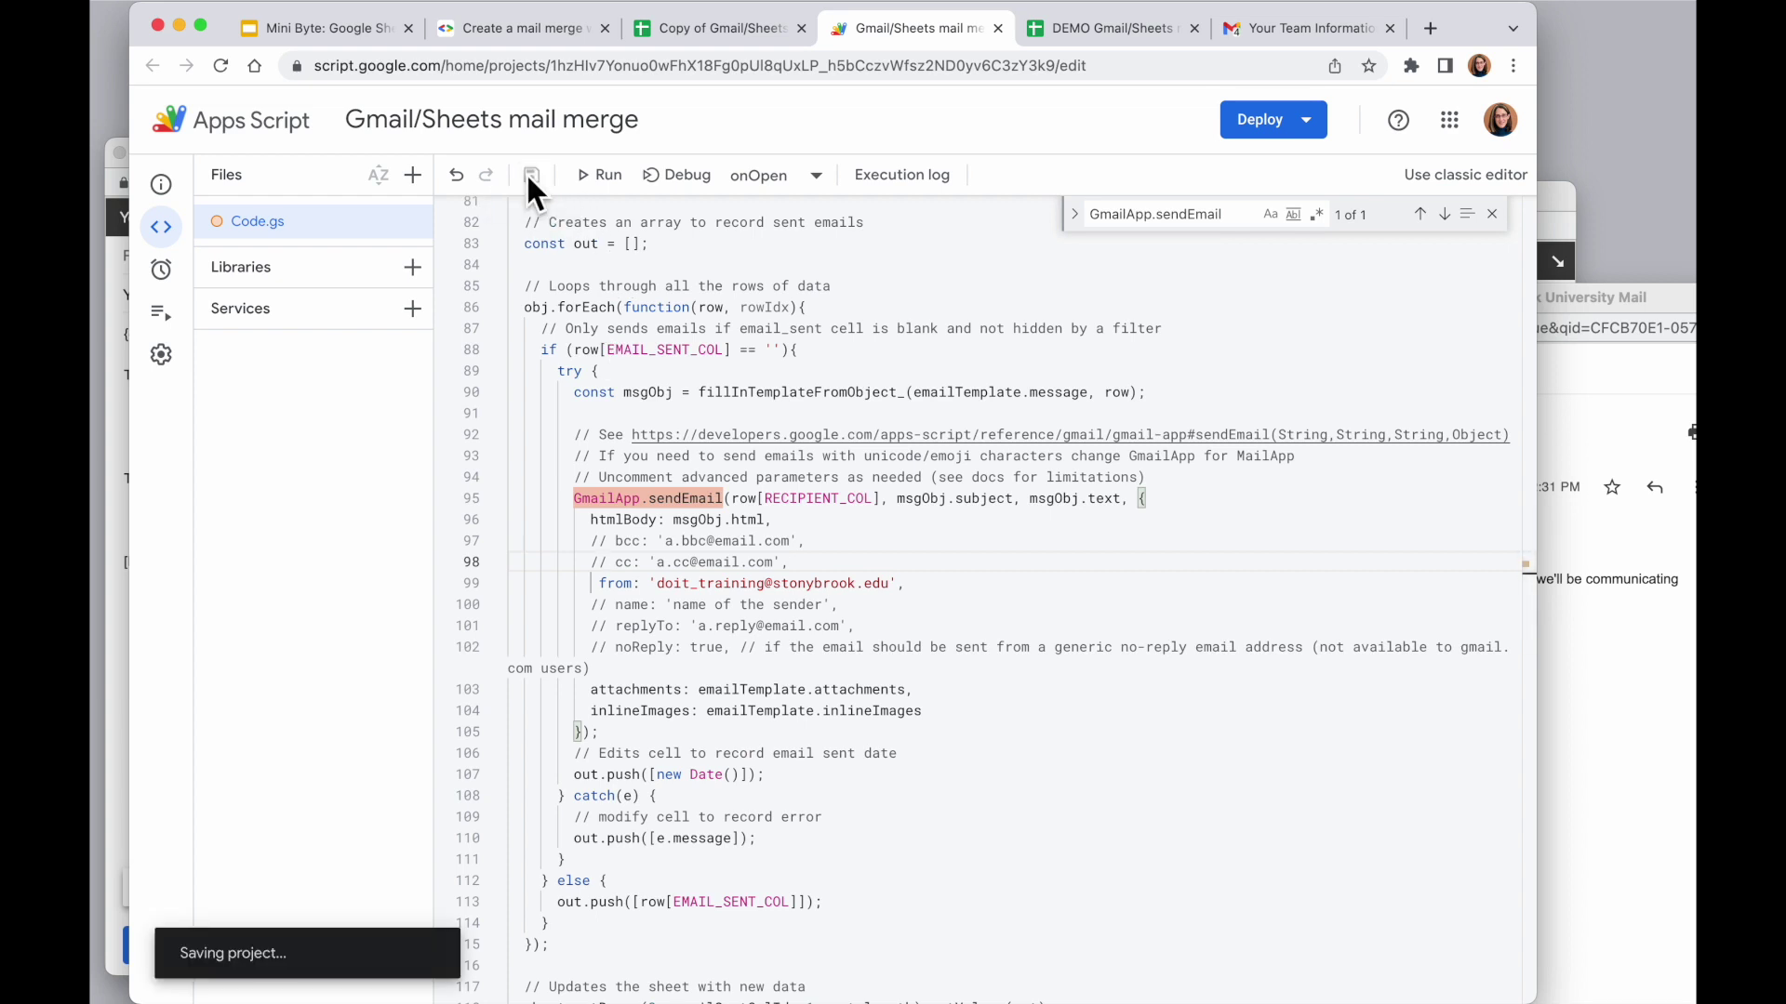